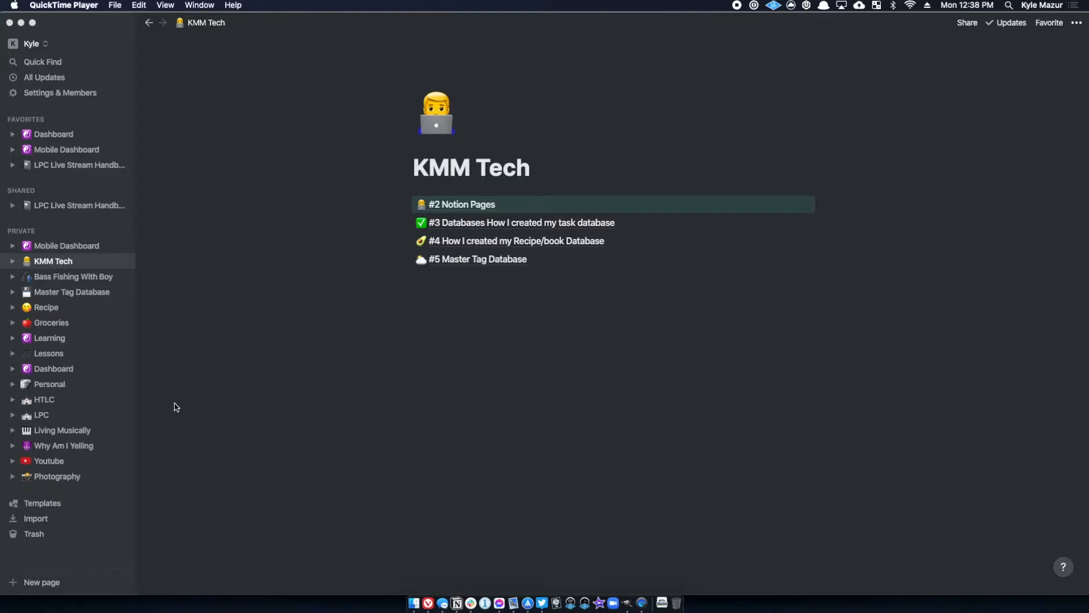
Open the Tasks database from the Dashboard's Today section and switch it to the EVERYTHING view.
{"action": "left_click", "coordinate": [50, 137]}
{"action": "left_click", "coordinate": [50, 138]}
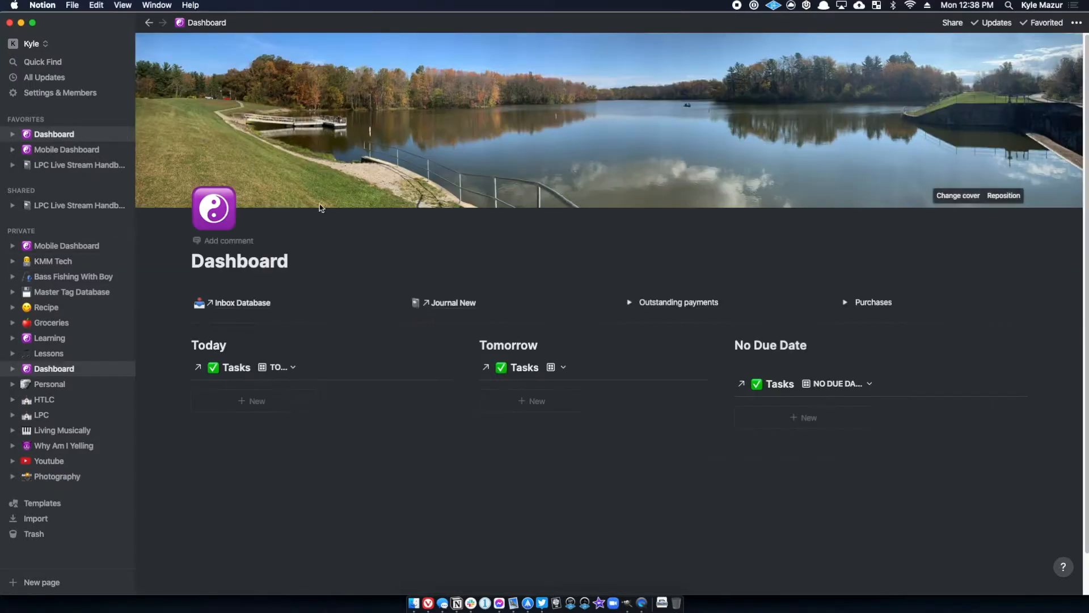
{"action": "left_click", "coordinate": [229, 369]}
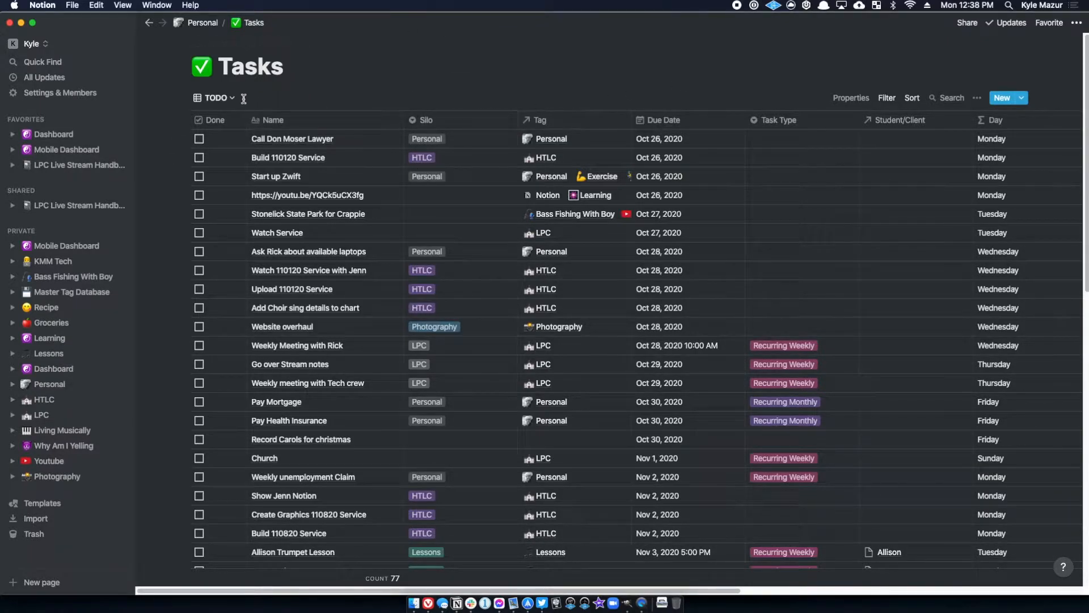
{"action": "left_click", "coordinate": [215, 98]}
{"action": "left_click", "coordinate": [178, 172]}
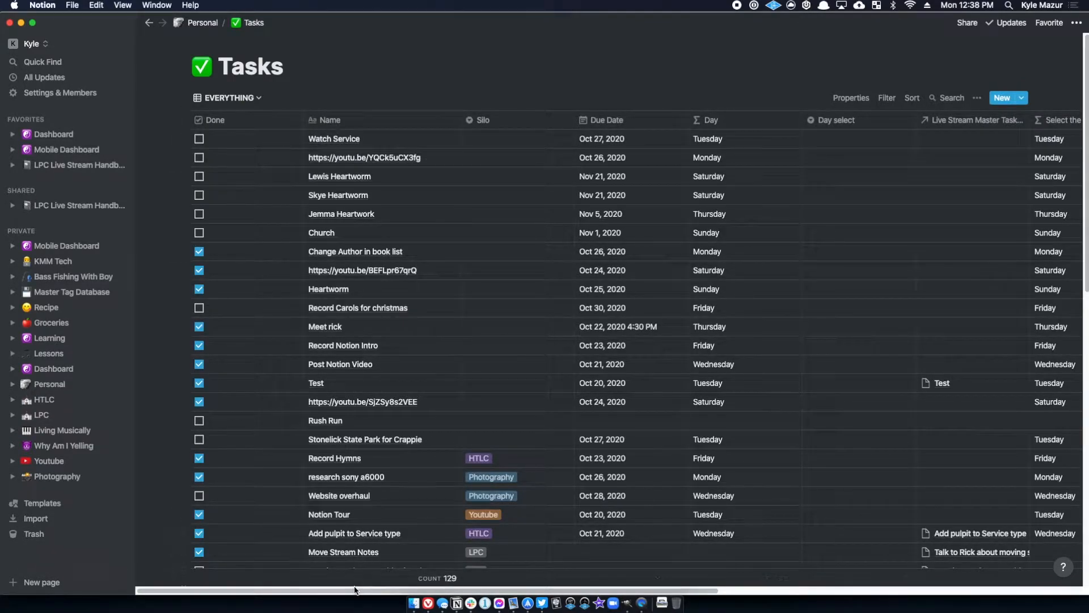
Narrow the Done column of the Tasks table.
{"action": "left_click_drag", "start_coordinate": [356, 590], "coordinate": [321, 578]}
{"action": "left_click_drag", "start_coordinate": [275, 126], "coordinate": [220, 127]}
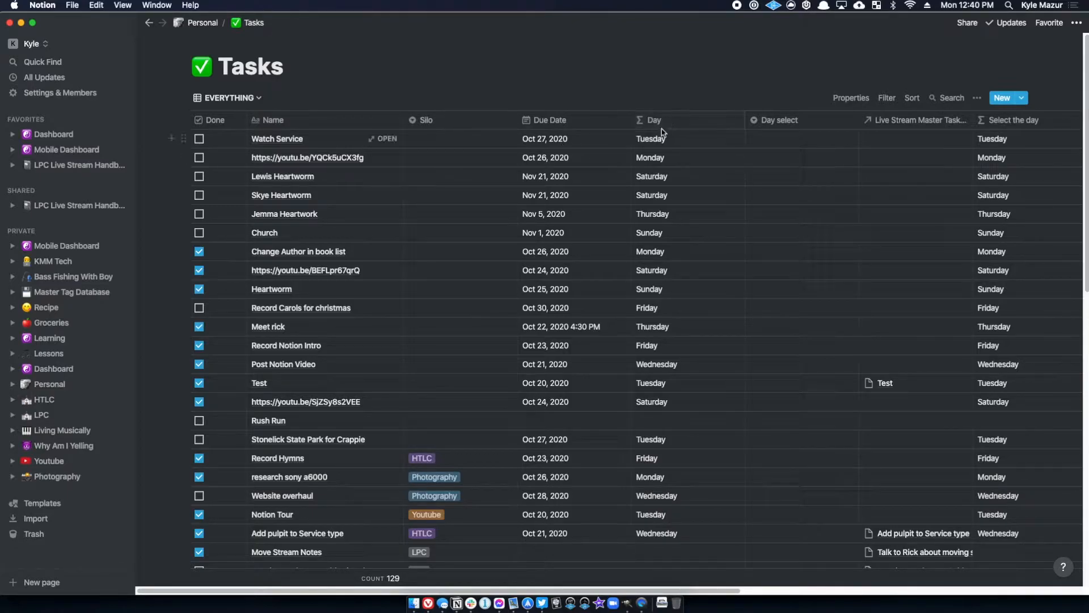
Inspect the formula behind the Day property and close it without changes.
{"action": "left_click", "coordinate": [649, 122]}
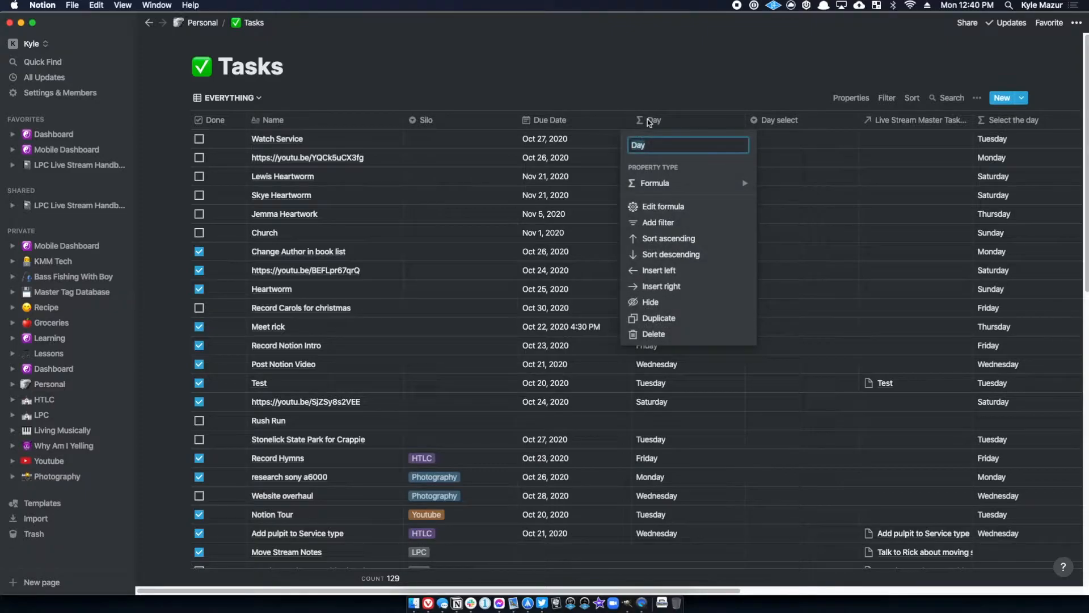
{"action": "left_click", "coordinate": [654, 186]}
{"action": "left_click", "coordinate": [659, 208]}
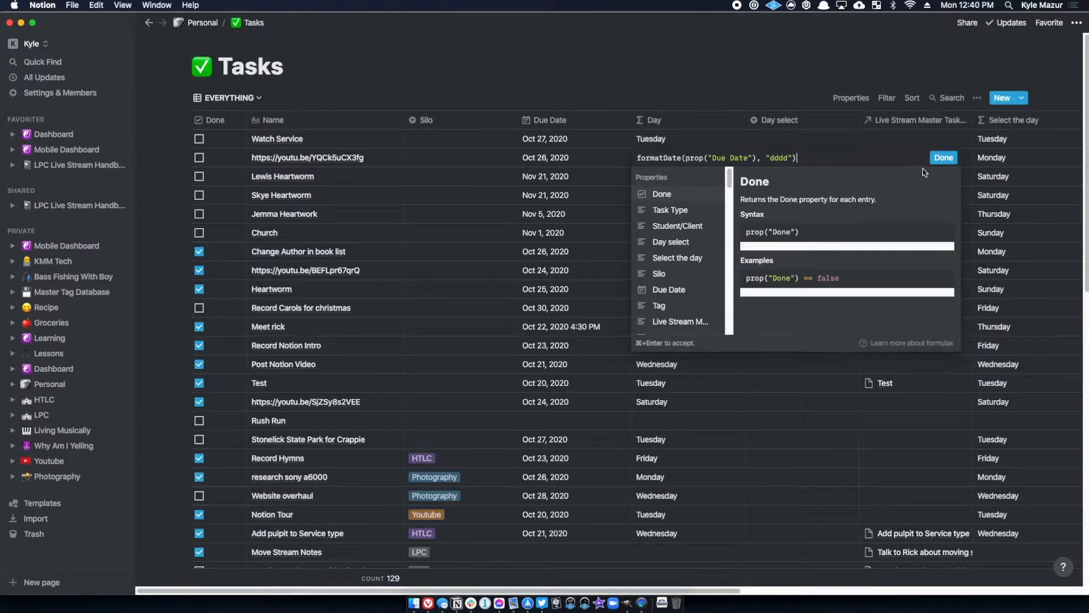
{"action": "left_click", "coordinate": [944, 158]}
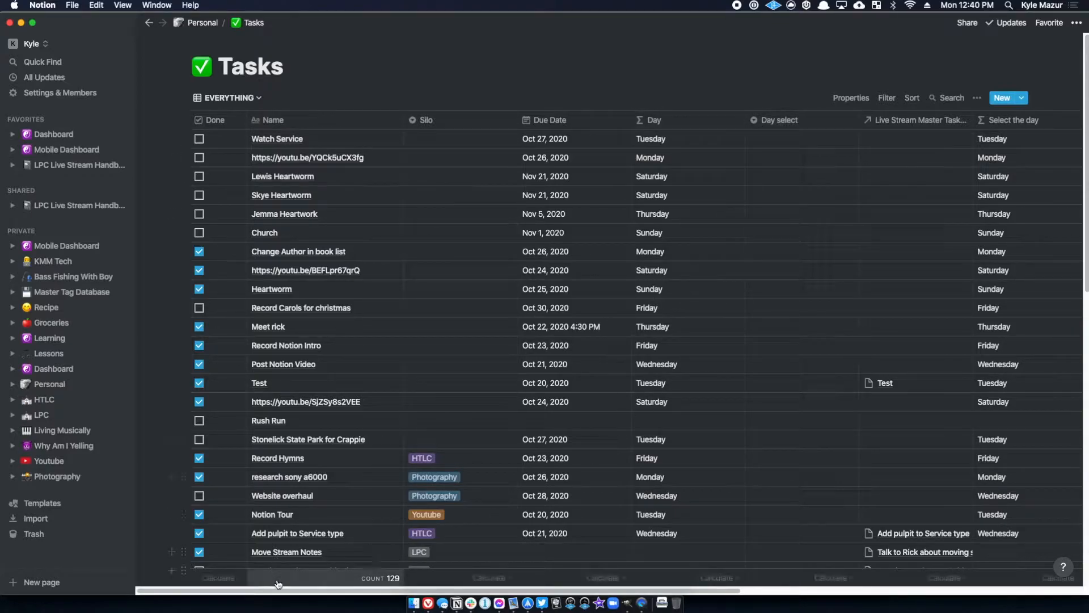
Review the Live Stream Master Task and Student/Client relation columns, and move the Tag column between Silo and Due Date.
{"action": "left_click_drag", "start_coordinate": [281, 591], "coordinate": [546, 599]}
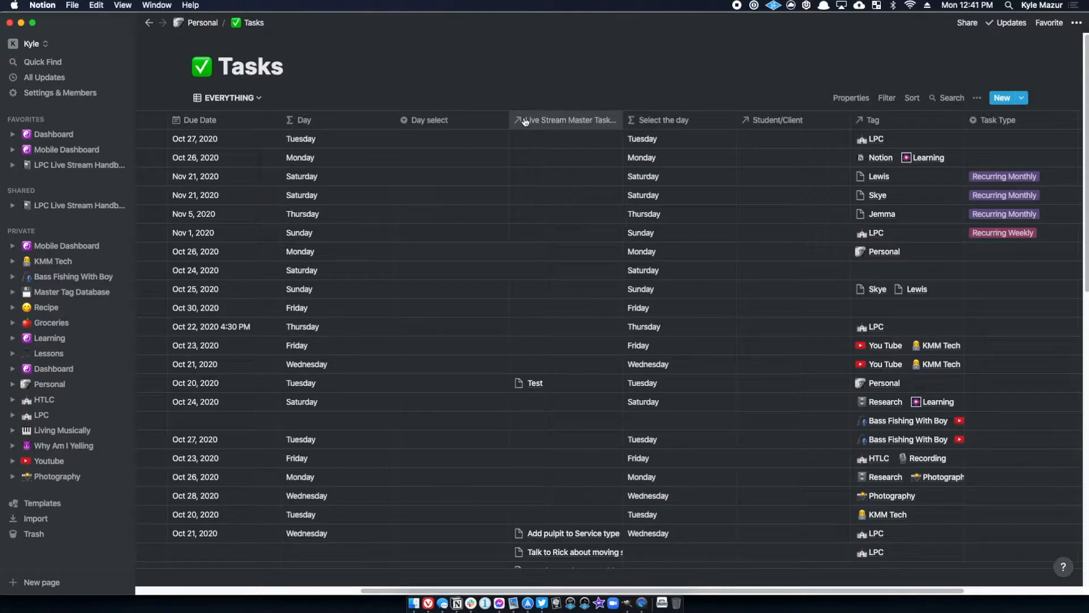
{"action": "scroll", "coordinate": [537, 258], "scroll_direction": "down", "scroll_amount": 5}
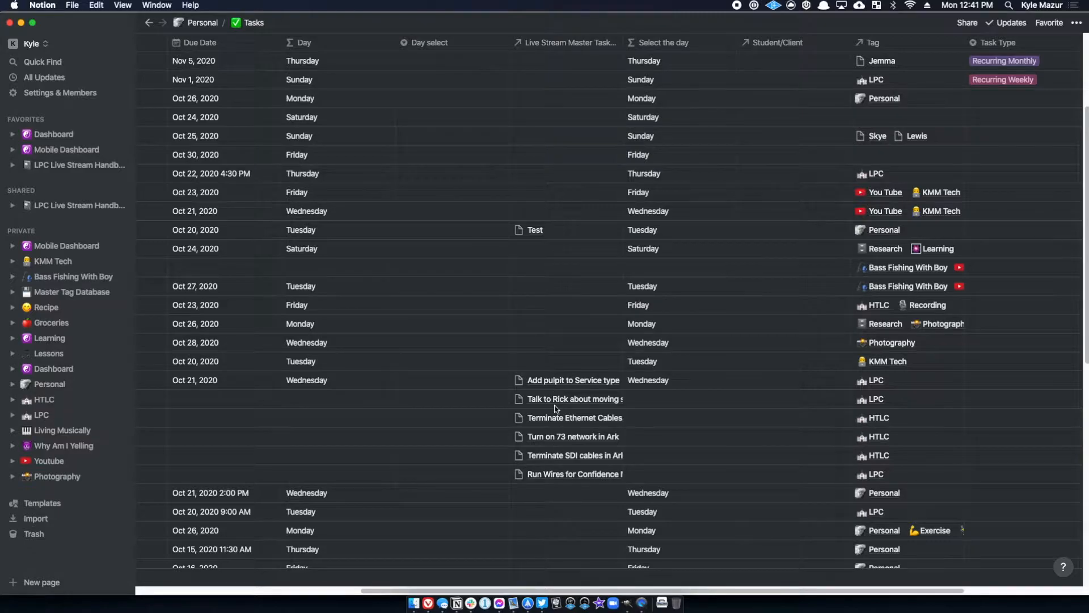
{"action": "scroll", "coordinate": [548, 55], "scroll_direction": "up", "scroll_amount": 5}
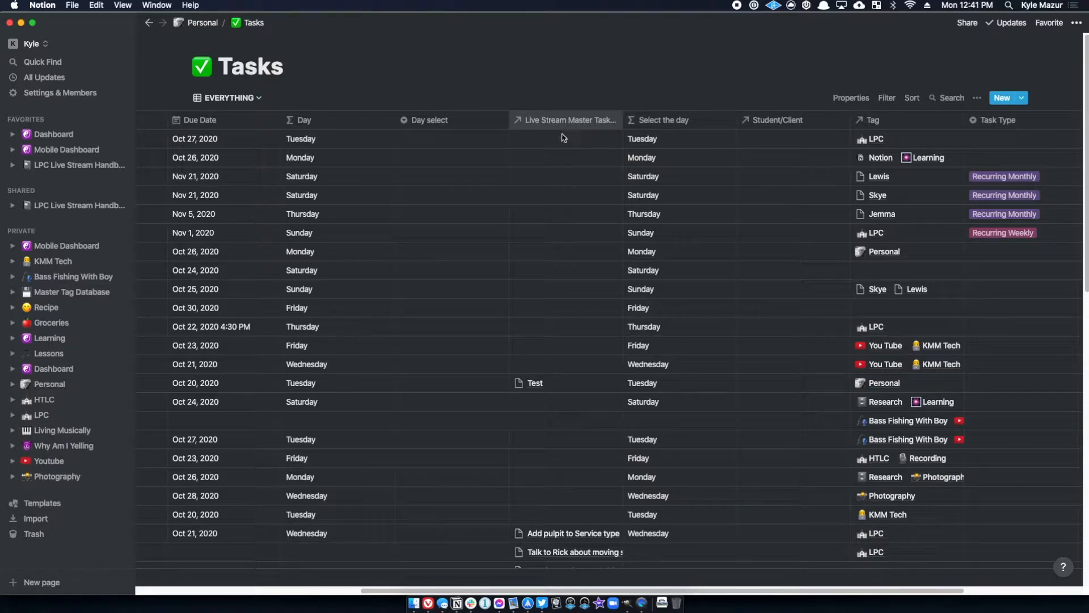
{"action": "scroll", "coordinate": [559, 155], "scroll_direction": "down", "scroll_amount": 5}
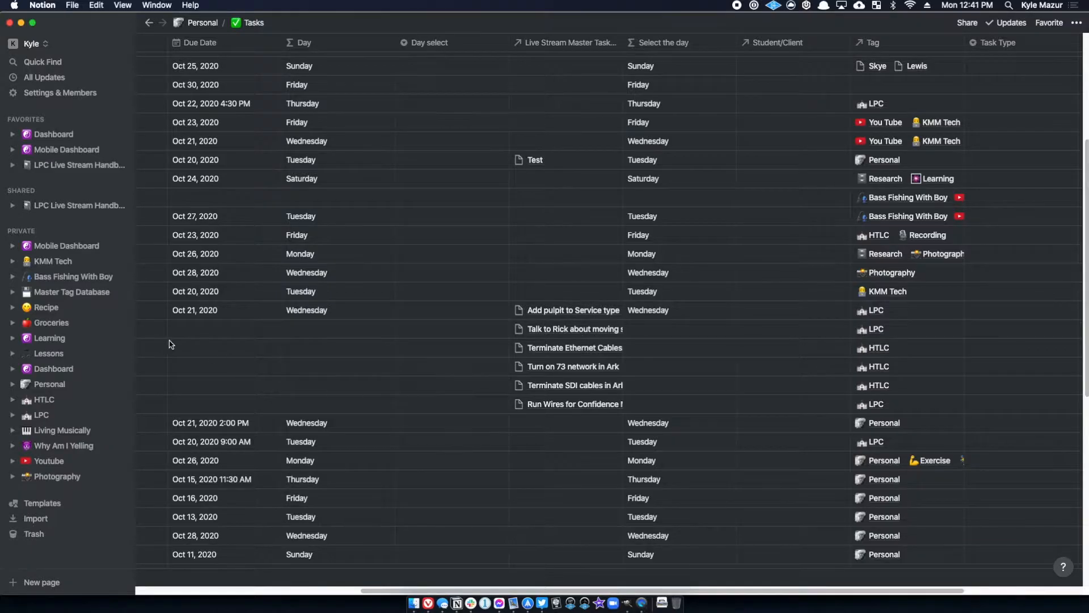
{"action": "scroll", "coordinate": [529, 243], "scroll_direction": "up", "scroll_amount": 5}
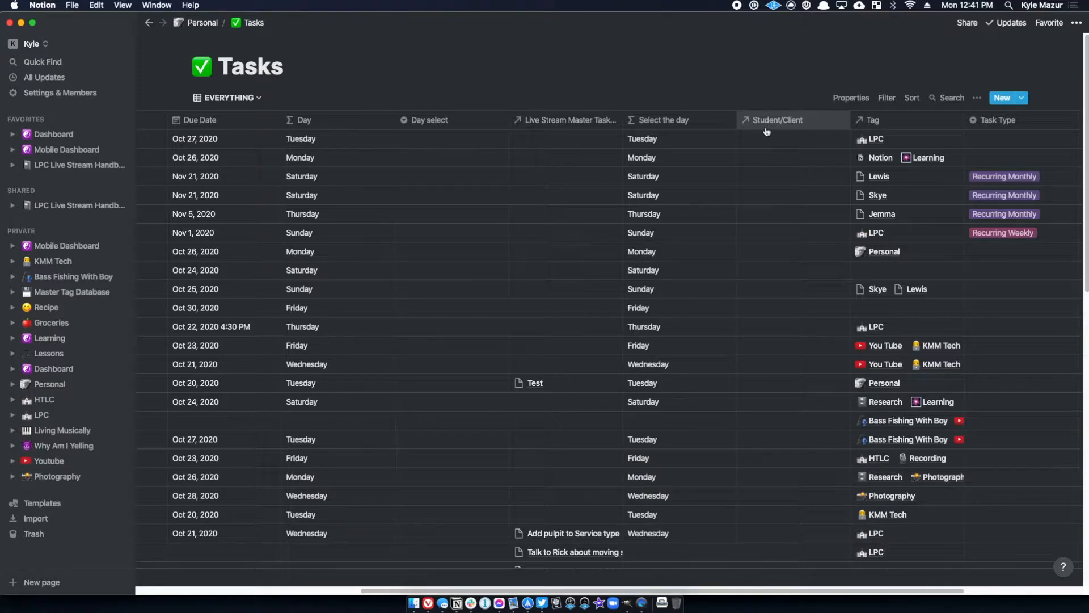
{"action": "scroll", "coordinate": [783, 219], "scroll_direction": "down", "scroll_amount": 15}
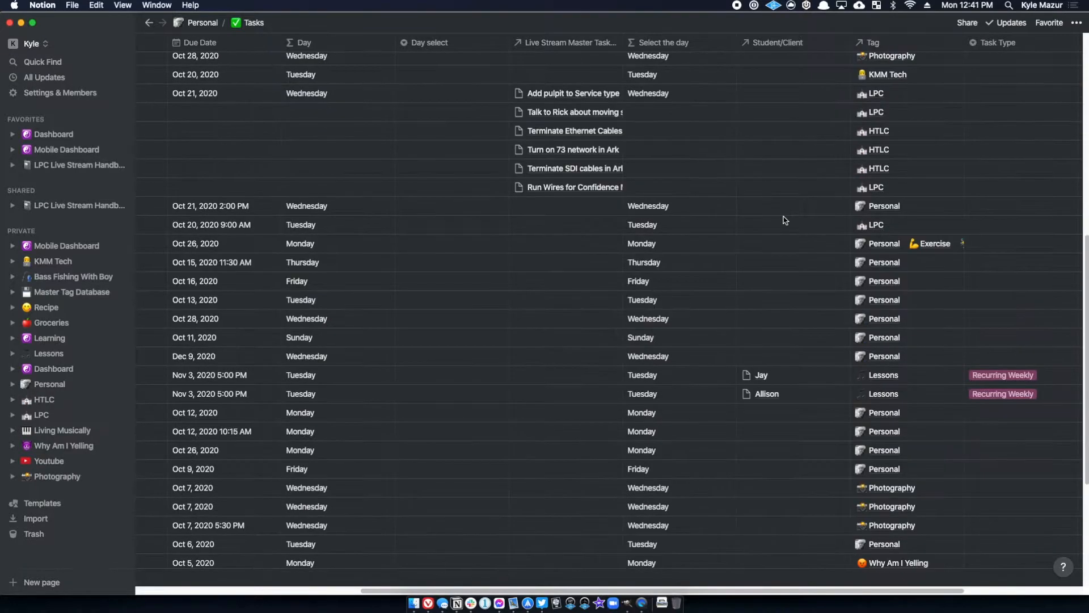
{"action": "scroll", "coordinate": [749, 284], "scroll_direction": "up", "scroll_amount": 15}
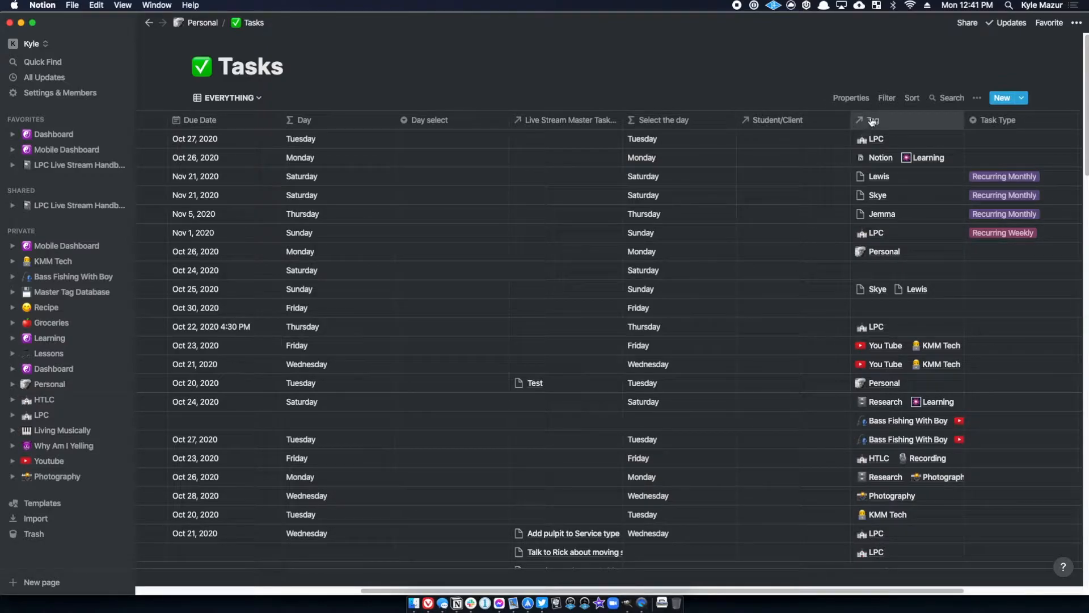
{"action": "left_click_drag", "start_coordinate": [872, 122], "coordinate": [557, 118]}
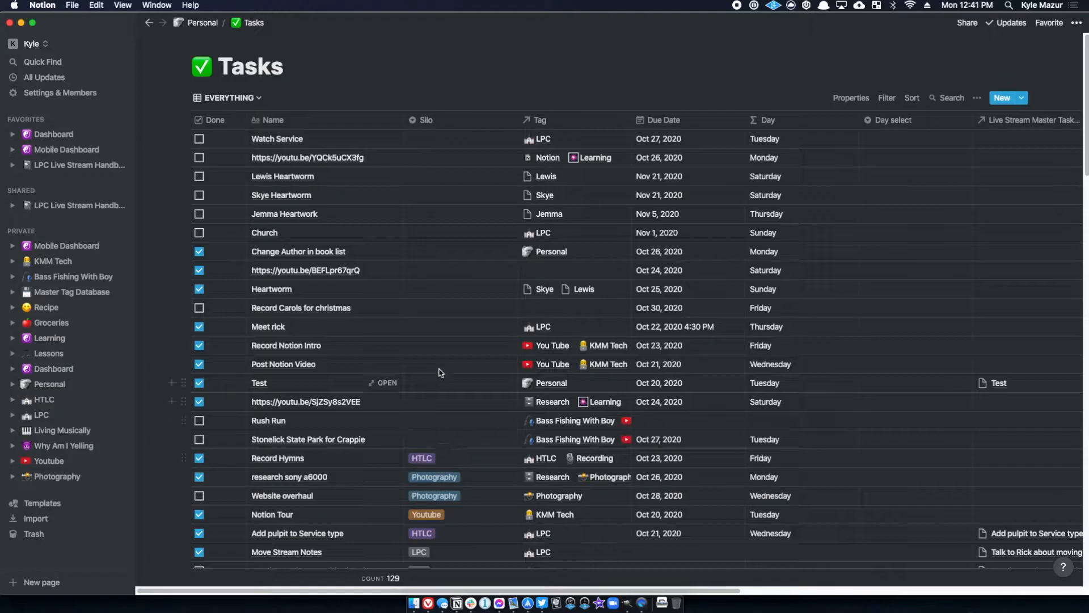
Examine the Silo and Tag values across the task list, as well as the remaining columns up to URL.
{"action": "scroll", "coordinate": [448, 391], "scroll_direction": "down", "scroll_amount": 5}
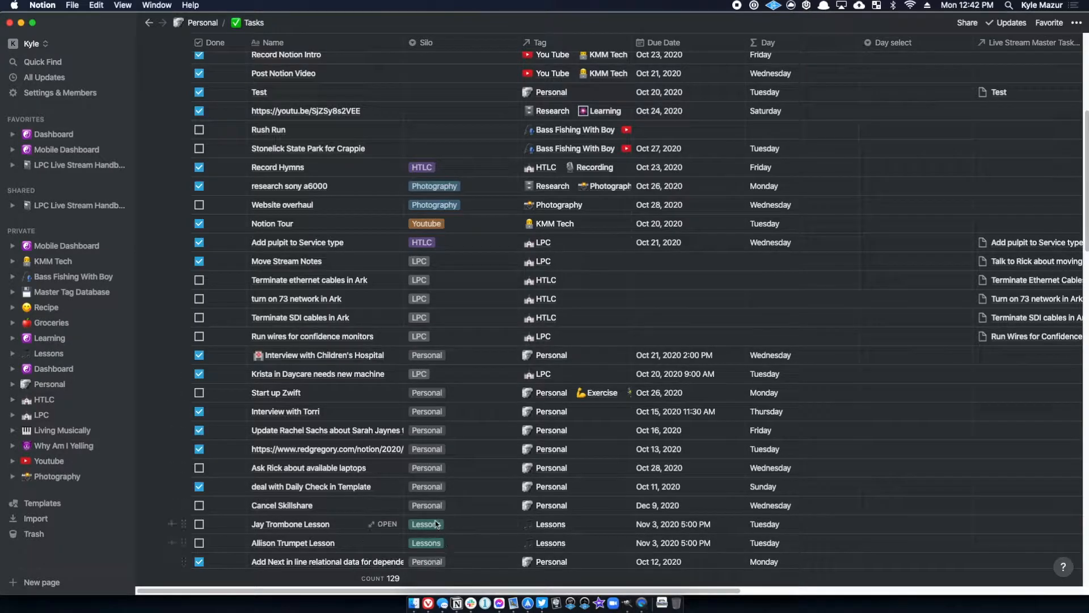
{"action": "scroll", "coordinate": [465, 482], "scroll_direction": "up", "scroll_amount": 5}
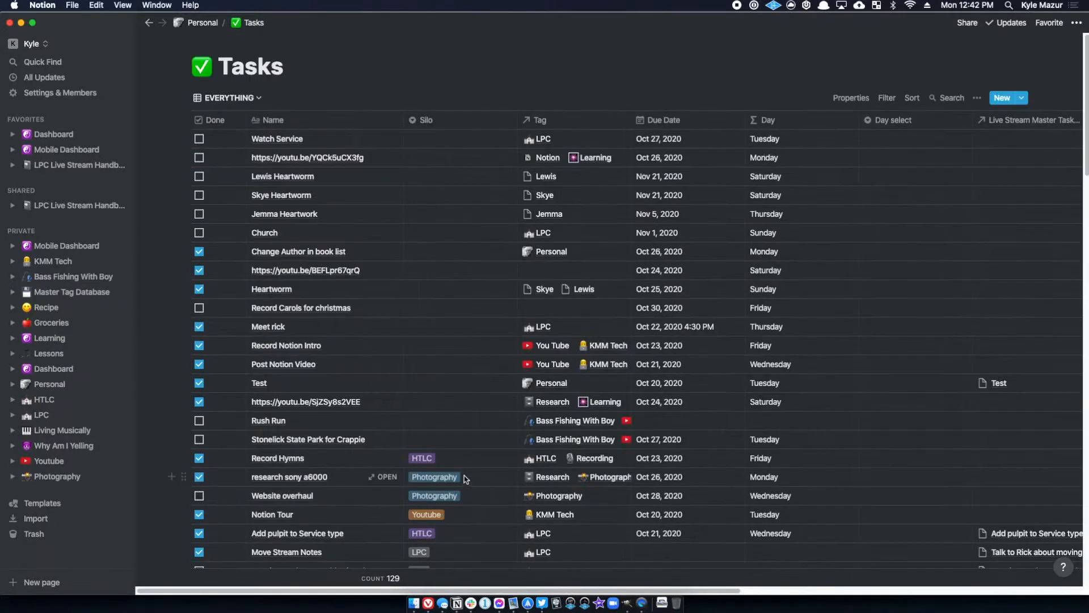
{"action": "scroll", "coordinate": [464, 473], "scroll_direction": "down", "scroll_amount": 10}
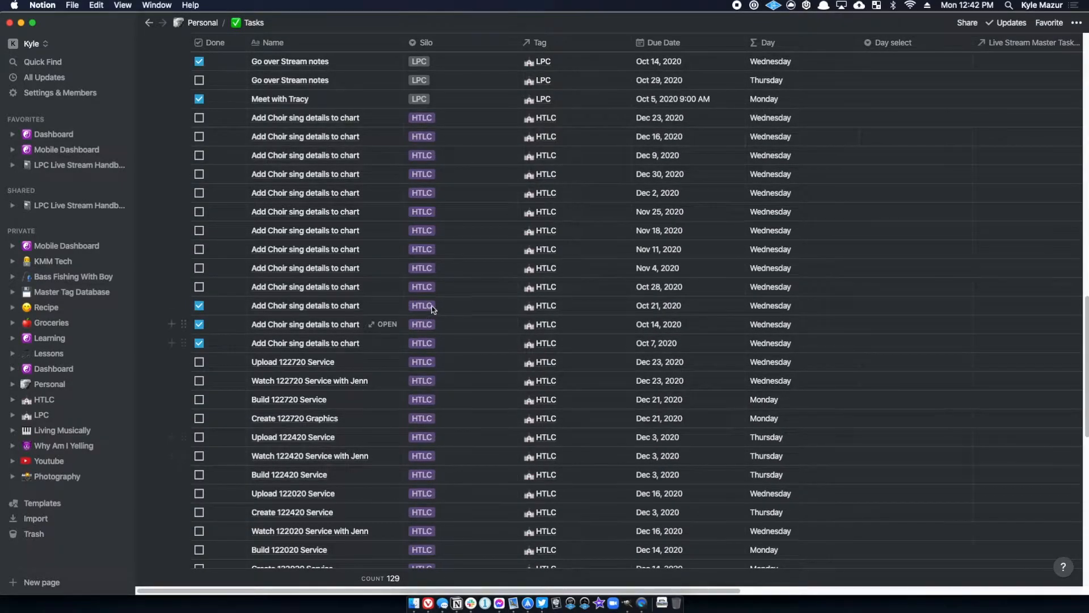
{"action": "scroll", "coordinate": [448, 299], "scroll_direction": "down", "scroll_amount": 6}
{"action": "scroll", "coordinate": [448, 298], "scroll_direction": "down", "scroll_amount": 7}
{"action": "scroll", "coordinate": [446, 295], "scroll_direction": "up", "scroll_amount": 8}
{"action": "scroll", "coordinate": [441, 295], "scroll_direction": "up", "scroll_amount": 15}
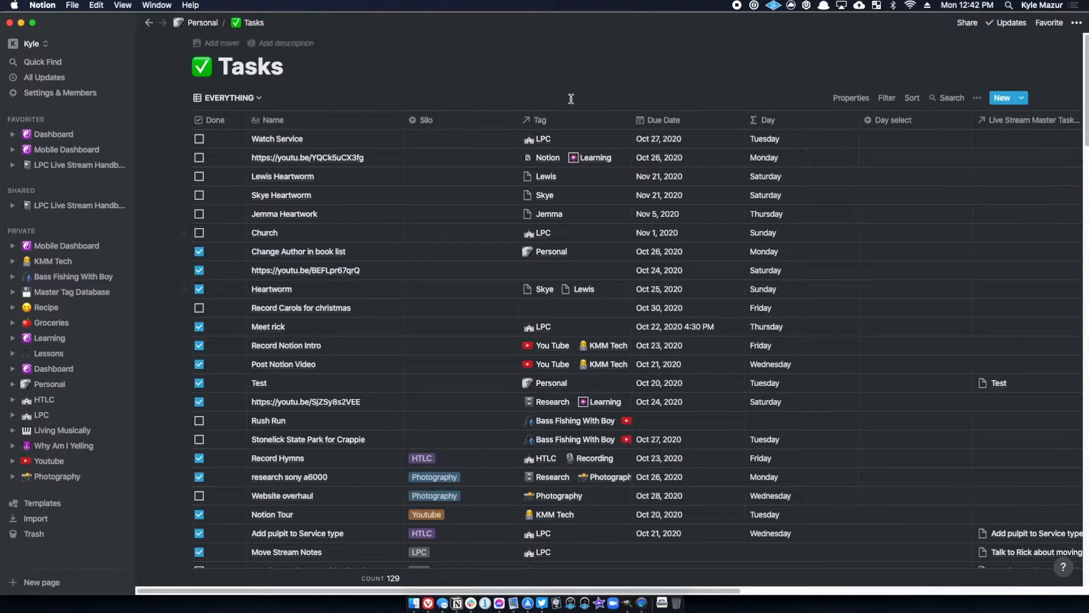
{"action": "scroll", "coordinate": [420, 355], "scroll_direction": "down", "scroll_amount": 2}
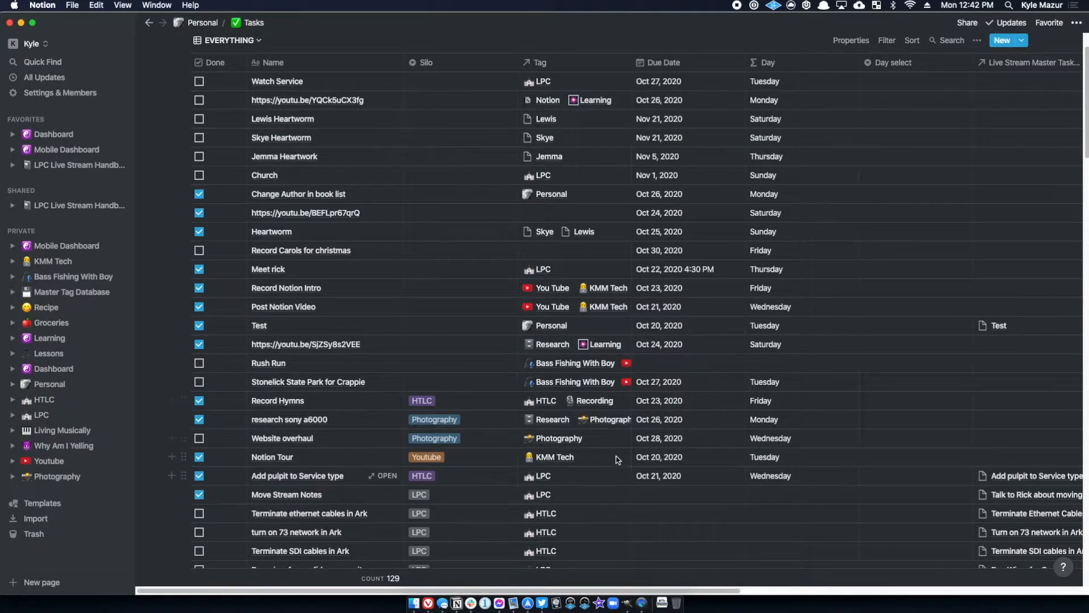
{"action": "scroll", "coordinate": [579, 460], "scroll_direction": "down", "scroll_amount": 1}
{"action": "scroll", "coordinate": [553, 397], "scroll_direction": "up", "scroll_amount": 3}
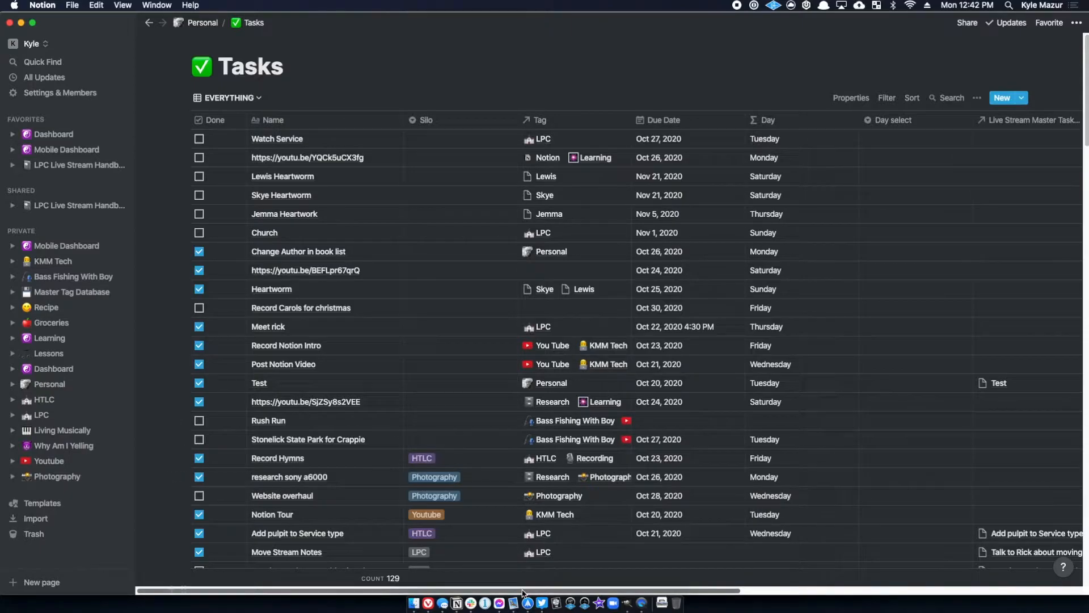
{"action": "left_click_drag", "start_coordinate": [523, 593], "coordinate": [987, 584]}
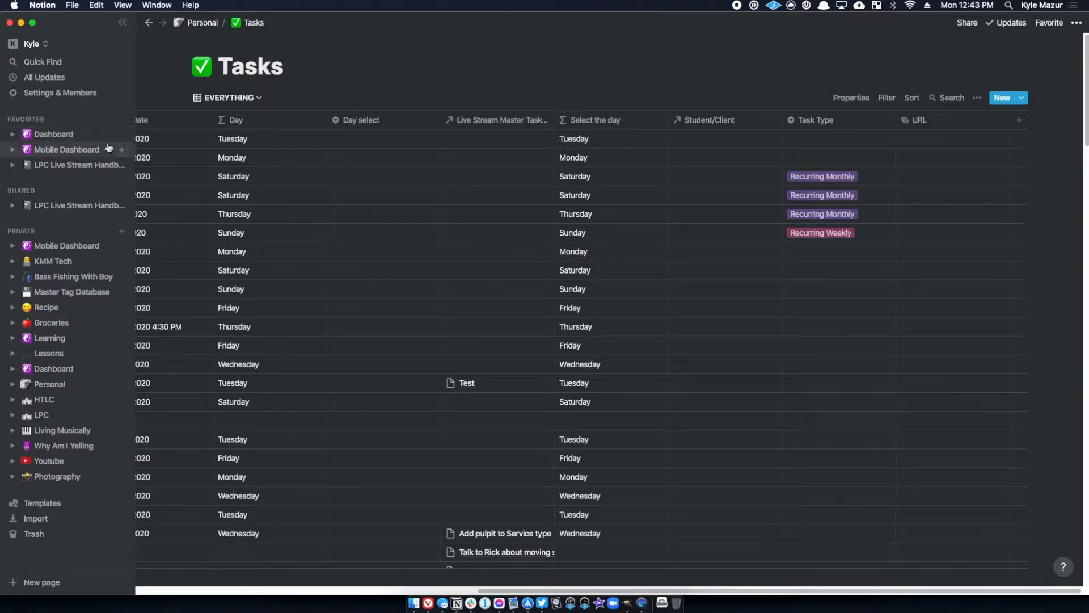
Open the Dashboard and check which views exist for the Today section's linked Tasks database.
{"action": "left_click", "coordinate": [56, 134]}
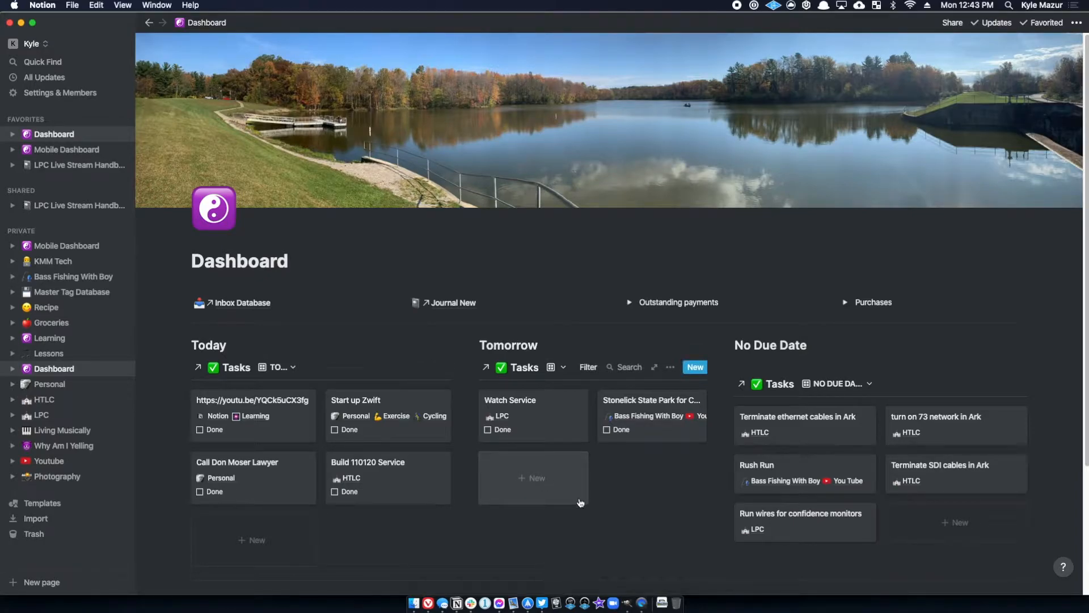
{"action": "scroll", "coordinate": [579, 502], "scroll_direction": "down", "scroll_amount": 1}
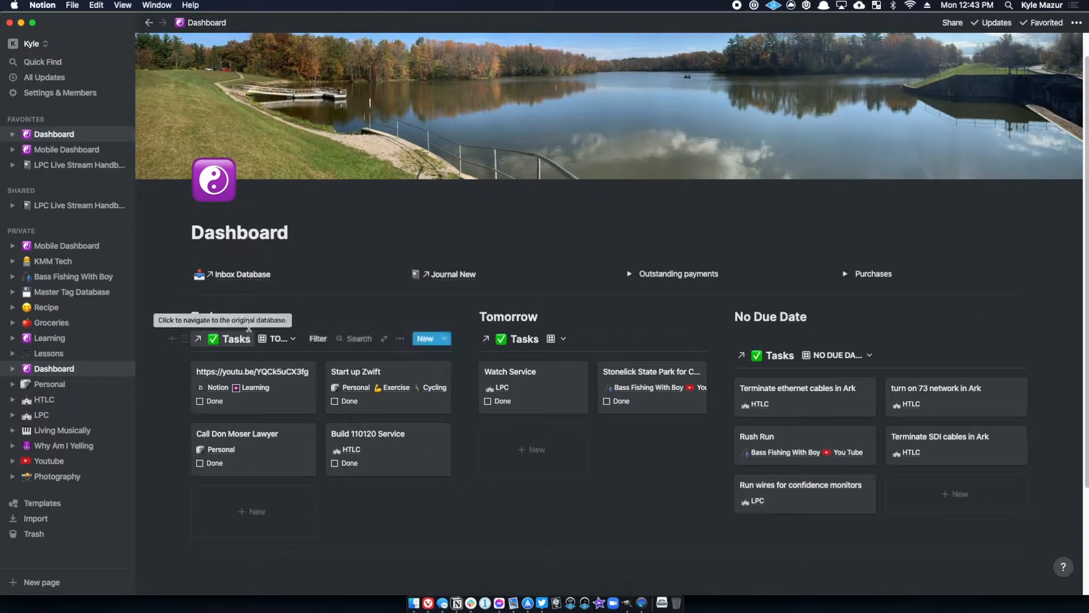
{"action": "left_click", "coordinate": [275, 339]}
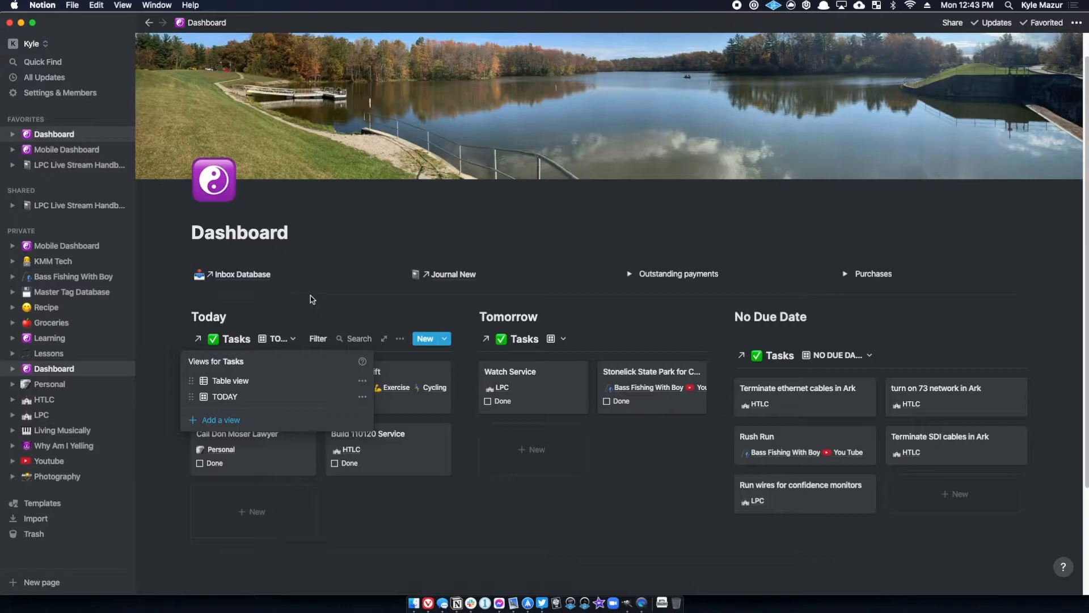
{"action": "left_click", "coordinate": [366, 259]}
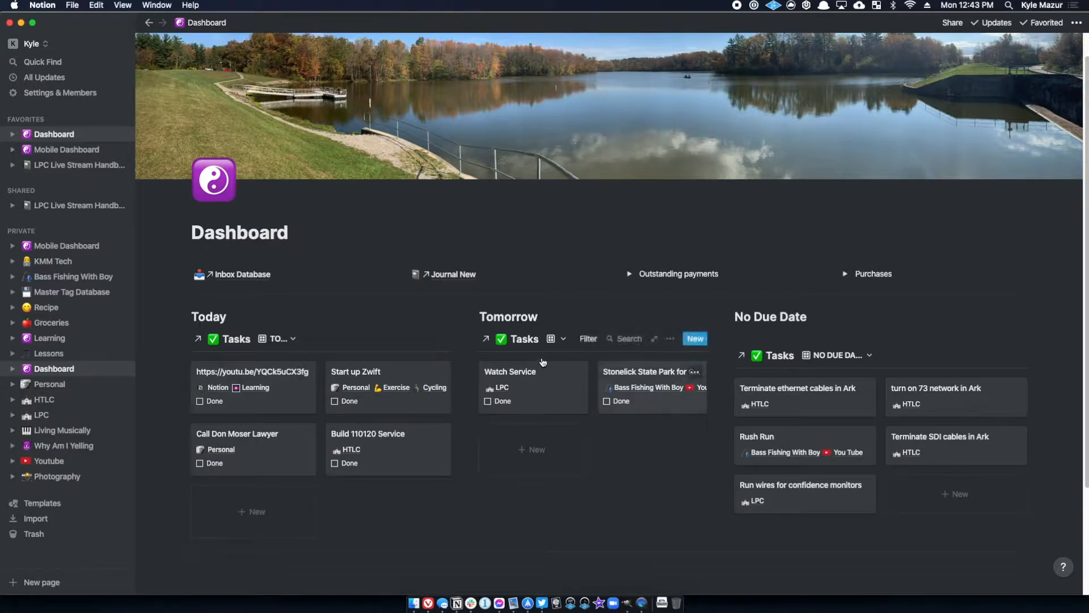
Return to the Tasks database and examine the Task Type and URL columns across its entries.
{"action": "left_click", "coordinate": [148, 22]}
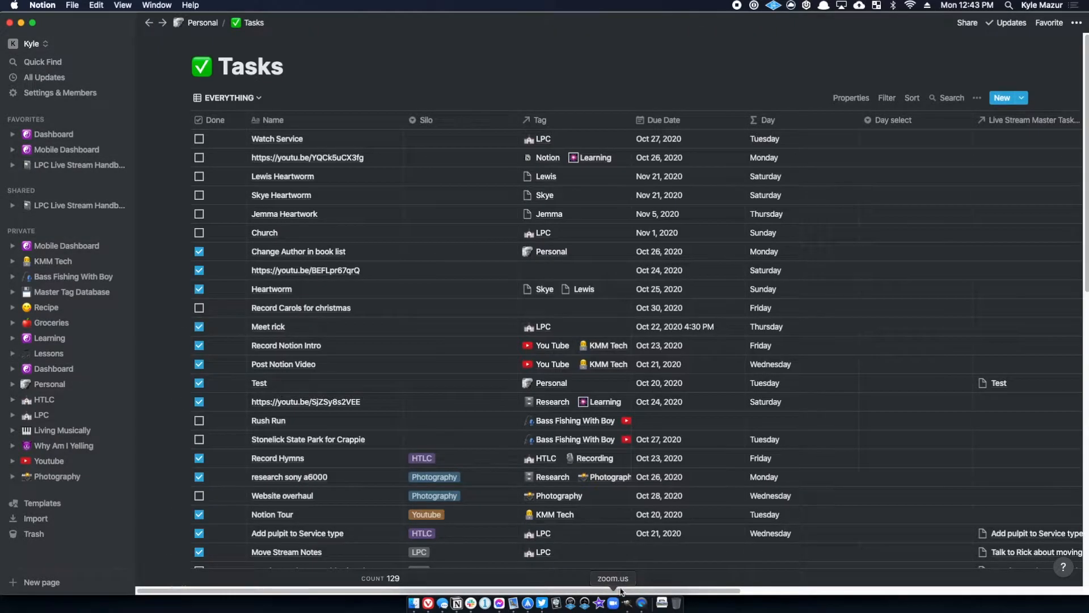
{"action": "left_click_drag", "start_coordinate": [633, 585], "coordinate": [975, 543]}
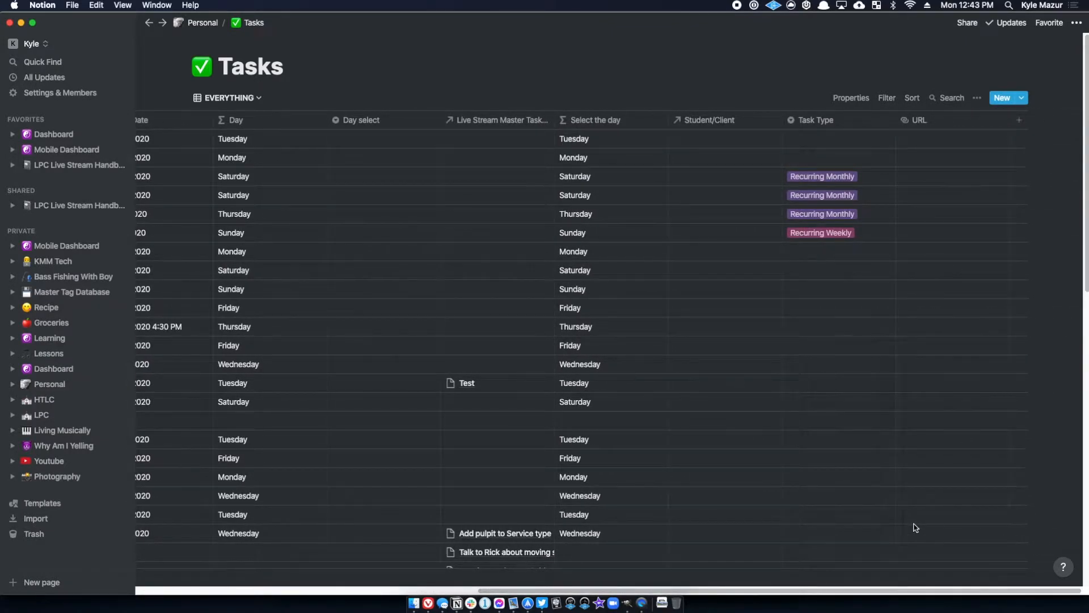
{"action": "scroll", "coordinate": [915, 525], "scroll_direction": "down", "scroll_amount": 2}
{"action": "scroll", "coordinate": [913, 525], "scroll_direction": "down", "scroll_amount": 6}
{"action": "scroll", "coordinate": [912, 522], "scroll_direction": "up", "scroll_amount": 7}
{"action": "mouse_move", "coordinate": [534, 585]}
{"action": "left_click_drag", "start_coordinate": [510, 592], "coordinate": [5, 562]}
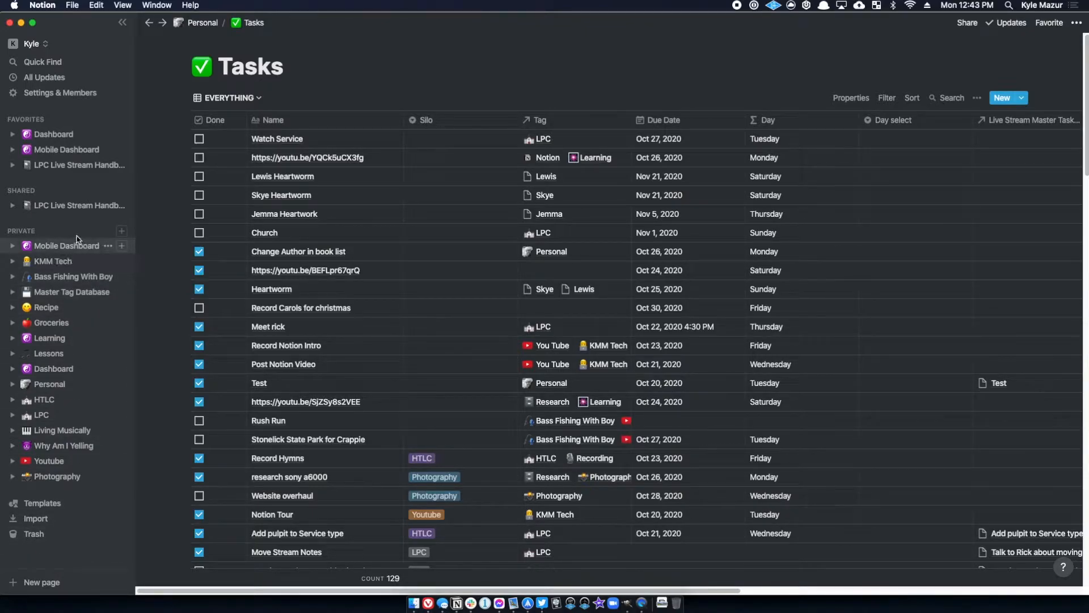
Create a new private page titled "Task Demo".
{"action": "left_click", "coordinate": [122, 231]}
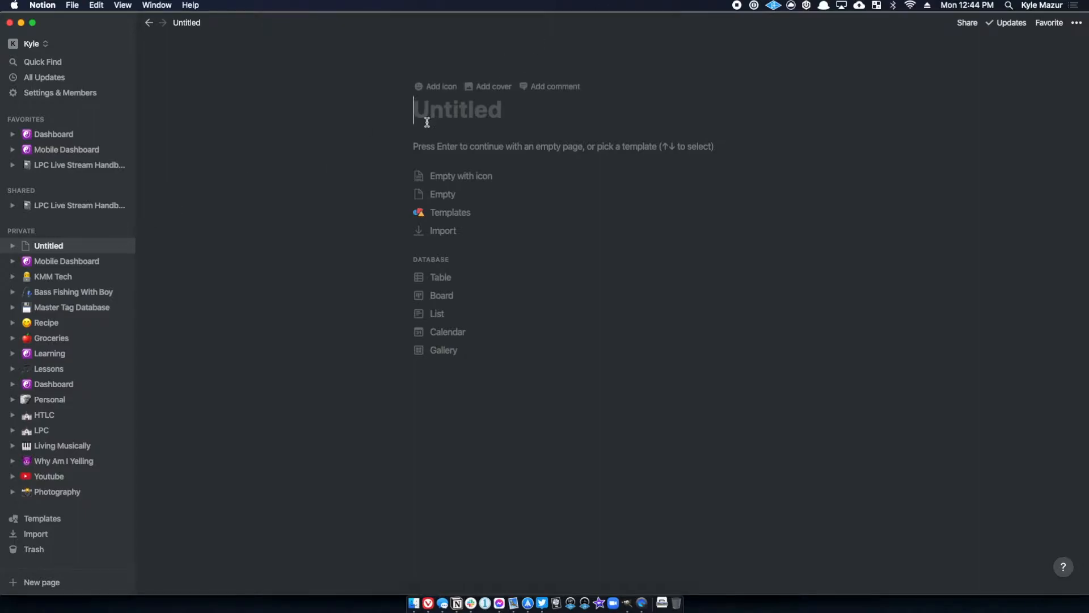
{"action": "type", "text": "T"}
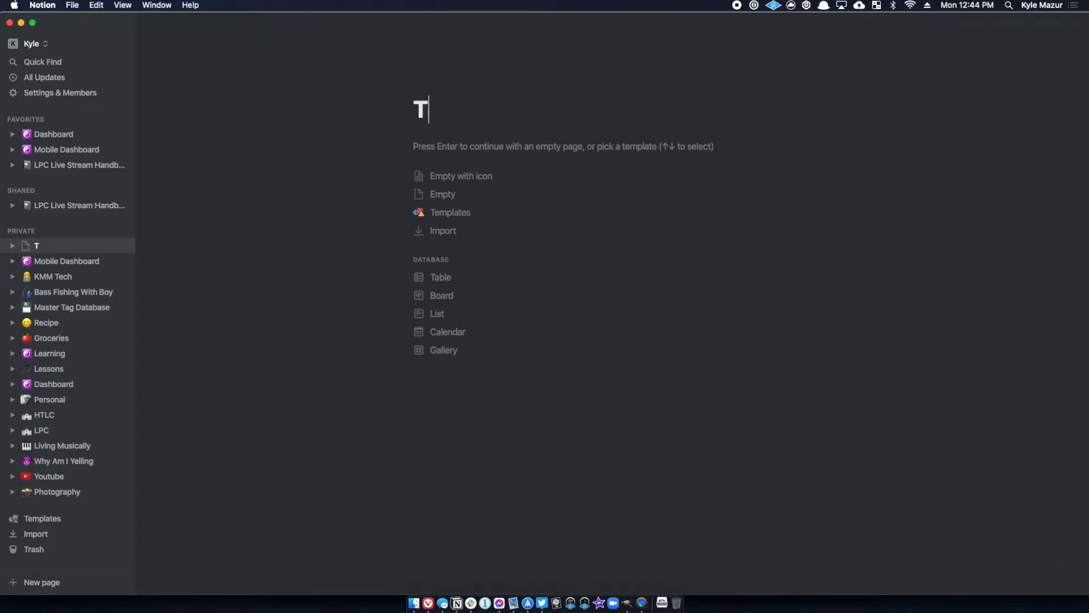
{"action": "type", "text": "ask "}
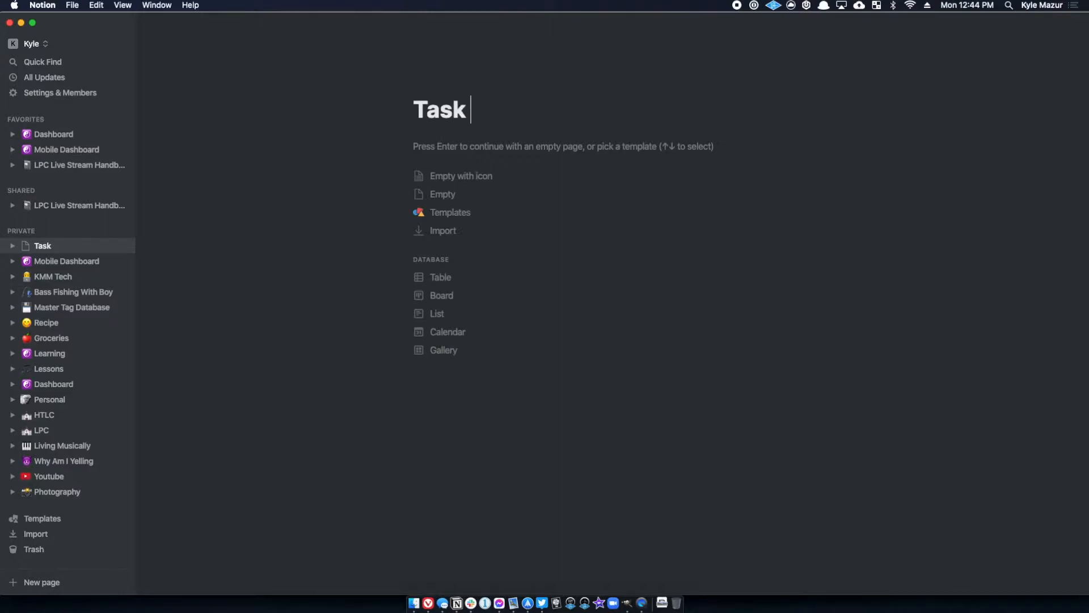
{"action": "type", "text": "Demo"}
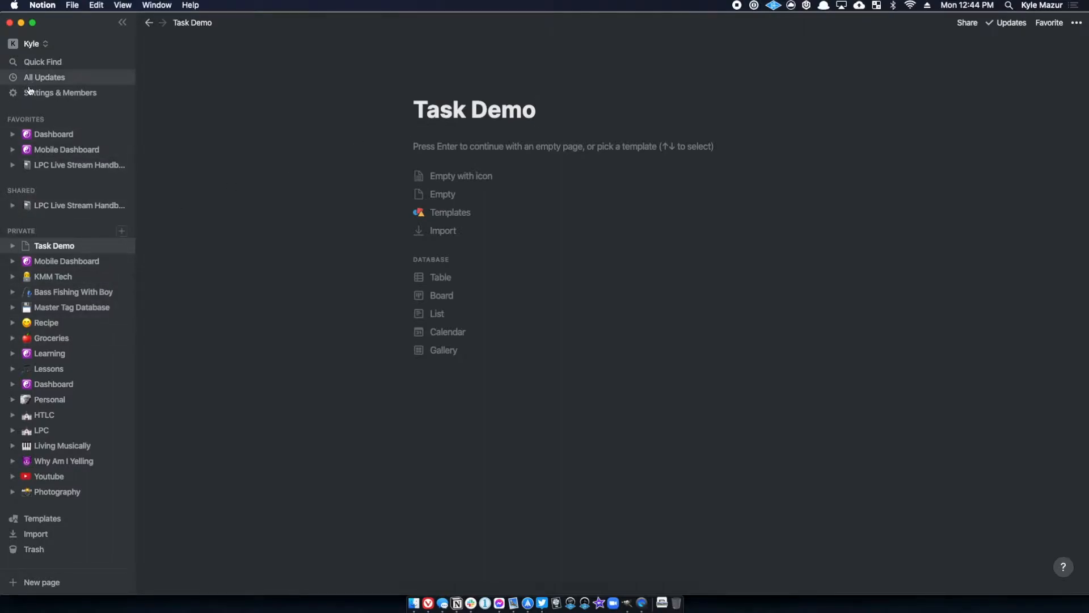
Reopen the original Tasks database from the Dashboard's Today section.
{"action": "left_click", "coordinate": [51, 135]}
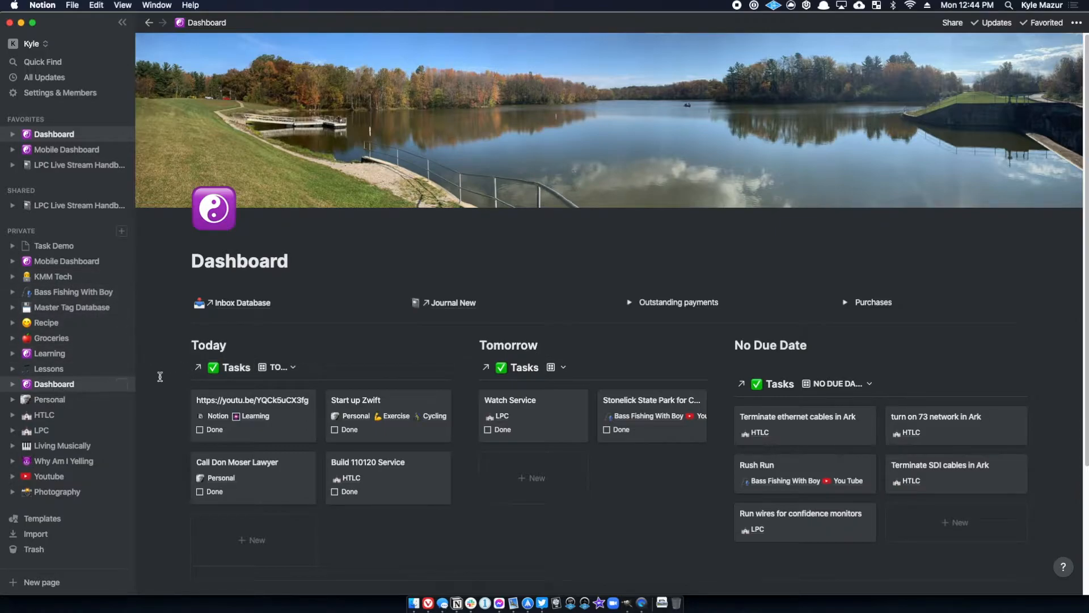
{"action": "left_click", "coordinate": [236, 367]}
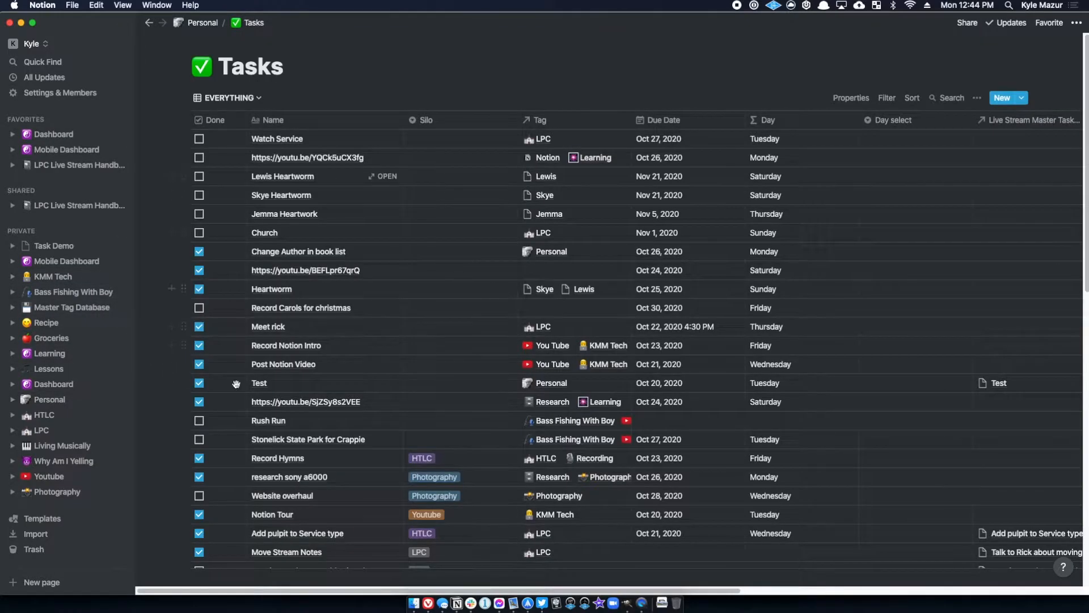
Look through the entries of the Tasks database and open the Task Demo page by way of the Dashboard.
{"action": "scroll", "coordinate": [475, 340], "scroll_direction": "down", "scroll_amount": 20}
{"action": "scroll", "coordinate": [476, 383], "scroll_direction": "down", "scroll_amount": 15}
{"action": "scroll", "coordinate": [466, 381], "scroll_direction": "up", "scroll_amount": 20}
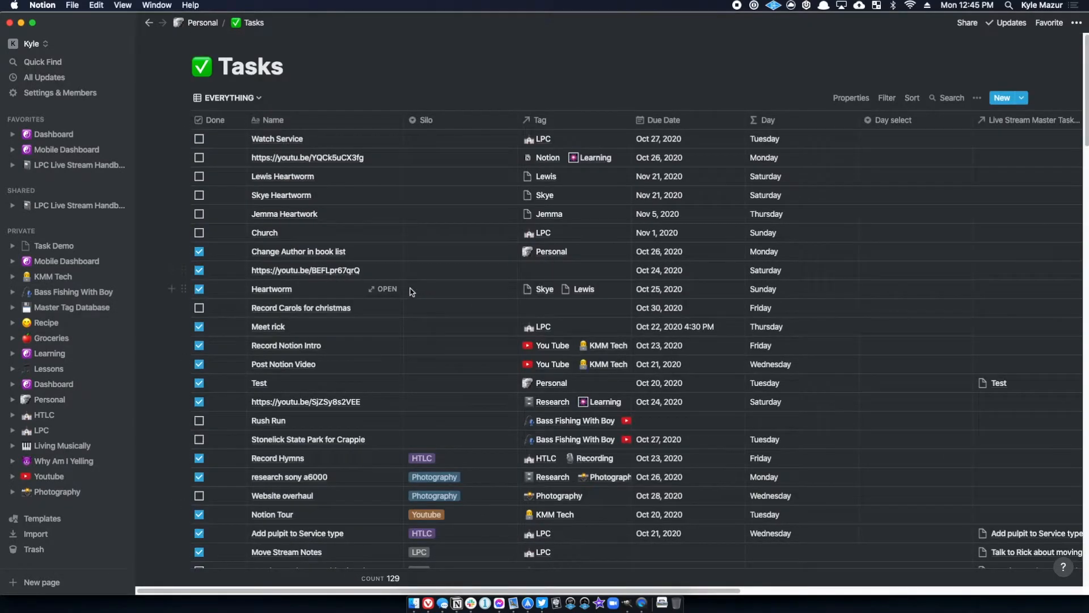
{"action": "left_click", "coordinate": [52, 134]}
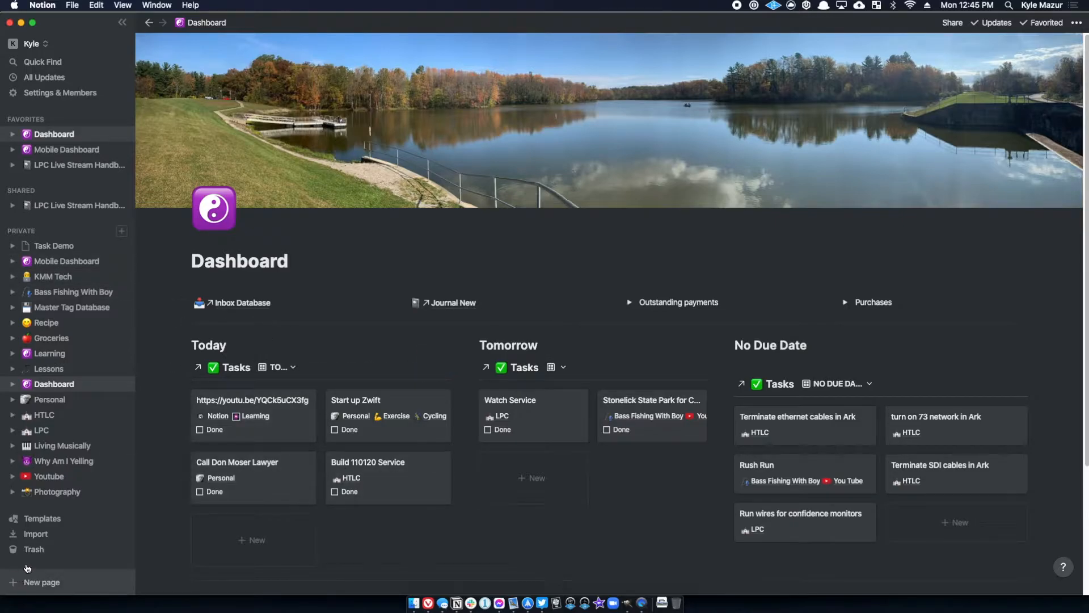
{"action": "left_click", "coordinate": [45, 249]}
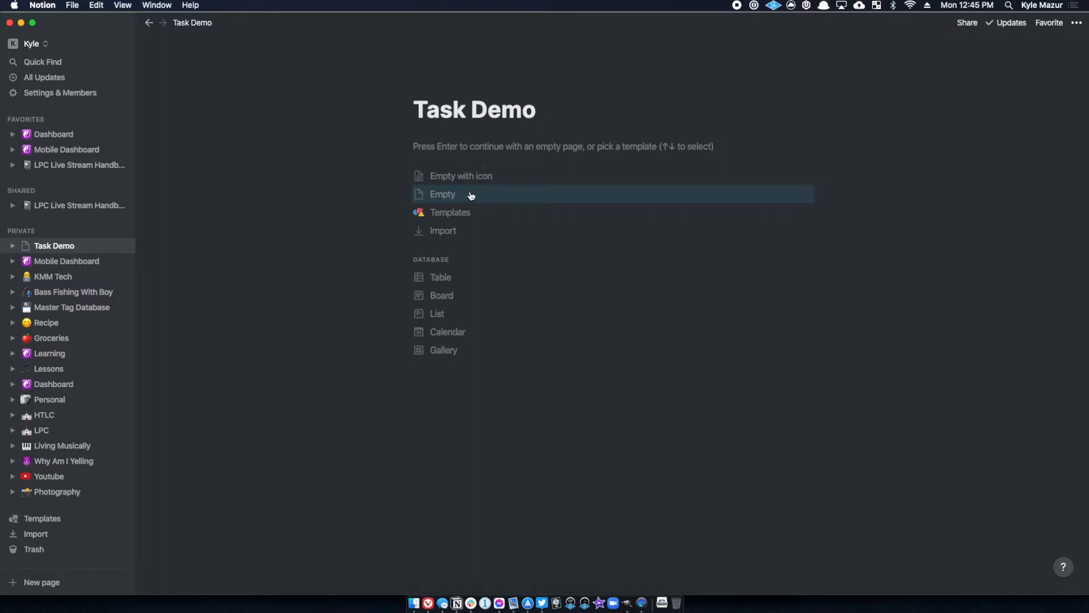
Insert an inline table into the body of the empty Task Demo page.
{"action": "left_click", "coordinate": [483, 147]}
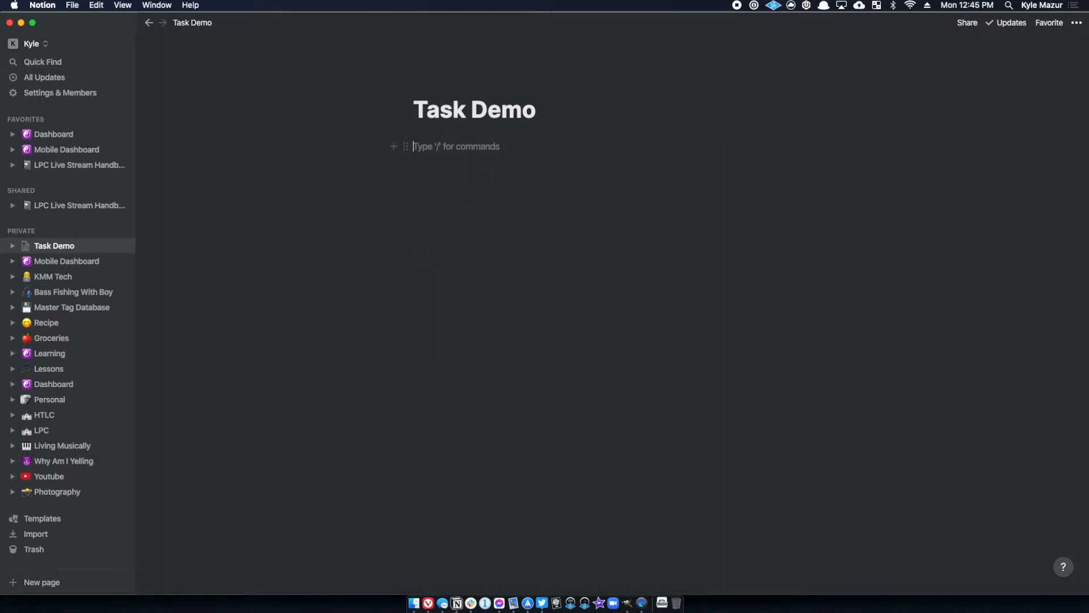
{"action": "type", "text": "/ta"}
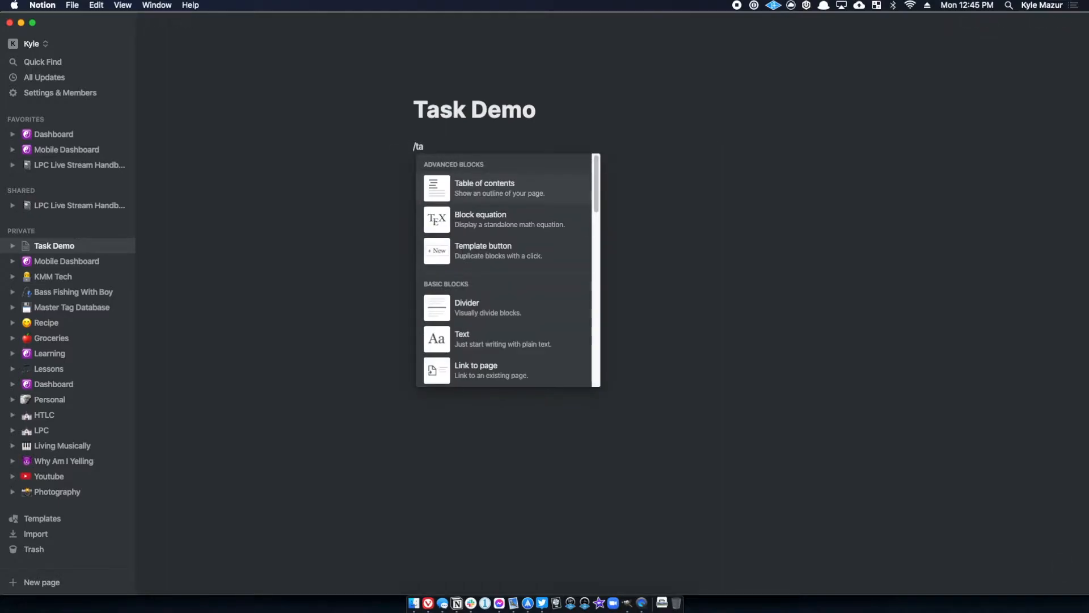
{"action": "type", "text": "ble"}
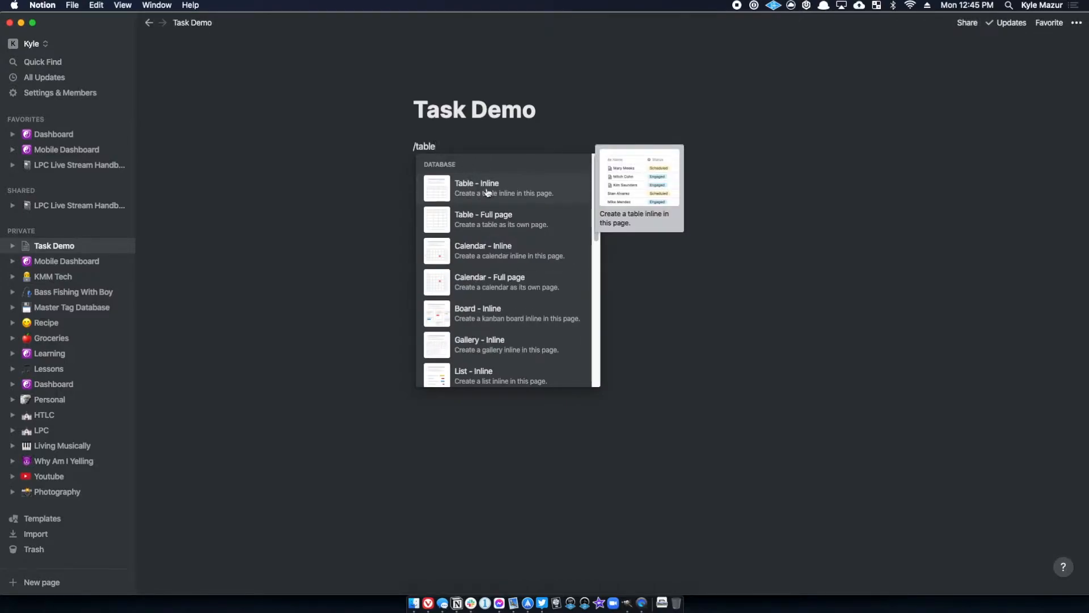
{"action": "mouse_move", "coordinate": [494, 227]}
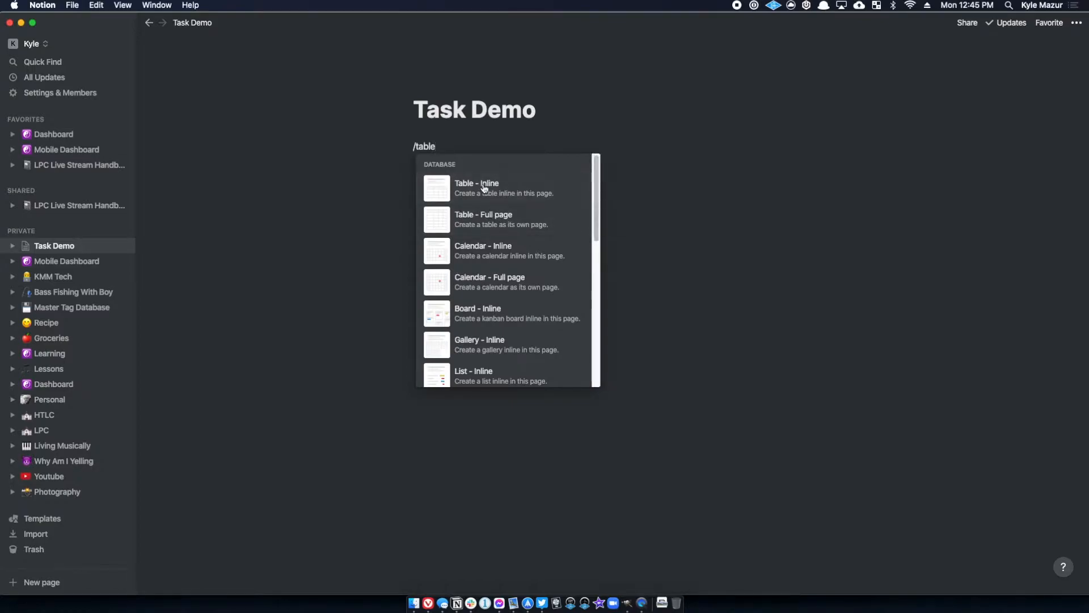
{"action": "left_click", "coordinate": [502, 188]}
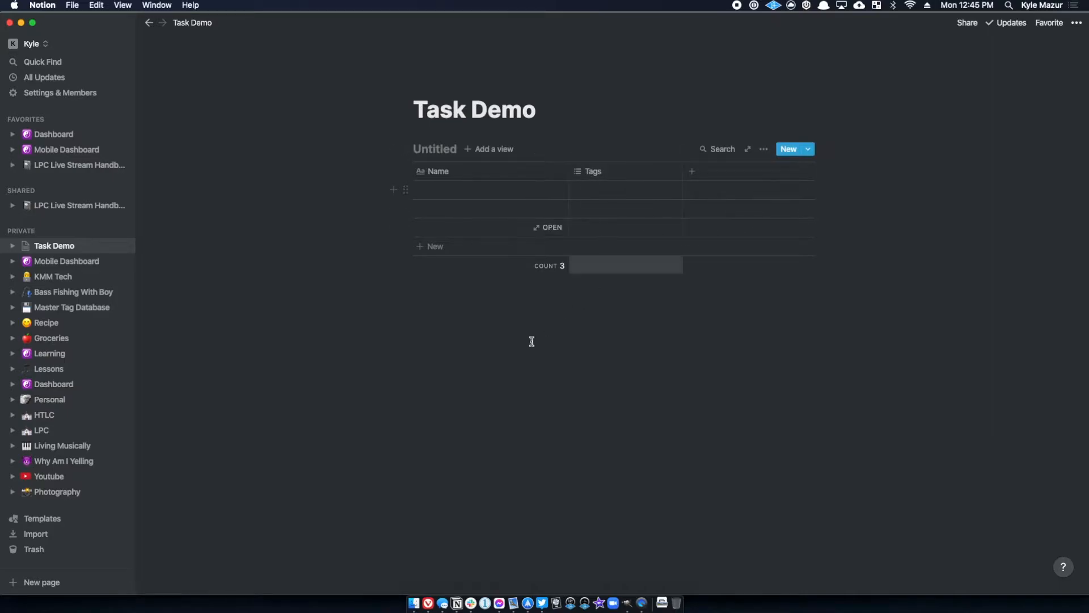
Add a to-do list with the items 1, 2 and 3 below the inline table.
{"action": "left_click", "coordinate": [478, 386]}
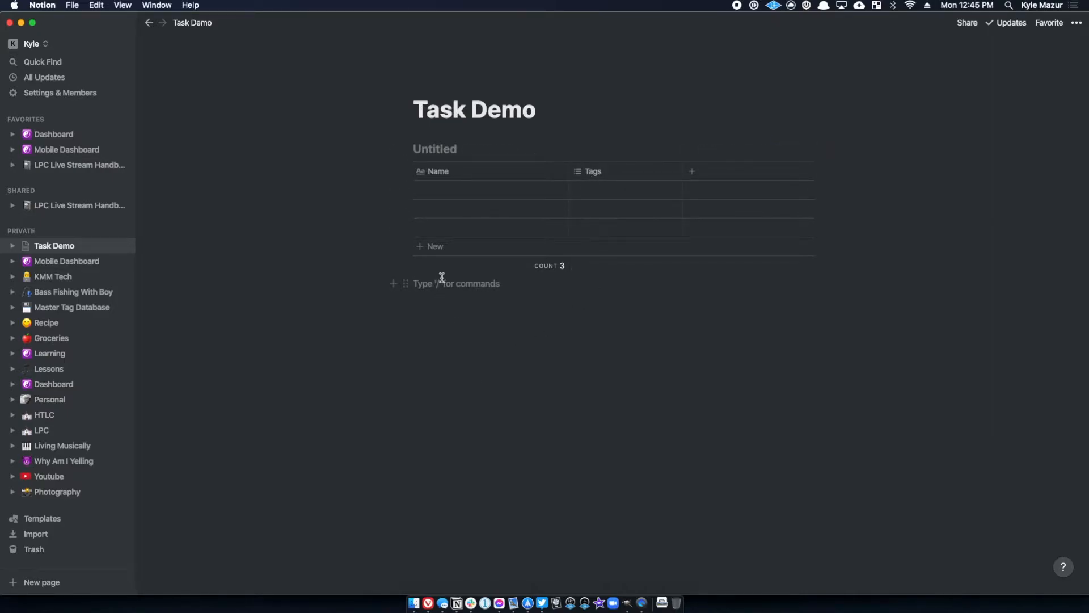
{"action": "type", "text": "/"}
{"action": "left_click", "coordinate": [451, 389]}
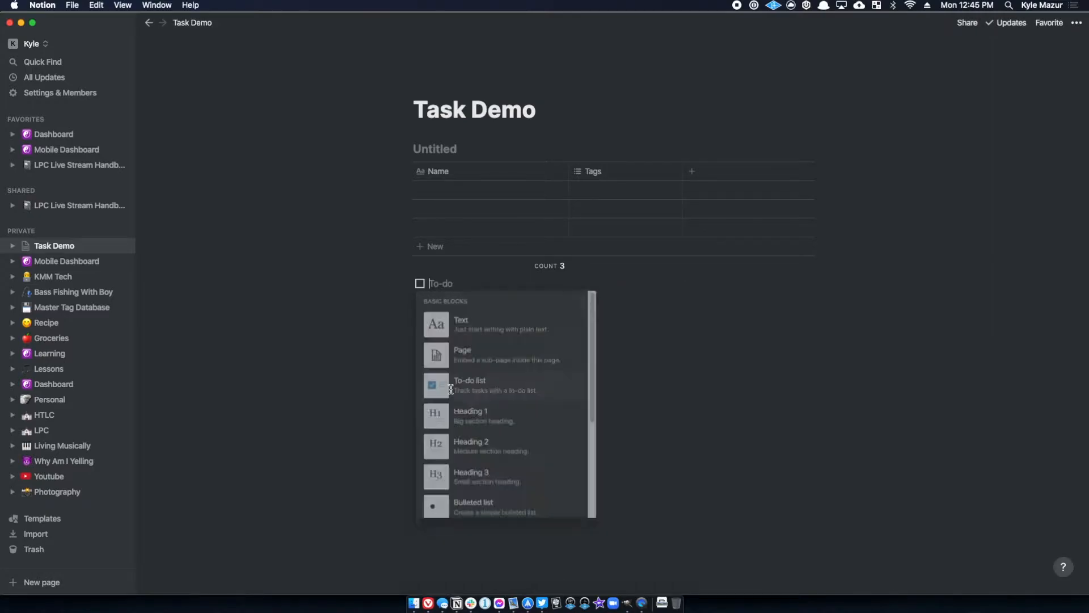
{"action": "type", "text": "1"}
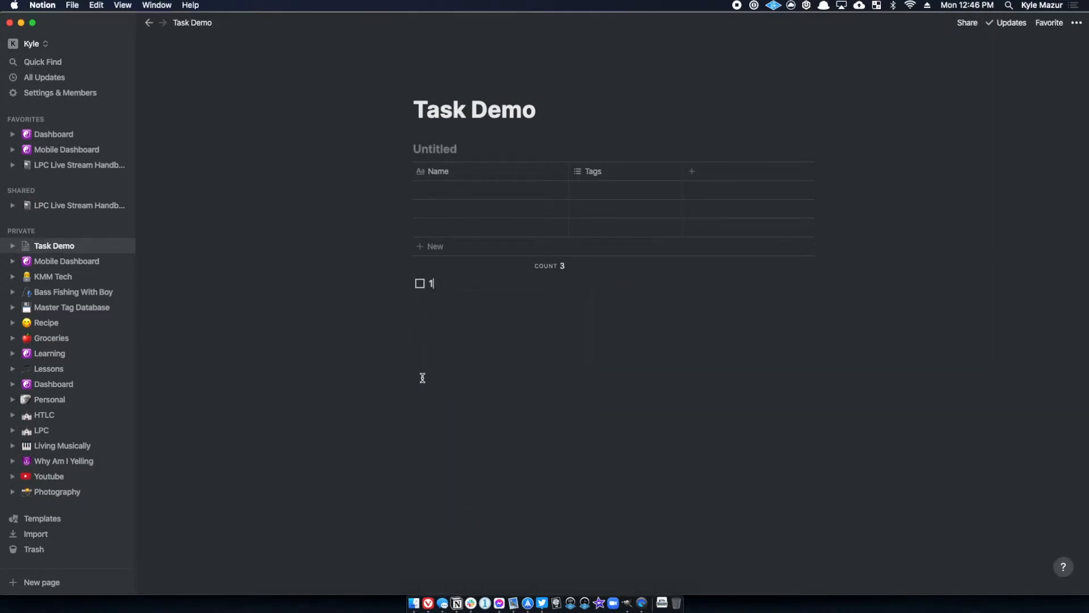
{"action": "key", "text": "Return"}
{"action": "type", "text": "2"}
{"action": "key", "text": "Return"}
{"action": "type", "text": "3"}
{"action": "key", "text": "Return"}
Delete the inline table and the to-do items, and turn the Task Demo page into a table database.
{"action": "left_click_drag", "start_coordinate": [470, 434], "coordinate": [382, 148]}
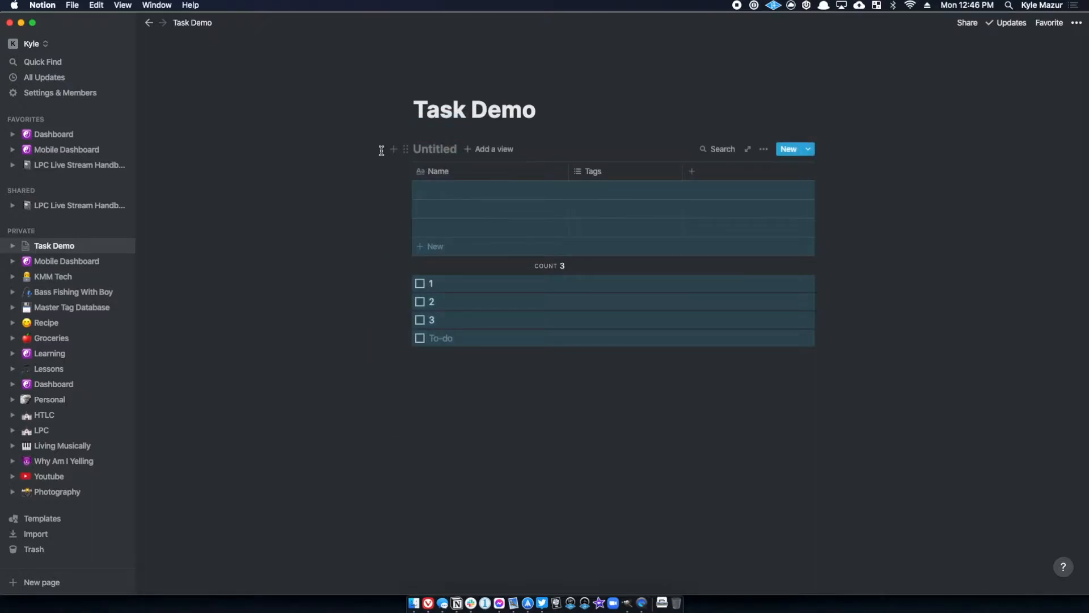
{"action": "key", "text": "BackSpace"}
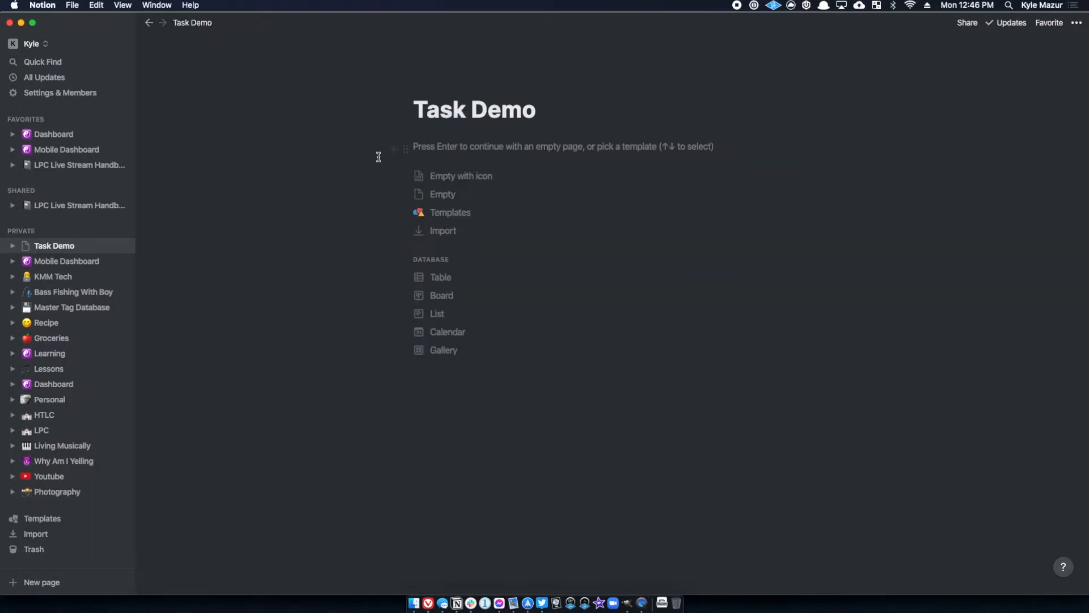
{"action": "left_click", "coordinate": [430, 277]}
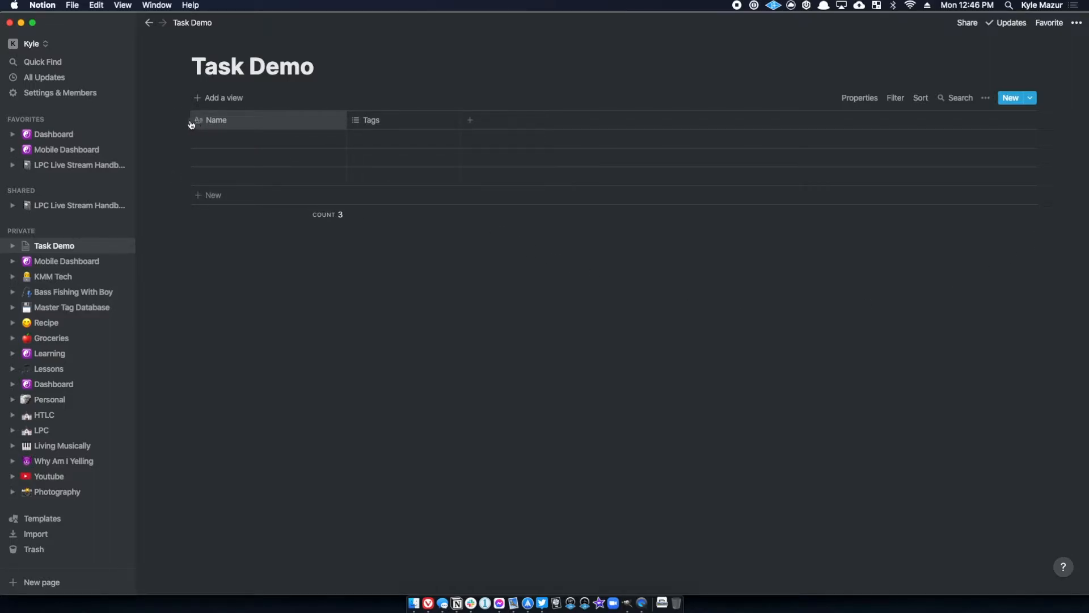
Check the Name column's options and try to hide the Name property in the default view.
{"action": "left_click", "coordinate": [277, 124]}
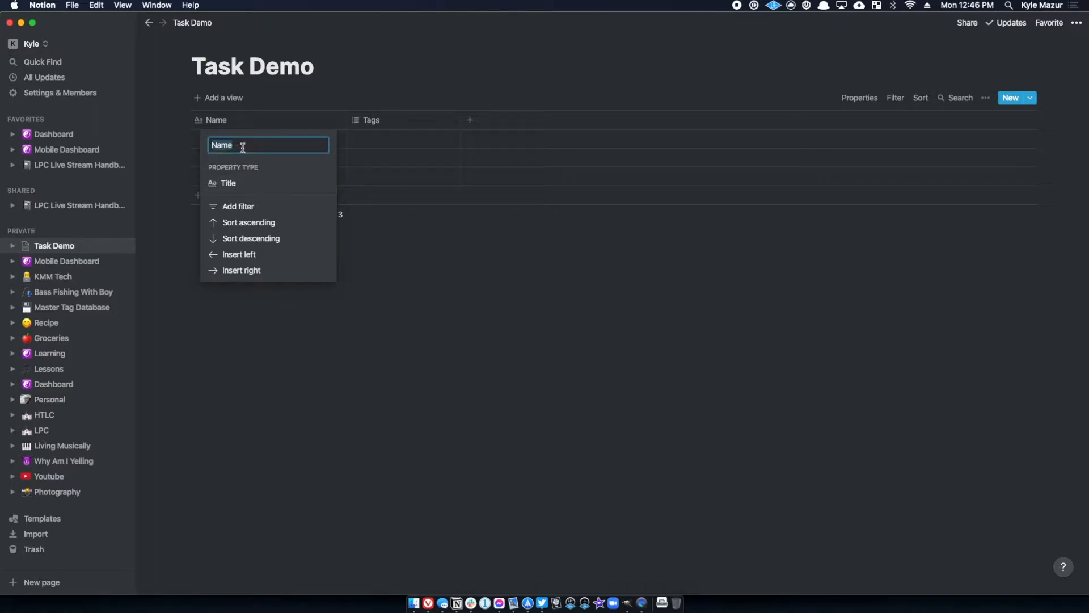
{"action": "left_click", "coordinate": [540, 344]}
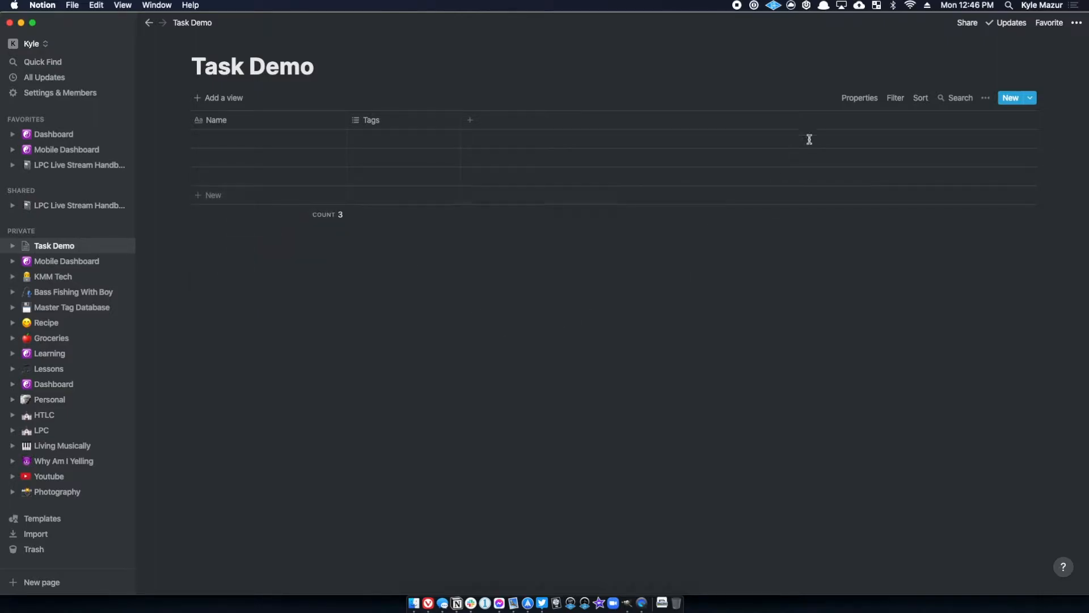
{"action": "left_click", "coordinate": [861, 98]}
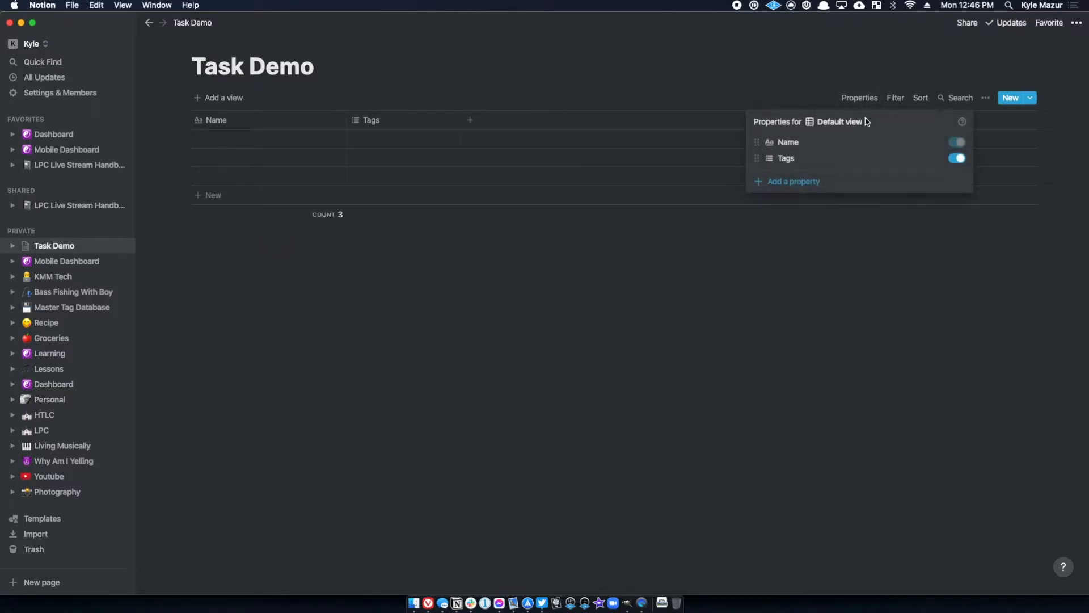
{"action": "left_click", "coordinate": [958, 143]}
{"action": "left_click", "coordinate": [959, 144]}
{"action": "left_click", "coordinate": [697, 58]}
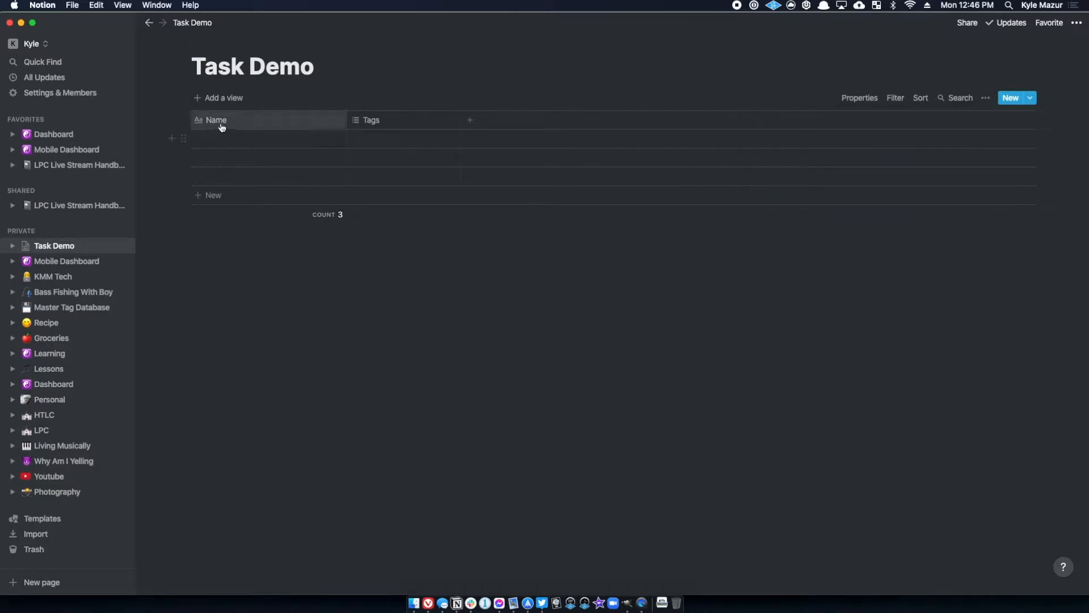
Rename the Name column as "Name of task".
{"action": "left_click", "coordinate": [224, 126]}
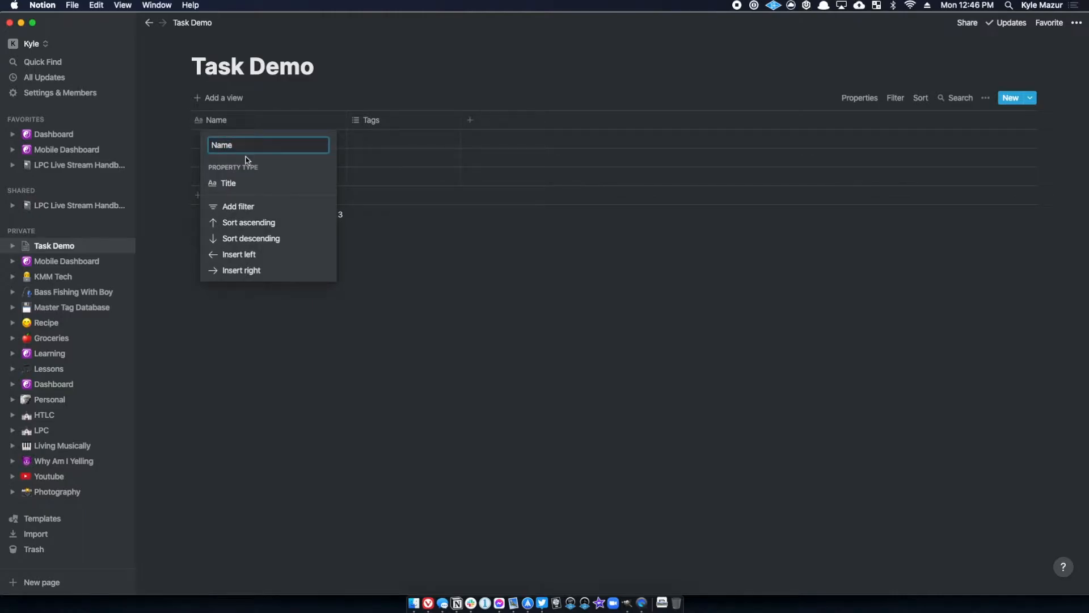
{"action": "type", "text": "of task"}
{"action": "key", "text": "Return"}
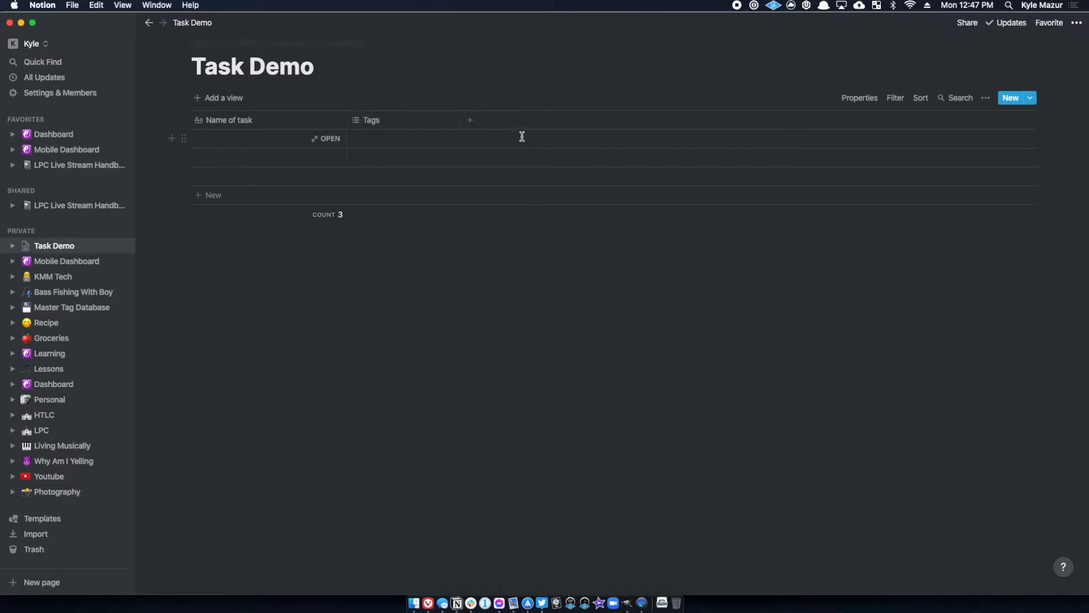
Add a new column of the Checkbox type and name it "Done".
{"action": "left_click", "coordinate": [471, 121]}
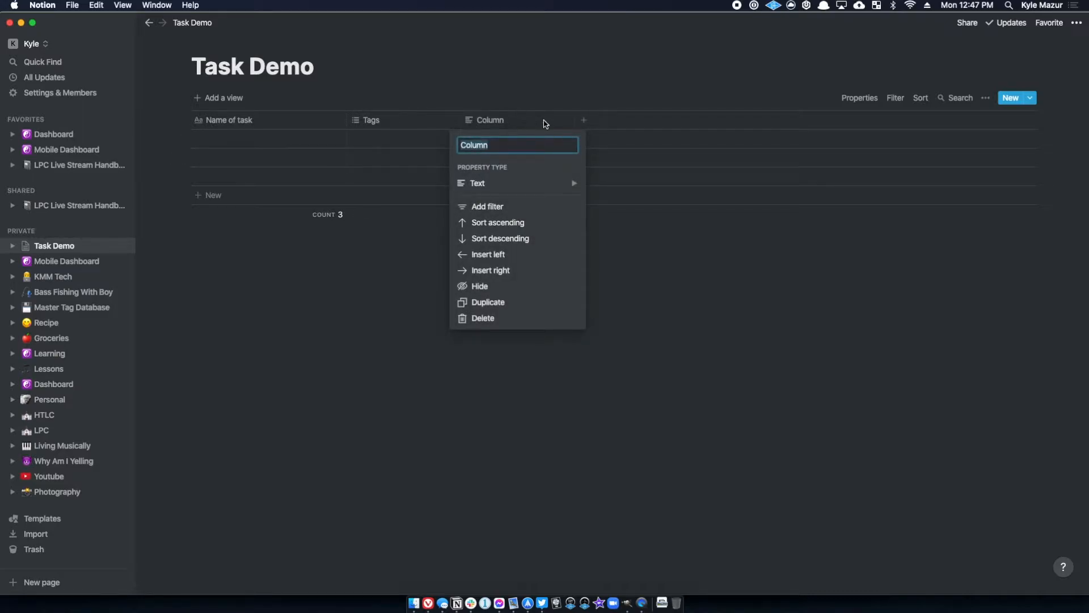
{"action": "left_click", "coordinate": [475, 183]}
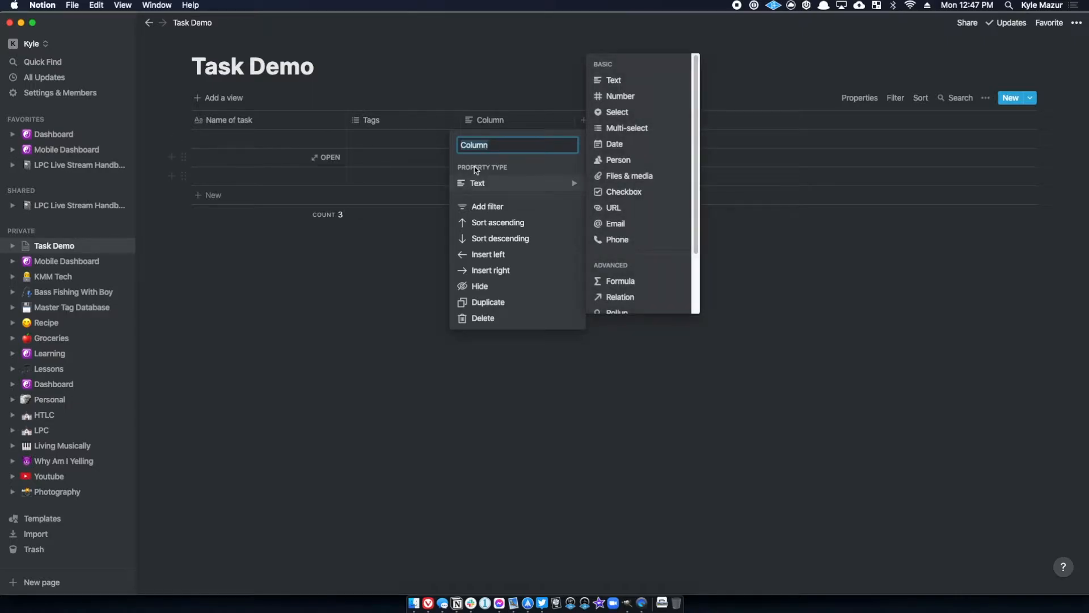
{"action": "left_click", "coordinate": [613, 193]}
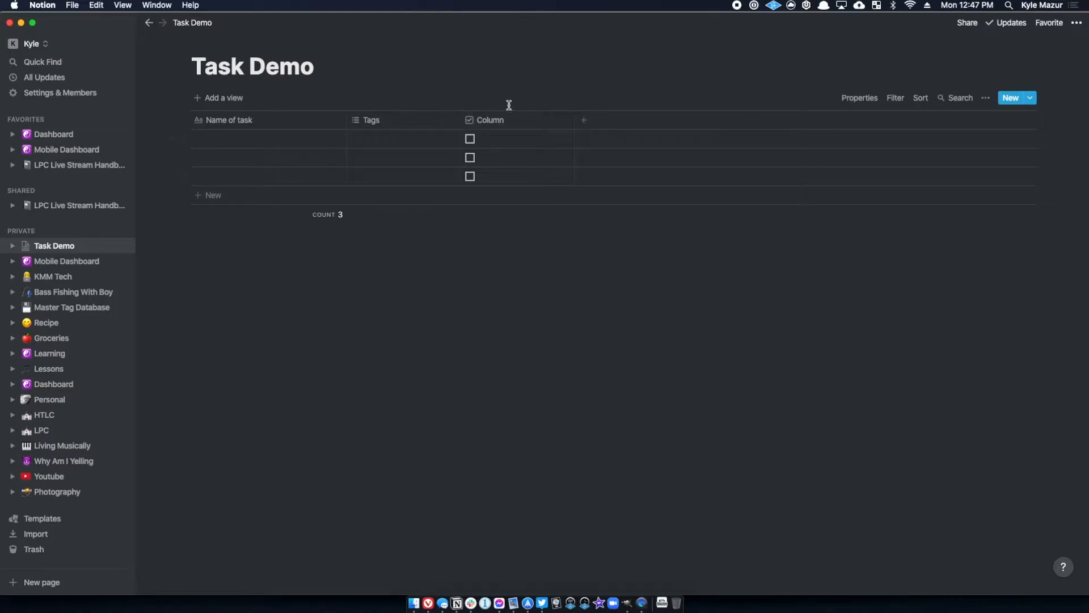
{"action": "left_click", "coordinate": [495, 125]}
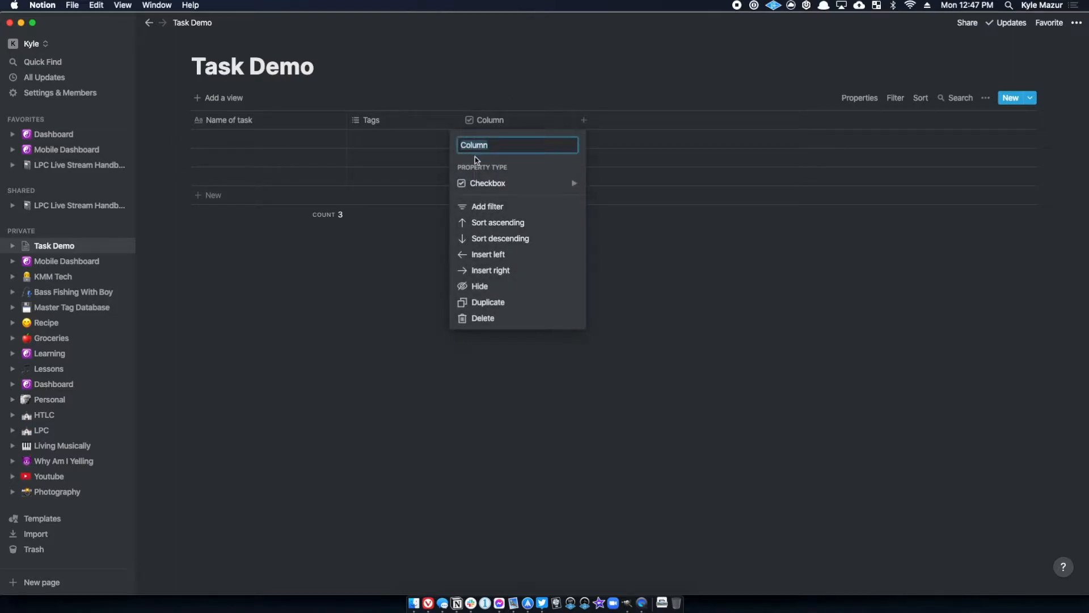
{"action": "type", "text": "Done"}
{"action": "key", "text": "Return"}
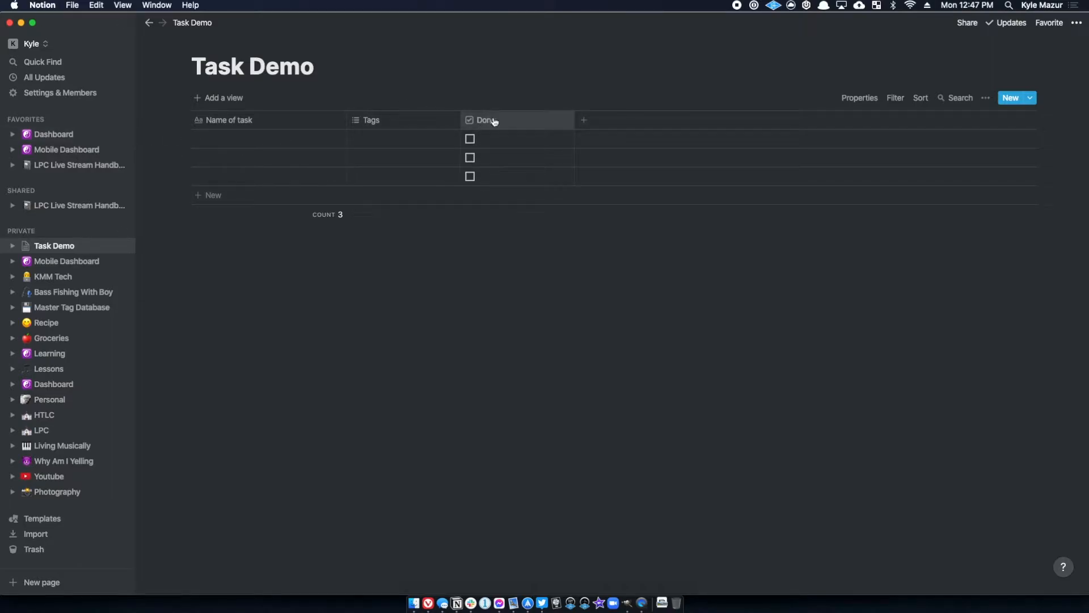
Make Done the table's first column, and narrow it while slightly widening the Name of task column.
{"action": "left_click_drag", "start_coordinate": [492, 127], "coordinate": [215, 120]}
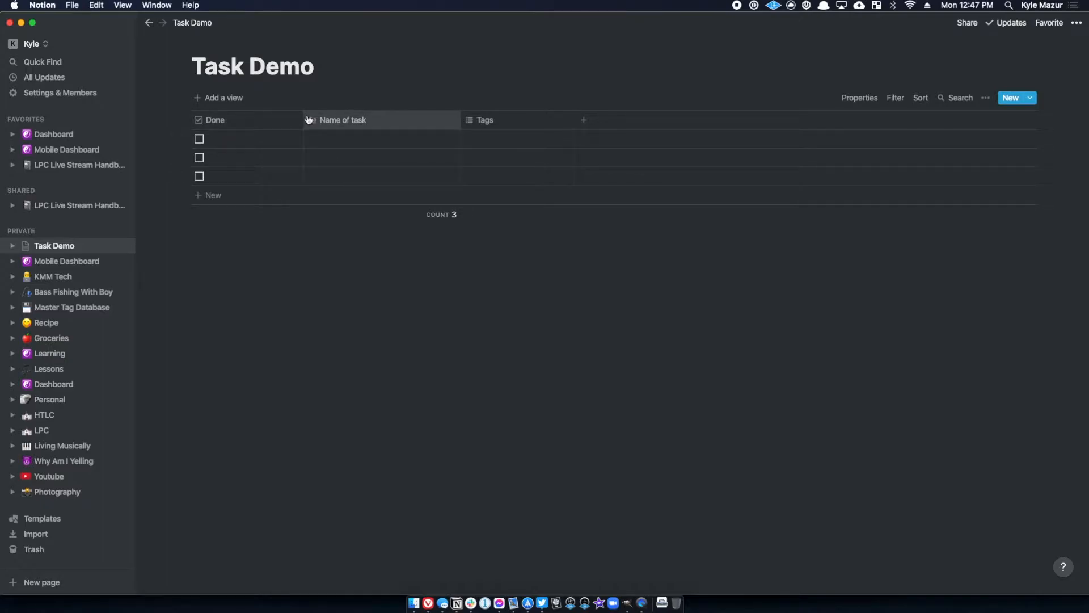
{"action": "left_click_drag", "start_coordinate": [303, 118], "coordinate": [218, 123]}
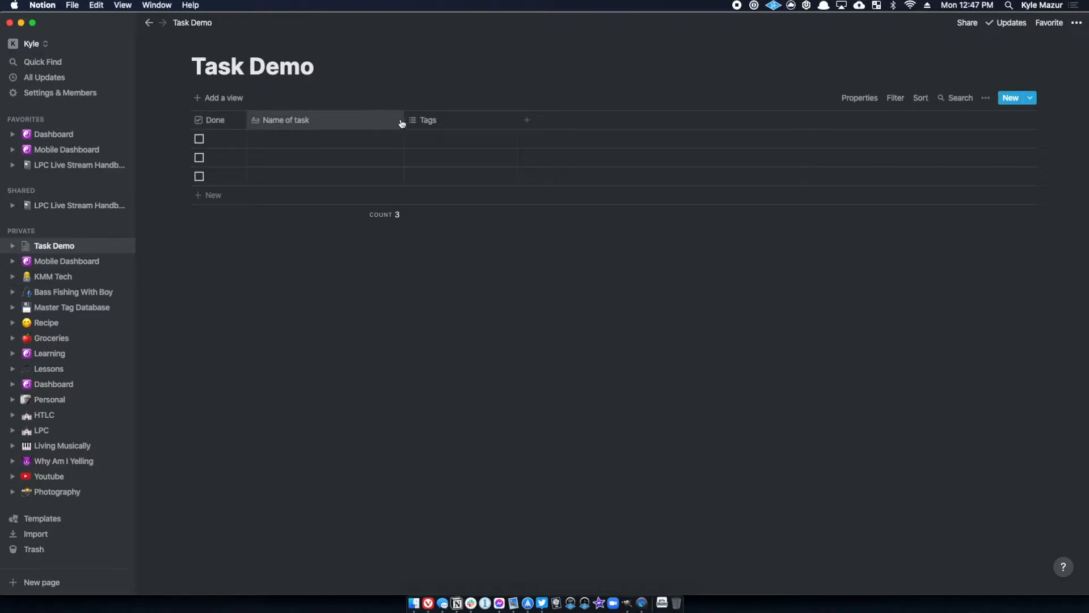
{"action": "left_click_drag", "start_coordinate": [403, 117], "coordinate": [422, 115]}
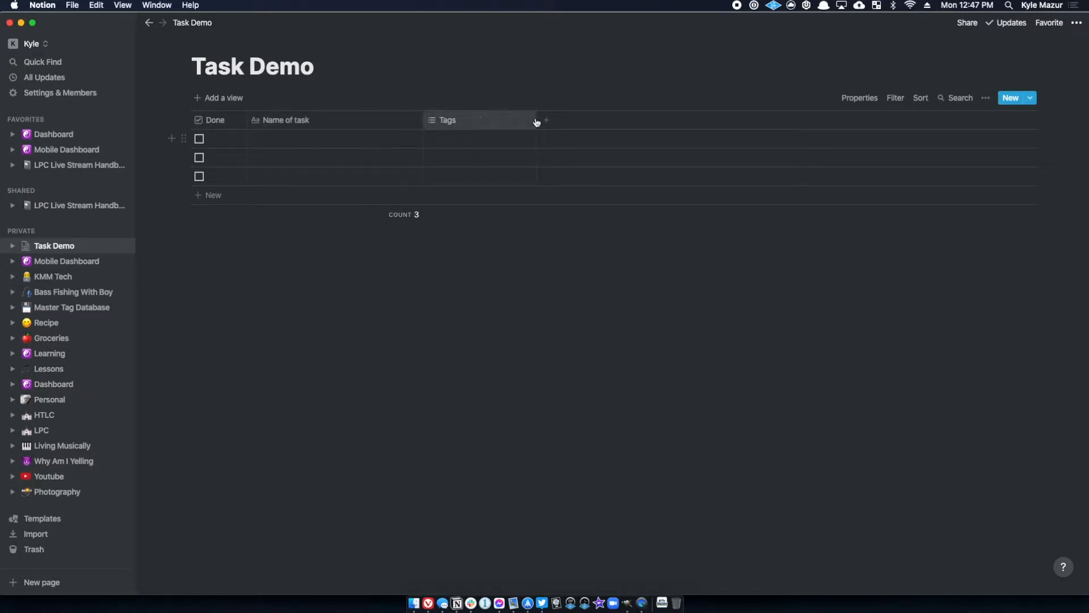
Add a column named "Due Date" with the Date property type after the Tags column.
{"action": "left_click", "coordinate": [547, 123]}
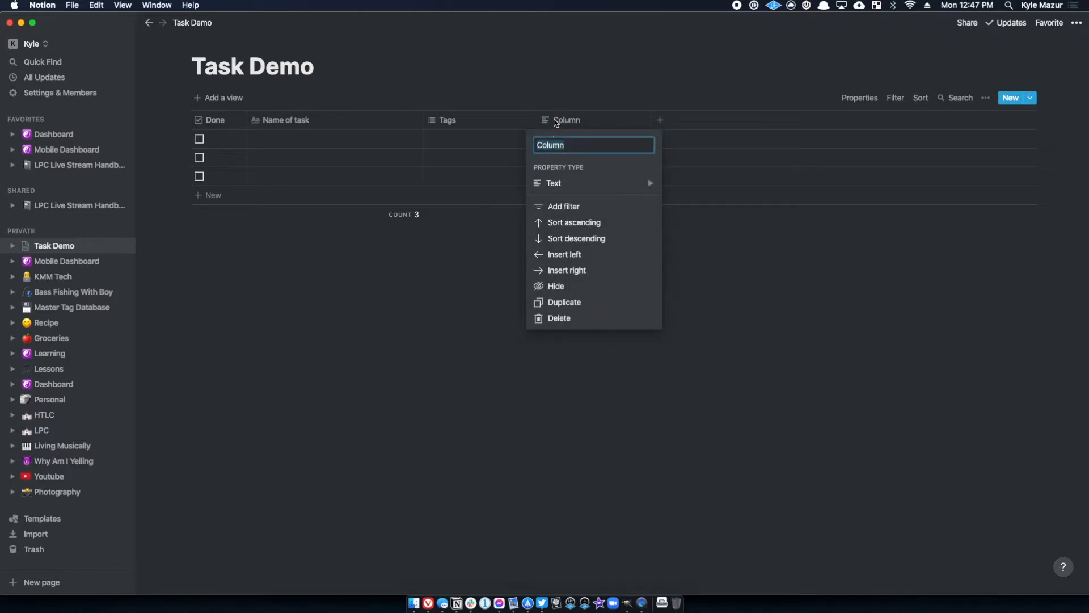
{"action": "mouse_move", "coordinate": [544, 180]}
{"action": "type", "text": "Due Date"}
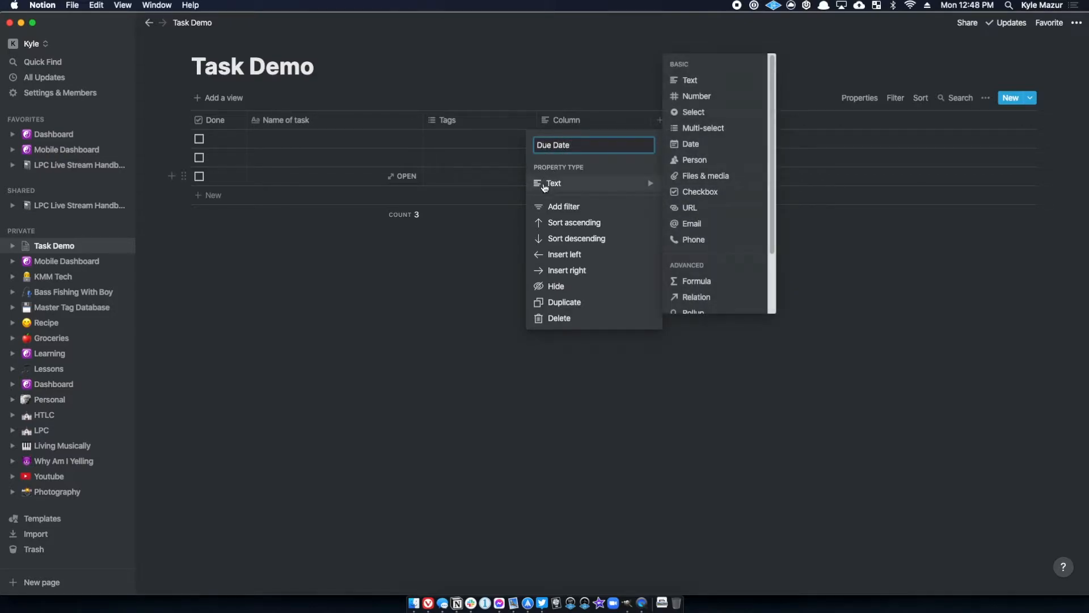
{"action": "left_click", "coordinate": [700, 148]}
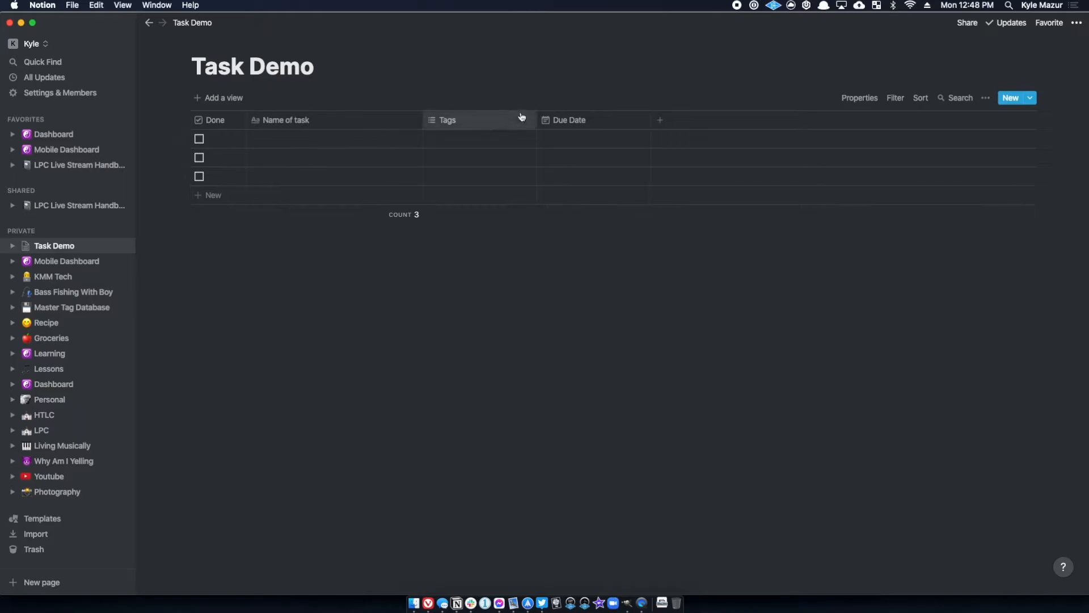
{"action": "mouse_move", "coordinate": [455, 134]}
{"action": "left_click", "coordinate": [456, 124]}
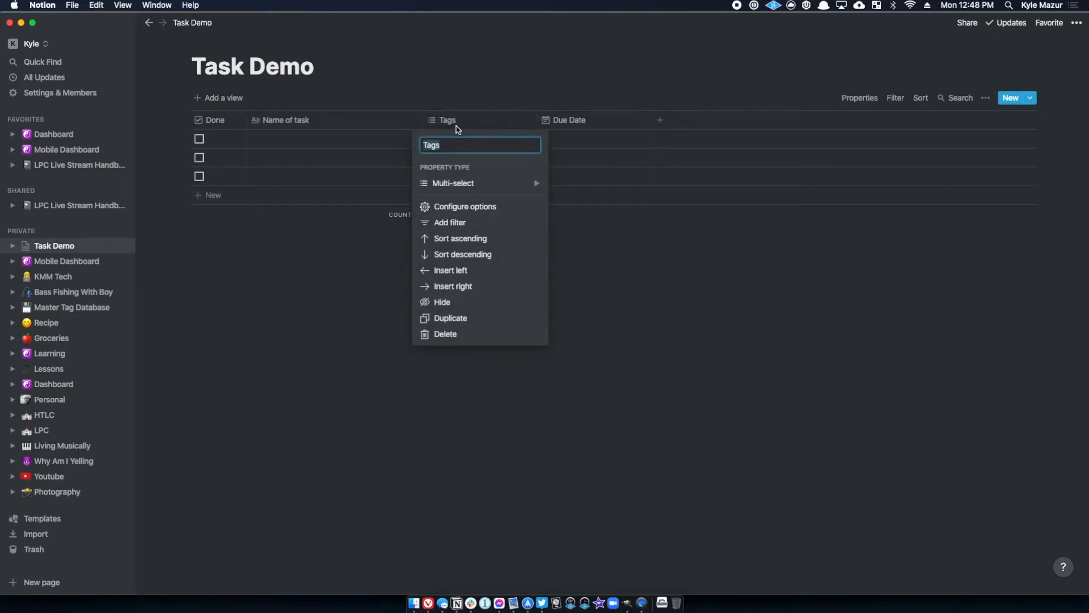
{"action": "mouse_move", "coordinate": [438, 190]}
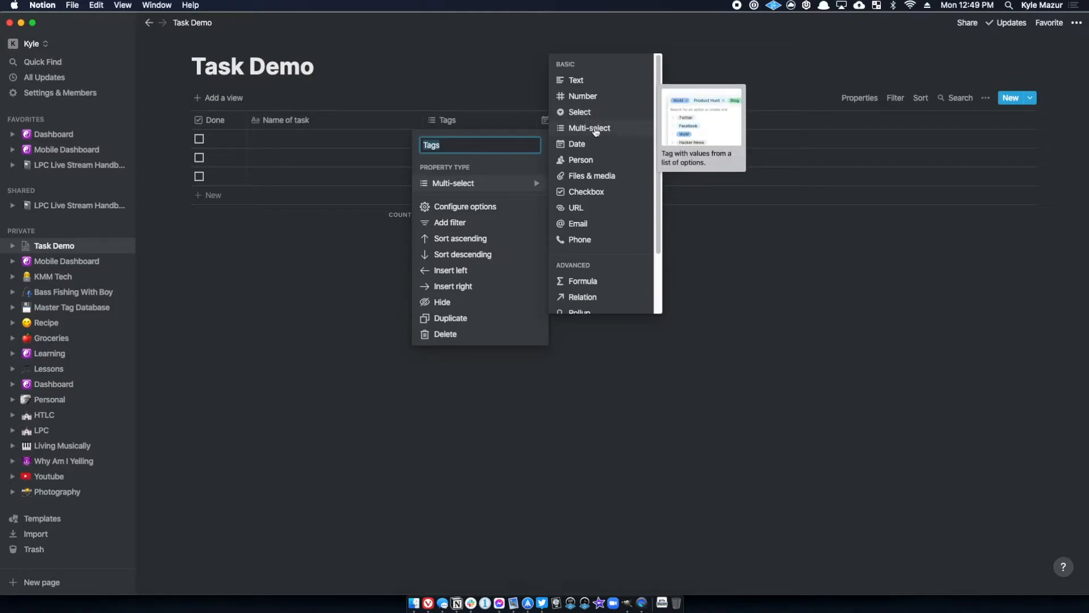
{"action": "left_click", "coordinate": [773, 379]}
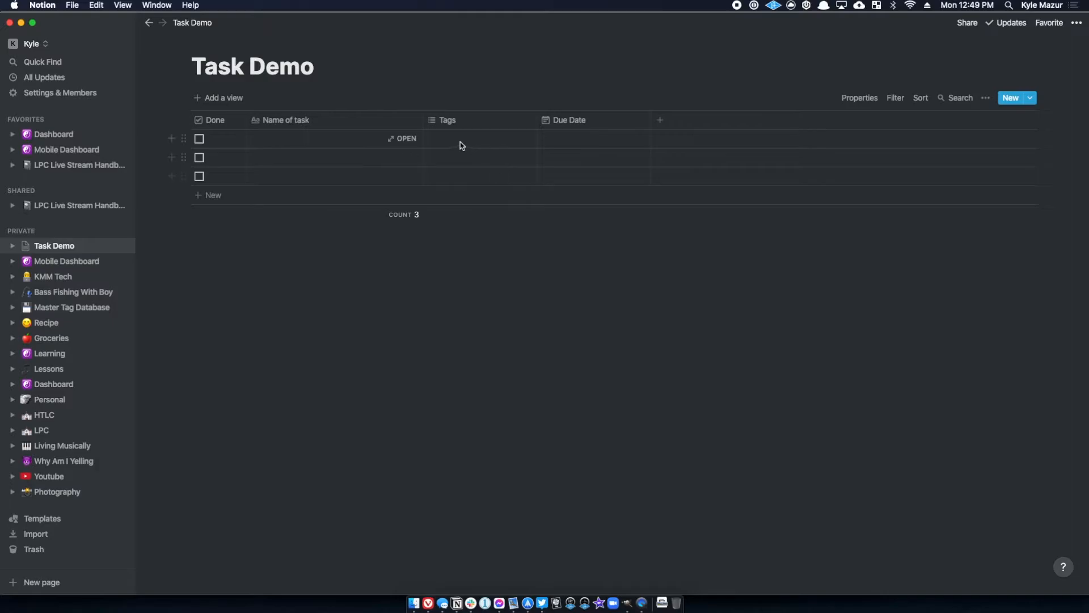
Create the options Personal, Work, Family and Pets in the Tags column through the first row.
{"action": "left_click", "coordinate": [446, 120]}
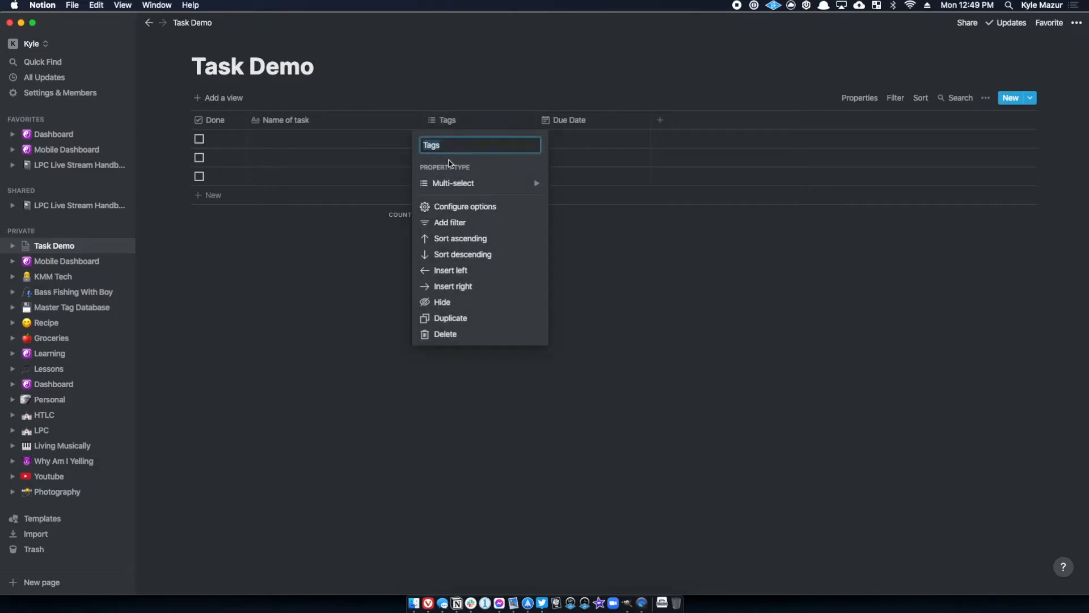
{"action": "left_click", "coordinate": [458, 211]}
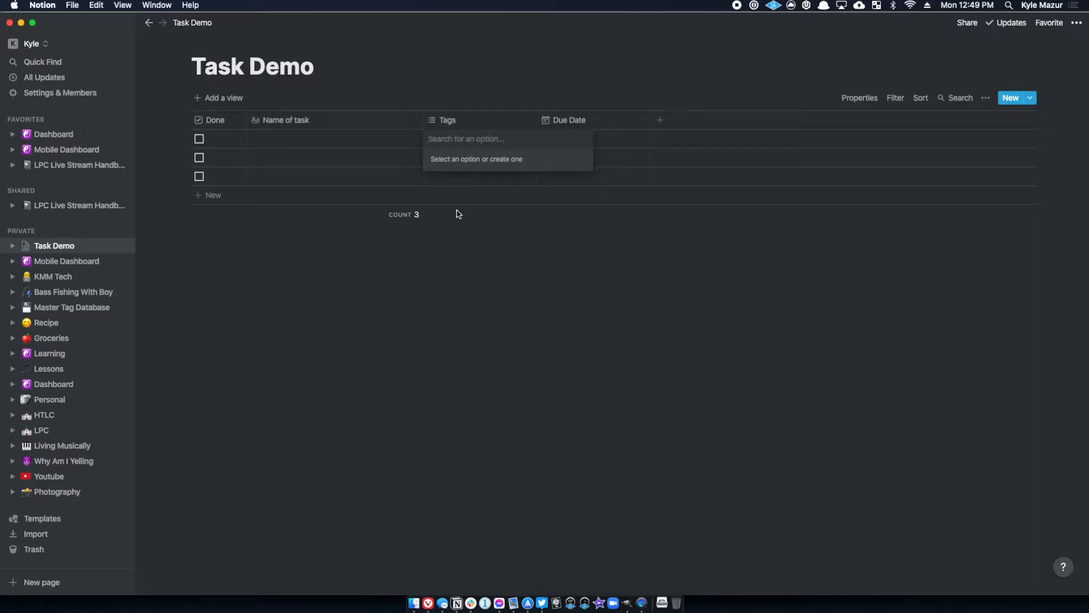
{"action": "type", "text": "Personal"}
{"action": "key", "text": "Return"}
{"action": "type", "text": "Wop"}
{"action": "key", "text": "BackSpace"}
{"action": "type", "text": "rk"}
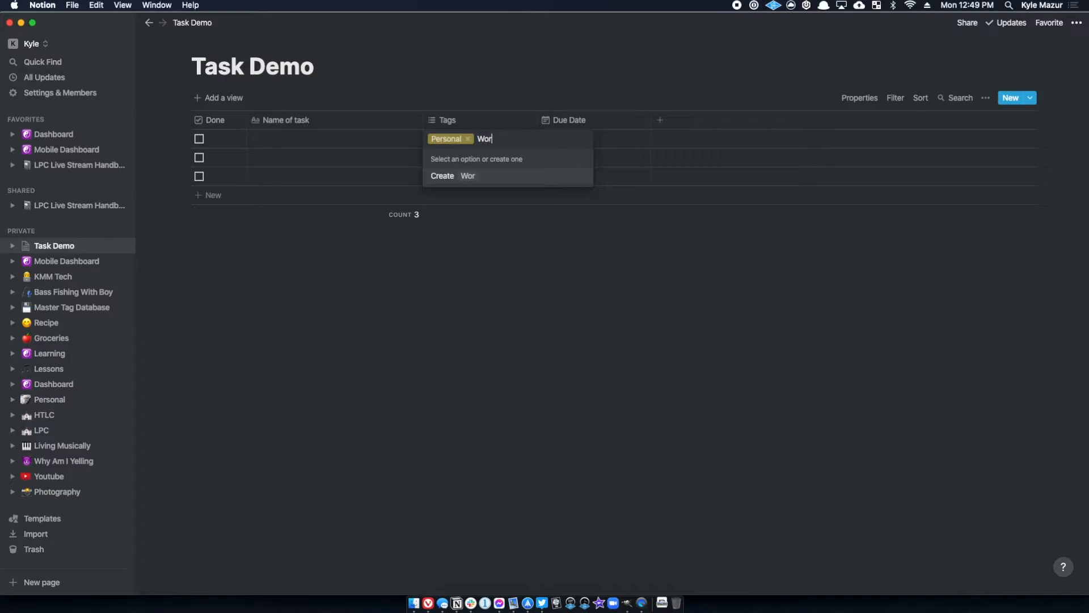
{"action": "key", "text": "Return"}
{"action": "type", "text": "Family"}
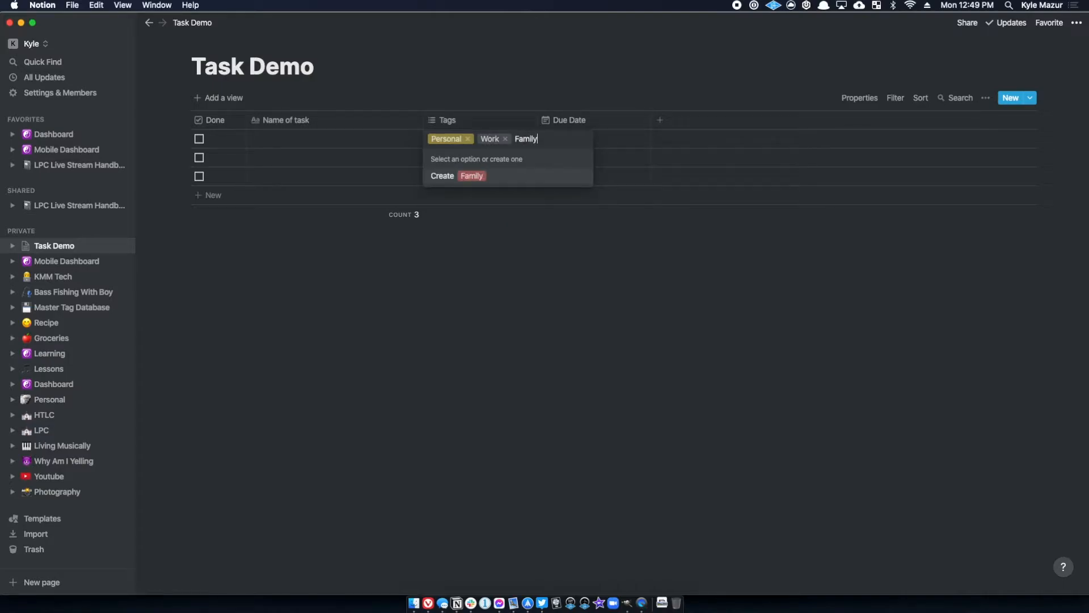
{"action": "key", "text": "Return"}
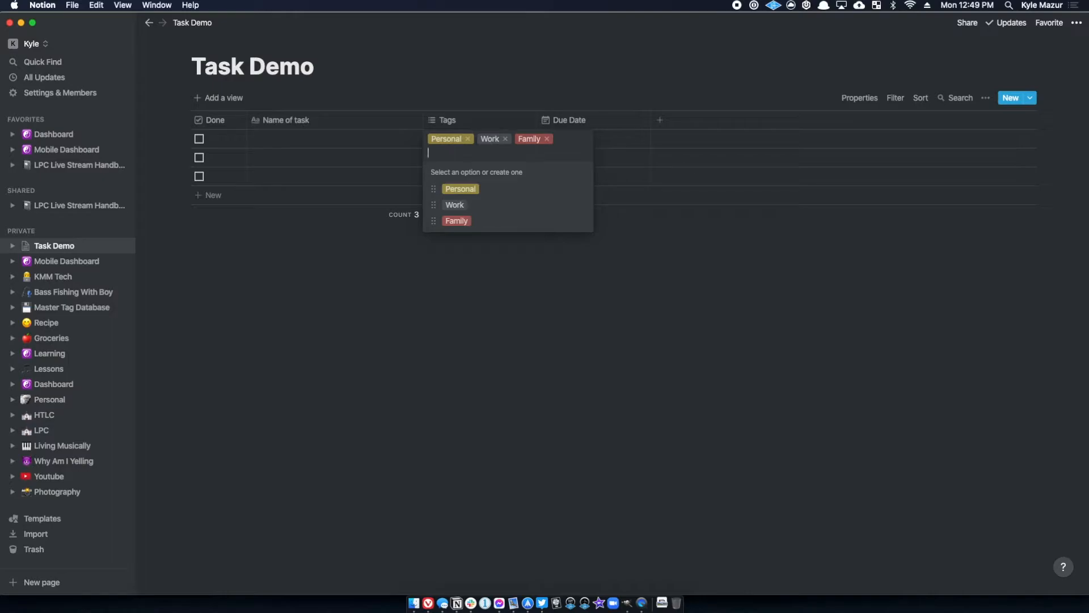
{"action": "type", "text": "Pets"}
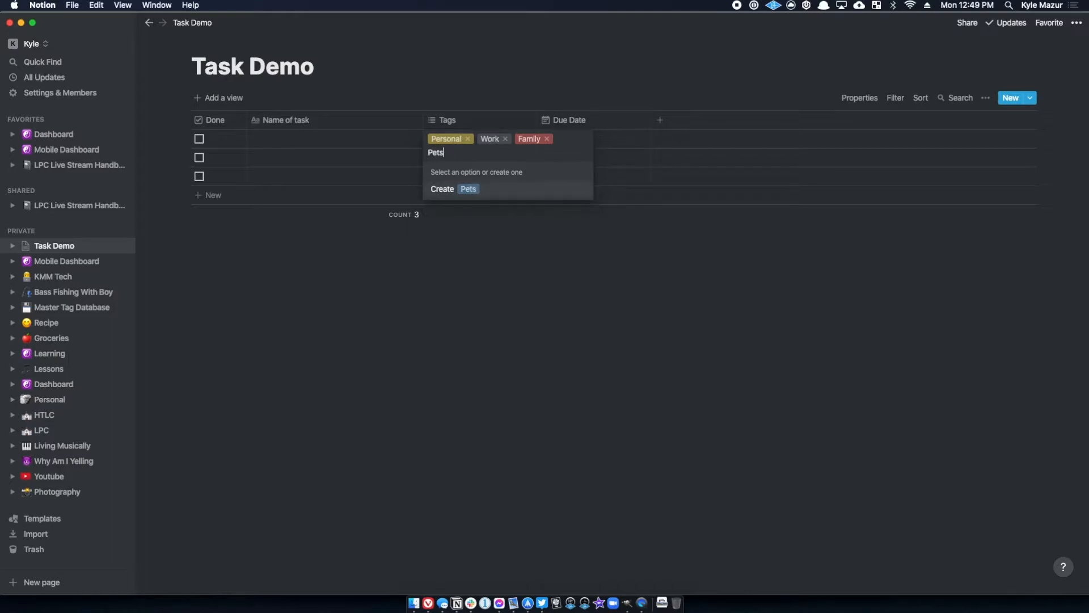
{"action": "key", "text": "Return"}
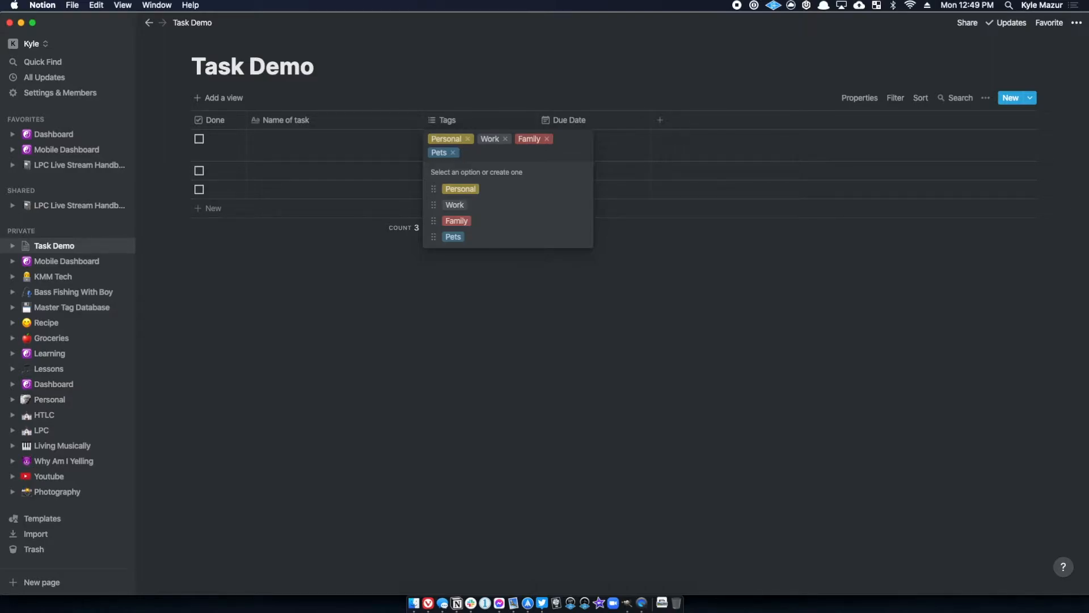
{"action": "left_click", "coordinate": [533, 44]}
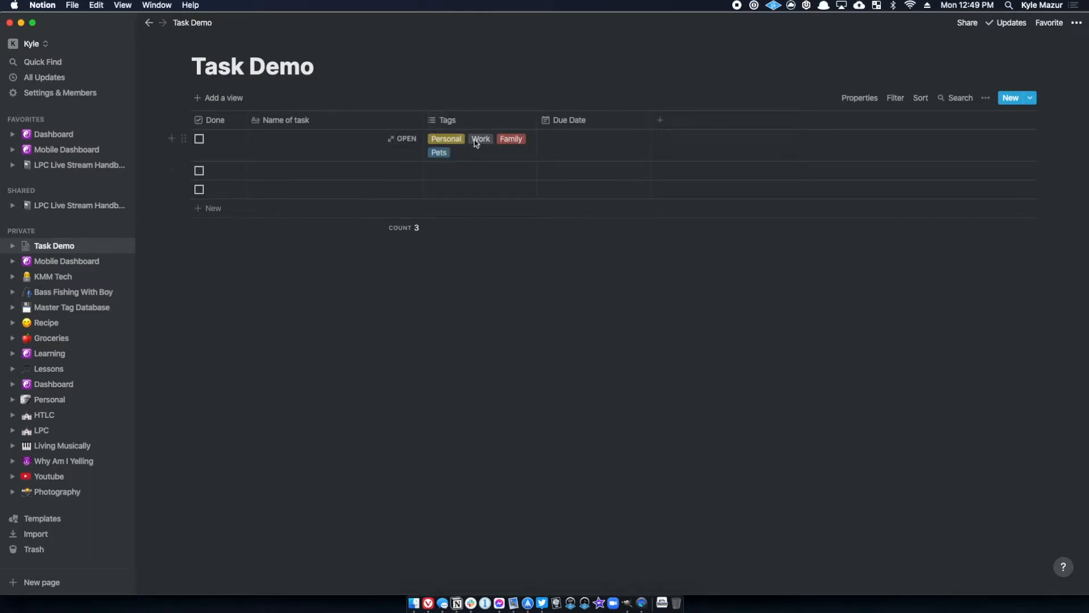
Change the Tags property type to Select, and set the first row's tag to Work and then to Family.
{"action": "left_click", "coordinate": [447, 120]}
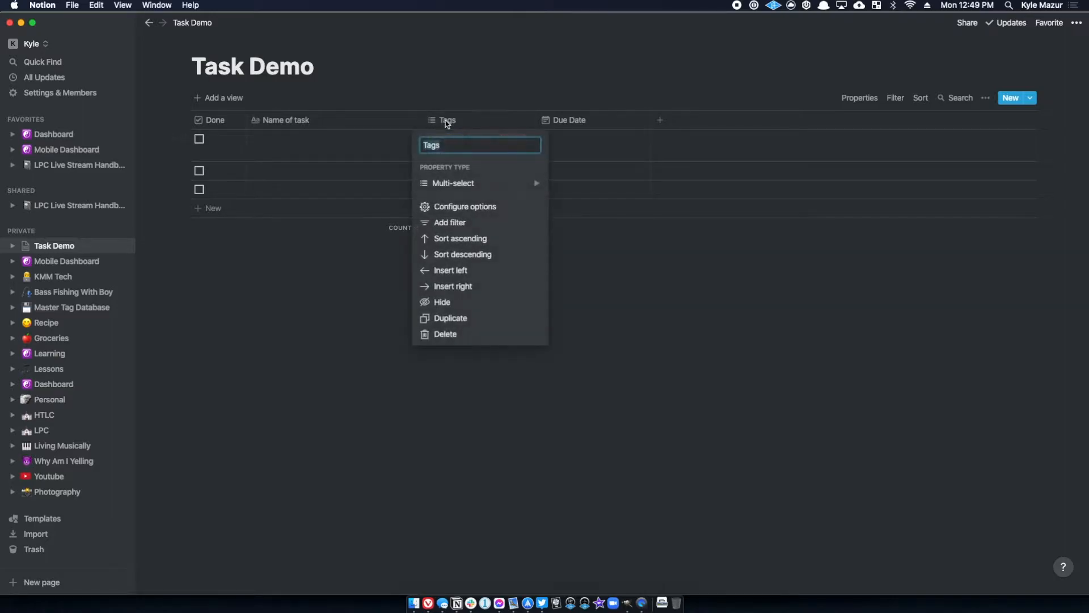
{"action": "left_click", "coordinate": [441, 183]}
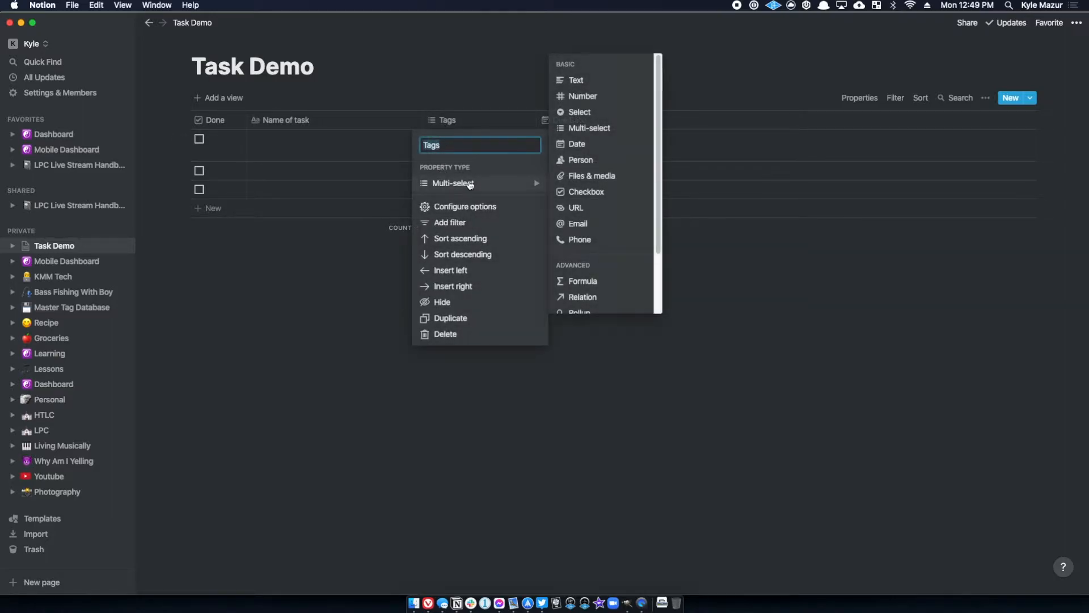
{"action": "left_click", "coordinate": [577, 113]}
{"action": "left_click", "coordinate": [462, 140]}
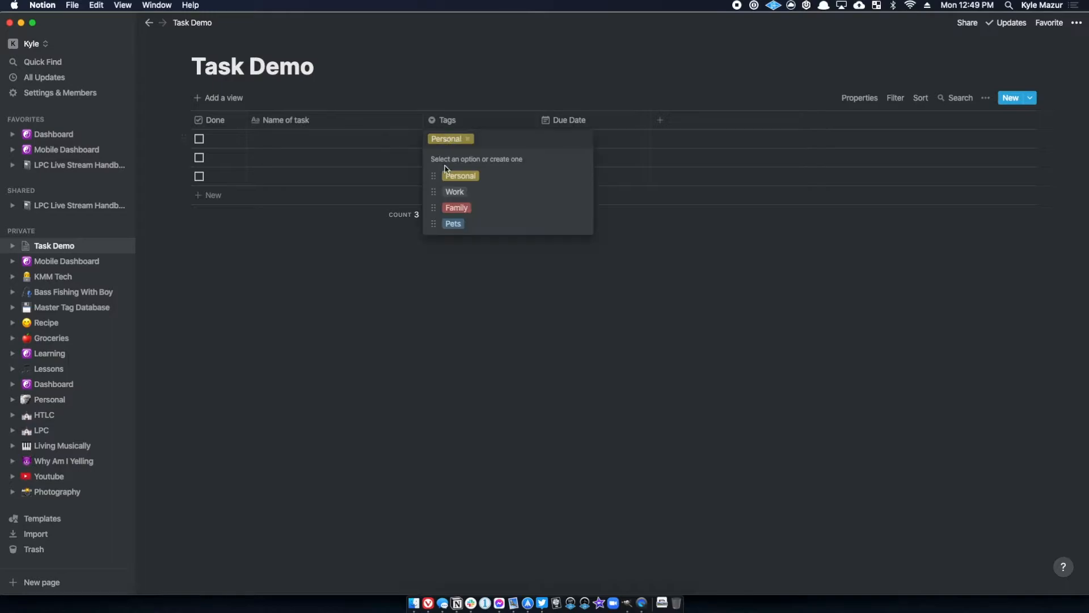
{"action": "left_click", "coordinate": [452, 193]}
{"action": "left_click", "coordinate": [453, 139]}
{"action": "left_click", "coordinate": [453, 208]}
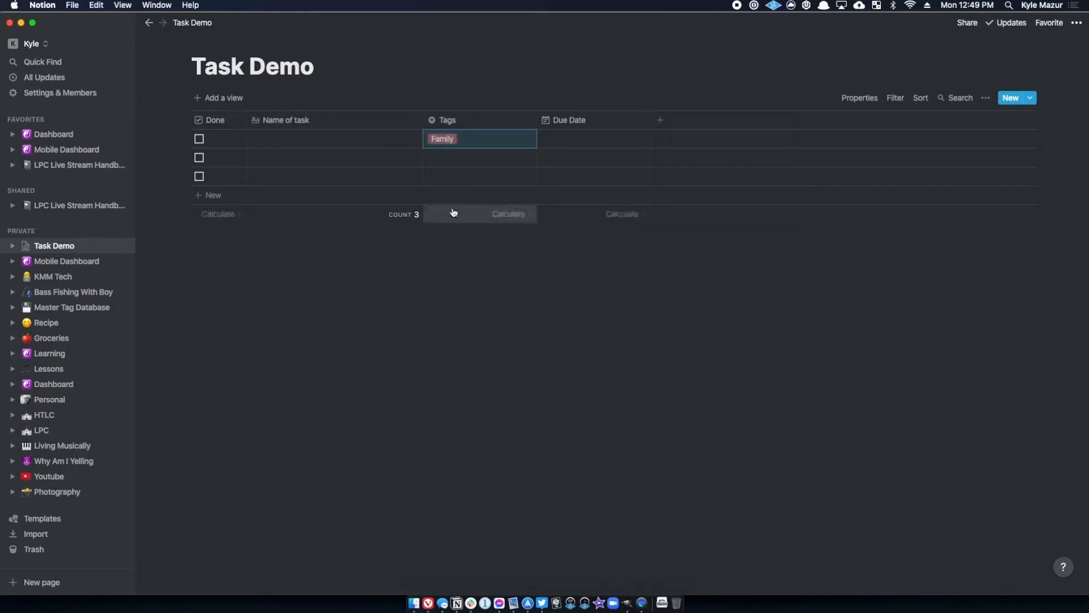
Change the Tags property type back to Multi-select, and add Work, Pets and Personal to the first row.
{"action": "left_click", "coordinate": [445, 118]}
{"action": "left_click", "coordinate": [435, 183]}
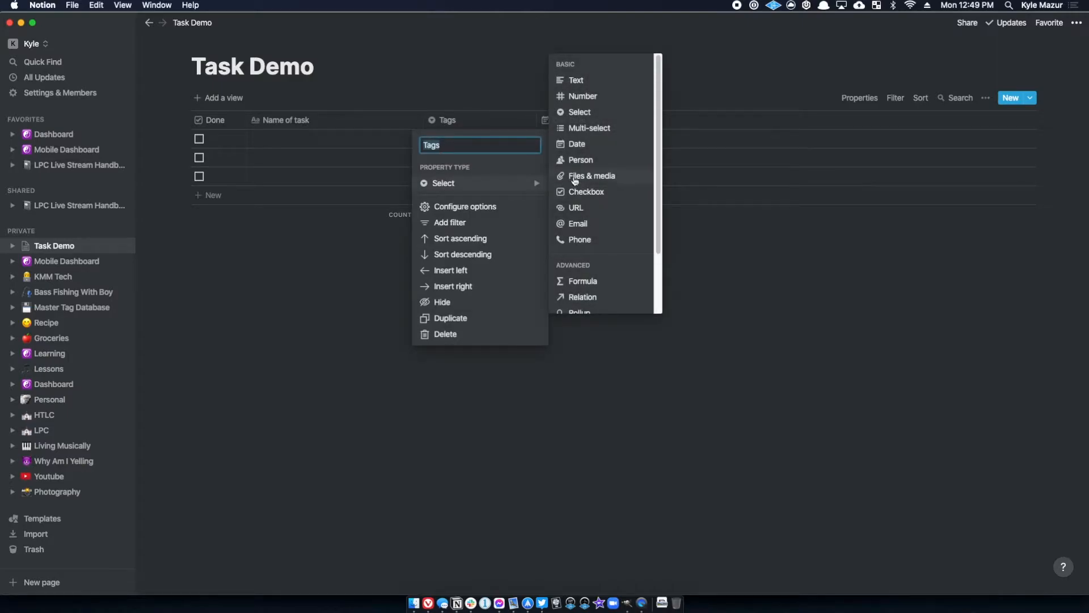
{"action": "left_click", "coordinate": [595, 134]}
{"action": "left_click", "coordinate": [454, 139]}
{"action": "left_click", "coordinate": [455, 193]}
{"action": "left_click", "coordinate": [454, 224]}
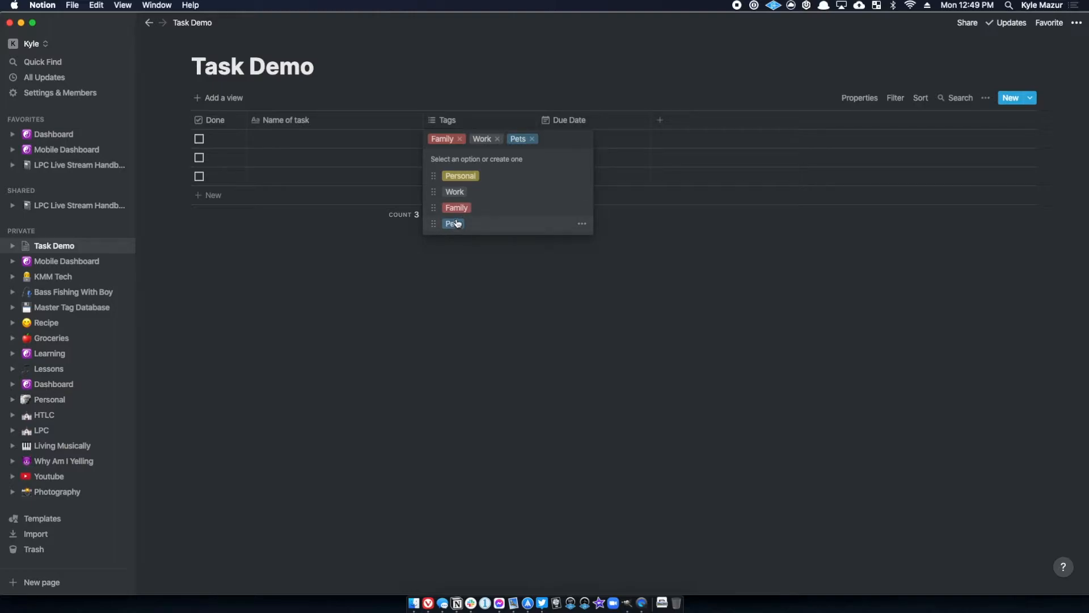
{"action": "left_click", "coordinate": [460, 176]}
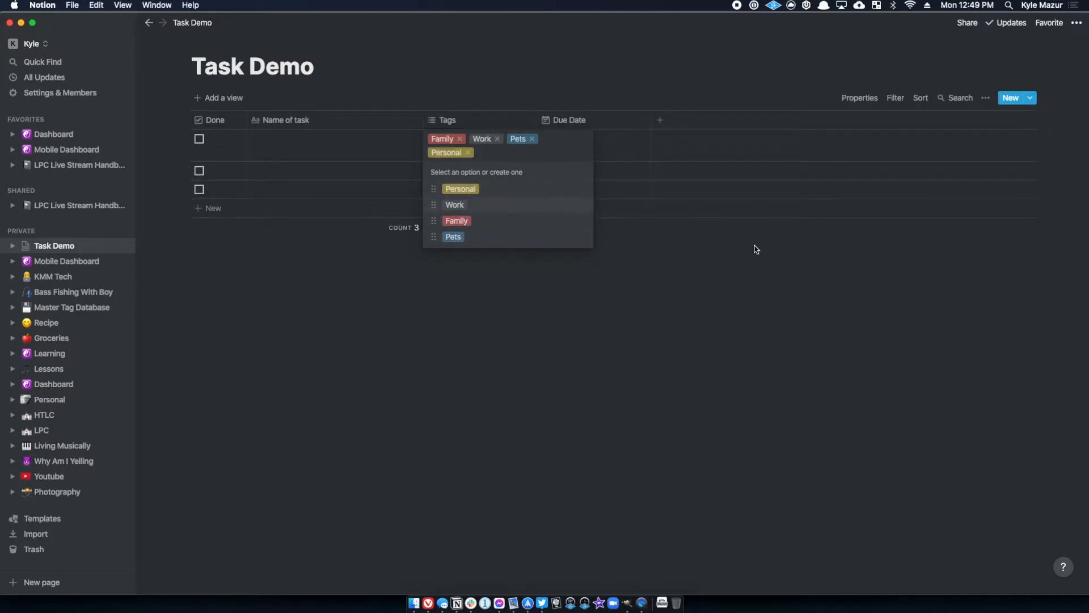
Remove all tags from the first row.
{"action": "left_click", "coordinate": [460, 139]}
{"action": "left_click", "coordinate": [490, 139]}
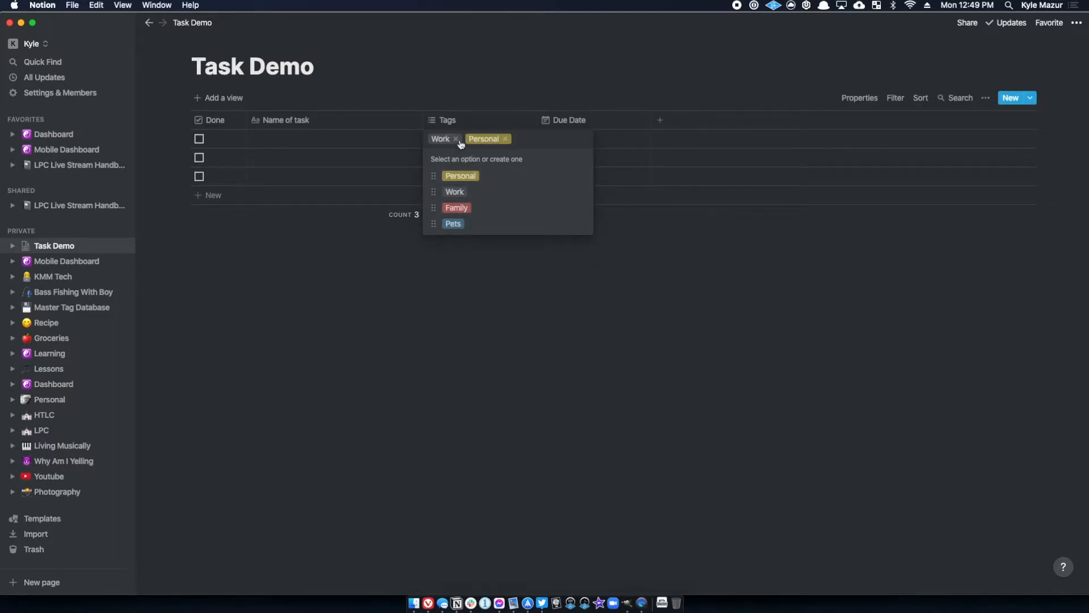
{"action": "left_click", "coordinate": [455, 139]}
{"action": "left_click", "coordinate": [468, 139]}
{"action": "key", "text": "Escape"}
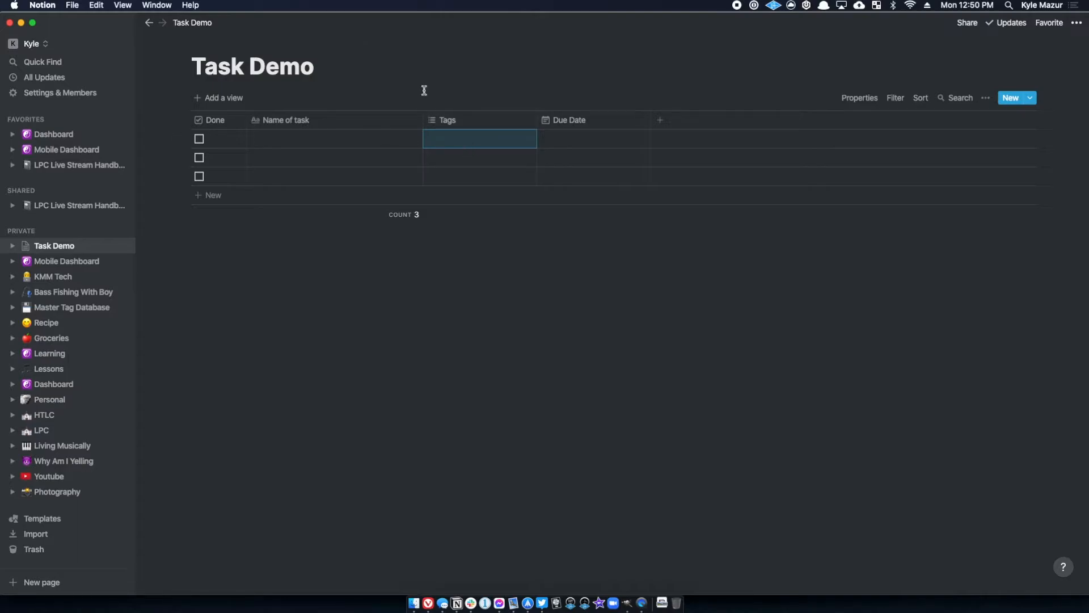
{"action": "left_click", "coordinate": [443, 121]}
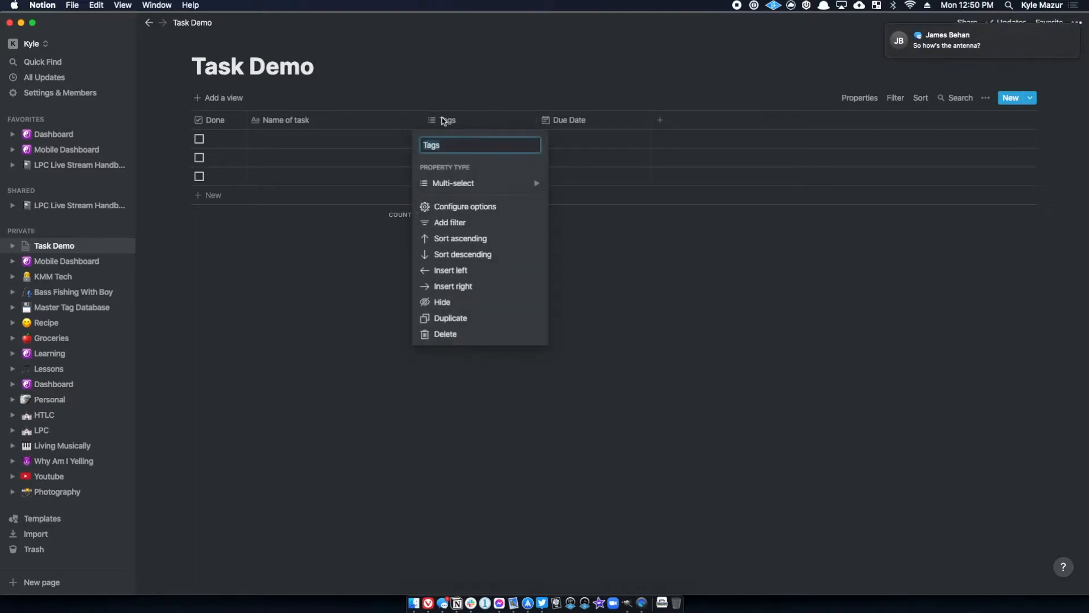
{"action": "mouse_move", "coordinate": [441, 191]}
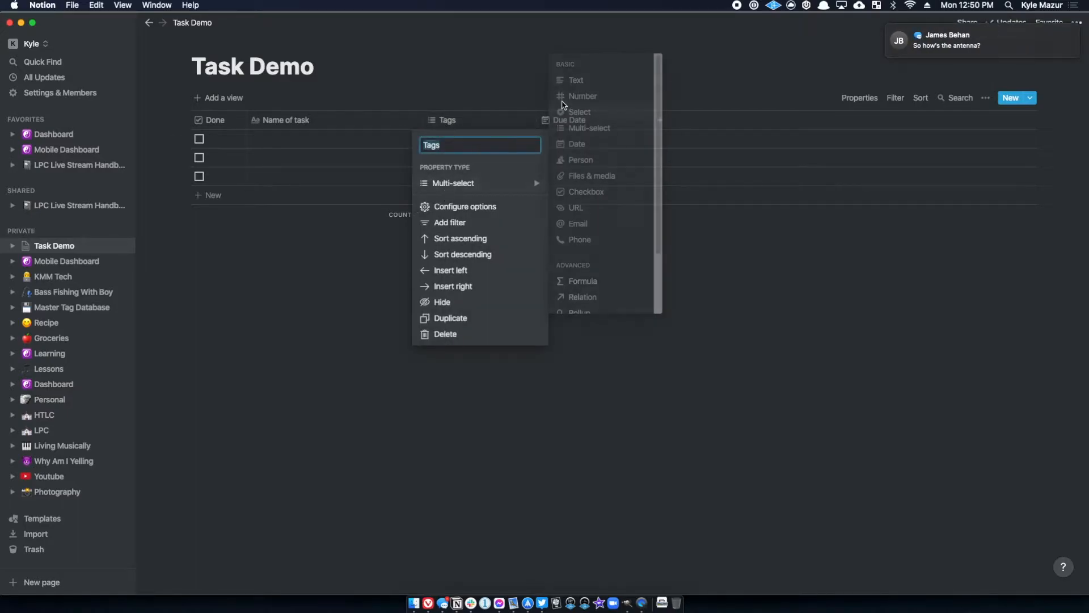
{"action": "left_click", "coordinate": [501, 59]}
Switch to the Notifications settings in System Preferences, turn off notifications from Messages, and close the settings.
{"action": "key", "text": "alt+space"}
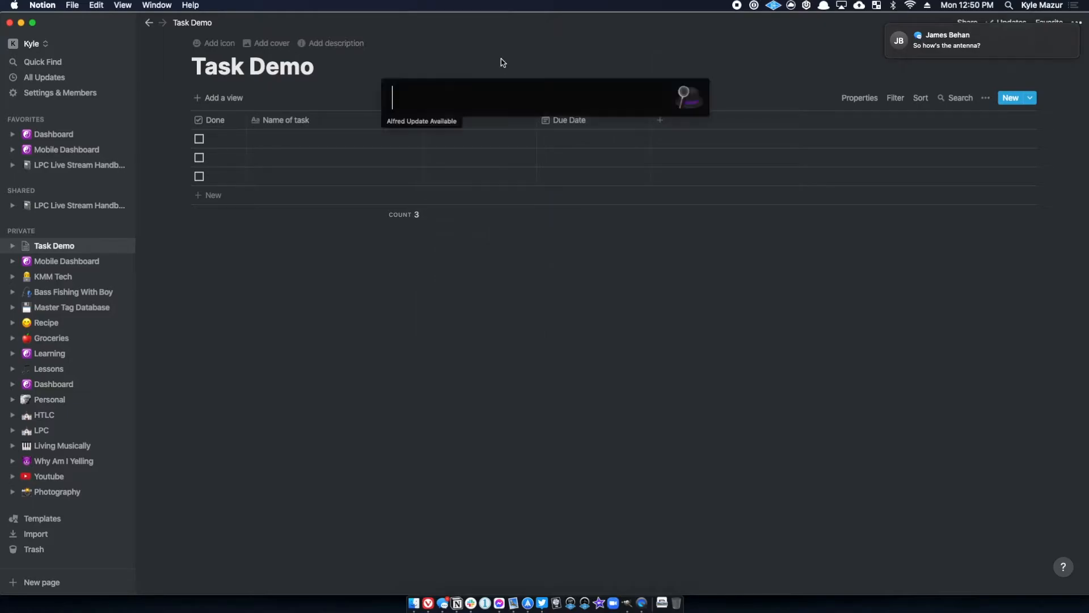
{"action": "type", "text": "no"}
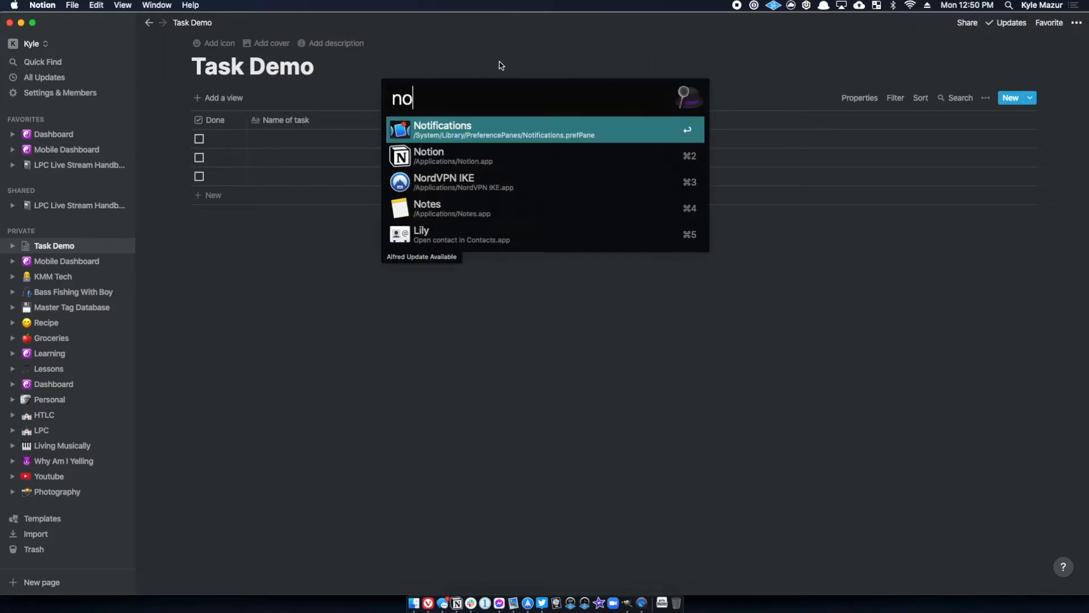
{"action": "type", "text": "t"}
{"action": "key", "text": "Return"}
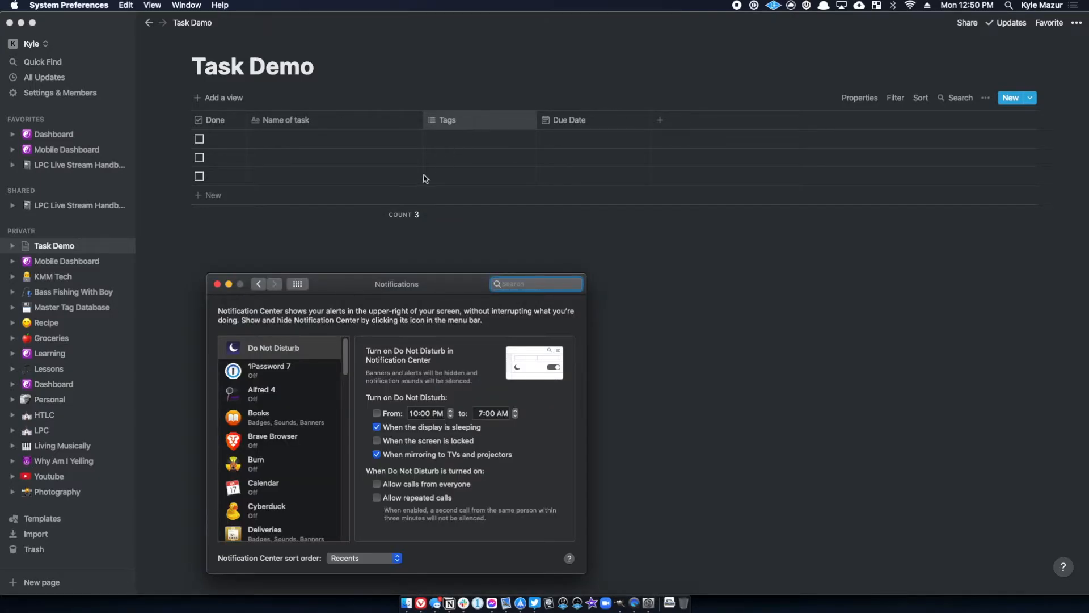
{"action": "scroll", "coordinate": [311, 431], "scroll_direction": "down", "scroll_amount": 10}
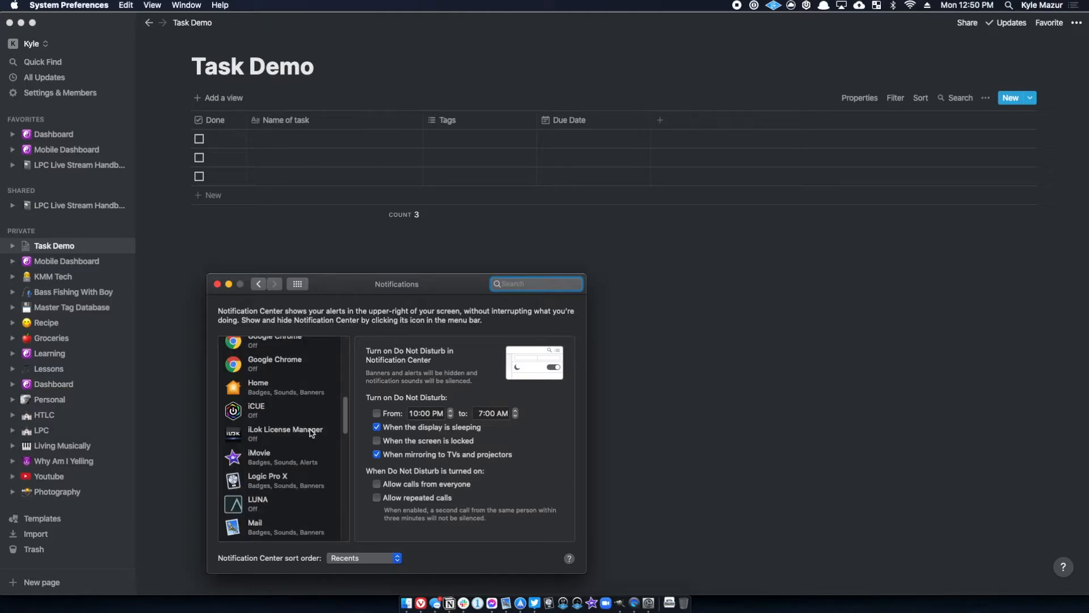
{"action": "left_click", "coordinate": [303, 489]}
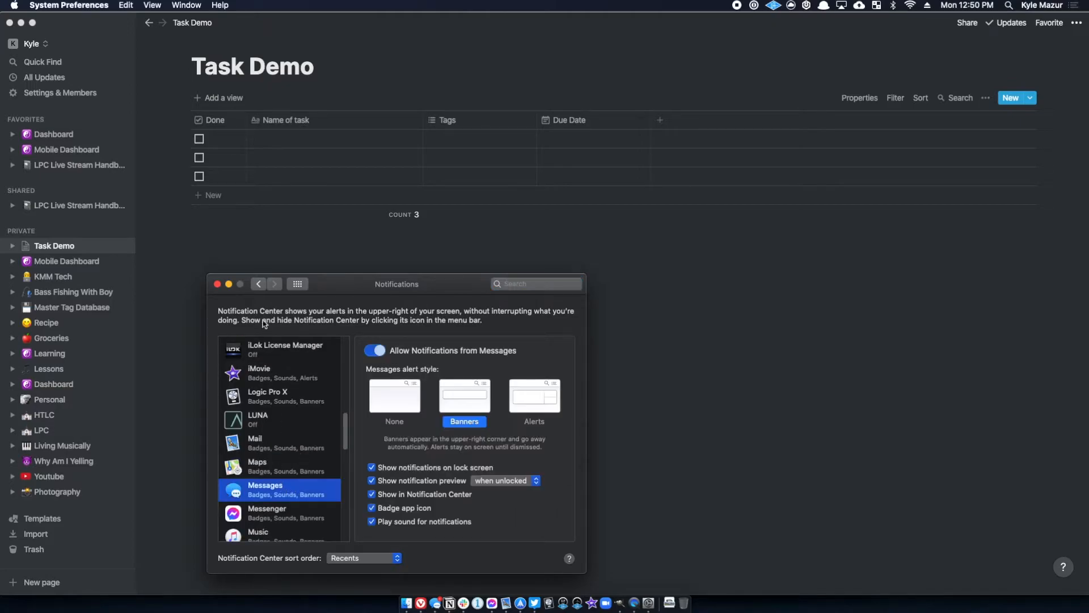
{"action": "left_click", "coordinate": [373, 350]}
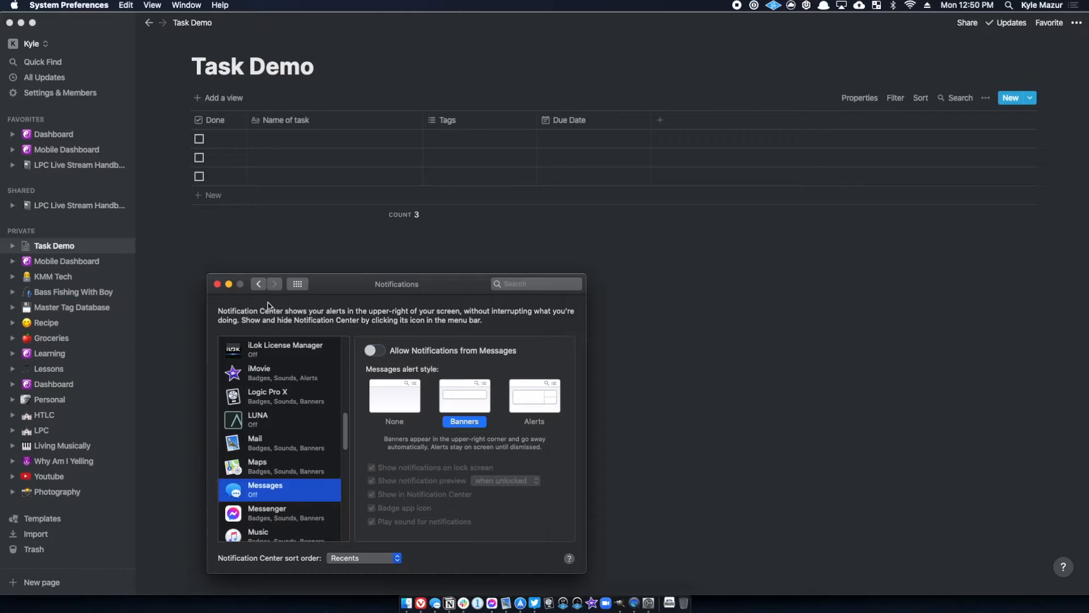
{"action": "left_click", "coordinate": [216, 284]}
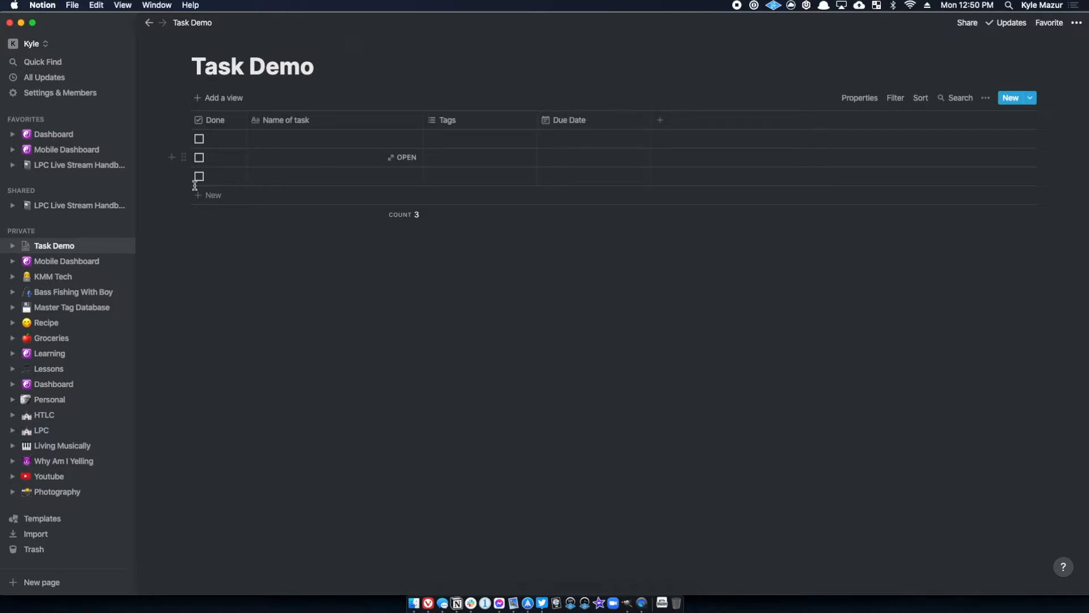
Delete the three empty rows, and add a new row with the task name "Build task database".
{"action": "left_click_drag", "start_coordinate": [260, 265], "coordinate": [226, 142]}
{"action": "key", "text": "BackSpace"}
{"action": "left_click", "coordinate": [220, 141]}
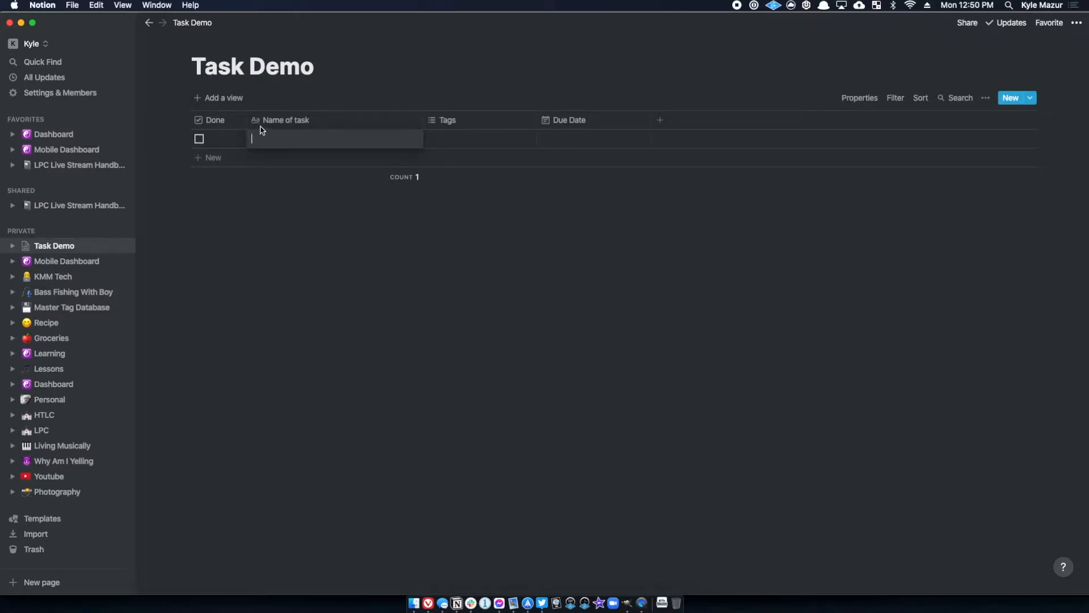
{"action": "type", "text": "Build task database"}
{"action": "key", "text": "Escape"}
Tag the "Build task database" task as Personal, and set its due date to Oct 26, 2020.
{"action": "left_click", "coordinate": [453, 140]}
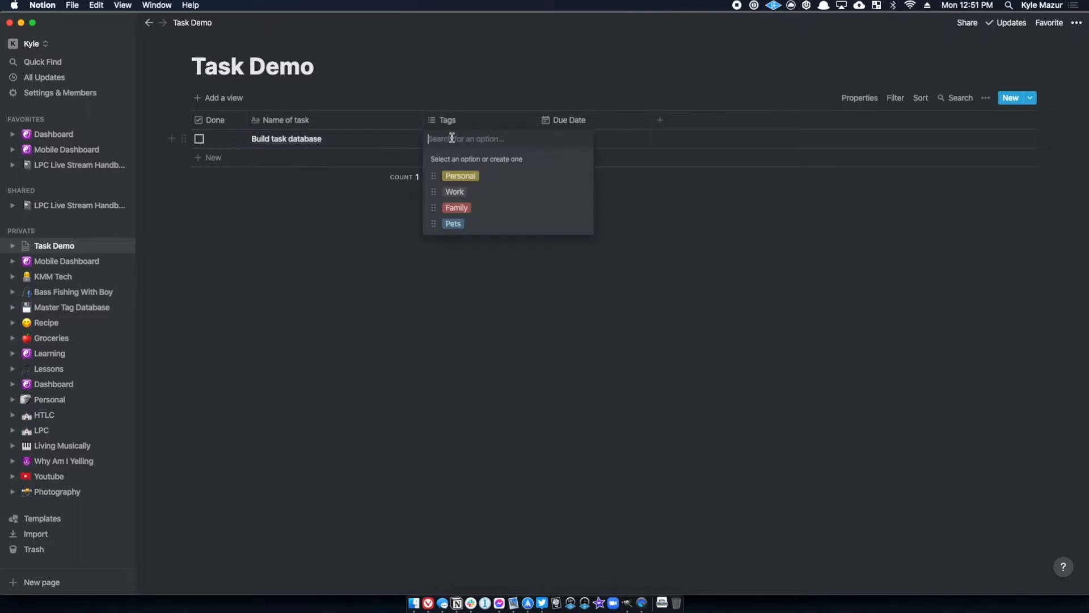
{"action": "left_click", "coordinate": [461, 177]}
{"action": "left_click", "coordinate": [509, 302]}
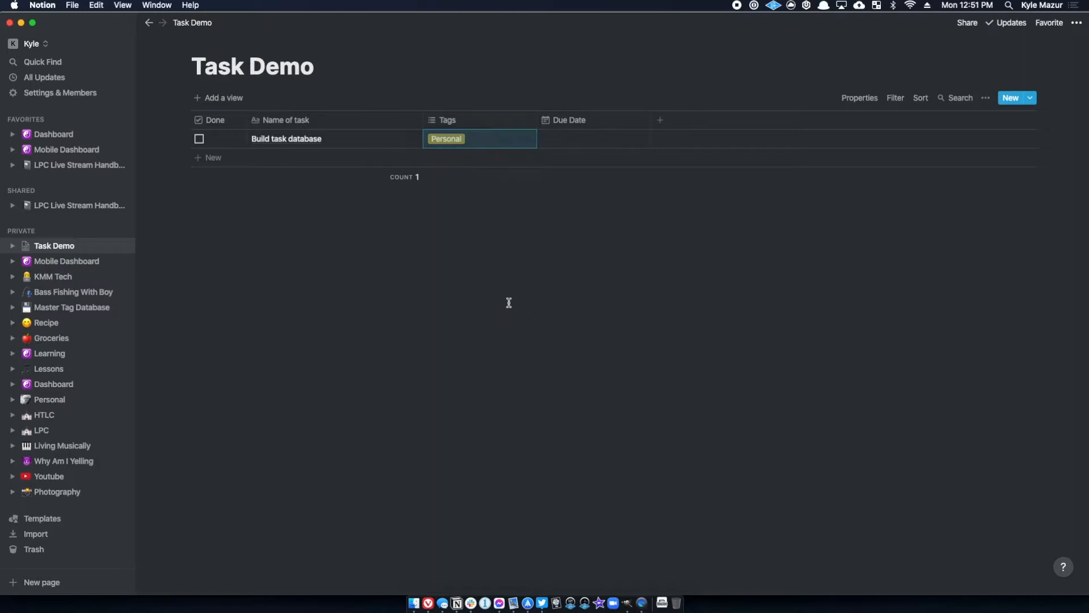
{"action": "left_click", "coordinate": [566, 139]}
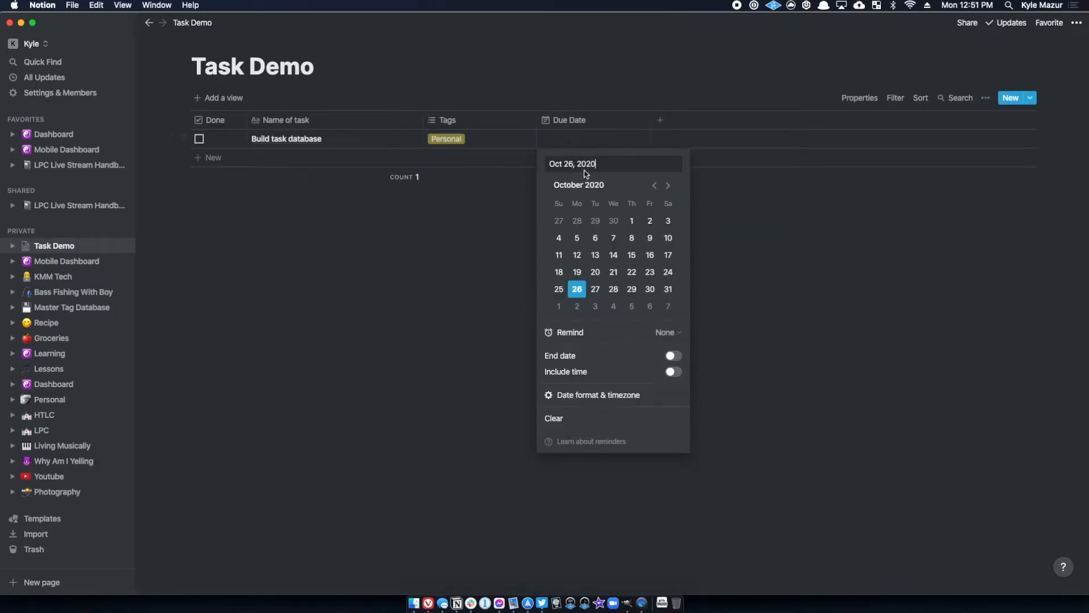
{"action": "left_click", "coordinate": [577, 289]}
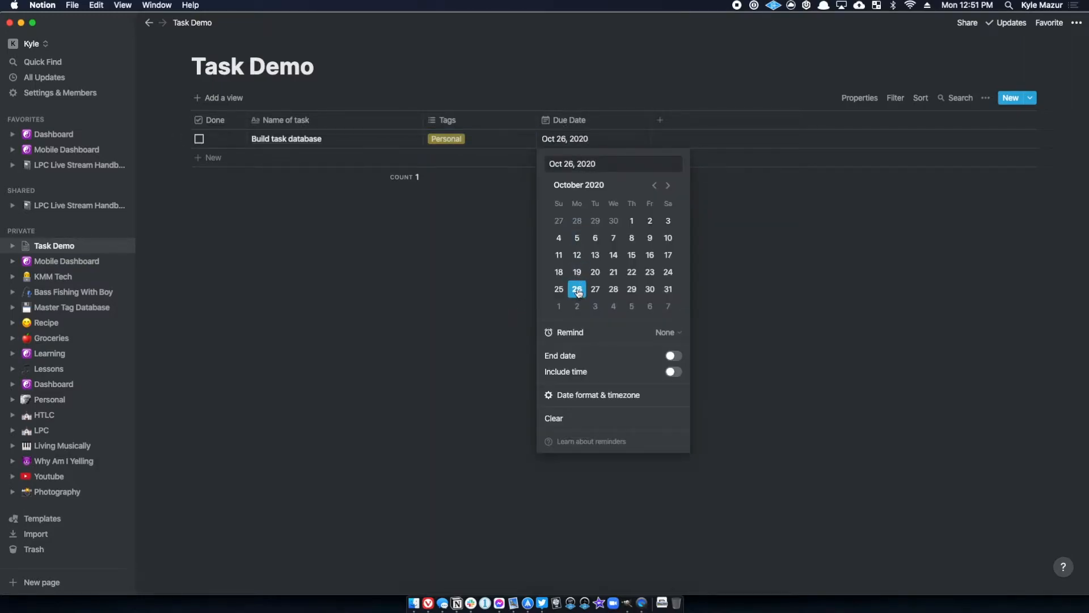
{"action": "left_click", "coordinate": [251, 315]}
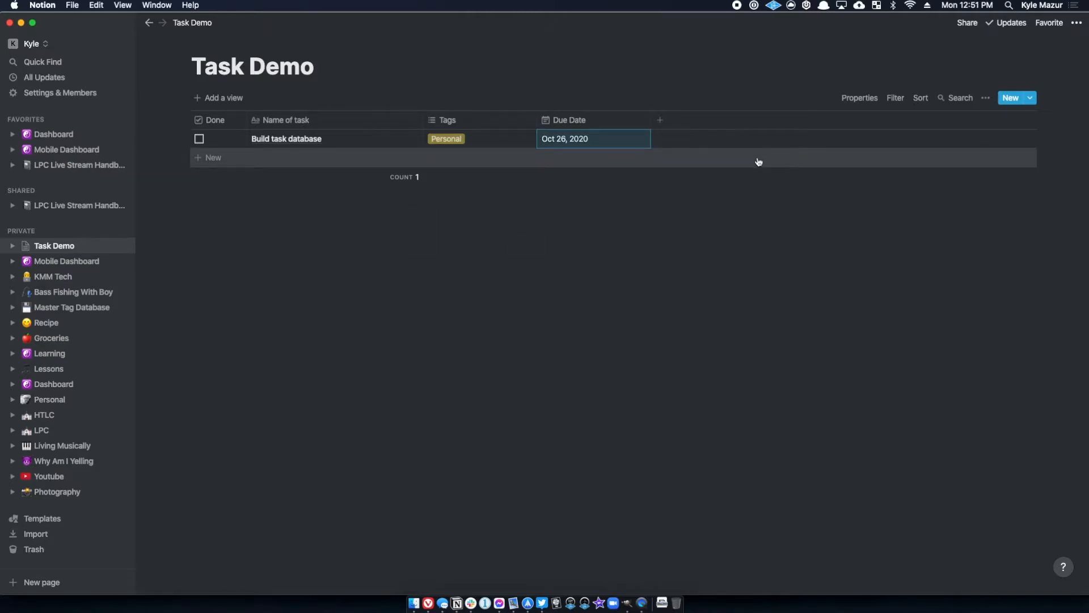
Add a new row to the task table with the task name "Build Tag Database".
{"action": "left_click", "coordinate": [210, 159]}
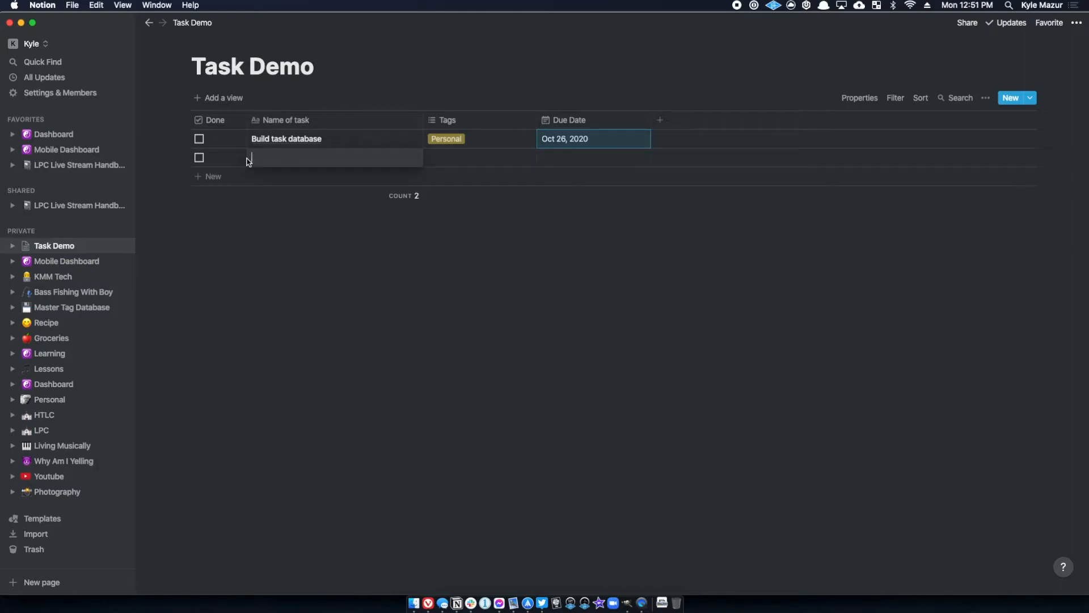
{"action": "type", "text": "B"}
{"action": "type", "text": "uil"}
{"action": "type", "text": "d"}
{"action": "type", "text": " Tas"}
{"action": "key", "text": "BackSpace"}
{"action": "type", "text": "g Database"}
Tag the "Build Tag Database" task as Personal, and set its due date to Oct 27, 2020.
{"action": "left_click", "coordinate": [454, 161]}
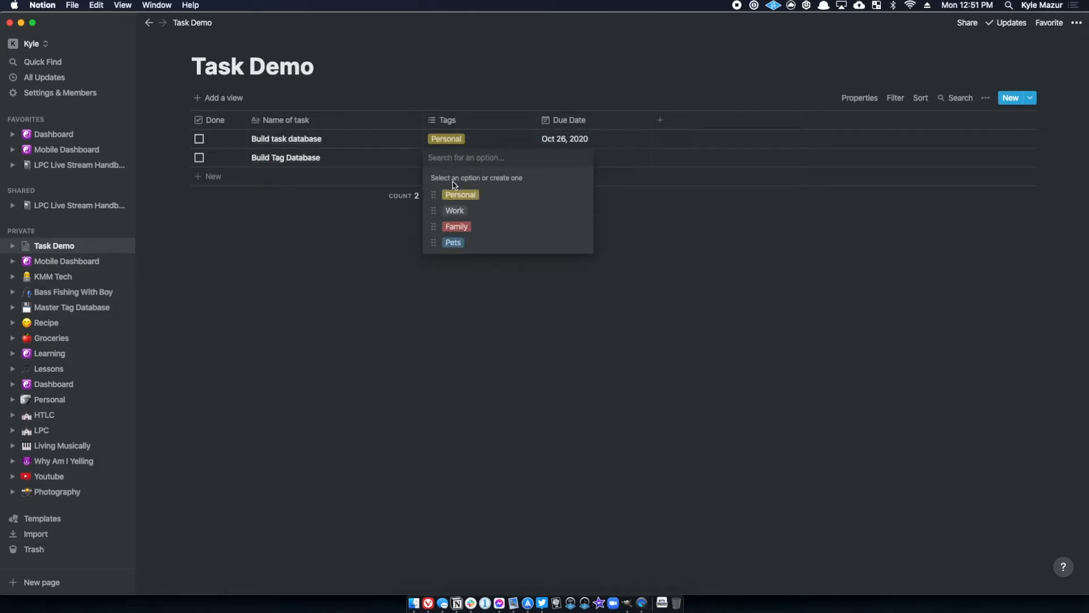
{"action": "left_click", "coordinate": [459, 195]}
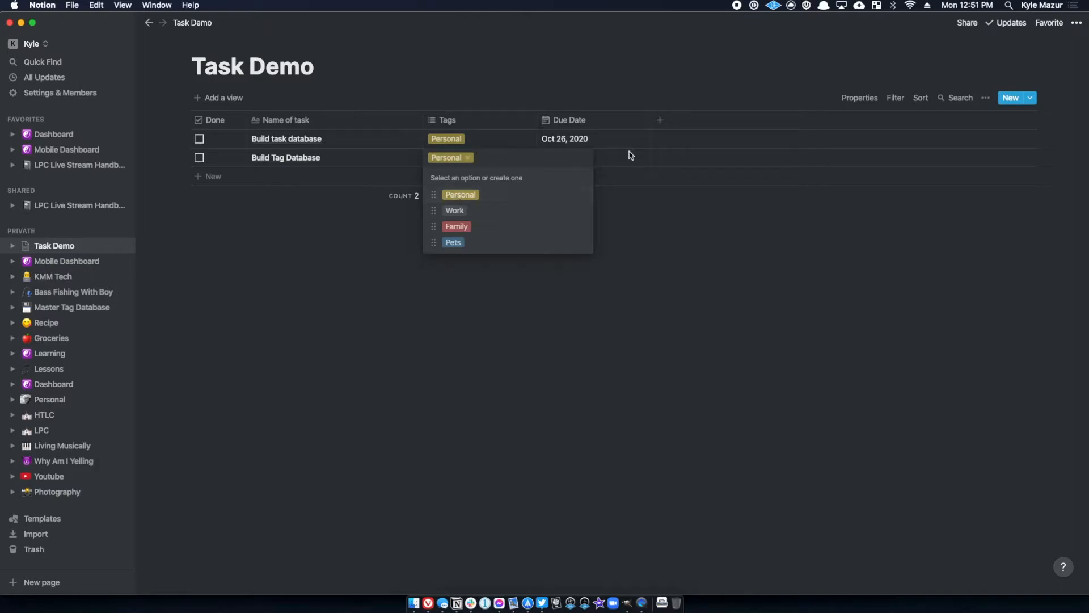
{"action": "left_click", "coordinate": [623, 263]}
{"action": "left_click", "coordinate": [559, 161]}
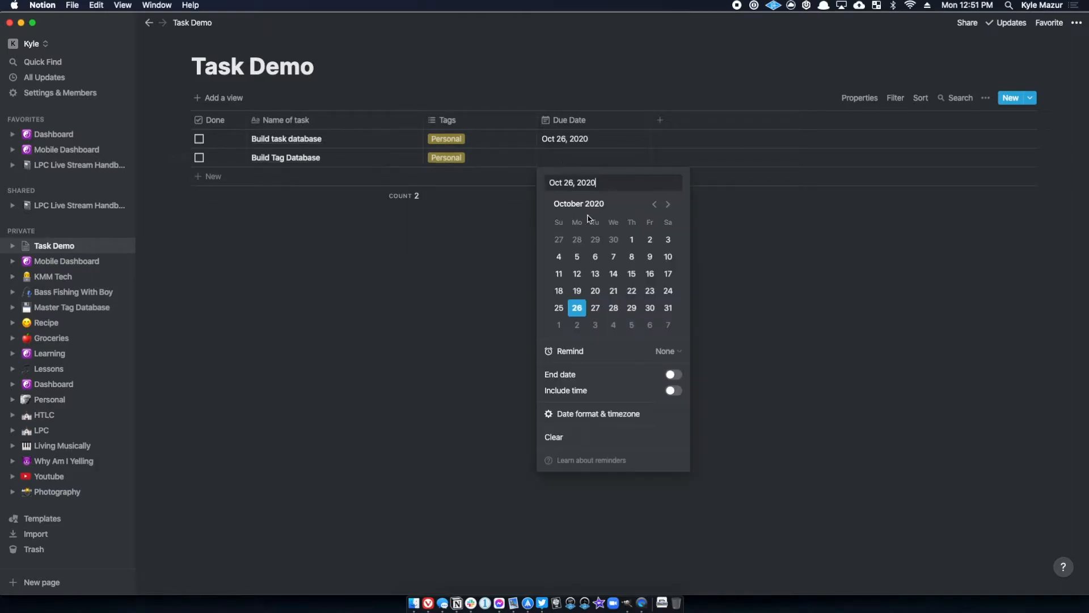
{"action": "left_click", "coordinate": [594, 307]}
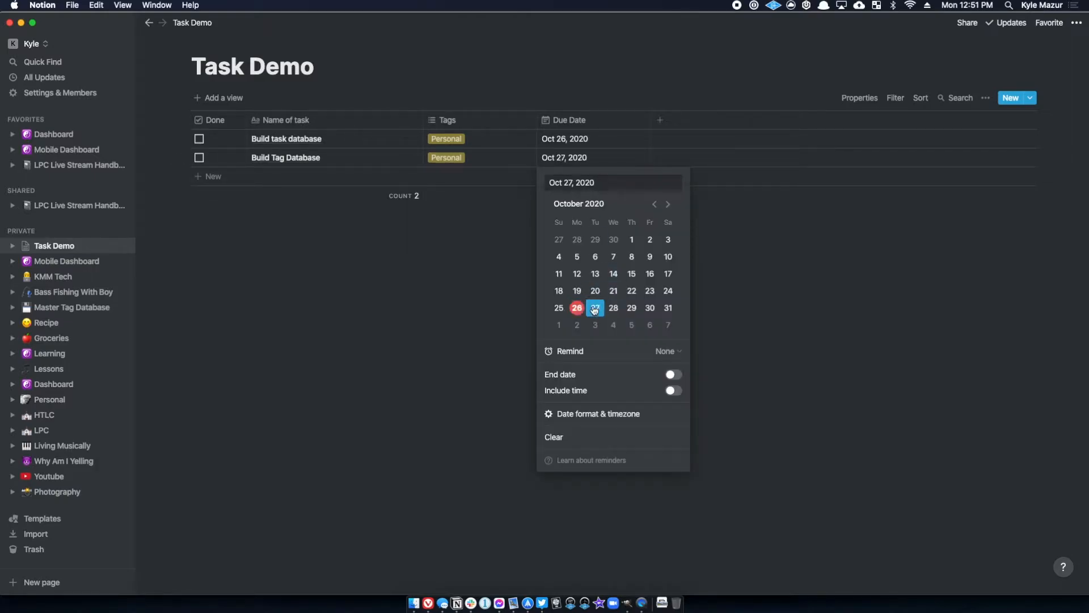
{"action": "left_click", "coordinate": [447, 300]}
Add a third row to the task table with the task name "Make vet appointment".
{"action": "left_click", "coordinate": [214, 178]}
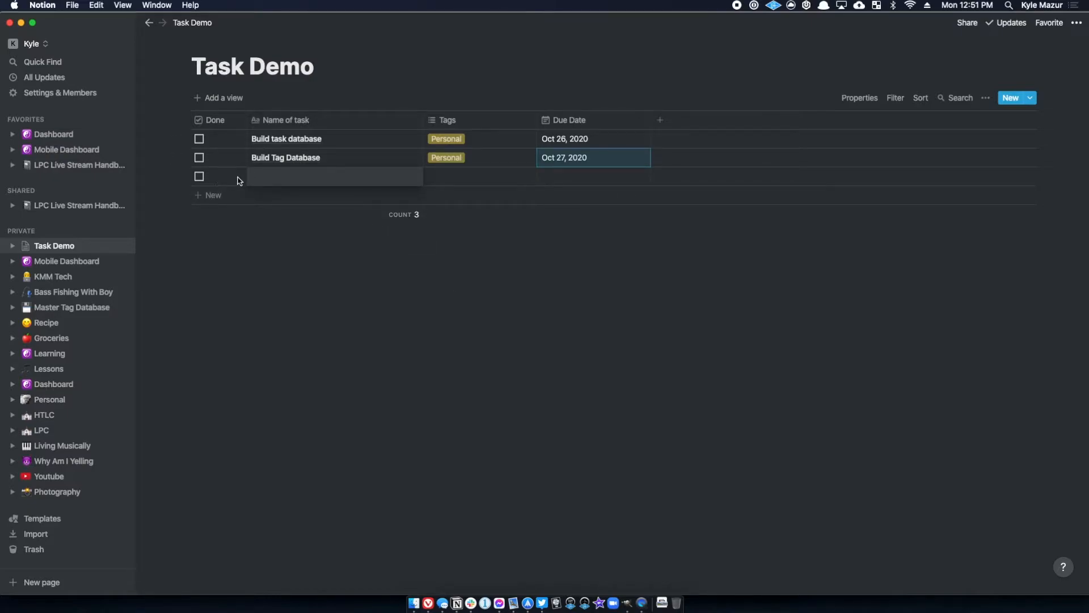
{"action": "type", "text": "M"}
{"action": "type", "text": "ak"}
{"action": "type", "text": "e vet appoo"}
{"action": "key", "text": "BackSpace"}
{"action": "key", "text": "BackSpace"}
{"action": "type", "text": "oi"}
{"action": "key", "text": "BackSpace"}
{"action": "key", "text": "BackSpace"}
{"action": "type", "text": "intment"}
{"action": "key", "text": "Escape"}
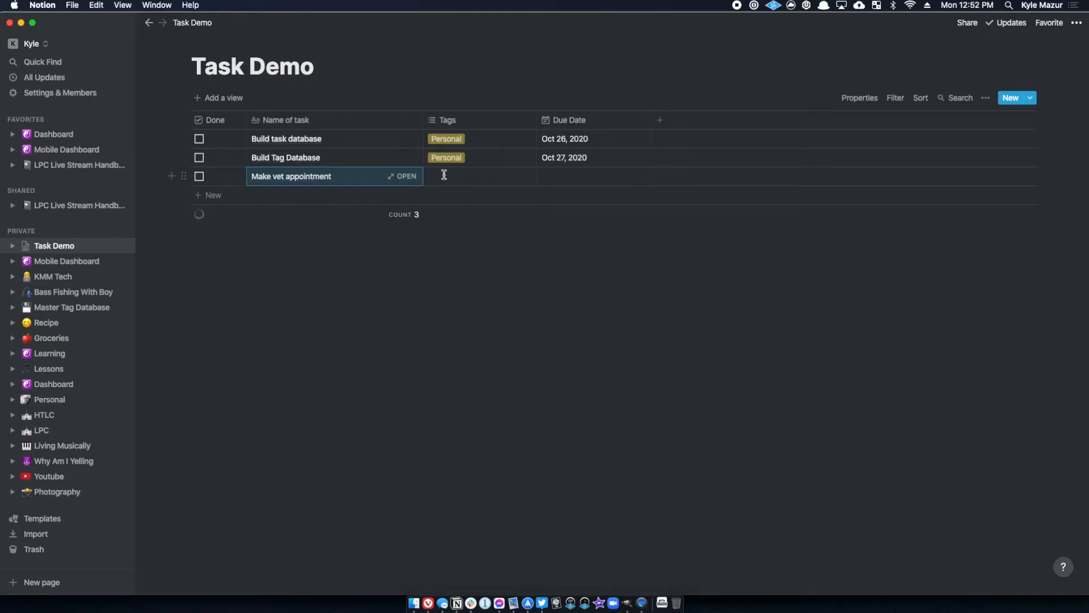
Tag the "Make vet appointment" task as Personal and Pets, and set its due date to Oct 28, 2020.
{"action": "left_click", "coordinate": [444, 176]}
{"action": "left_click", "coordinate": [449, 213]}
{"action": "left_click", "coordinate": [453, 261]}
{"action": "left_click", "coordinate": [546, 324]}
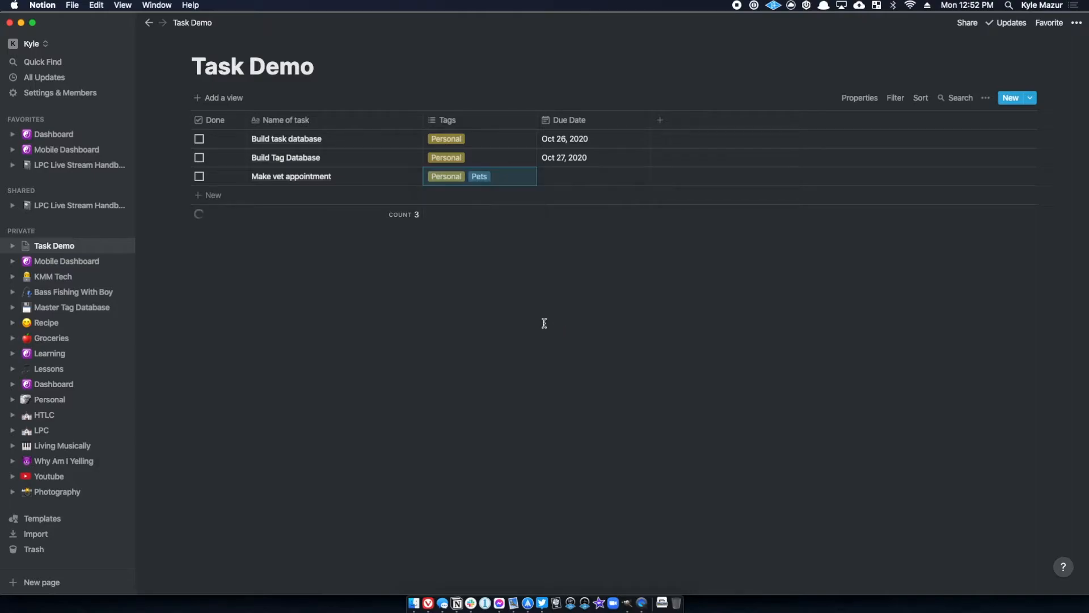
{"action": "left_click", "coordinate": [563, 183]}
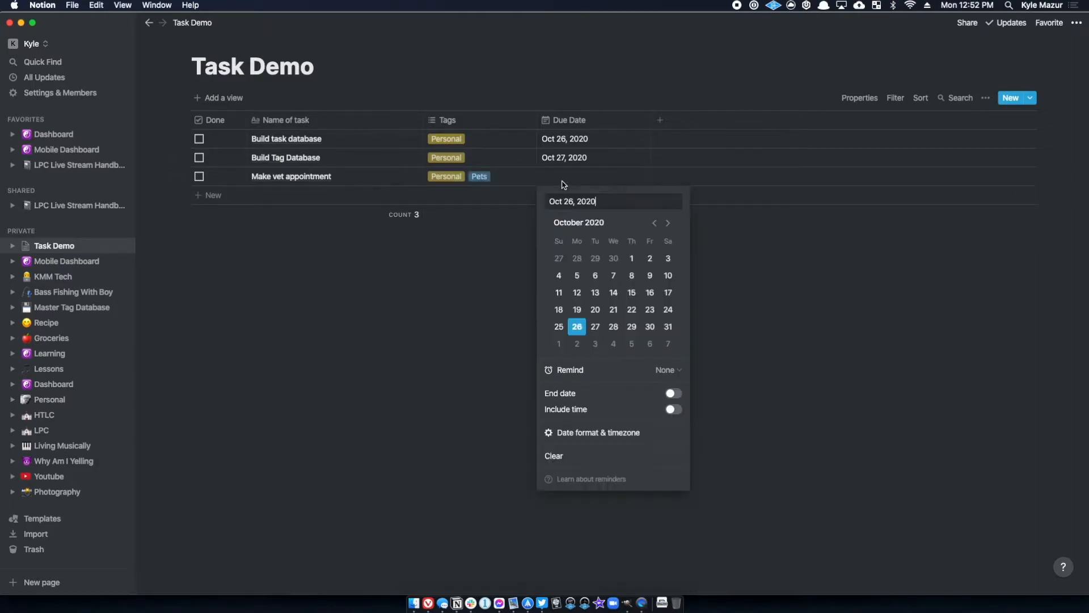
{"action": "left_click", "coordinate": [615, 326]}
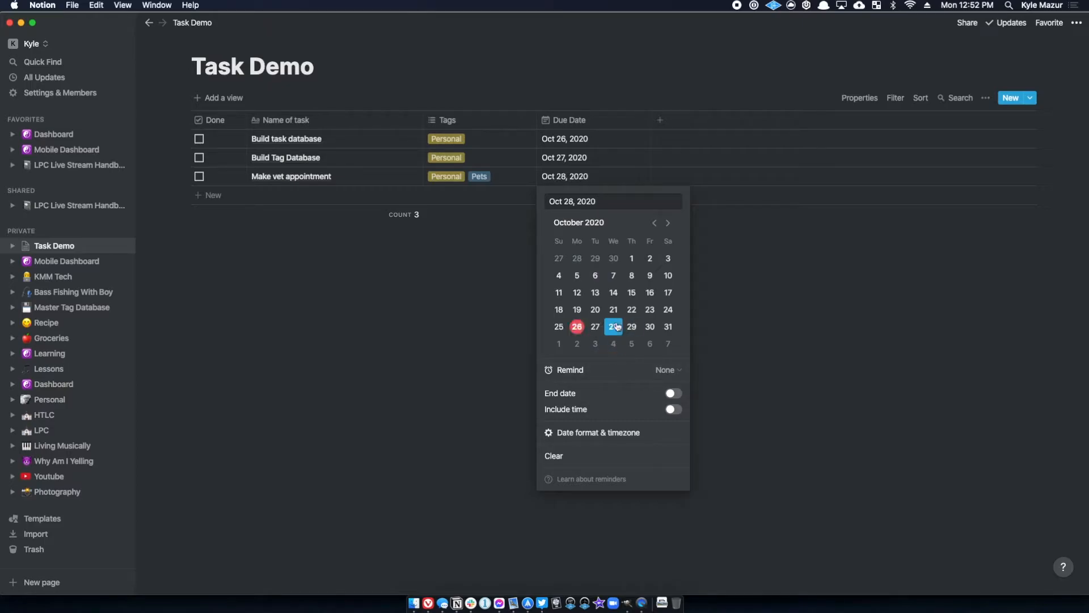
{"action": "left_click", "coordinate": [796, 369]}
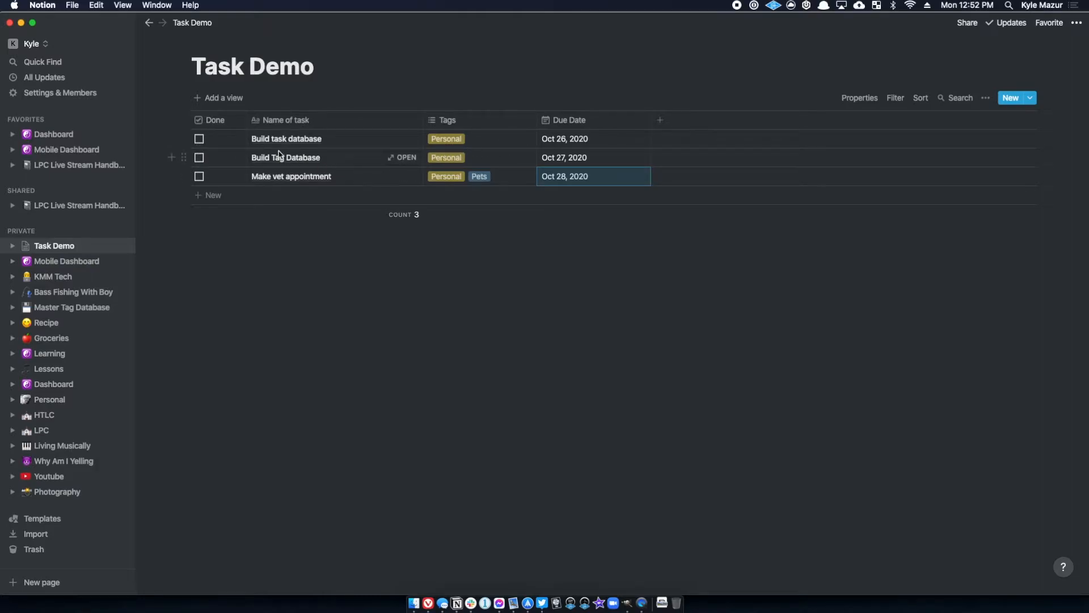
Mark the "Build task database" task as done, and create a new table view of the database named TODO.
{"action": "left_click", "coordinate": [199, 139]}
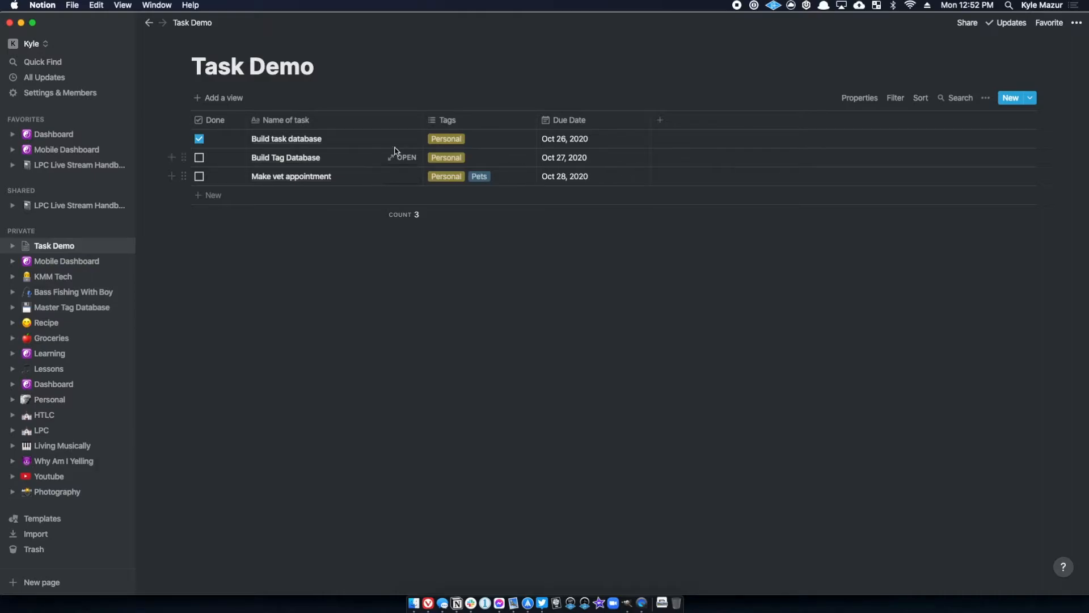
{"action": "left_click", "coordinate": [224, 99]}
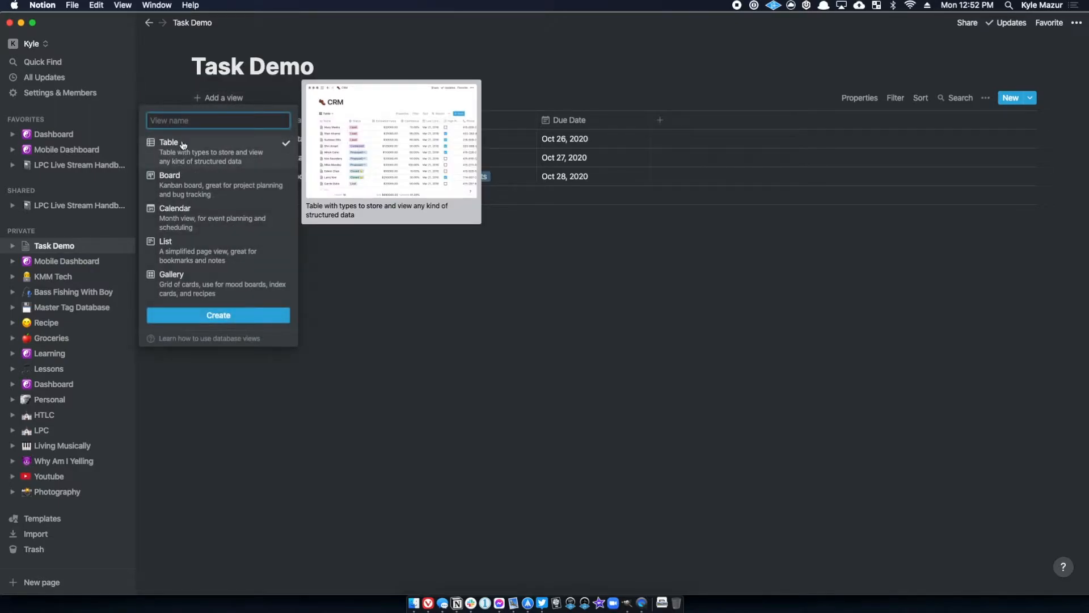
{"action": "type", "text": "TODO"}
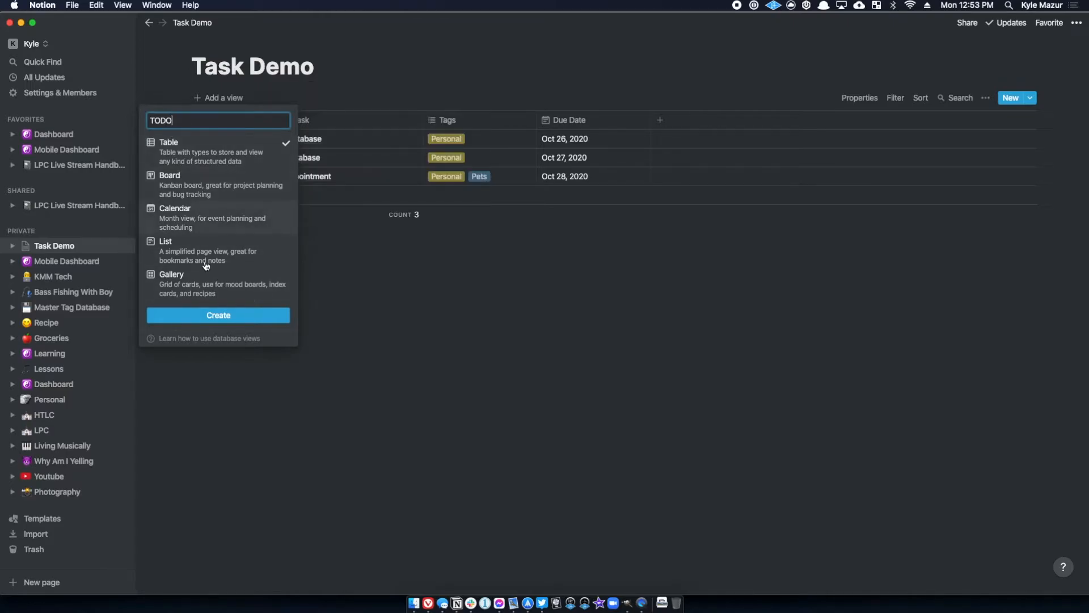
{"action": "left_click", "coordinate": [214, 314]}
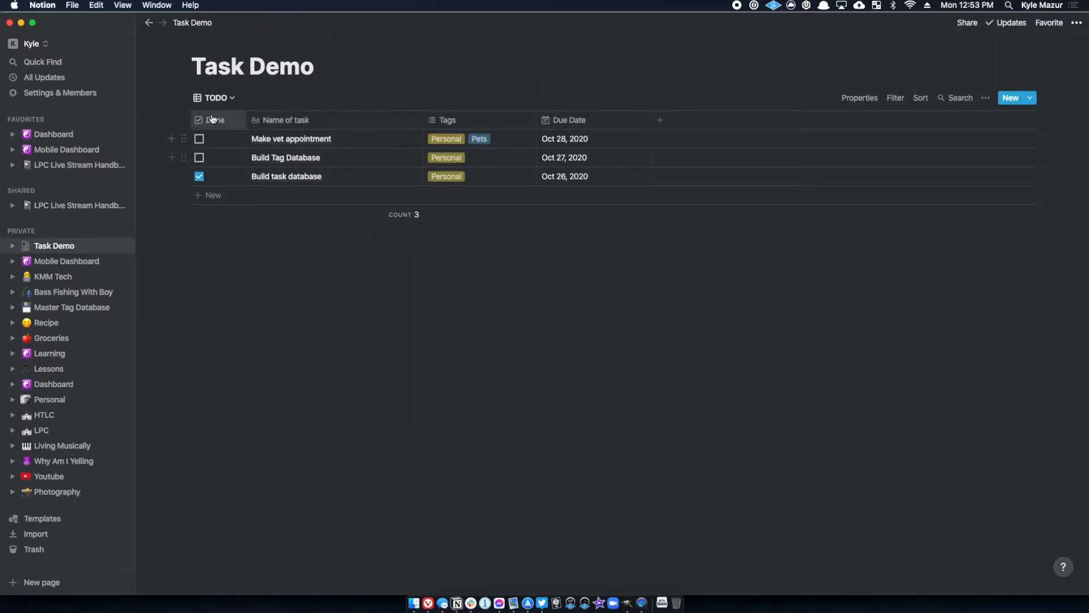
{"action": "left_click", "coordinate": [233, 99]}
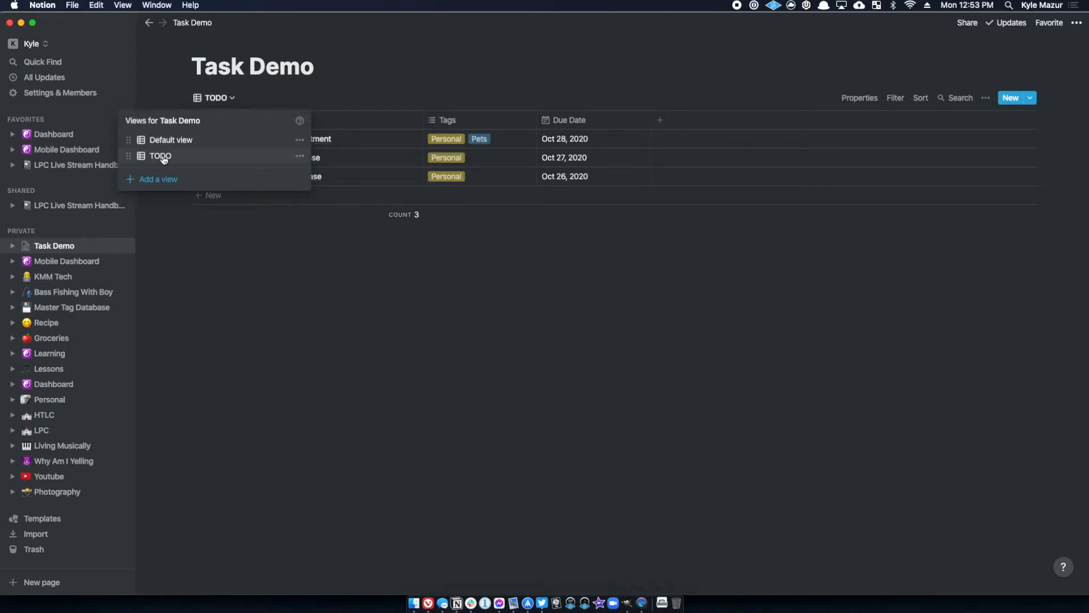
{"action": "left_click", "coordinate": [300, 291]}
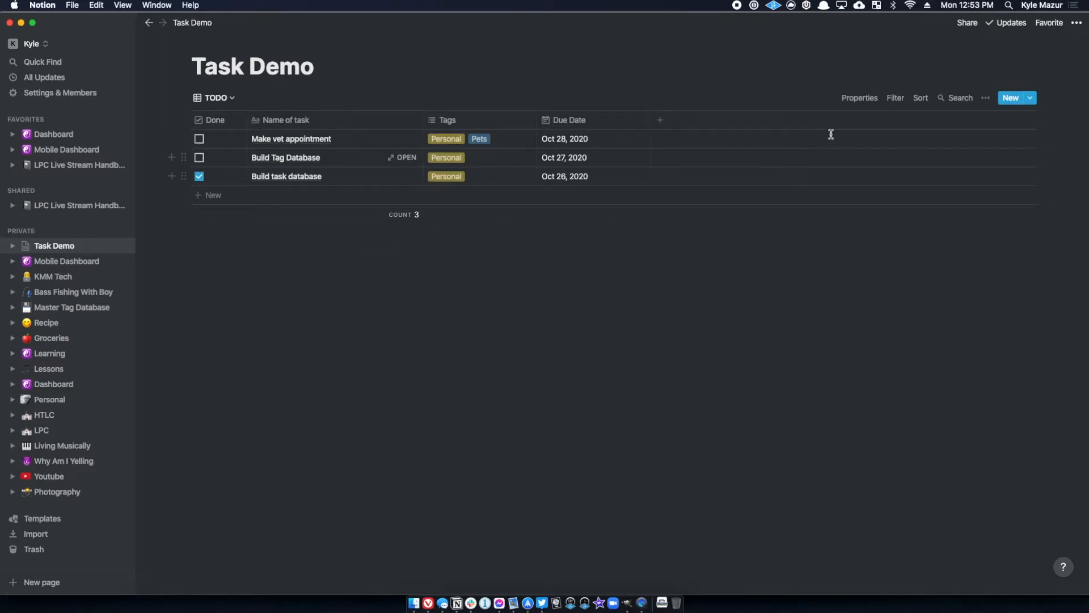
Add a filter to the TODO view so that it only shows tasks where Done is not checked.
{"action": "left_click", "coordinate": [897, 97]}
{"action": "left_click", "coordinate": [781, 208]}
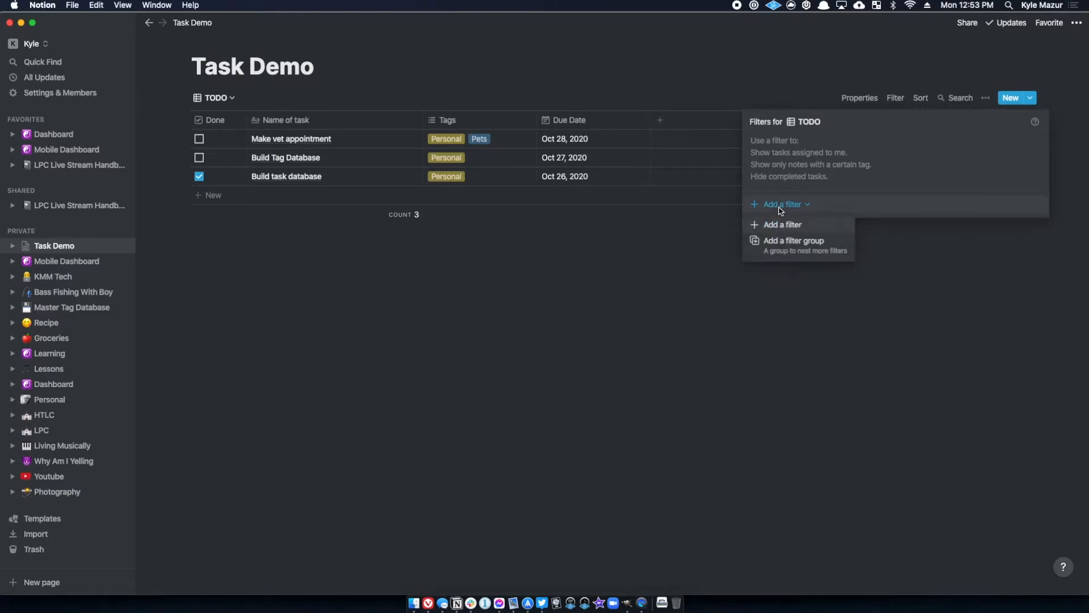
{"action": "left_click", "coordinate": [774, 226]}
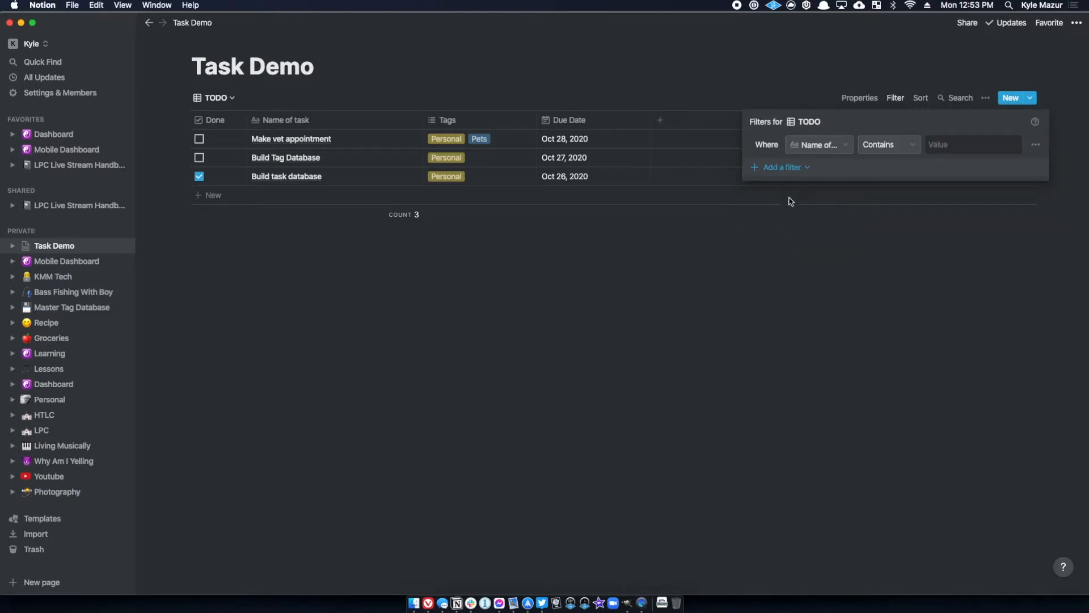
{"action": "left_click", "coordinate": [818, 146]}
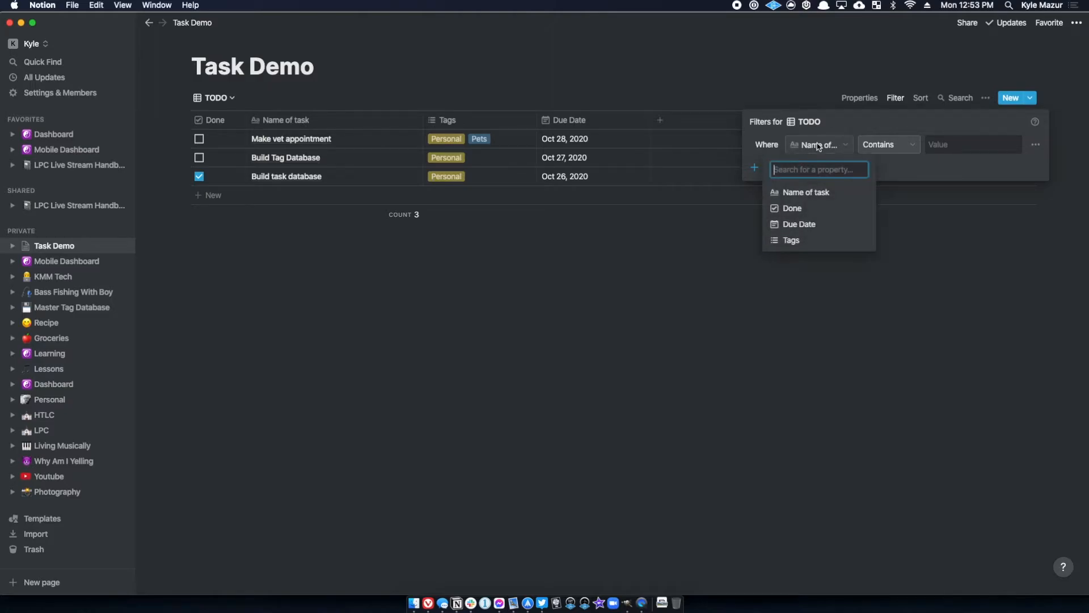
{"action": "left_click", "coordinate": [787, 210]}
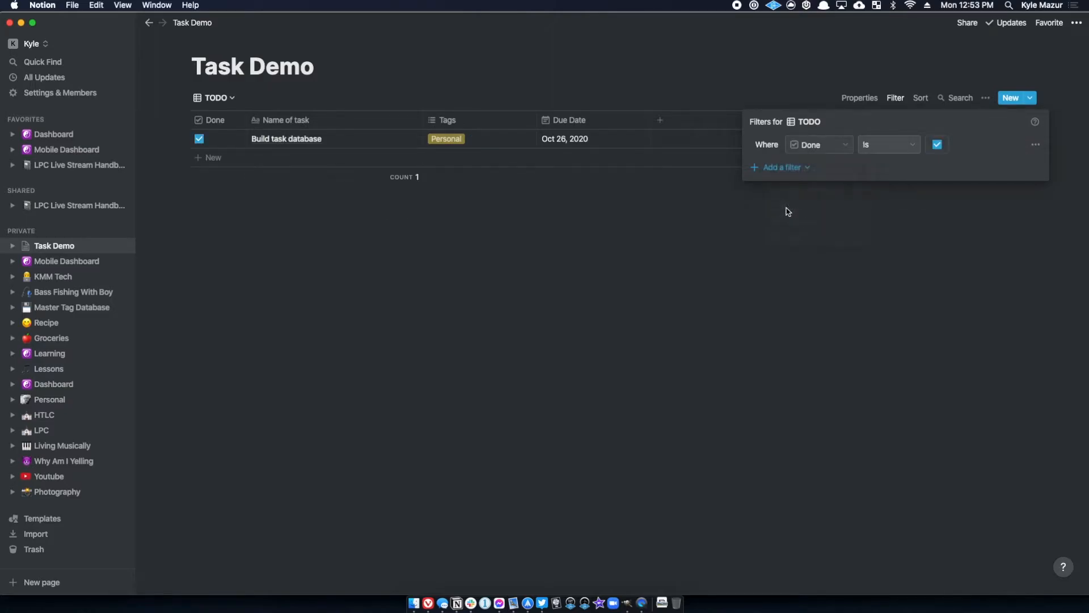
{"action": "left_click", "coordinate": [867, 146]}
{"action": "left_click", "coordinate": [860, 182]}
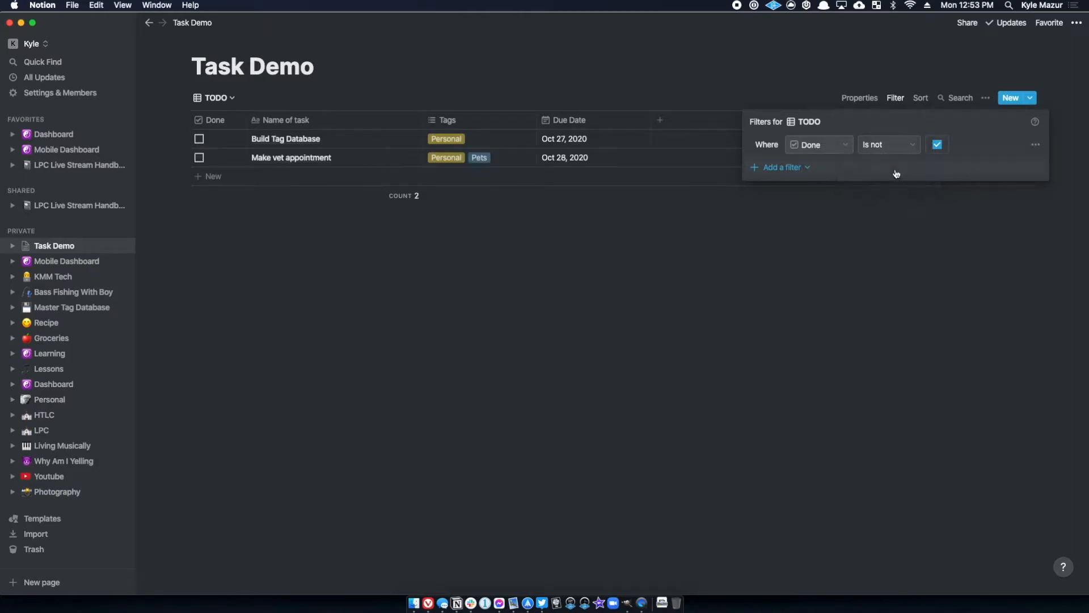
{"action": "left_click", "coordinate": [797, 257]}
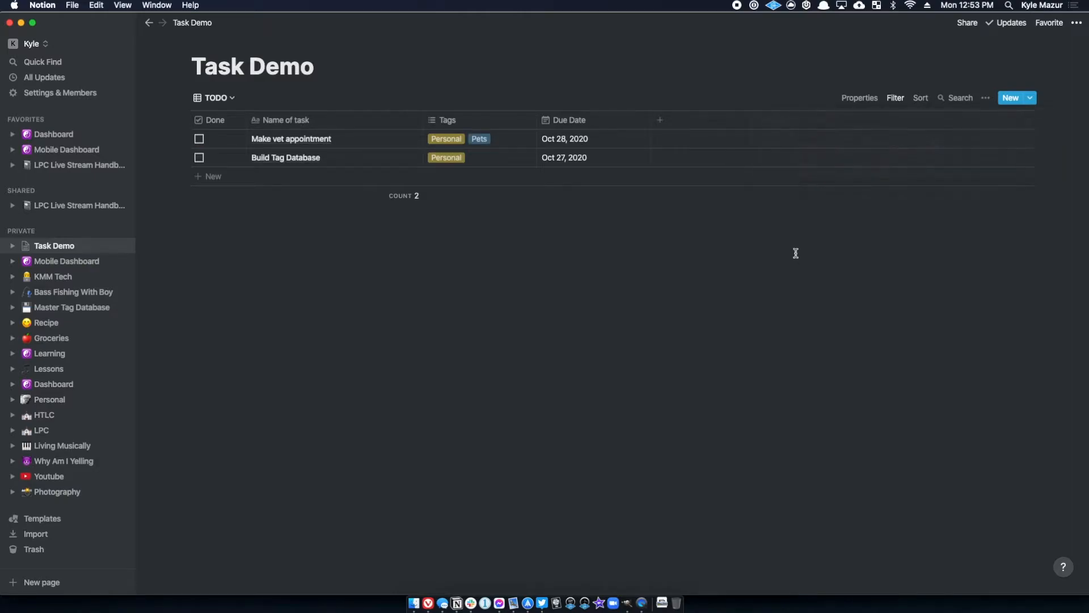
Rename the database's default view as ALL.
{"action": "left_click", "coordinate": [224, 102]}
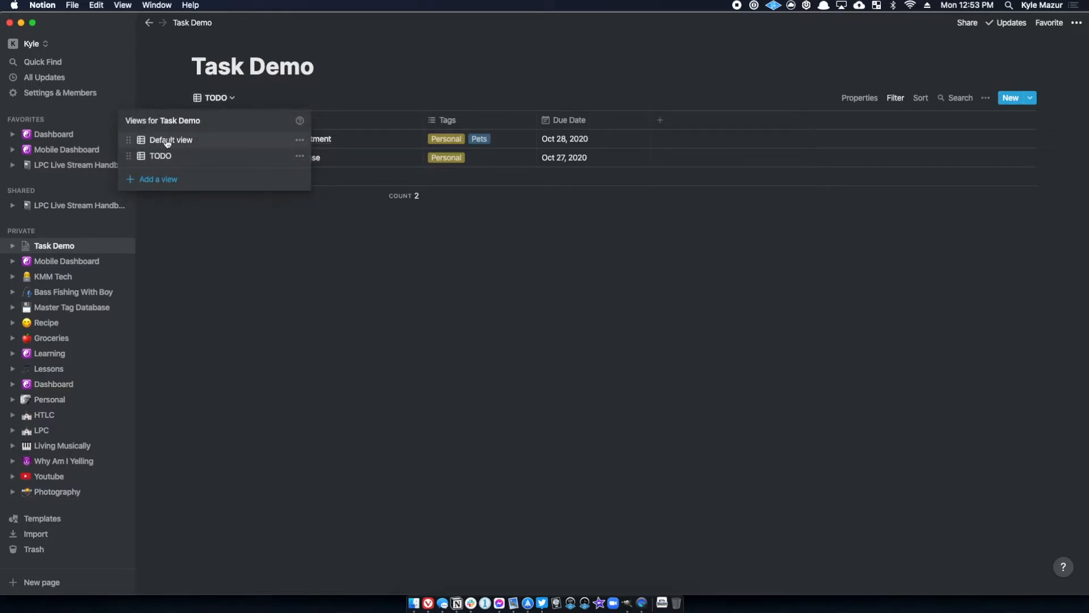
{"action": "left_click", "coordinate": [301, 140]}
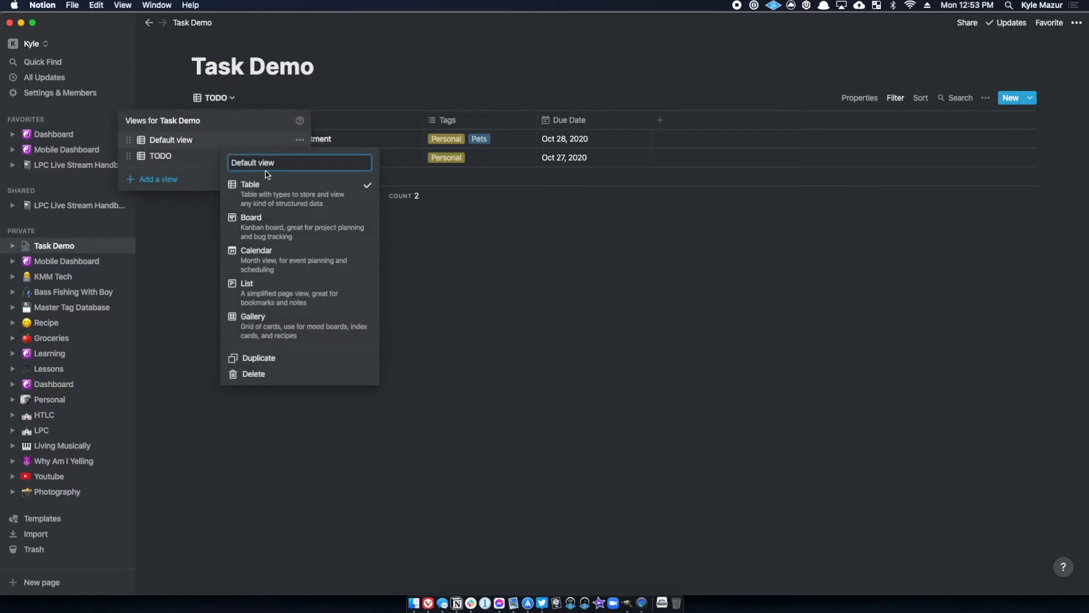
{"action": "key", "text": "super+a"}
{"action": "type", "text": "ALL"}
{"action": "key", "text": "Return"}
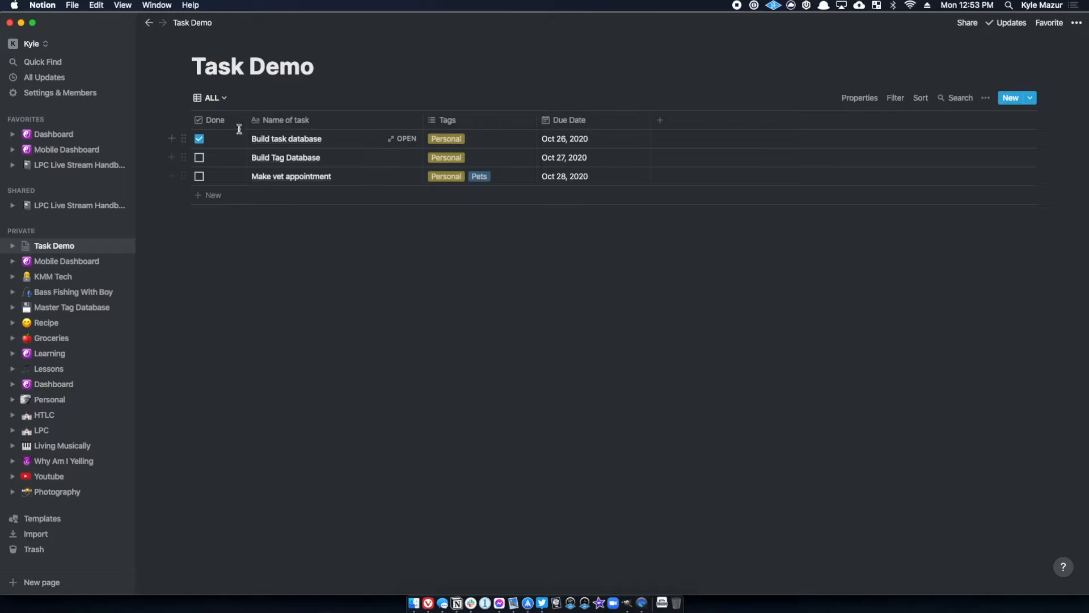
Switch to the TODO view and back to the ALL view to compare the tasks they list.
{"action": "left_click", "coordinate": [215, 97]}
{"action": "left_click", "coordinate": [164, 155]}
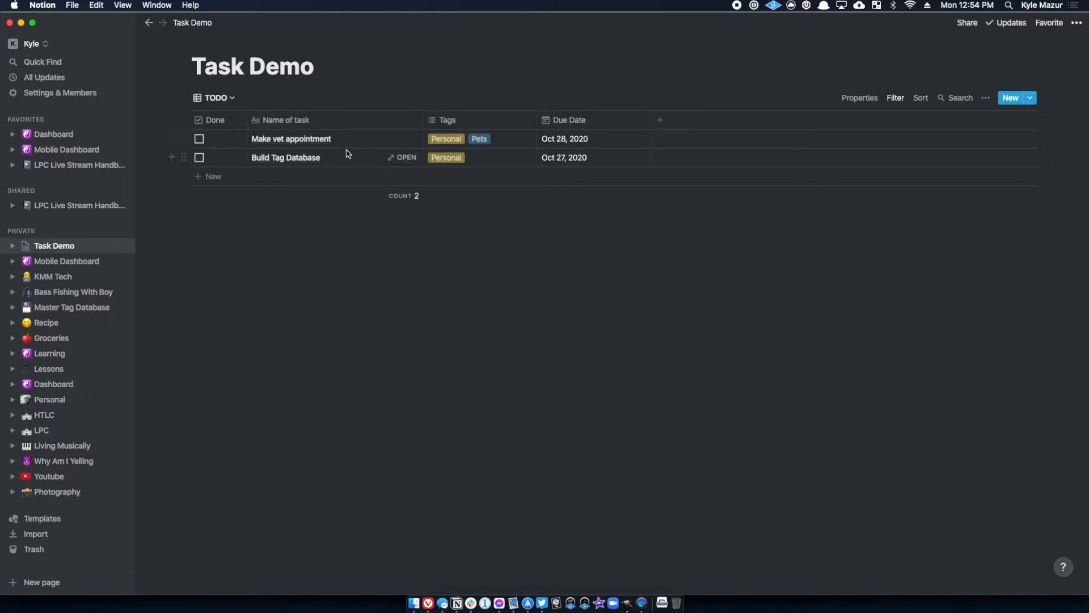
{"action": "left_click", "coordinate": [221, 98]}
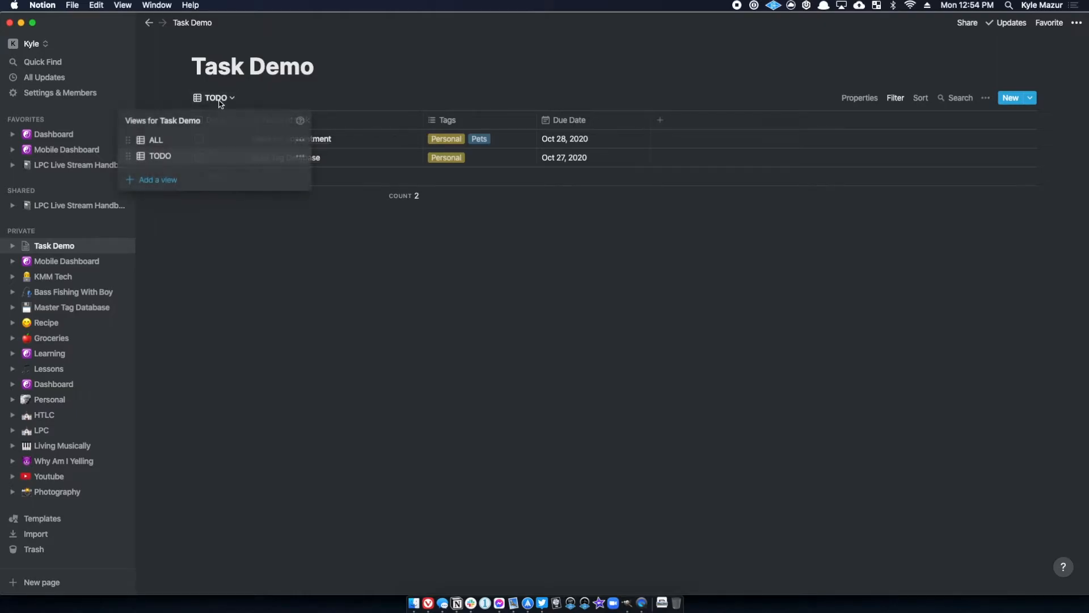
{"action": "left_click", "coordinate": [170, 141]}
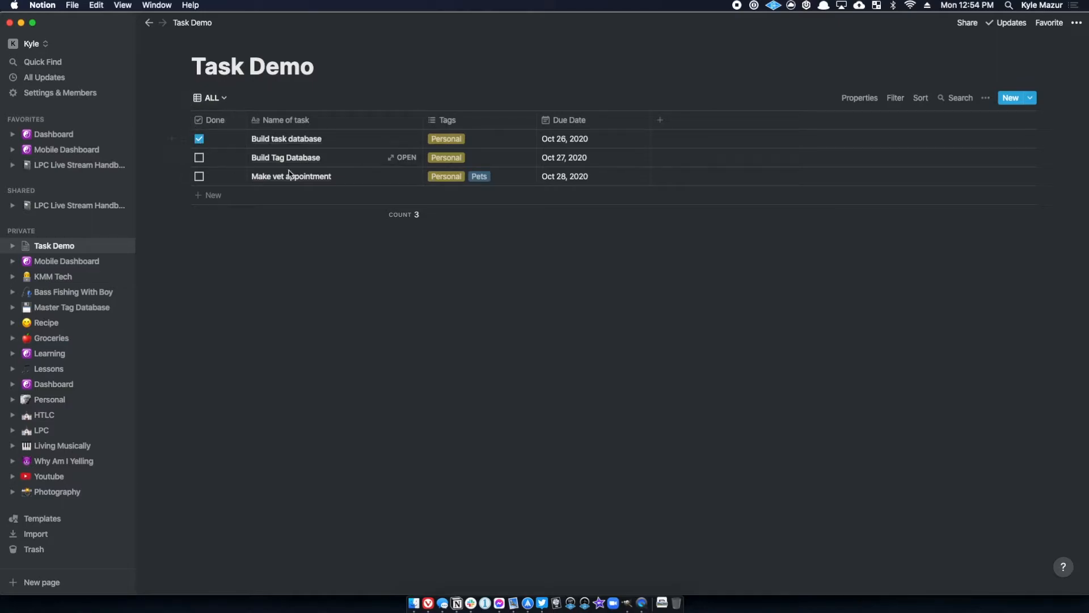
Switch to the TODO view and add a sort by Due Date in ascending order.
{"action": "left_click", "coordinate": [209, 99]}
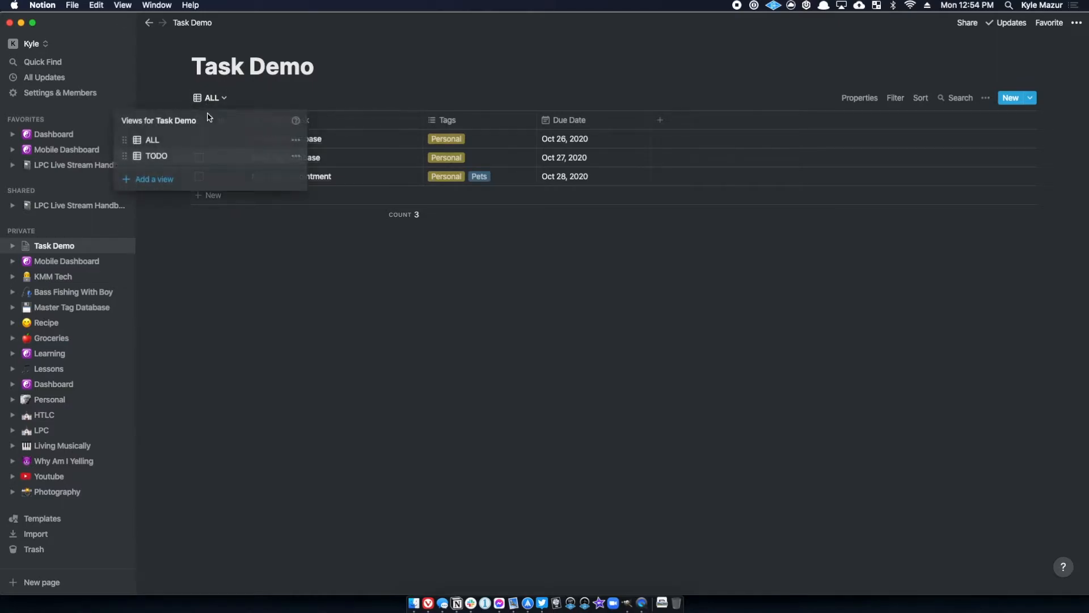
{"action": "left_click", "coordinate": [156, 157]}
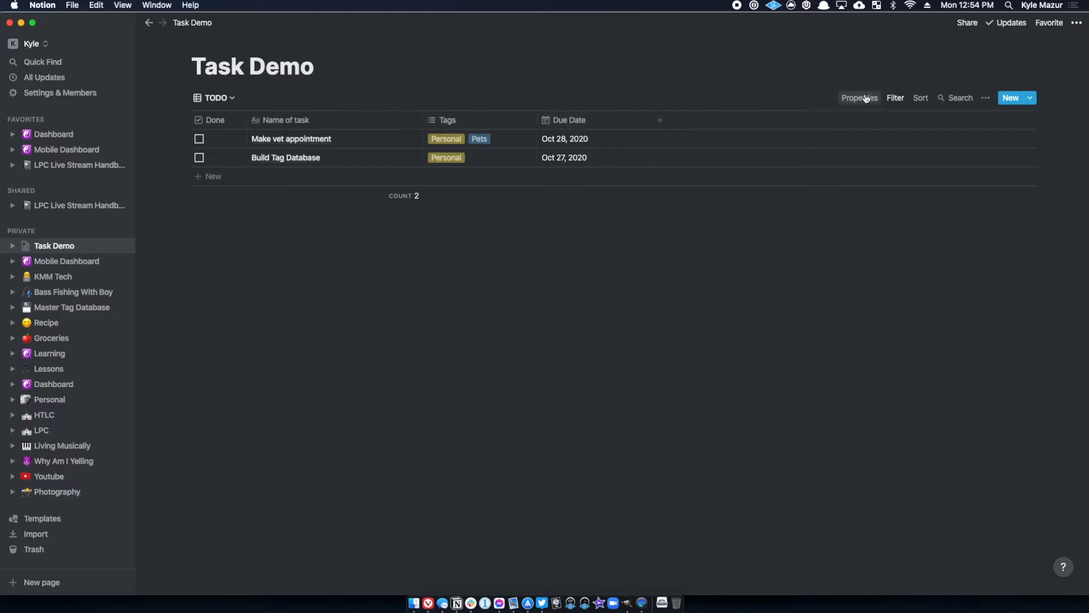
{"action": "left_click", "coordinate": [921, 98]}
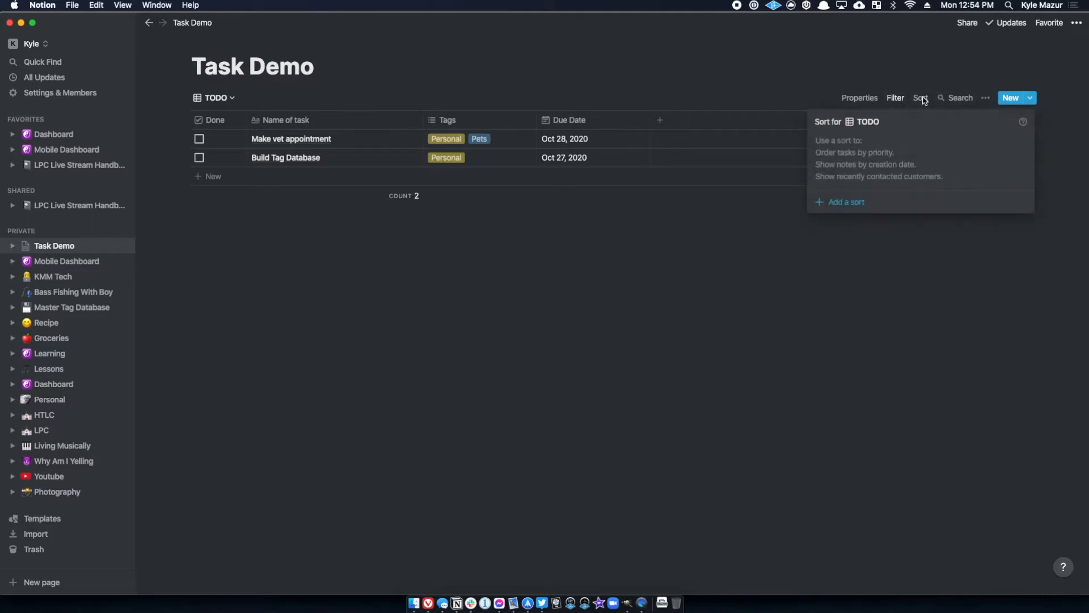
{"action": "left_click", "coordinate": [842, 203]}
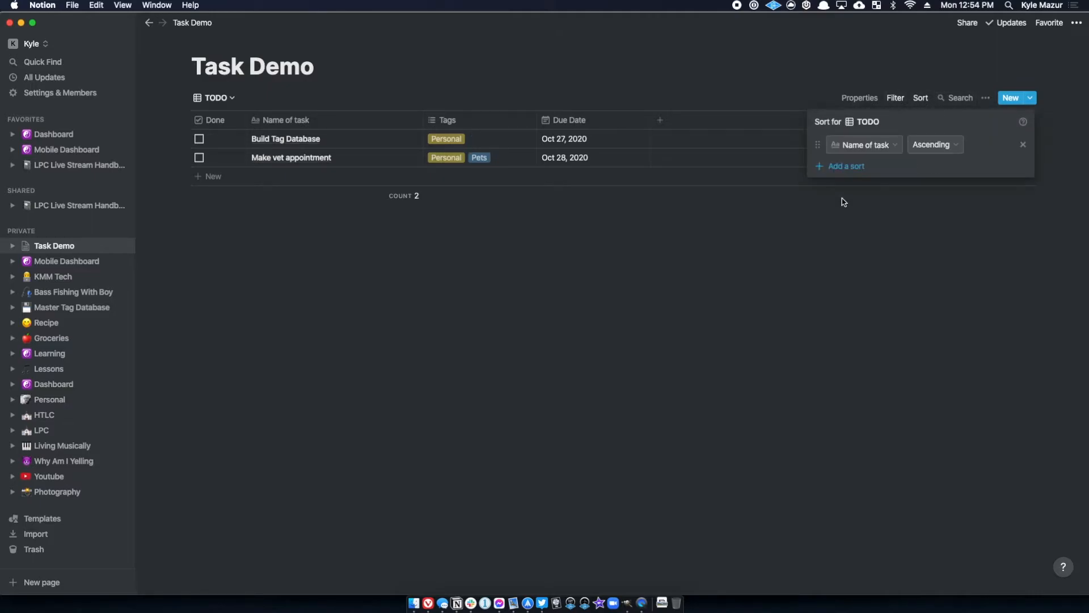
{"action": "left_click", "coordinate": [833, 145]}
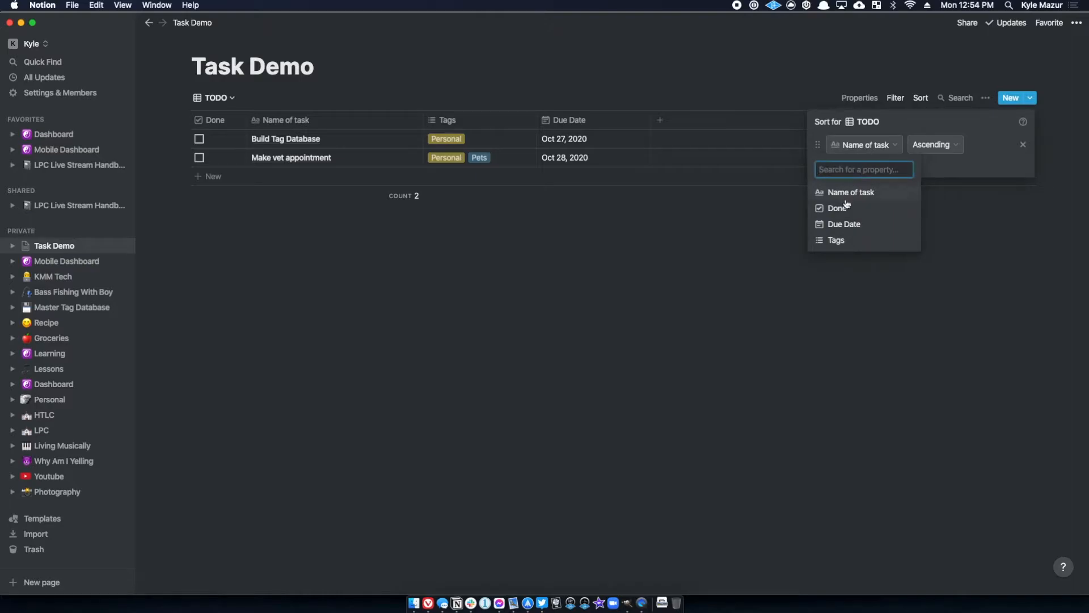
{"action": "left_click", "coordinate": [842, 224]}
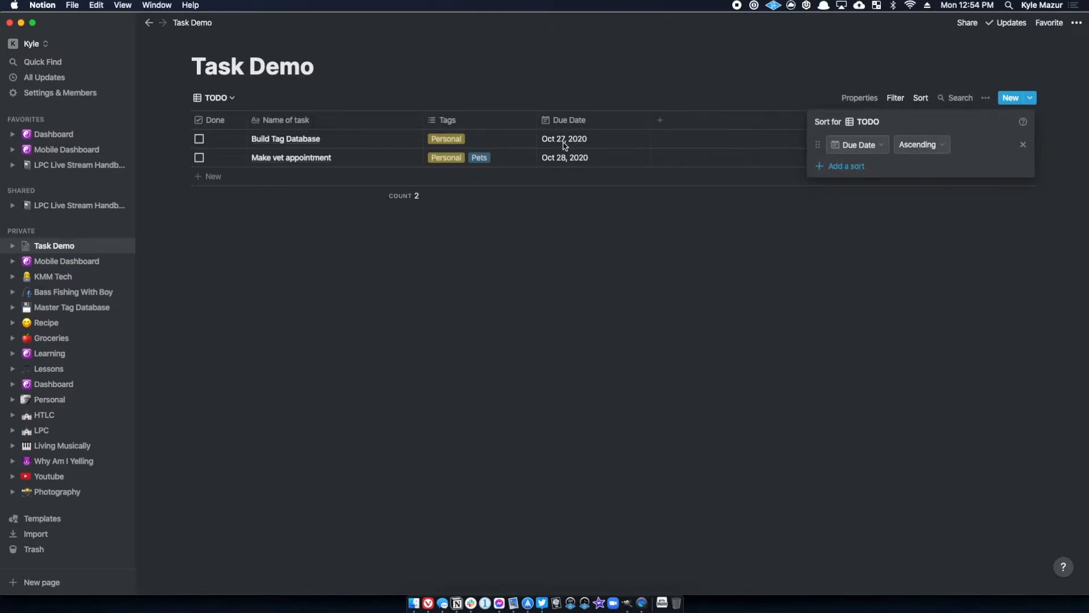
Reorder the Tags options by moving Personal below Family and then back to the start of the list.
{"action": "left_click", "coordinate": [1024, 211]}
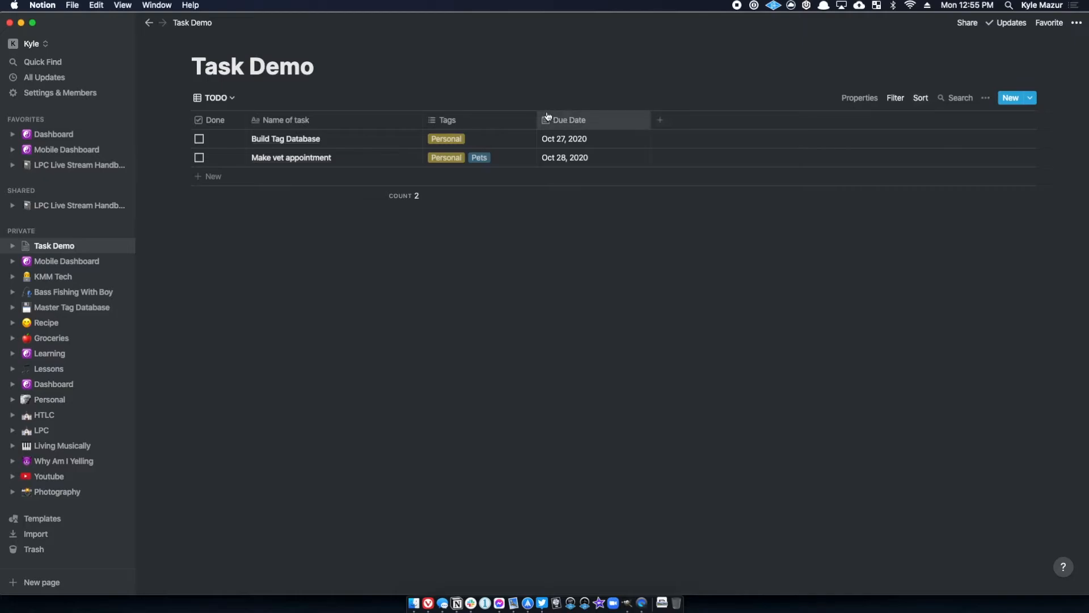
{"action": "left_click", "coordinate": [452, 120]}
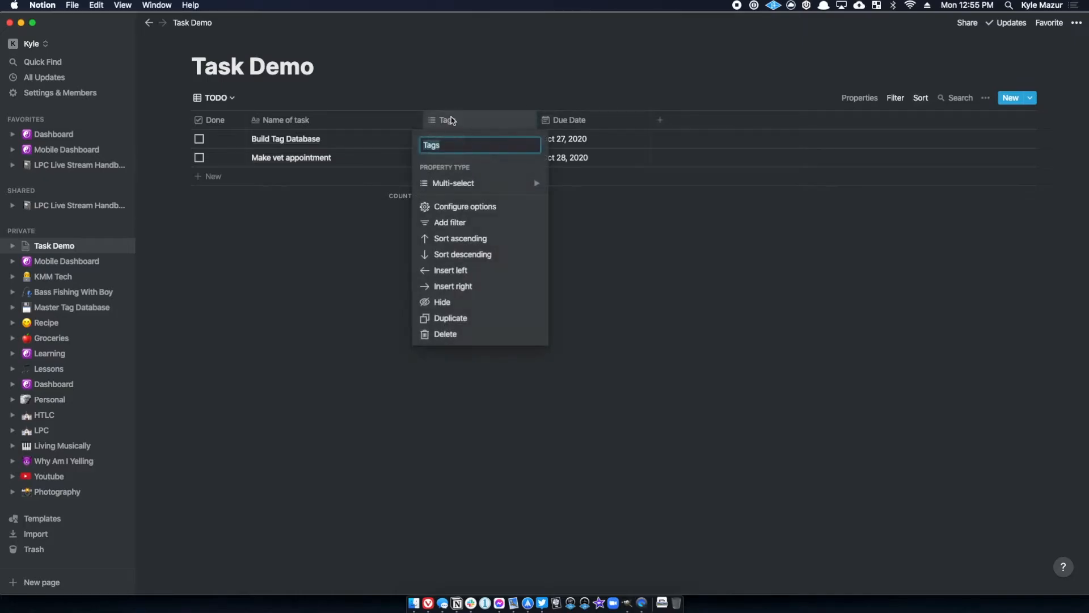
{"action": "left_click", "coordinate": [448, 208]}
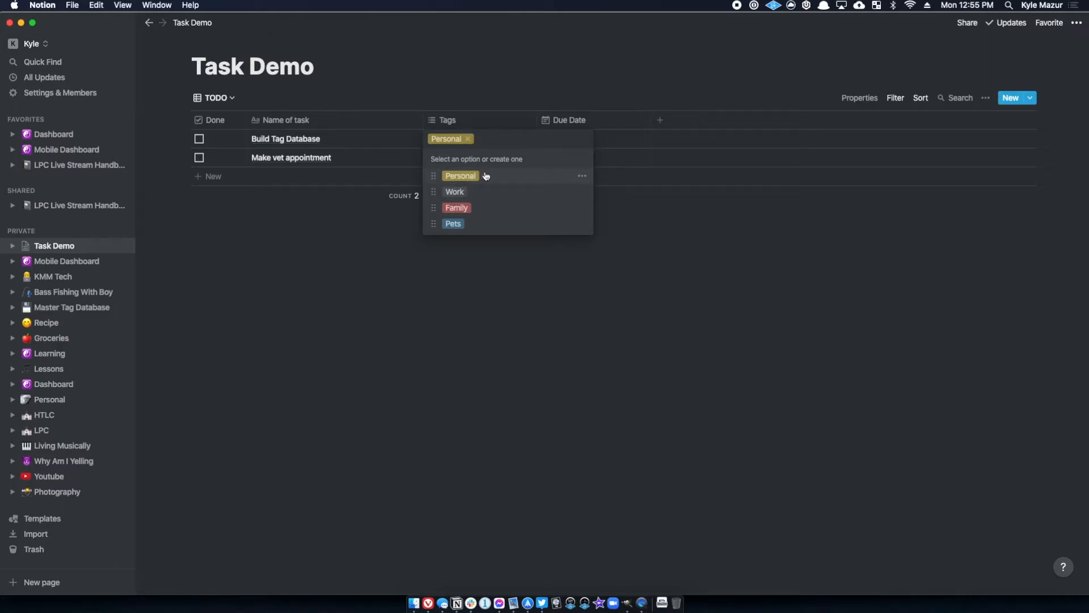
{"action": "left_click_drag", "start_coordinate": [433, 176], "coordinate": [434, 208]}
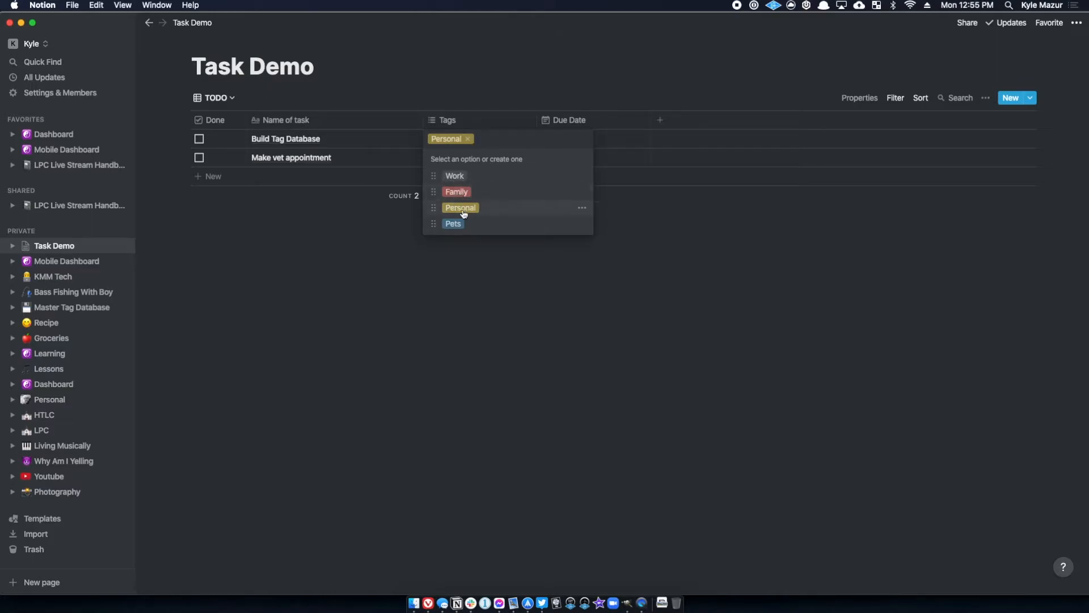
{"action": "left_click_drag", "start_coordinate": [433, 207], "coordinate": [439, 169]}
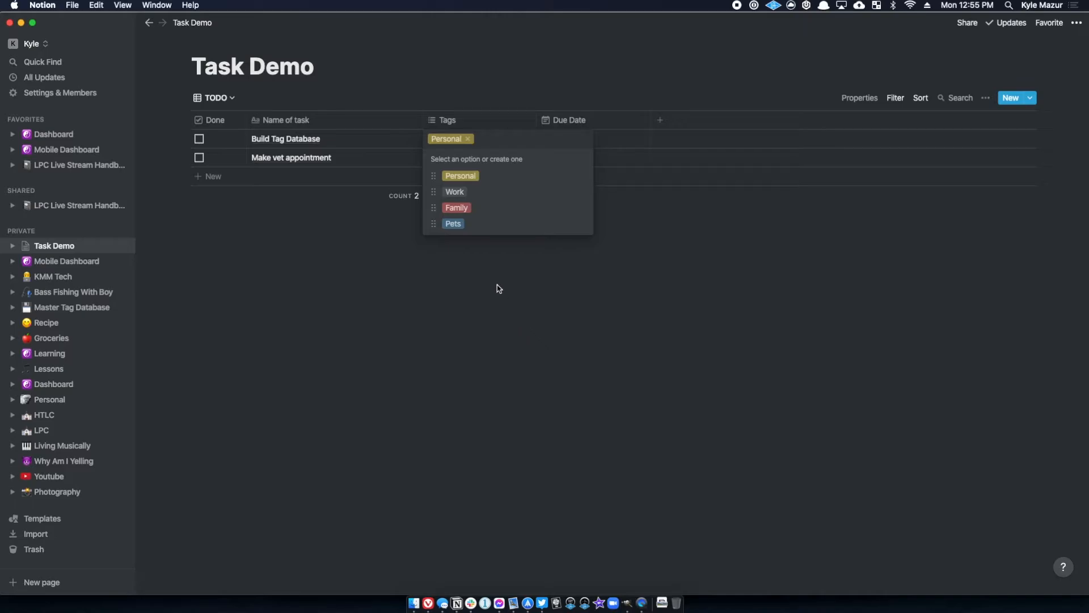
{"action": "left_click", "coordinate": [636, 258]}
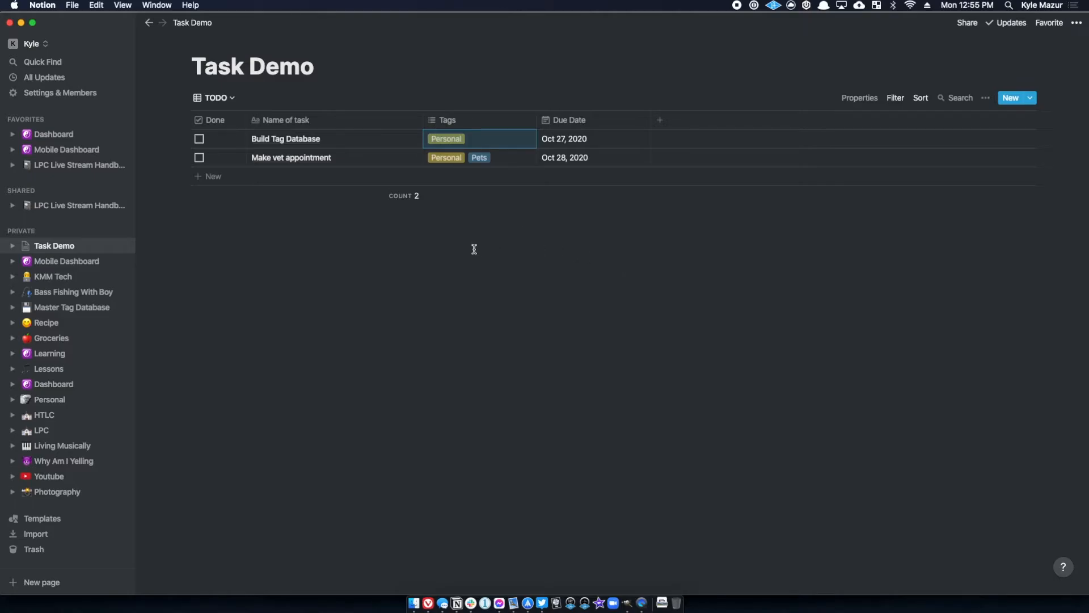
Add a Calendar view named MONTHLY to the Task Demo database.
{"action": "left_click", "coordinate": [229, 98]}
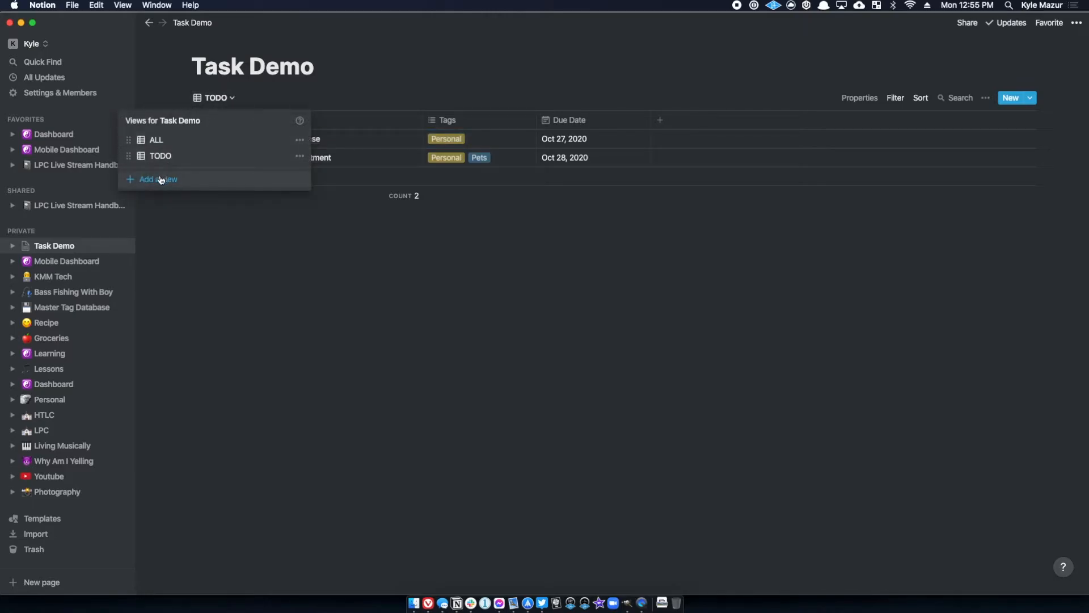
{"action": "left_click", "coordinate": [162, 180]}
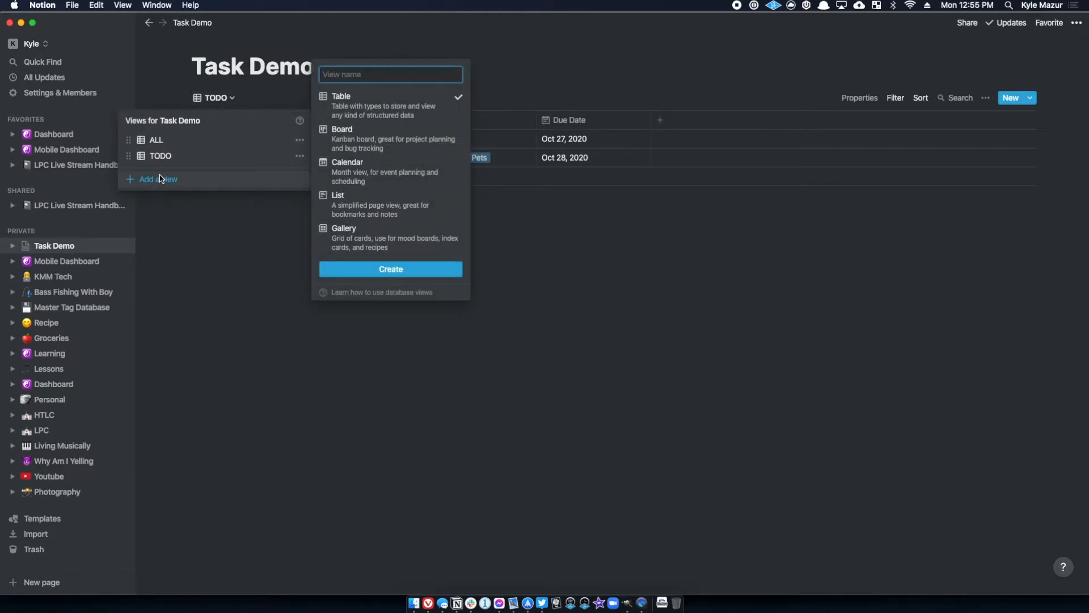
{"action": "left_click", "coordinate": [379, 164]}
{"action": "type", "text": "MONTHL"}
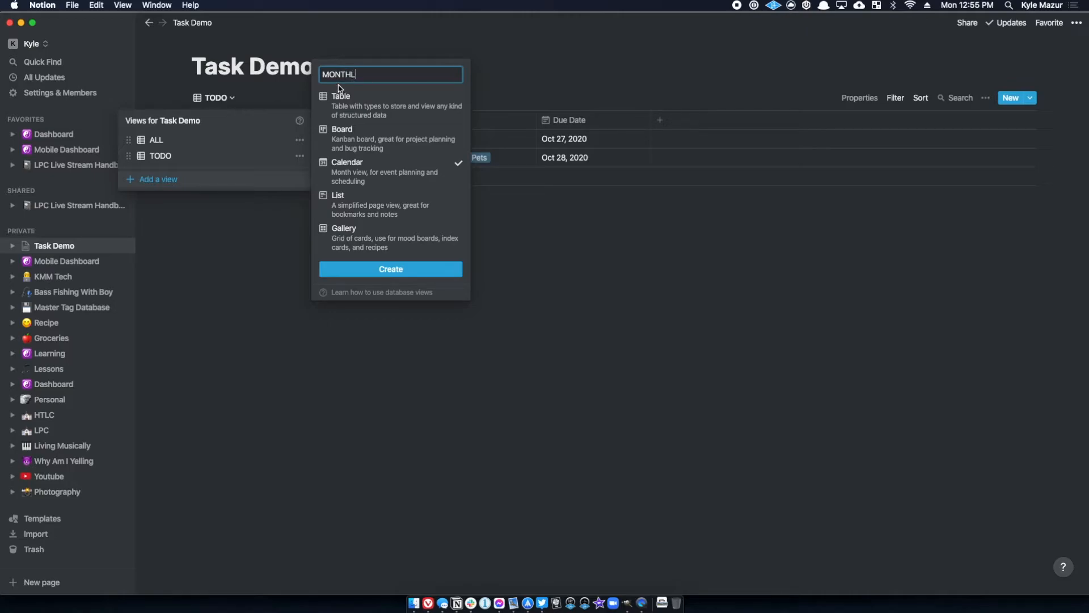
{"action": "type", "text": "Y"}
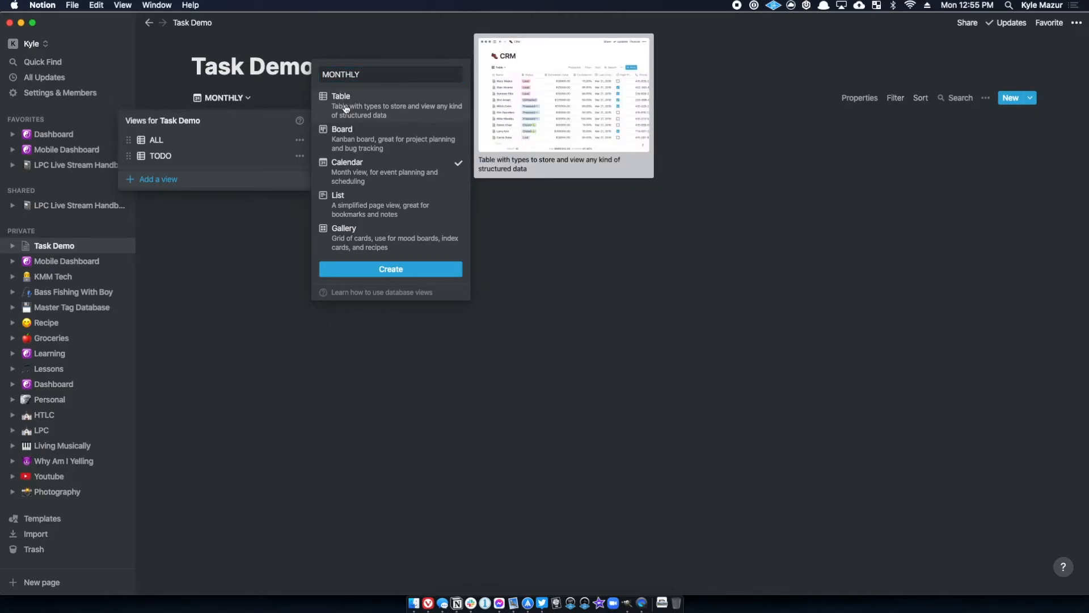
{"action": "key", "text": "Return"}
Add a filter to the MONTHLY view so that it only shows tasks where Done is not checked.
{"action": "scroll", "coordinate": [730, 443], "scroll_direction": "down", "scroll_amount": 5}
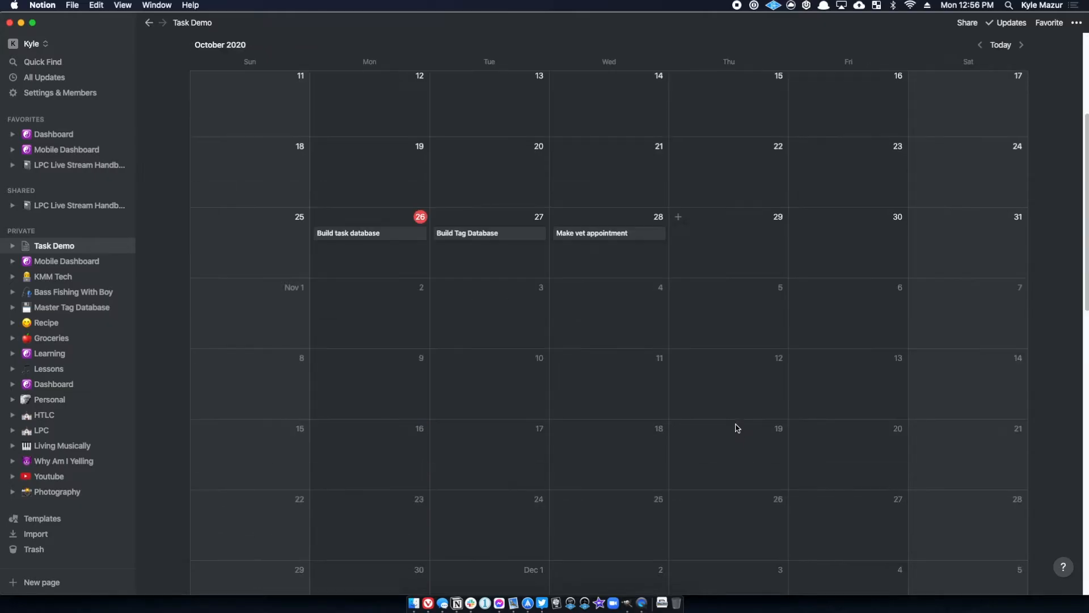
{"action": "scroll", "coordinate": [290, 254], "scroll_direction": "up", "scroll_amount": 5}
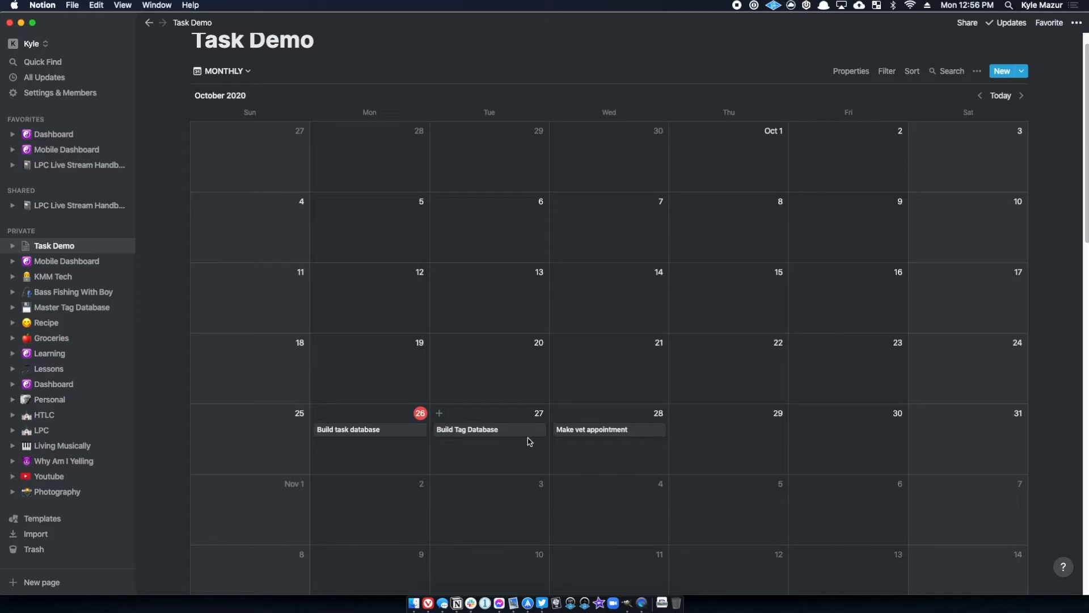
{"action": "left_click", "coordinate": [888, 75]}
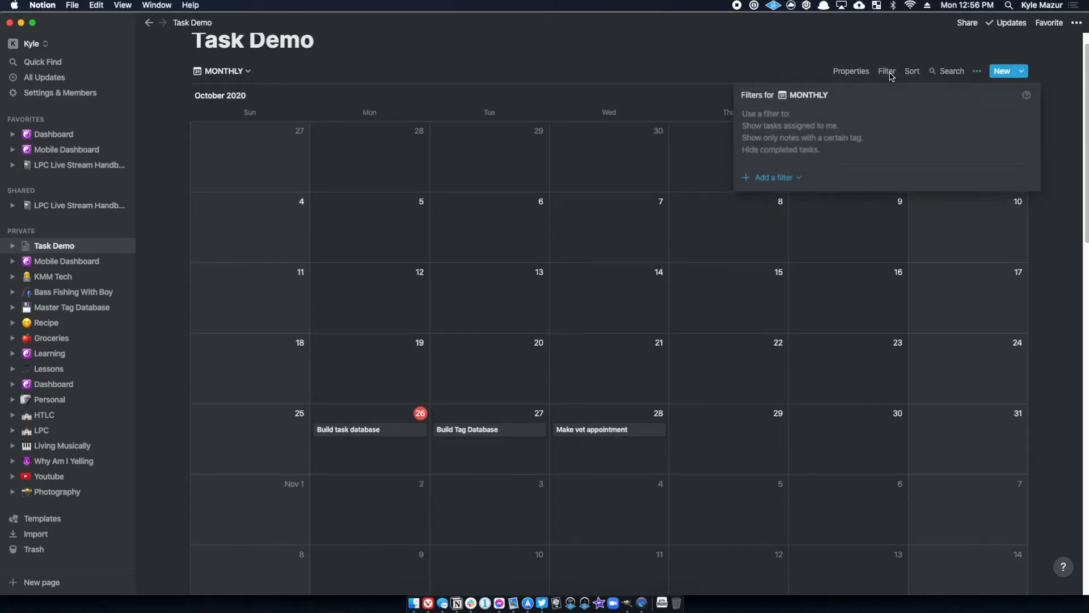
{"action": "left_click", "coordinate": [773, 178]}
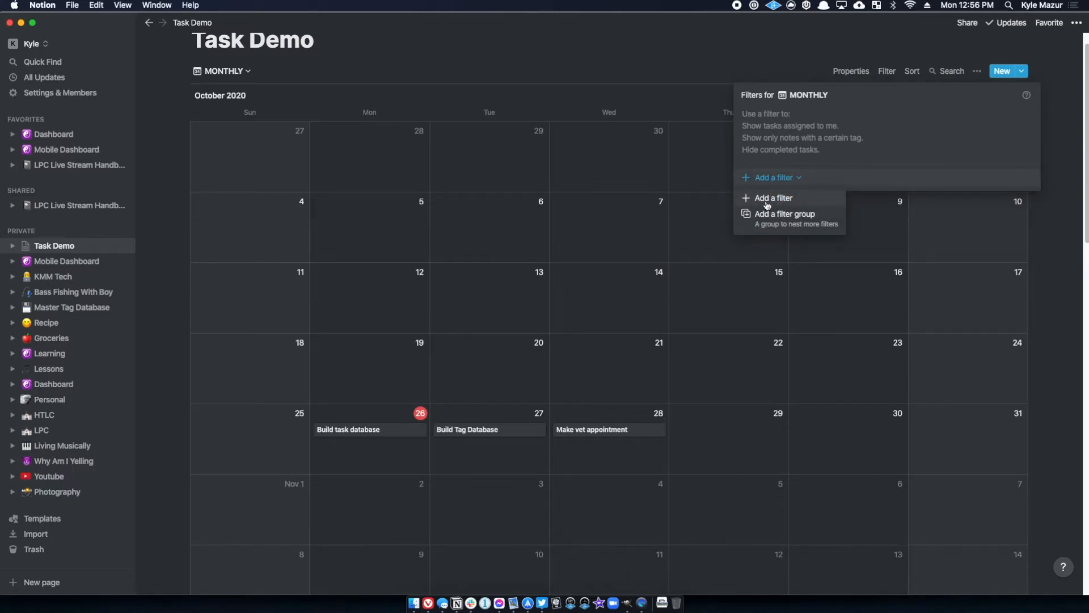
{"action": "left_click", "coordinate": [766, 198]}
{"action": "left_click", "coordinate": [818, 118]}
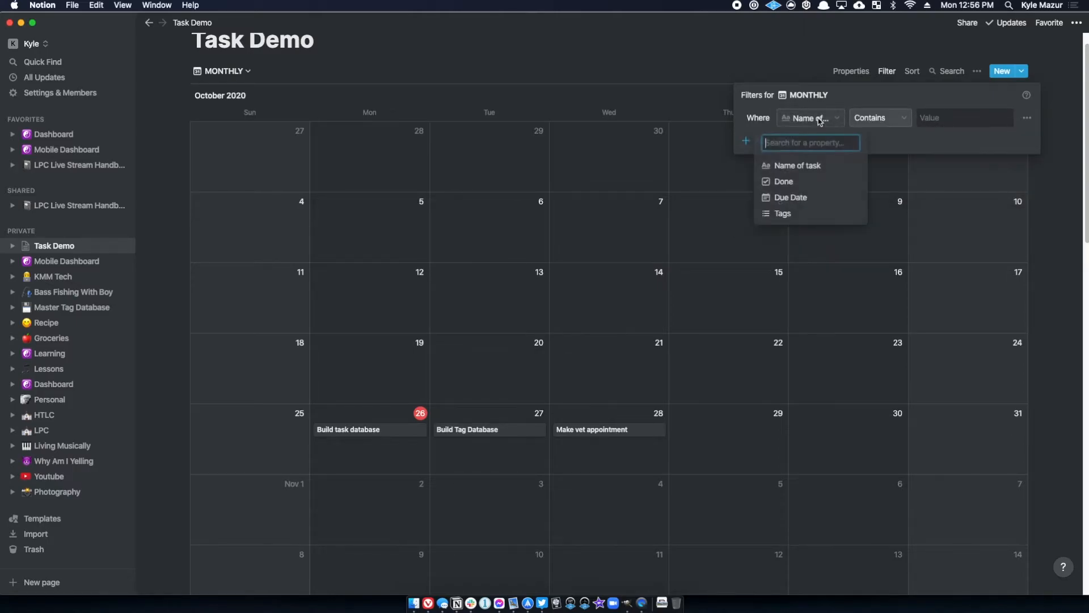
{"action": "left_click", "coordinate": [782, 181]}
{"action": "left_click", "coordinate": [859, 119]}
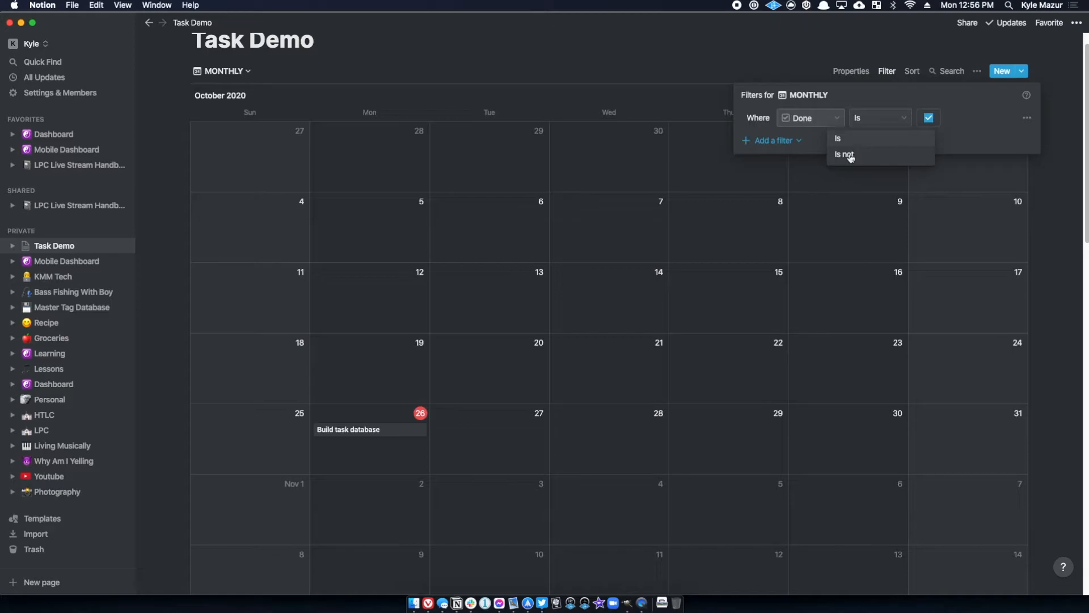
{"action": "left_click", "coordinate": [851, 156]}
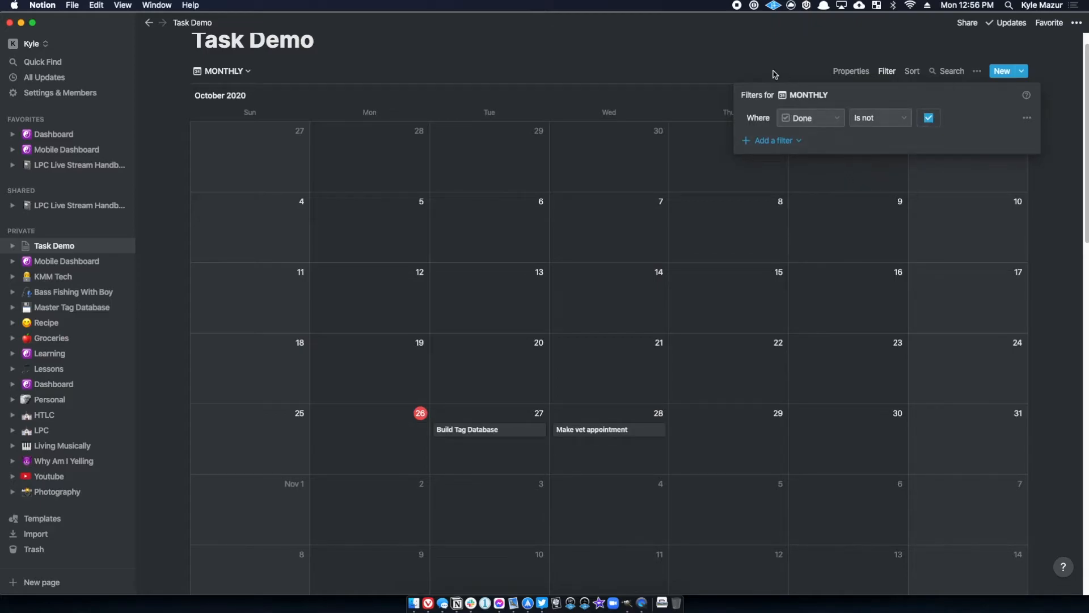
{"action": "left_click", "coordinate": [761, 50]}
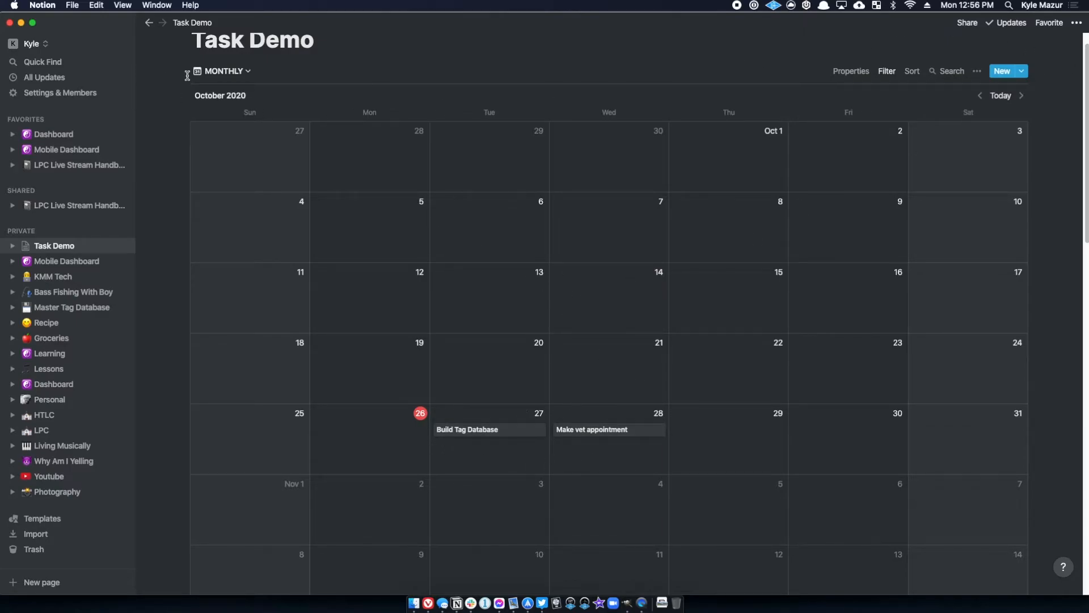
{"action": "left_click", "coordinate": [215, 72]}
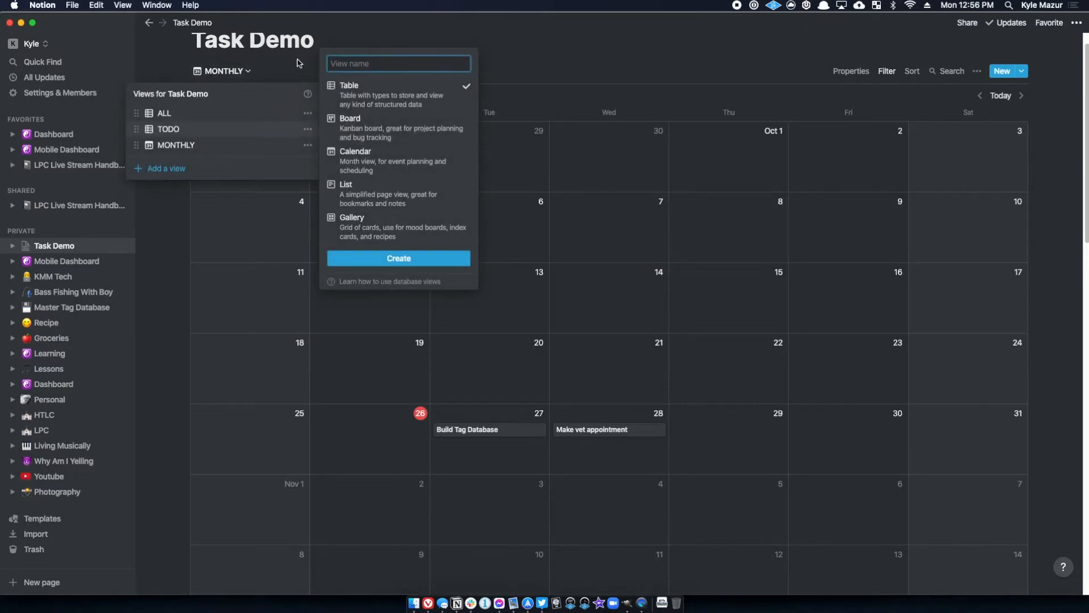
{"action": "left_click", "coordinate": [397, 33]}
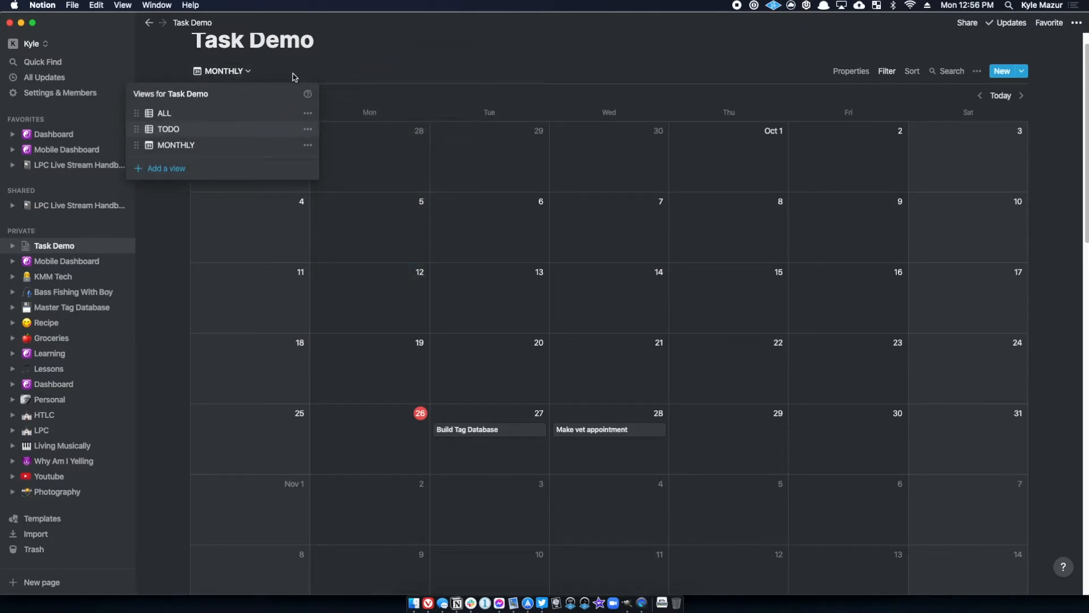
{"action": "left_click", "coordinate": [332, 67]}
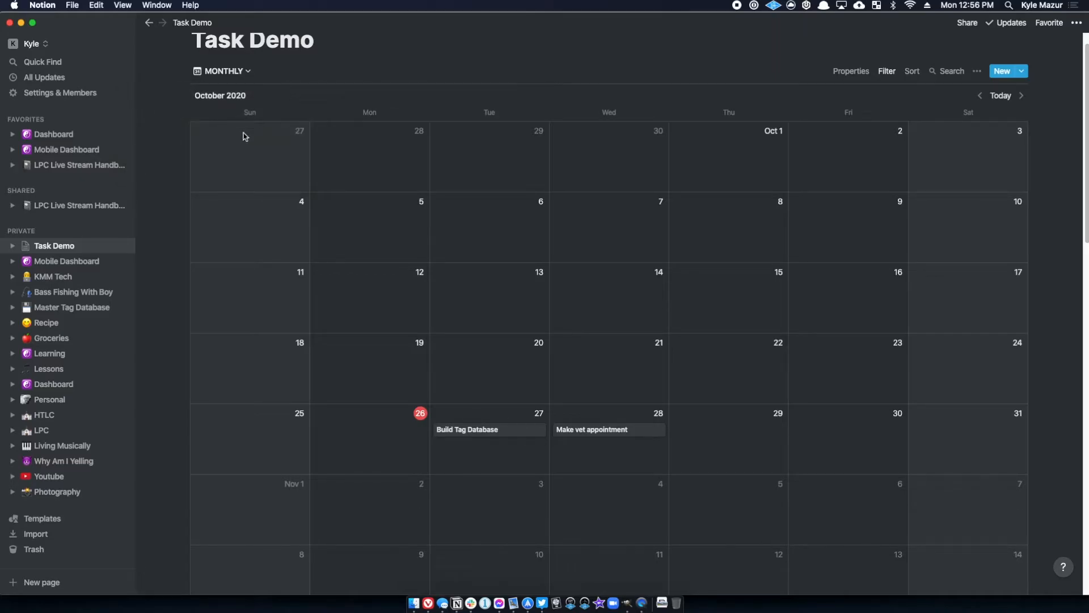
Open the LPC Live Stream Handbook 2.0 page and switch its Live Stream Master Task List to Table view.
{"action": "left_click", "coordinate": [58, 165]}
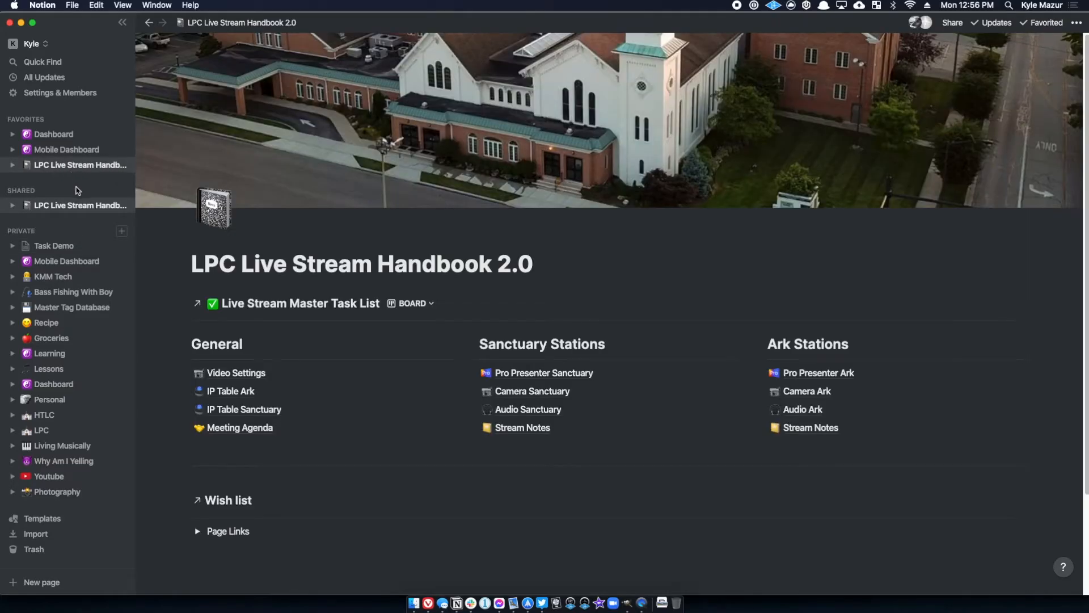
{"action": "left_click", "coordinate": [410, 303]}
{"action": "left_click", "coordinate": [358, 346]}
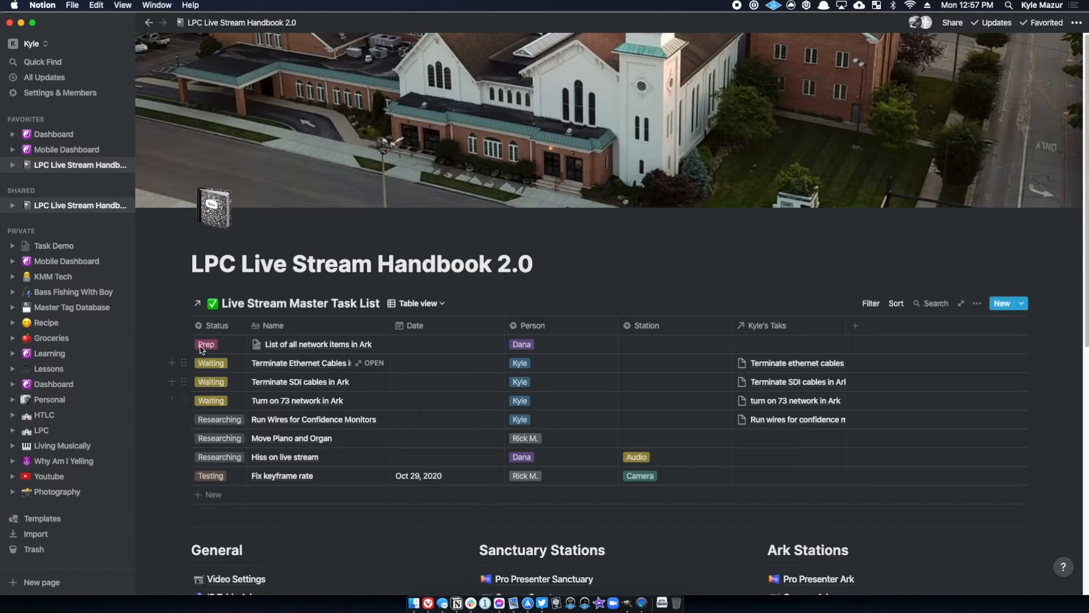
Examine the Status options available for the "List of all network items in Ark" task.
{"action": "left_click", "coordinate": [220, 326]}
{"action": "left_click", "coordinate": [211, 414]}
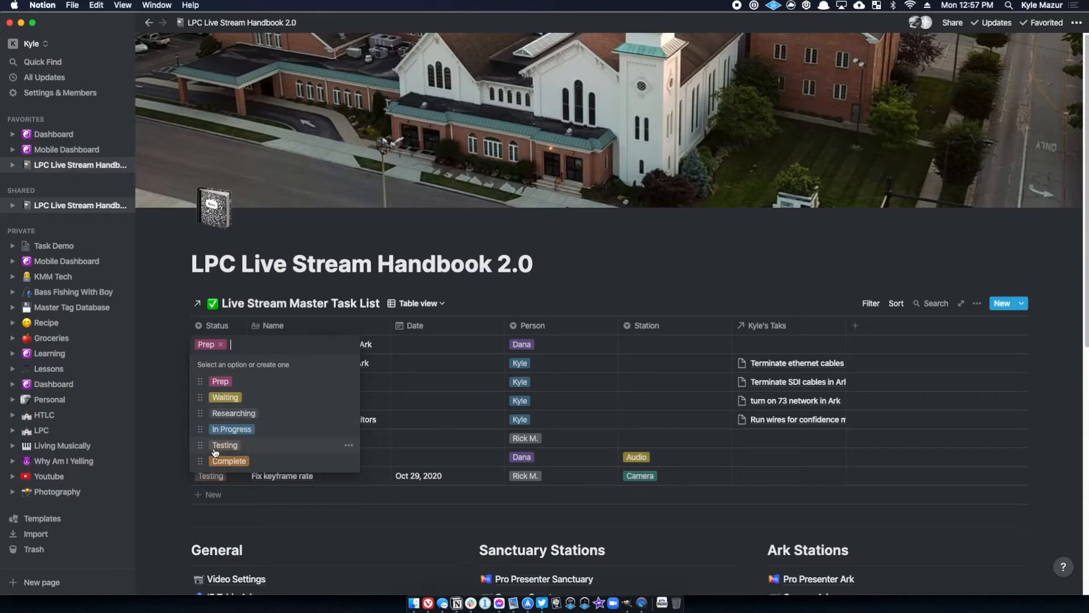
{"action": "left_click", "coordinate": [636, 274]}
Switch the Live Stream Master Task List to the BOARD view and review the filter applied to it.
{"action": "left_click", "coordinate": [424, 305]}
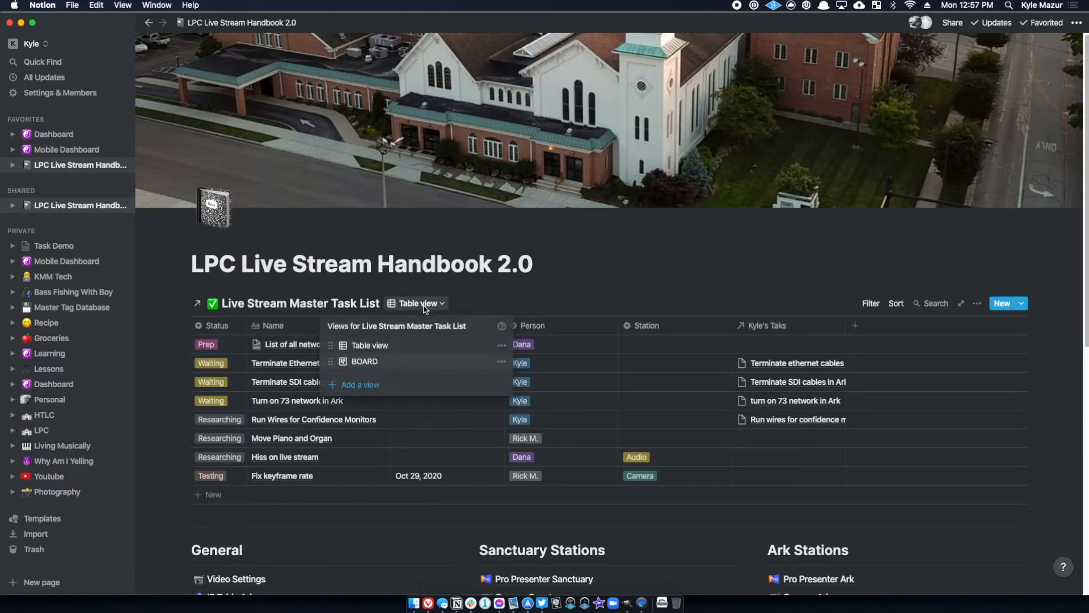
{"action": "left_click", "coordinate": [347, 362]}
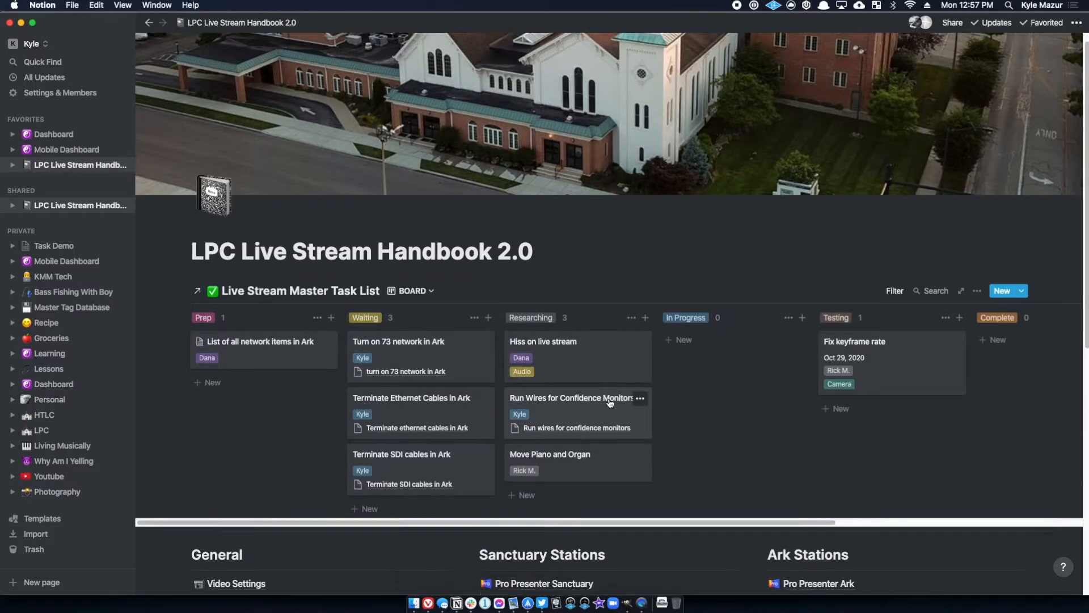
{"action": "scroll", "coordinate": [607, 397], "scroll_direction": "down", "scroll_amount": 5}
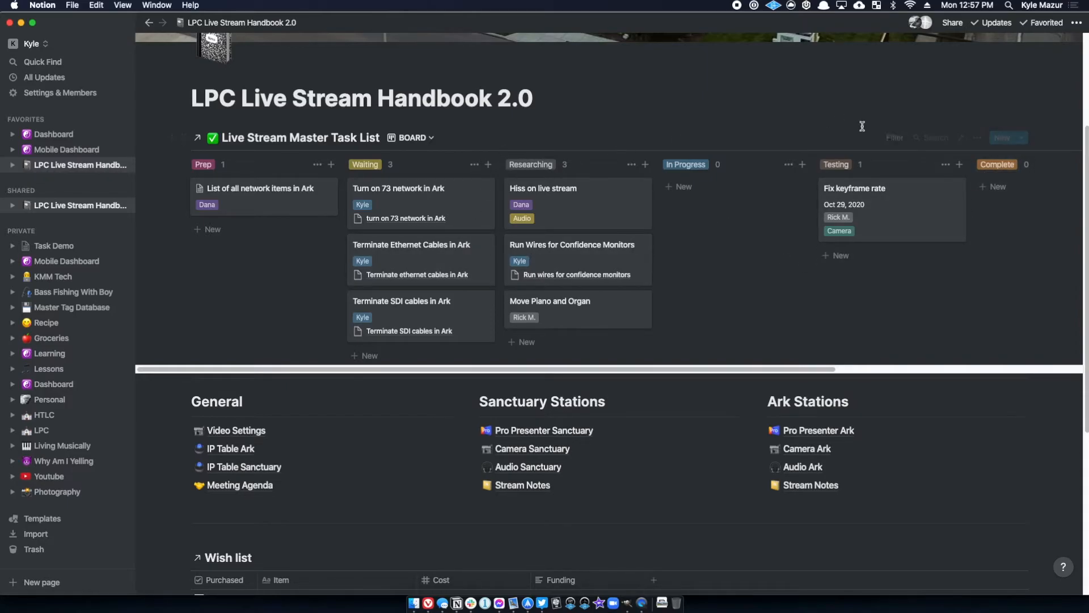
{"action": "left_click", "coordinate": [894, 139]}
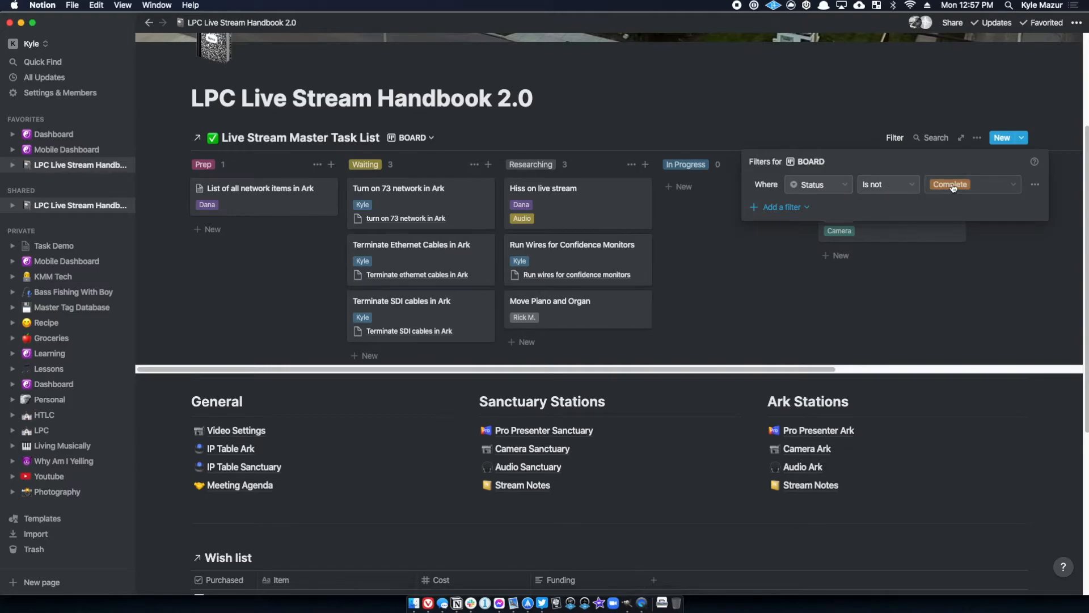
{"action": "left_click", "coordinate": [816, 110]}
Open the full Live Stream Master Task List database and look at its DEFAULT view.
{"action": "left_click", "coordinate": [215, 141]}
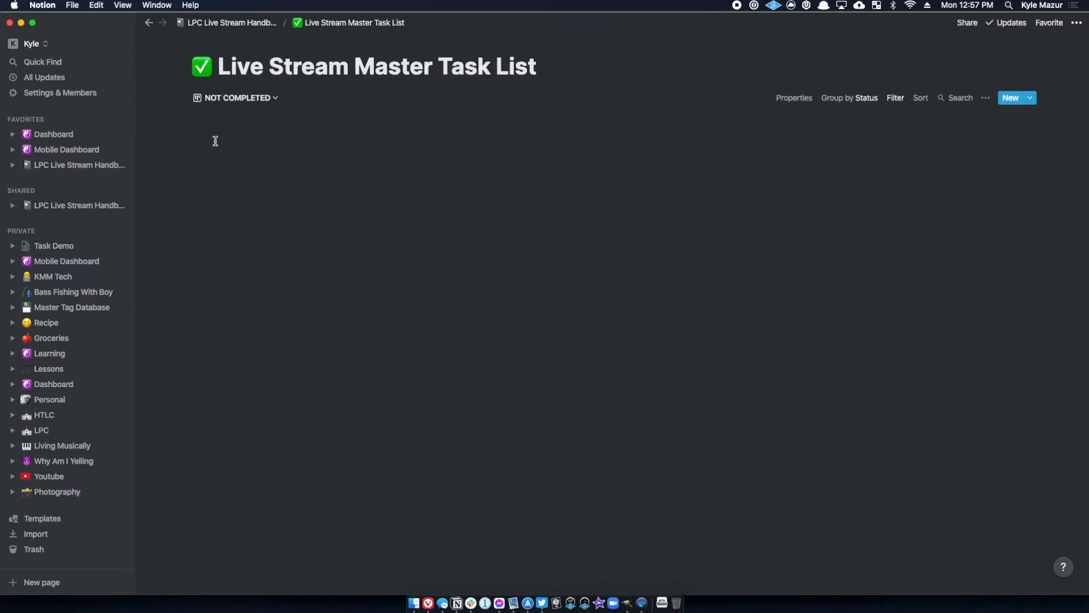
{"action": "left_click", "coordinate": [244, 98]}
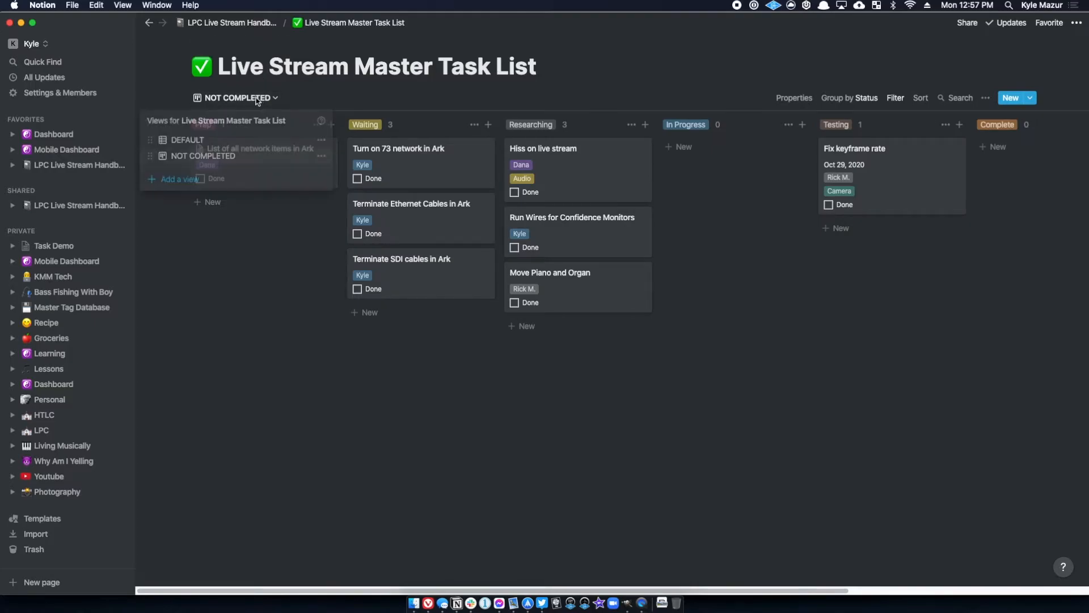
{"action": "left_click", "coordinate": [194, 140]}
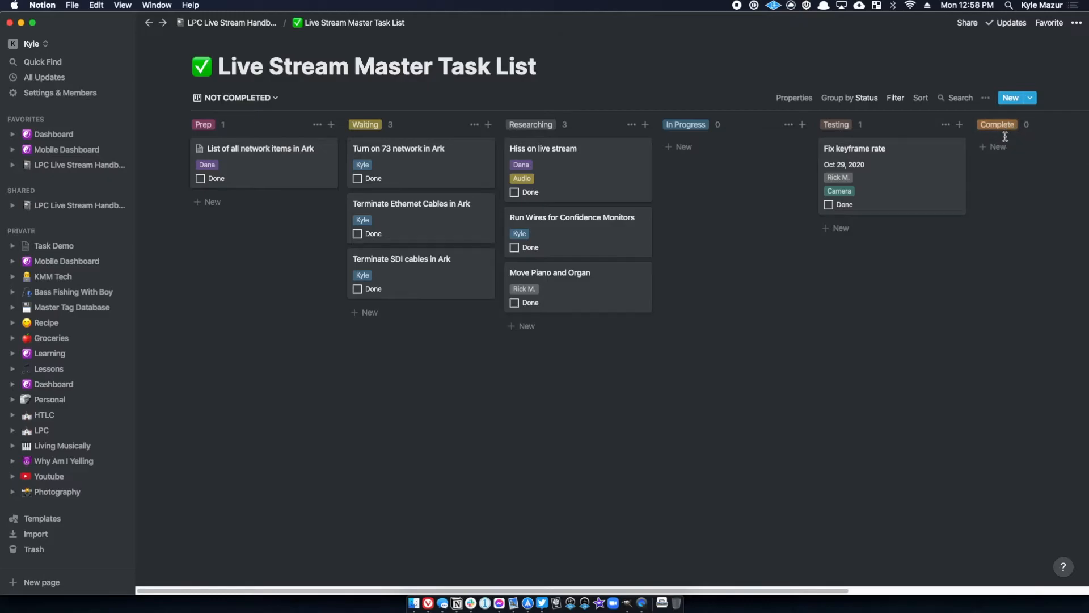
Return to the LPC Live Stream Handbook page and move the "Fix keyframe rate" card from Testing to Complete.
{"action": "left_click", "coordinate": [227, 23]}
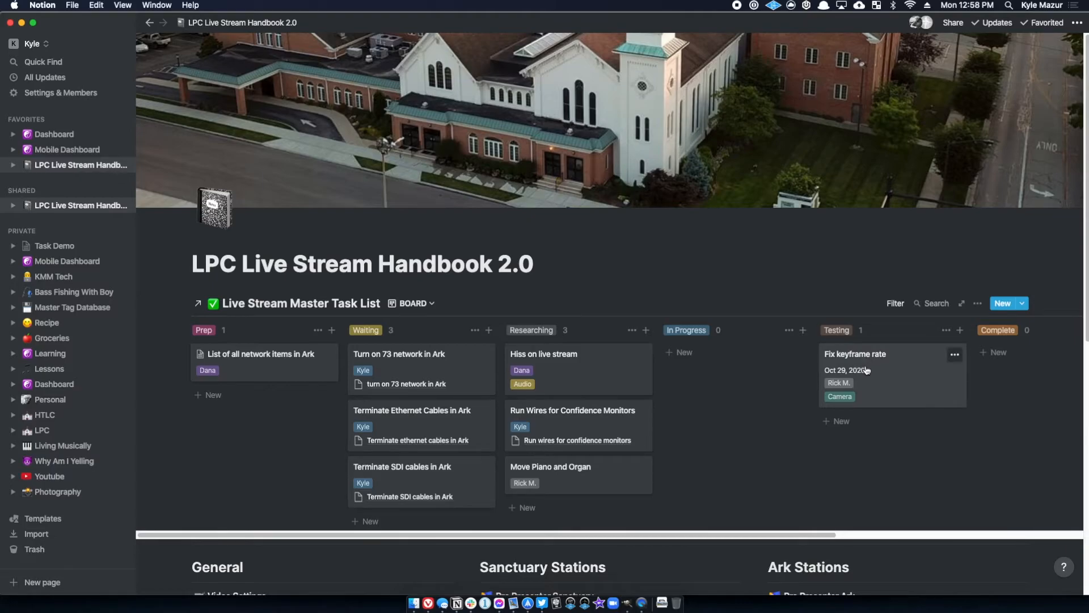
{"action": "left_click_drag", "start_coordinate": [863, 361], "coordinate": [977, 352]}
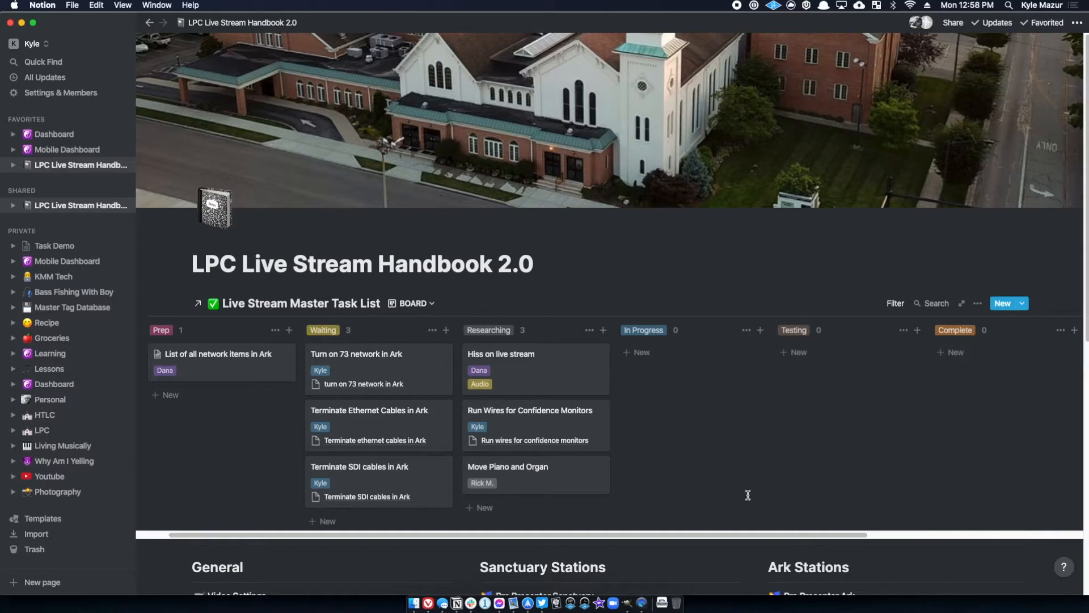
Open the full Live Stream Master Task List in its DEFAULT view and mark the "Fix keyframe rate" task as done.
{"action": "left_click", "coordinate": [258, 304]}
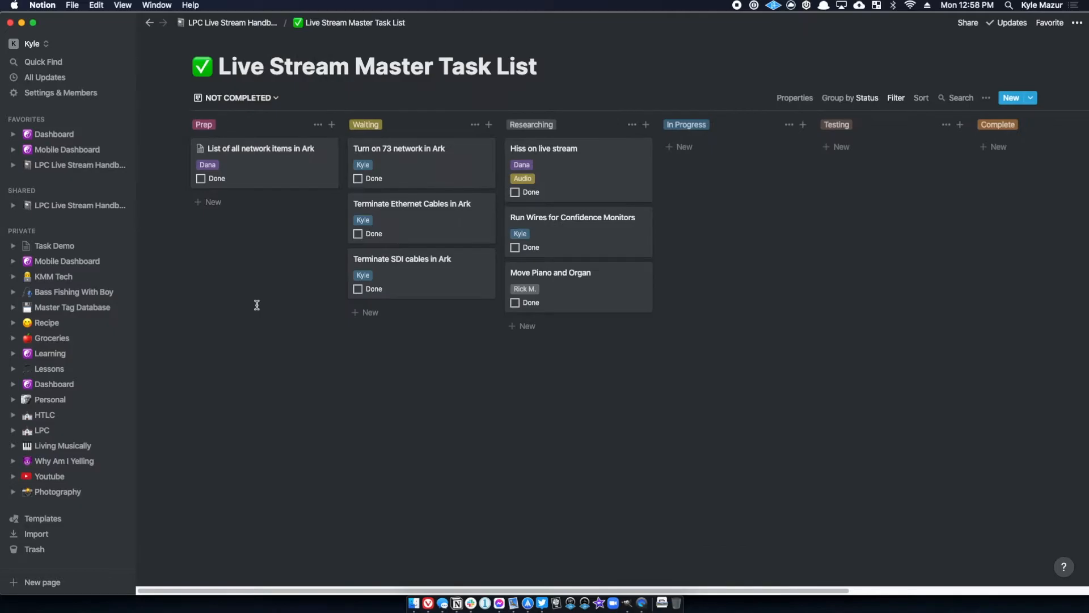
{"action": "left_click", "coordinate": [226, 100]}
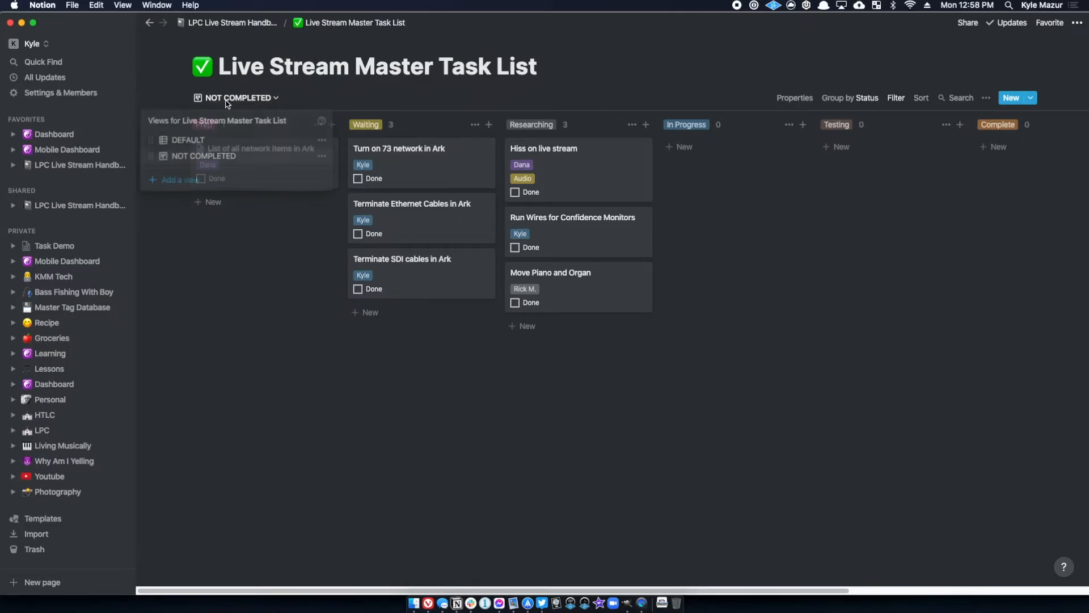
{"action": "left_click", "coordinate": [181, 142]}
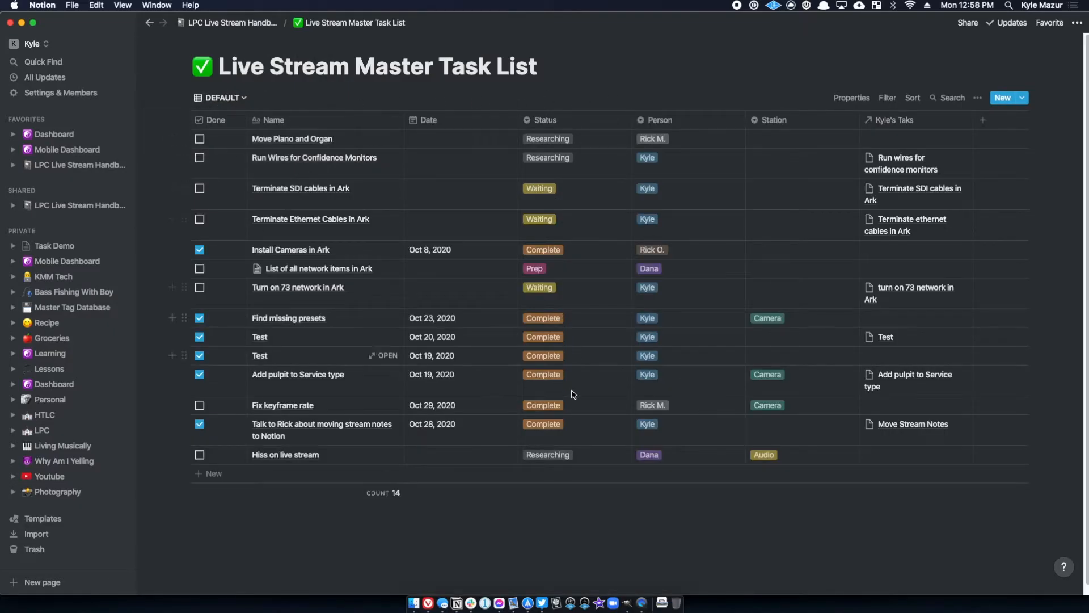
{"action": "scroll", "coordinate": [315, 391], "scroll_direction": "down", "scroll_amount": 1}
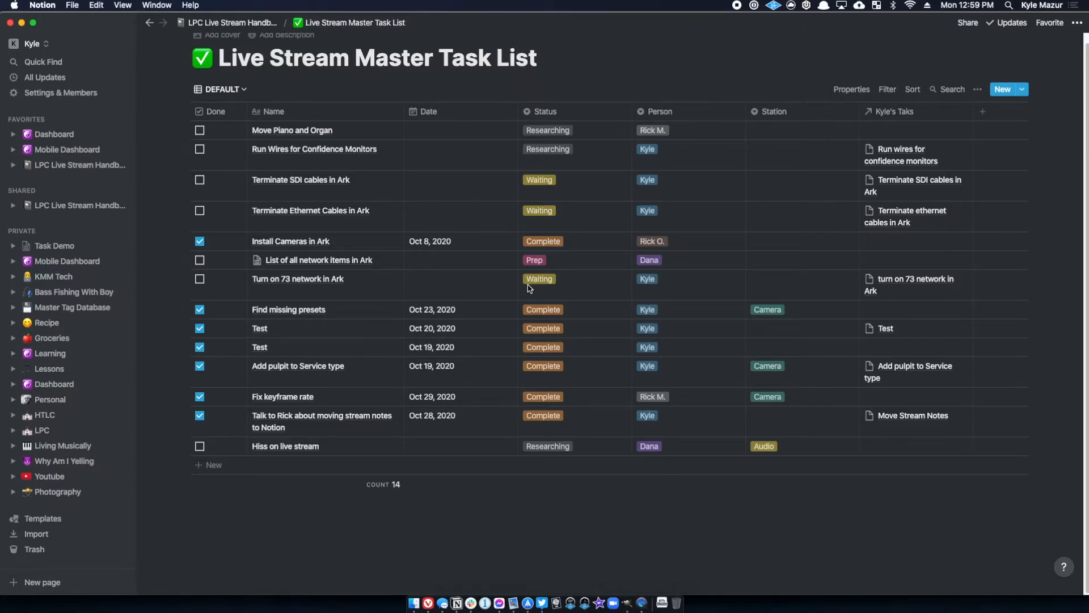
Delete the Done checkbox property from the Live Stream Master Task List.
{"action": "left_click", "coordinate": [218, 116]}
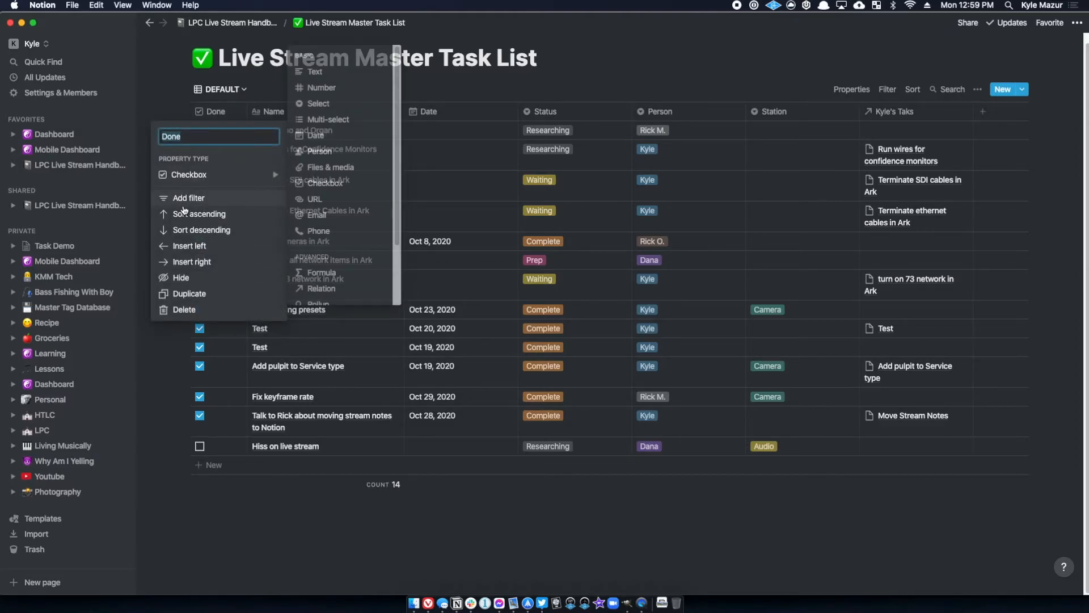
{"action": "left_click", "coordinate": [183, 310]}
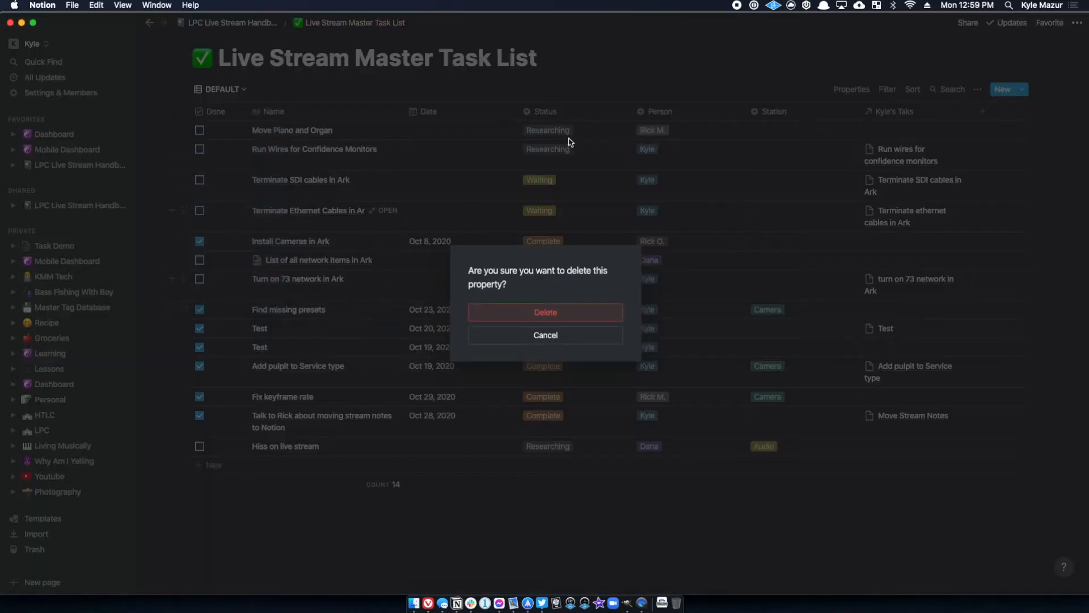
{"action": "left_click", "coordinate": [551, 312]}
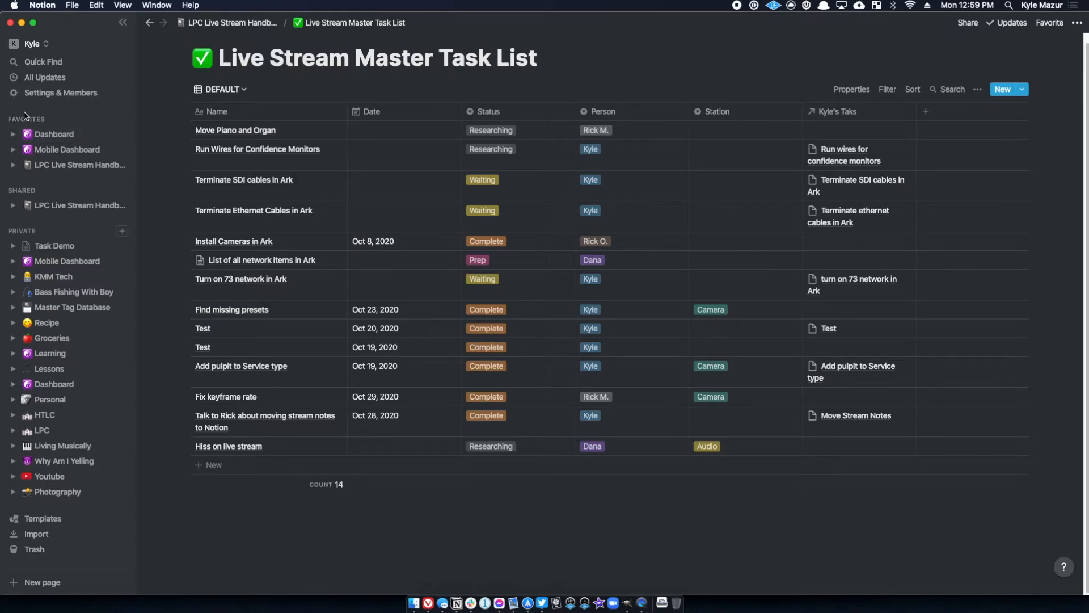
Open the ALL view of the Task Demo database and delete its Done property.
{"action": "left_click", "coordinate": [51, 246]}
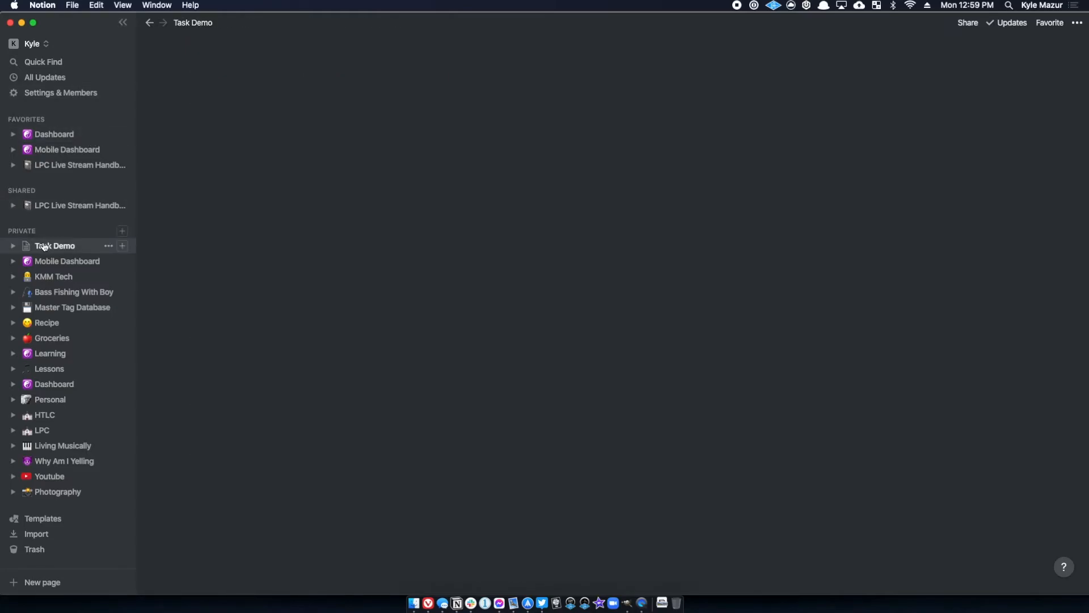
{"action": "left_click", "coordinate": [237, 98]}
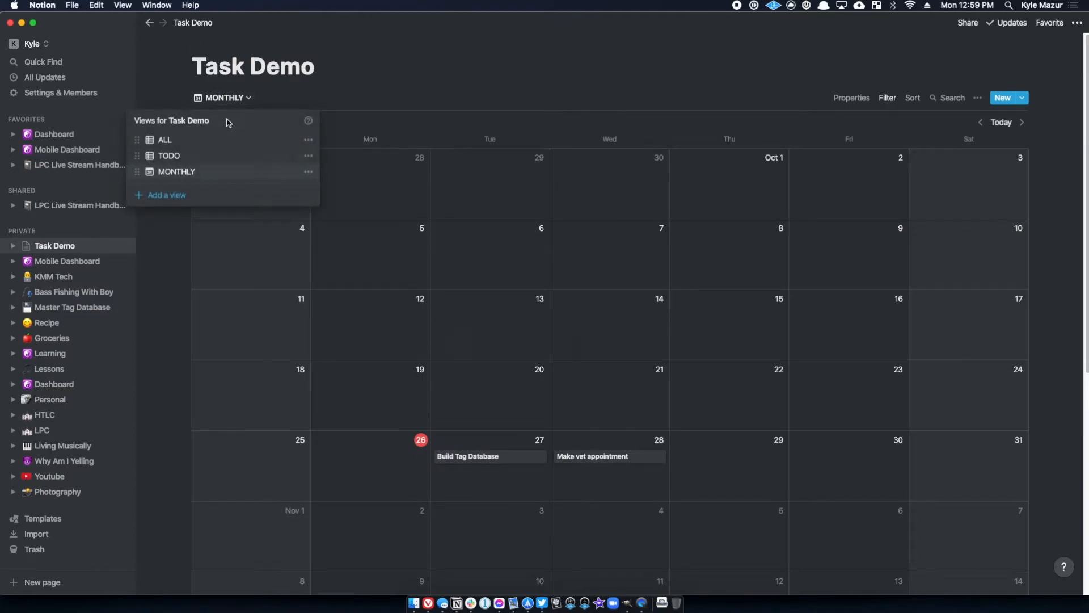
{"action": "left_click", "coordinate": [168, 140]}
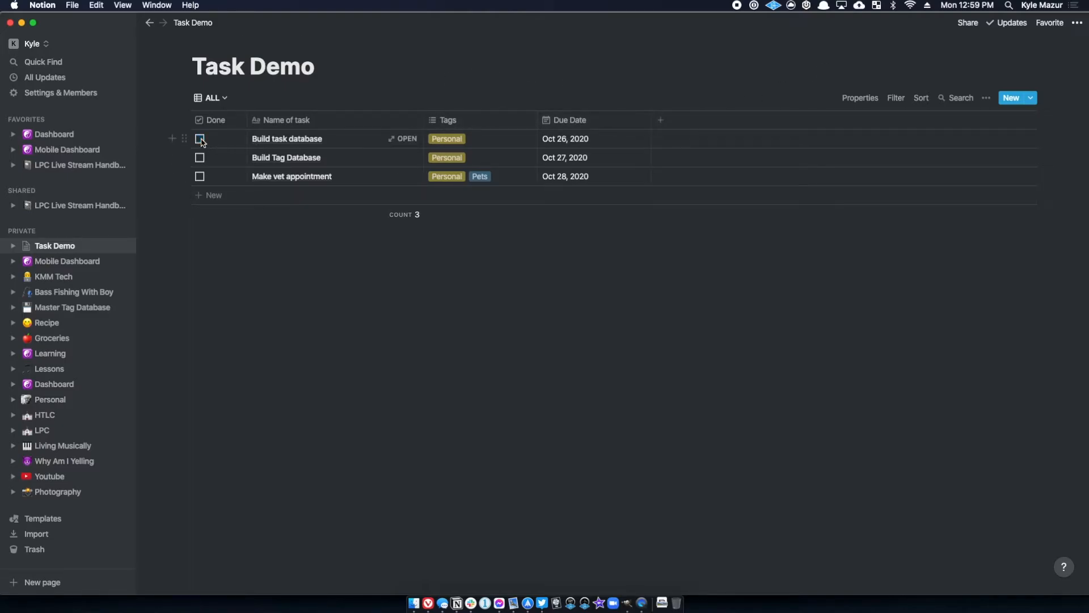
{"action": "left_click", "coordinate": [217, 120]}
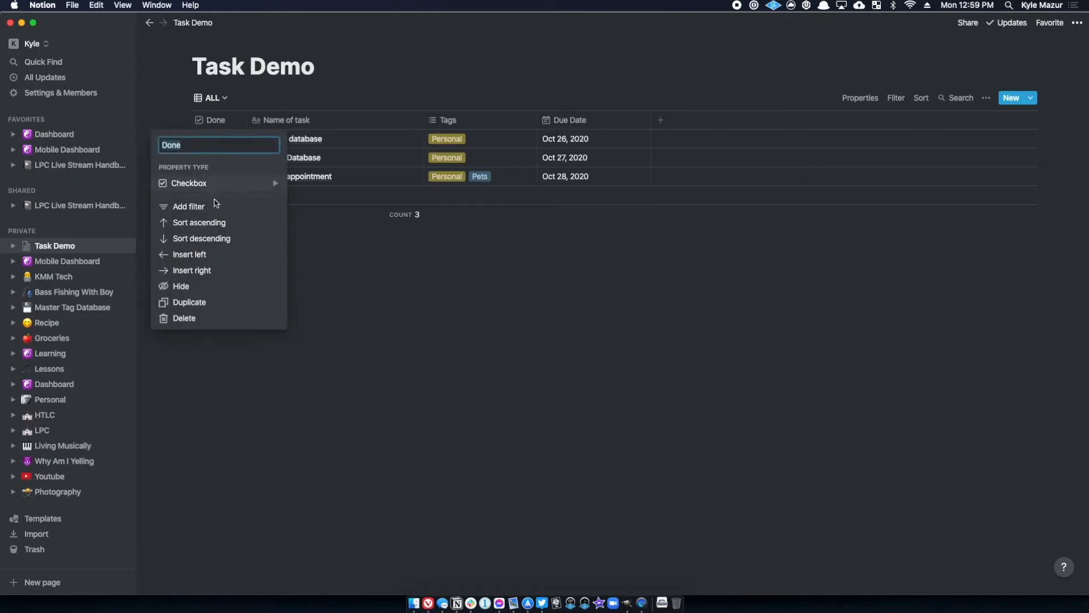
{"action": "left_click", "coordinate": [202, 317]}
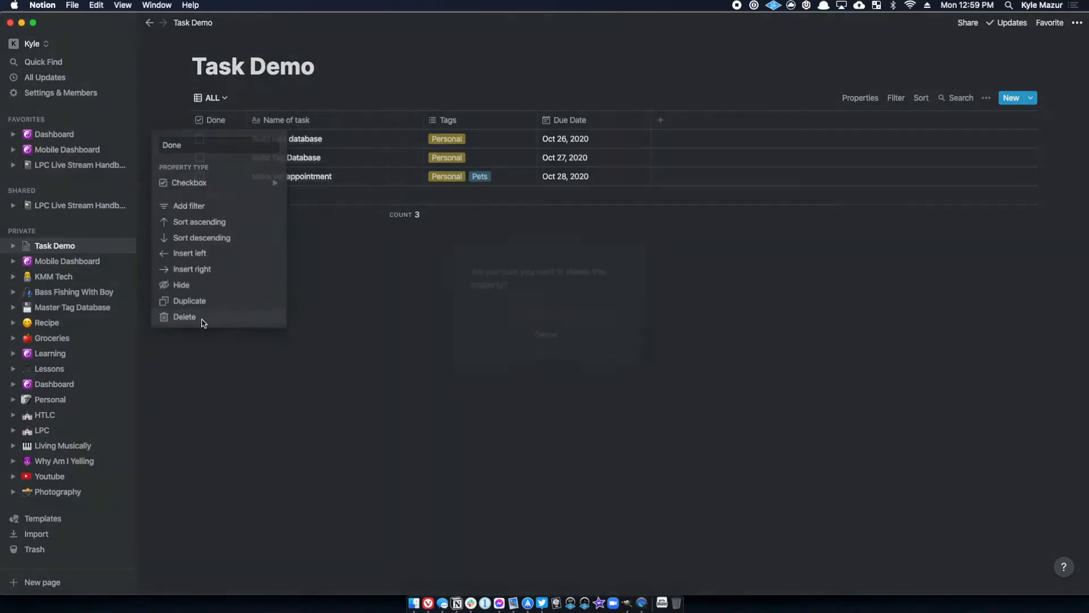
{"action": "left_click", "coordinate": [514, 312]}
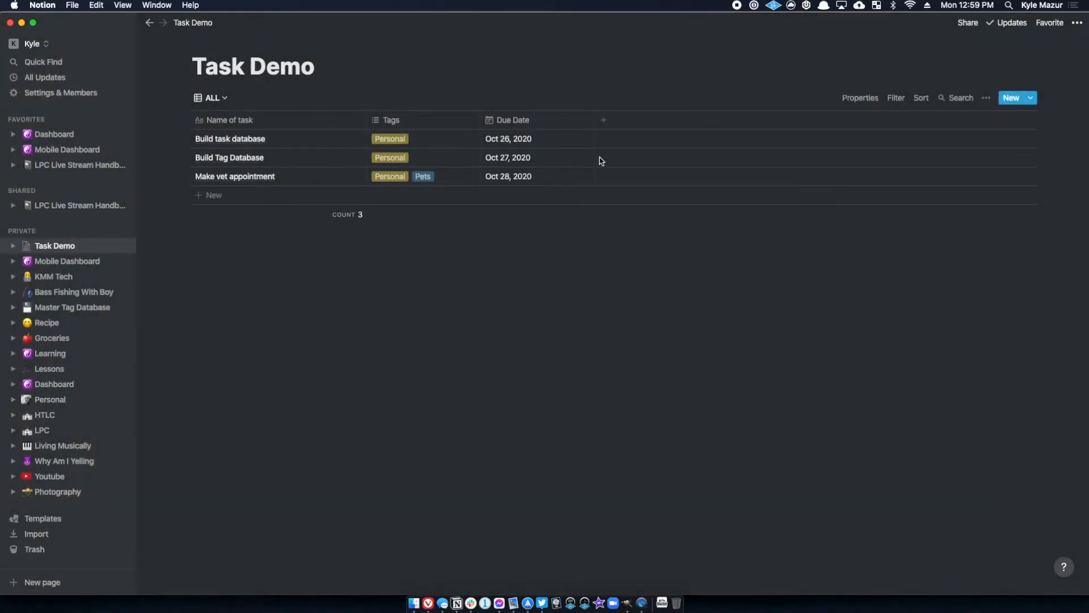
Add a property named Status to the Task Demo table and set its type to Select.
{"action": "left_click", "coordinate": [604, 119]}
{"action": "type", "text": "T"}
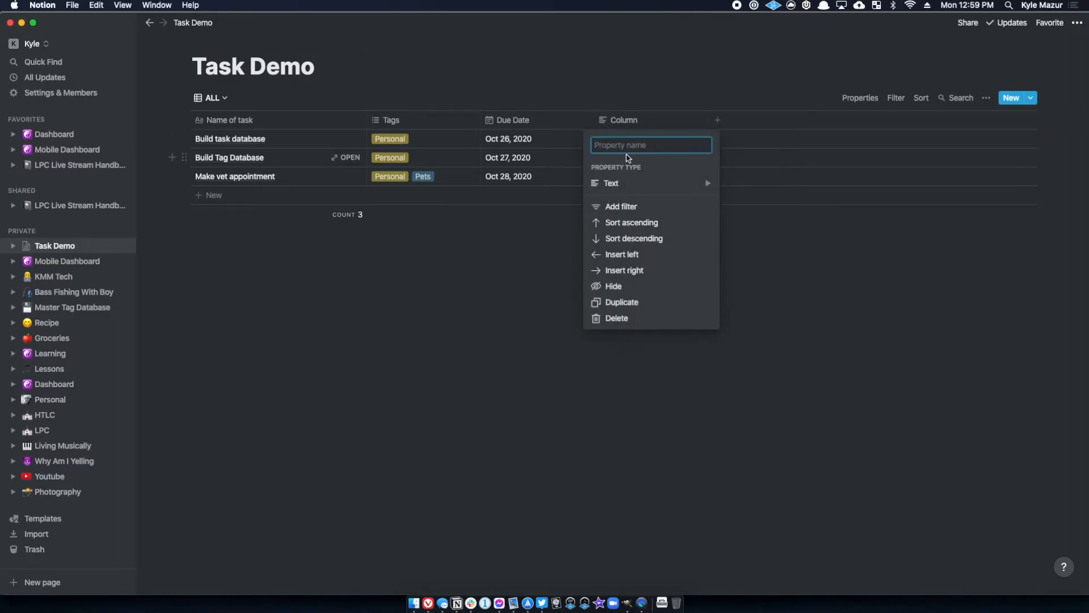
{"action": "type", "text": "Status"}
{"action": "key", "text": "Return"}
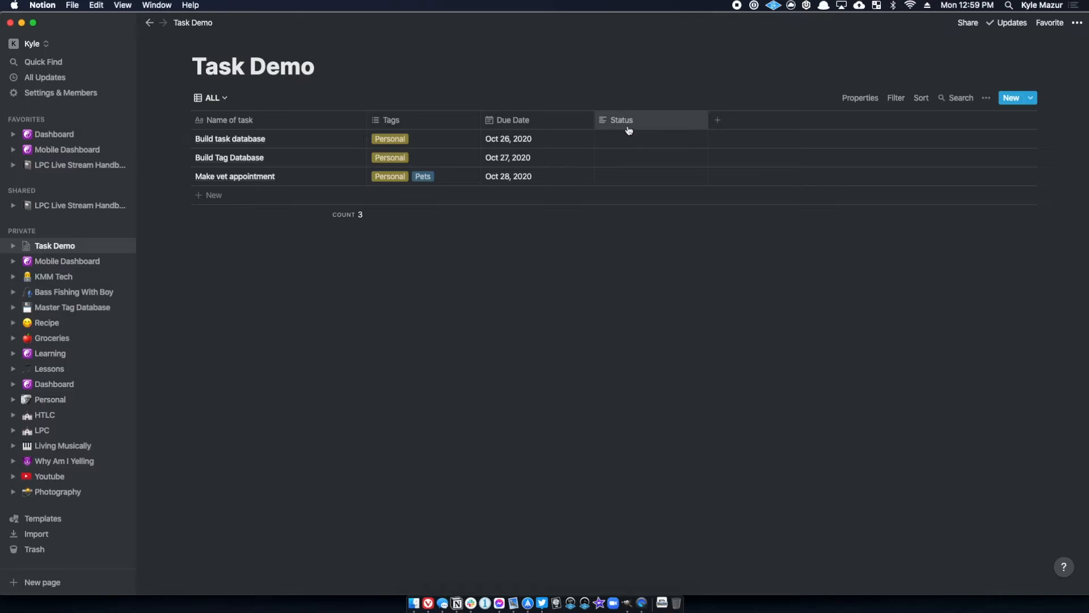
{"action": "left_click", "coordinate": [629, 130]}
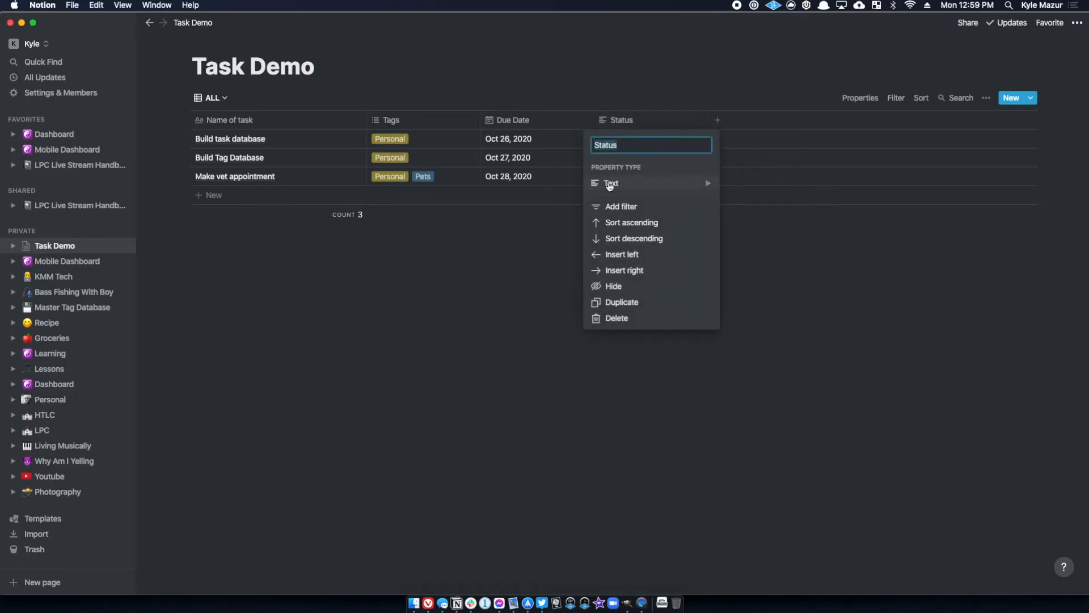
{"action": "mouse_move", "coordinate": [608, 182]}
{"action": "left_click", "coordinate": [757, 114]}
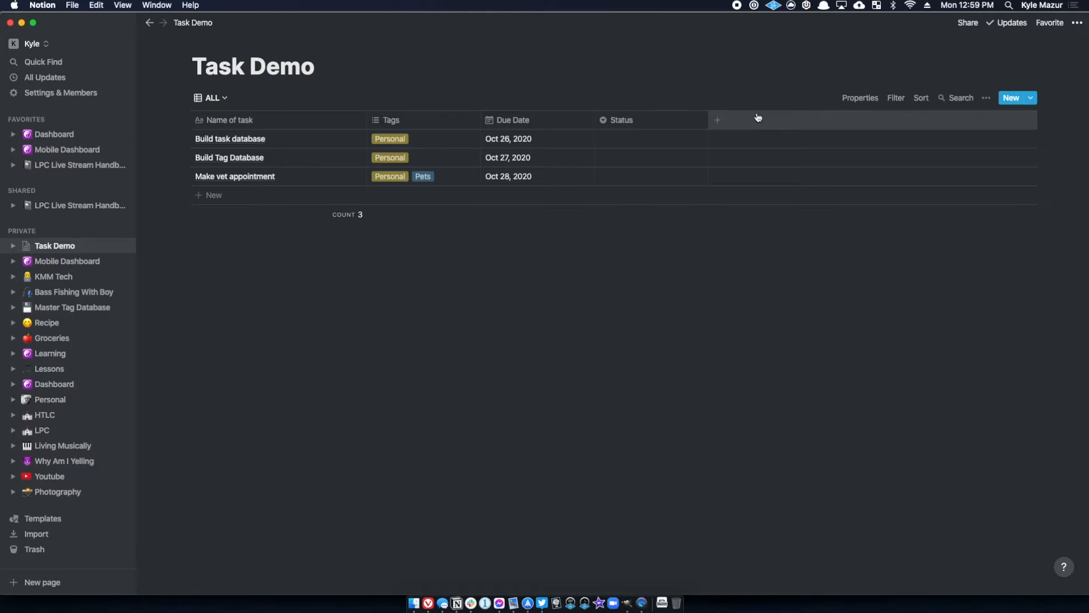
Create the Status options Prep and In Progress, using the Status cell of the "Build task database" task.
{"action": "left_click", "coordinate": [615, 119]}
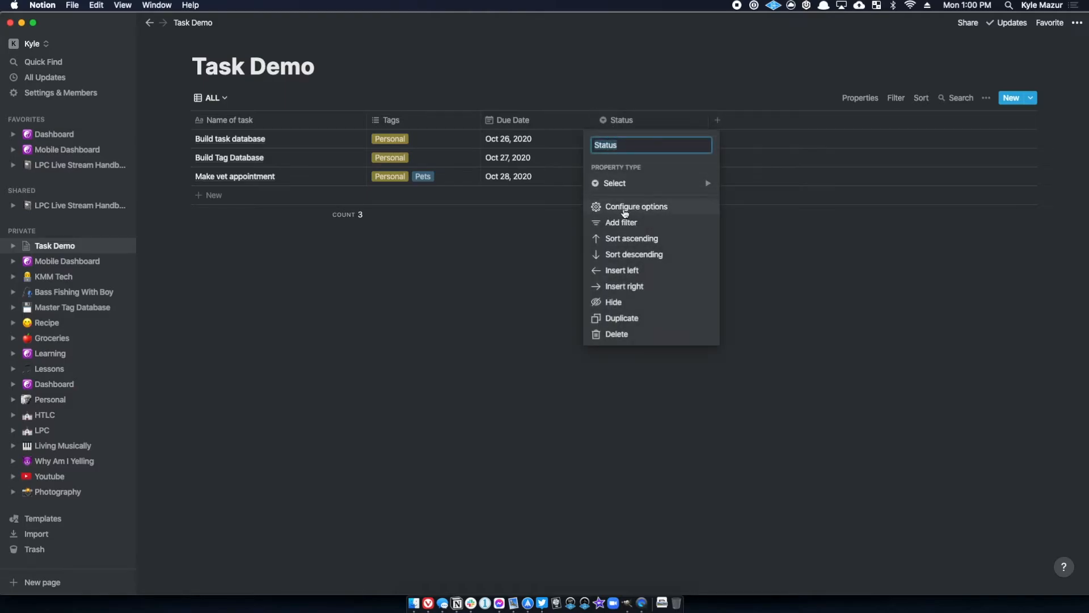
{"action": "left_click", "coordinate": [624, 207]}
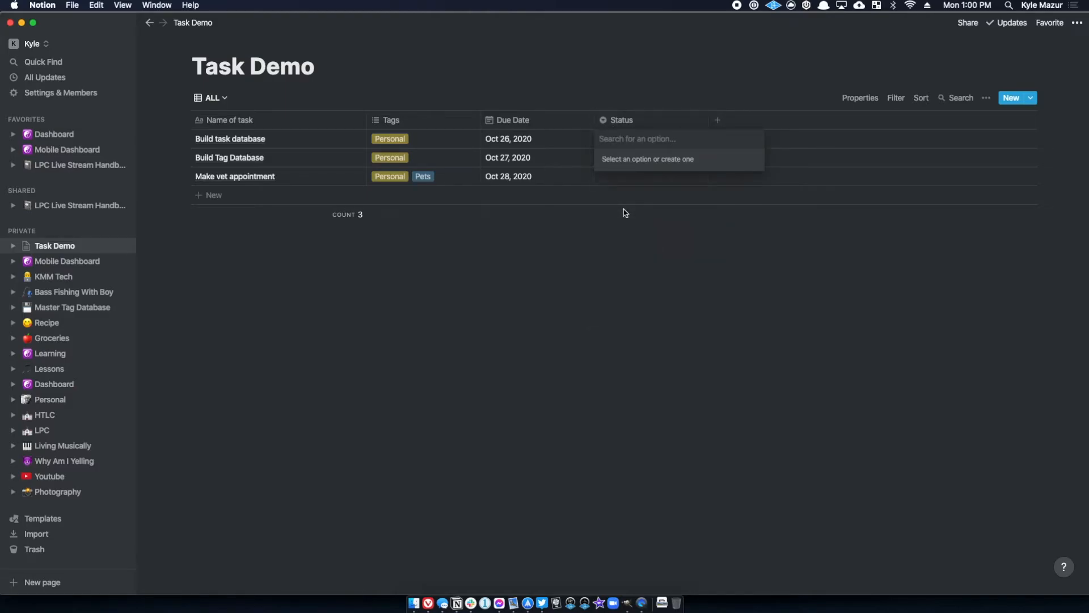
{"action": "type", "text": "Prep"}
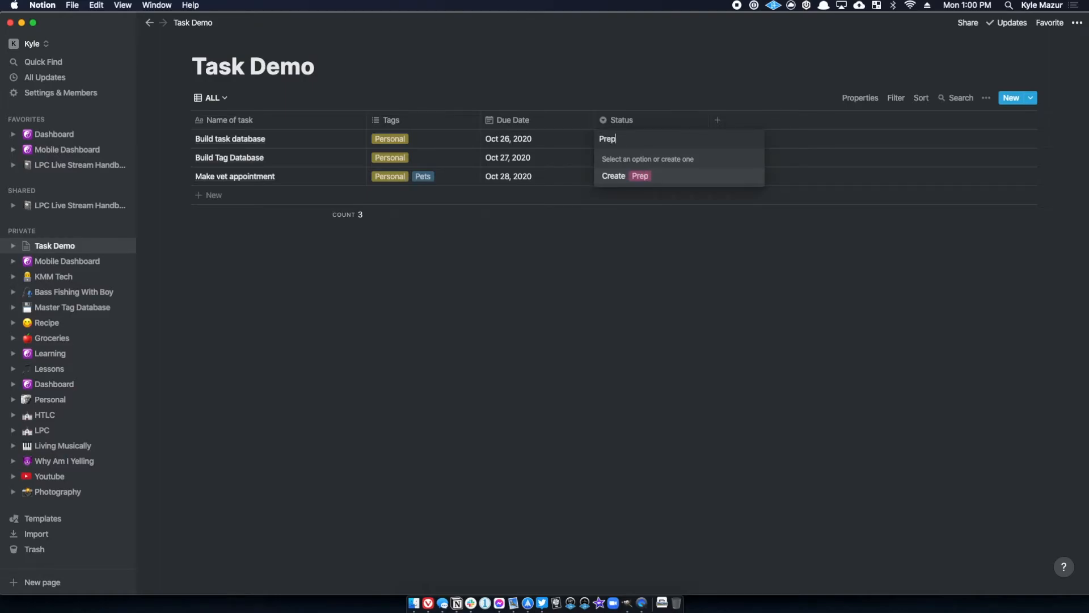
{"action": "key", "text": "Return"}
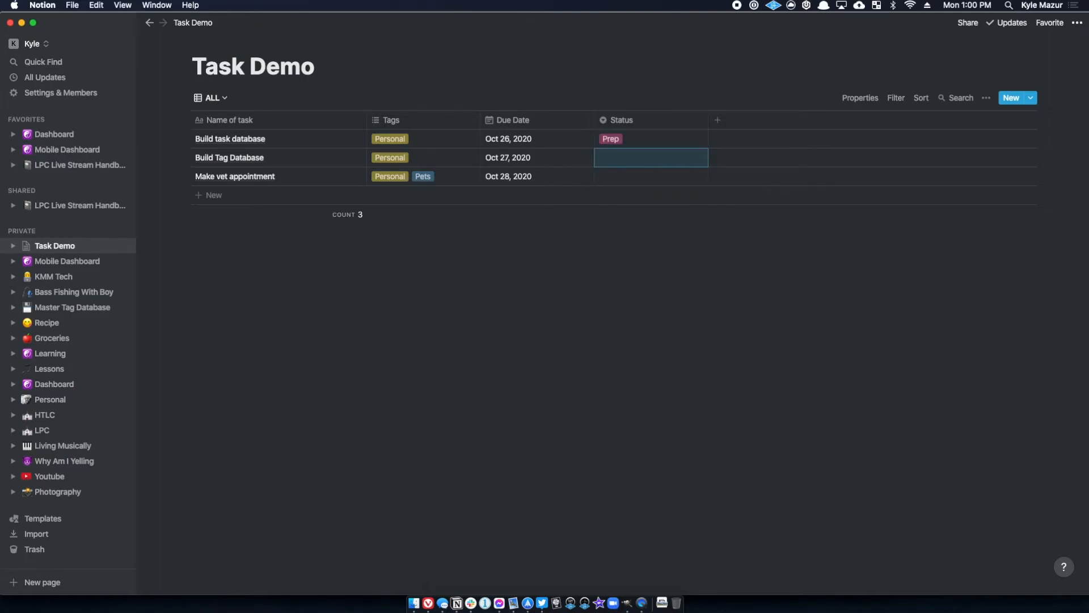
{"action": "left_click", "coordinate": [608, 140]}
{"action": "type", "text": "i"}
{"action": "key", "text": "BackSpace"}
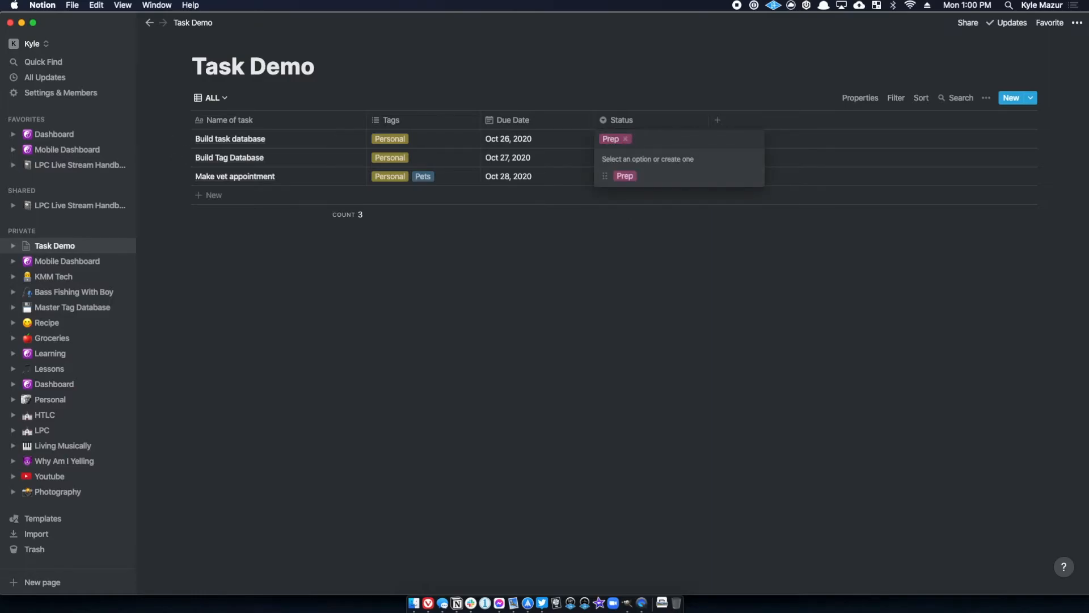
{"action": "type", "text": "In Progress"}
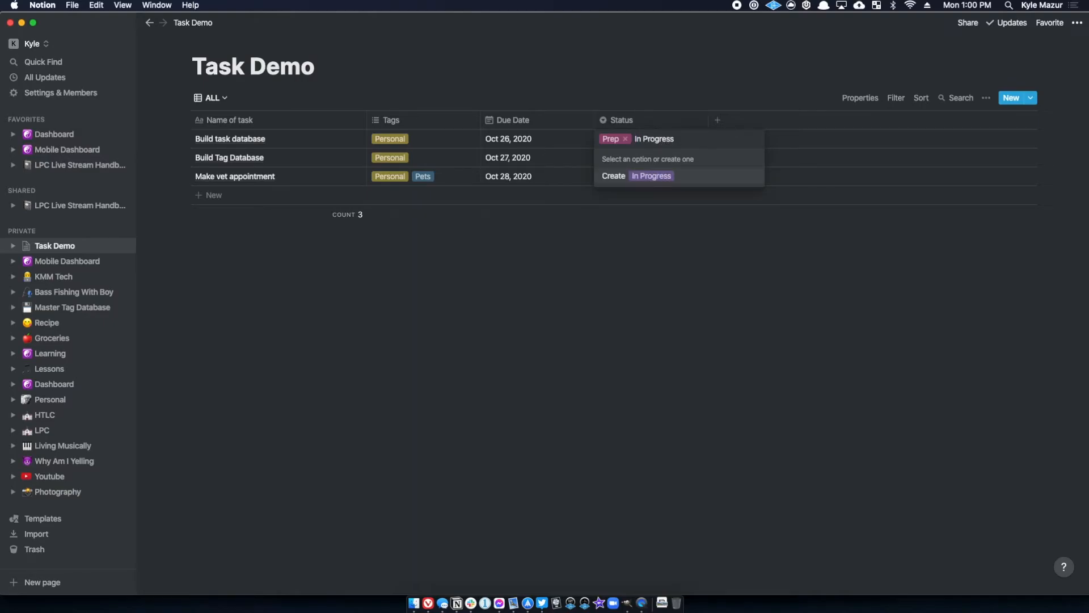
{"action": "key", "text": "Return"}
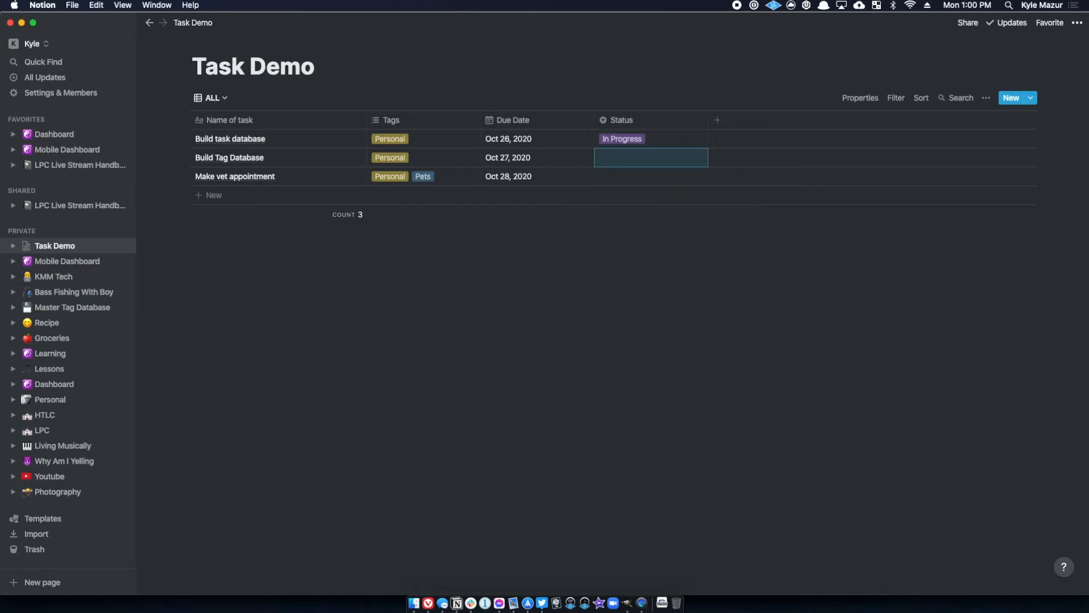
Create the Status option Testing on the "Build task database" task and the option Complete on the "Build Tag Database" task.
{"action": "key", "text": "Up"}
{"action": "key", "text": "Return"}
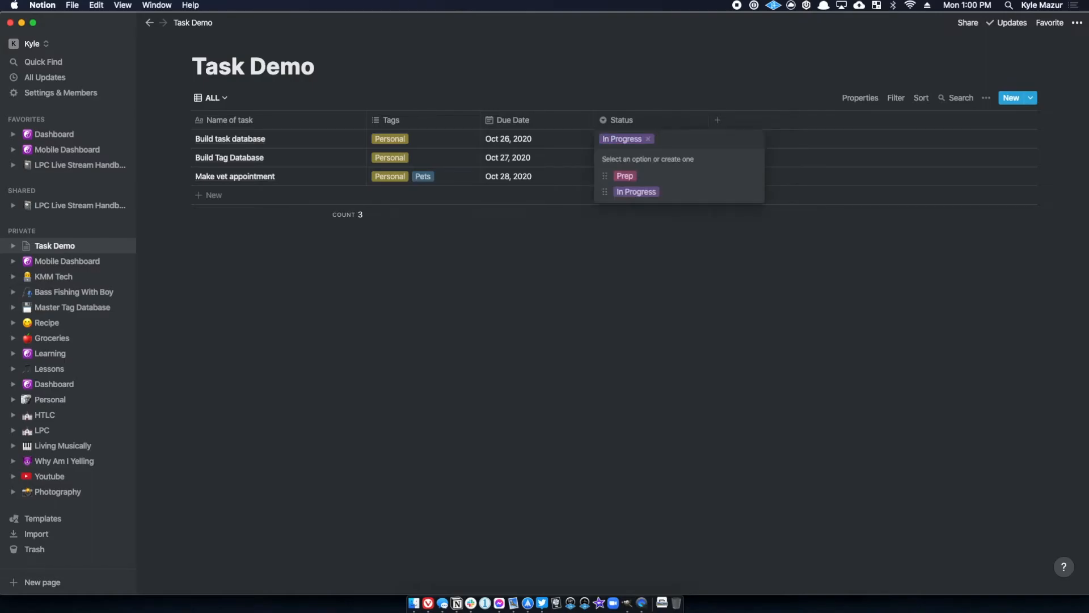
{"action": "type", "text": "Te"}
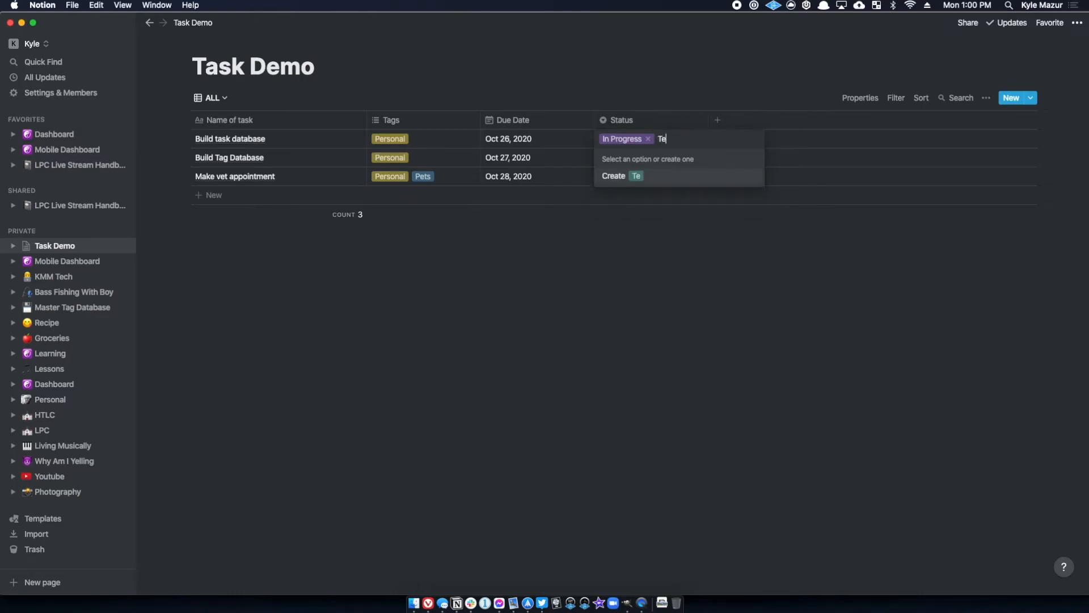
{"action": "type", "text": "sting Com"}
{"action": "key", "text": "BackSpace"}
{"action": "key", "text": "BackSpace"}
{"action": "key", "text": "BackSpace"}
{"action": "key", "text": "BackSpace"}
{"action": "key", "text": "Return"}
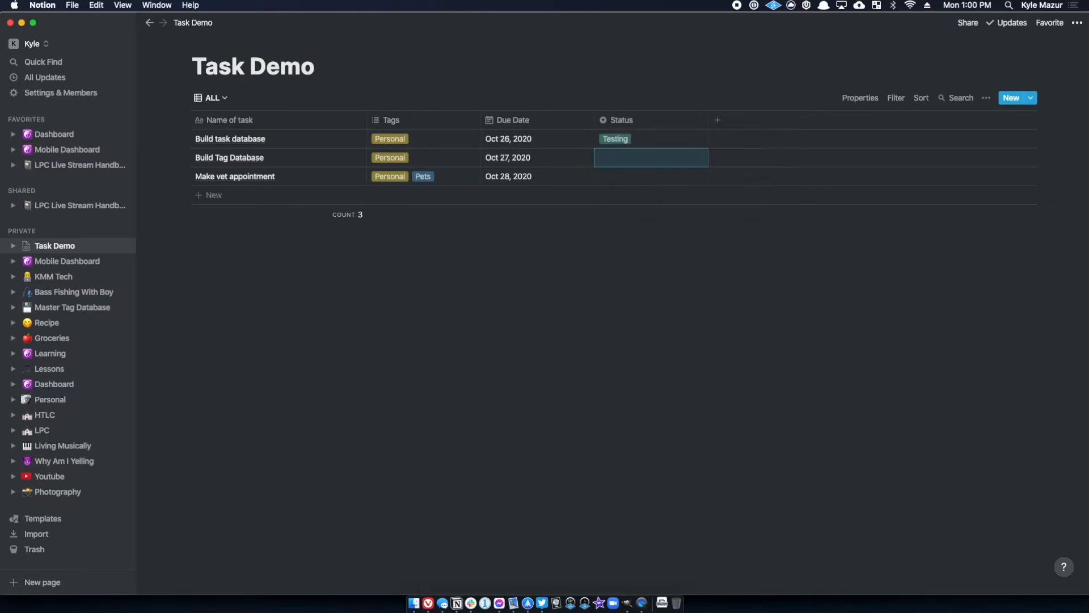
{"action": "key", "text": "Return"}
{"action": "type", "text": "Complete"}
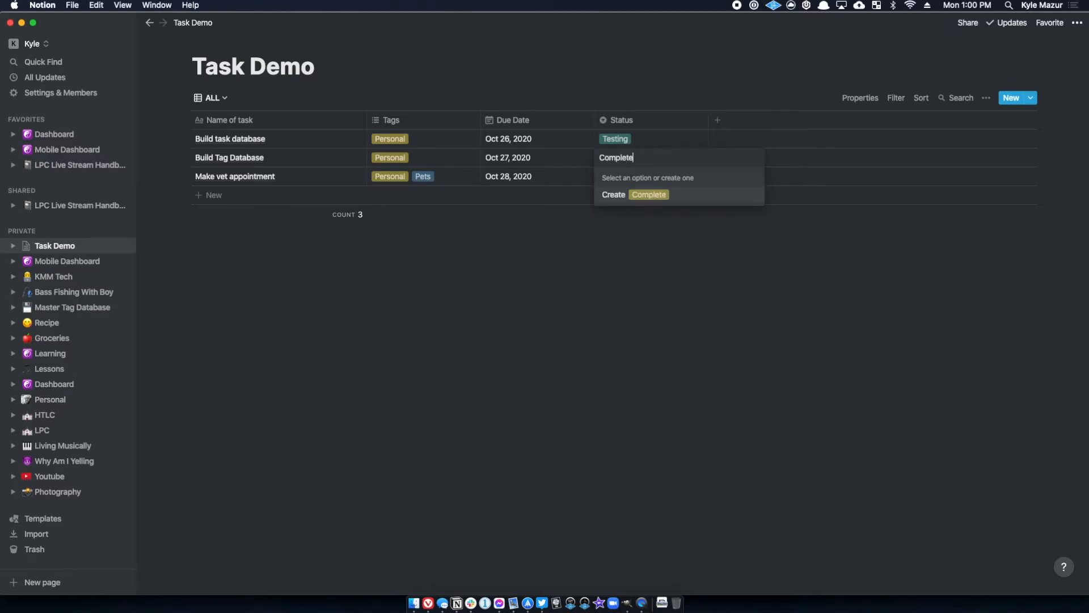
{"action": "key", "text": "Return"}
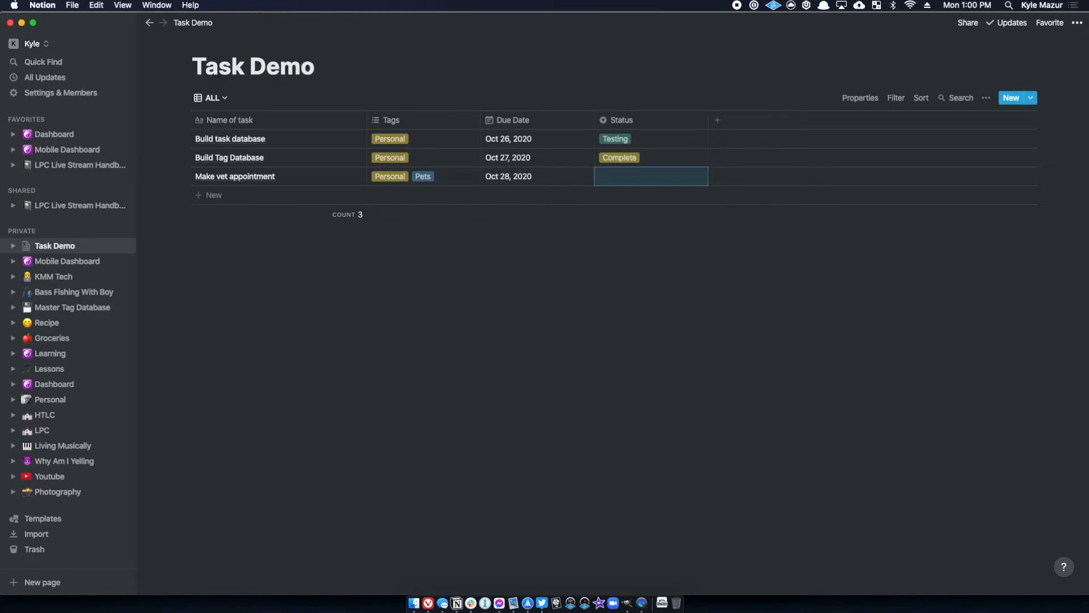
Clear the Status values from the "Build Tag Database" and "Build task database" tasks.
{"action": "left_click", "coordinate": [619, 155]}
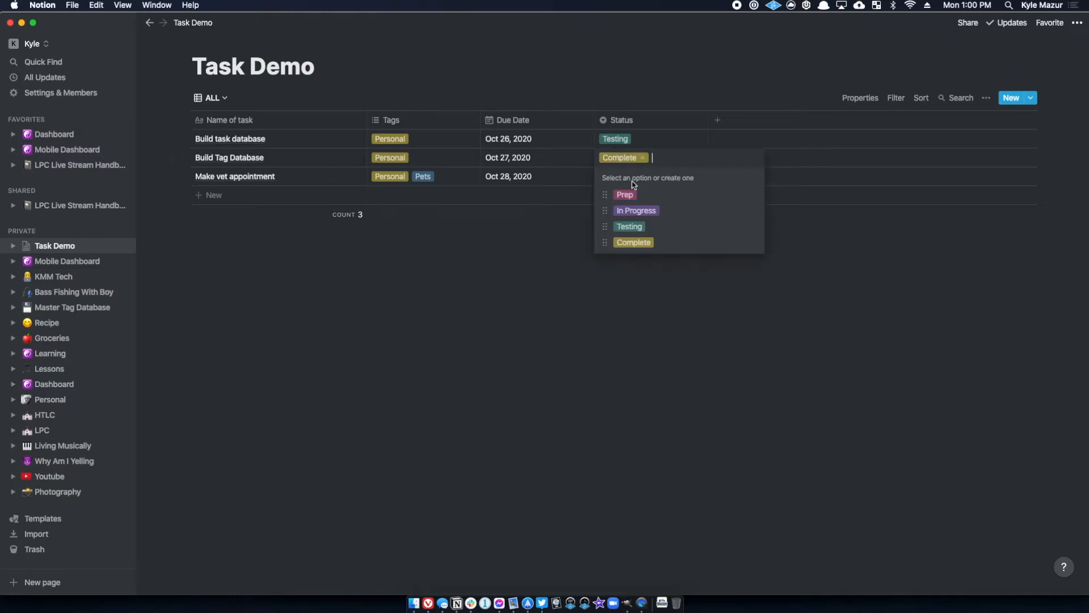
{"action": "left_click", "coordinate": [641, 158]}
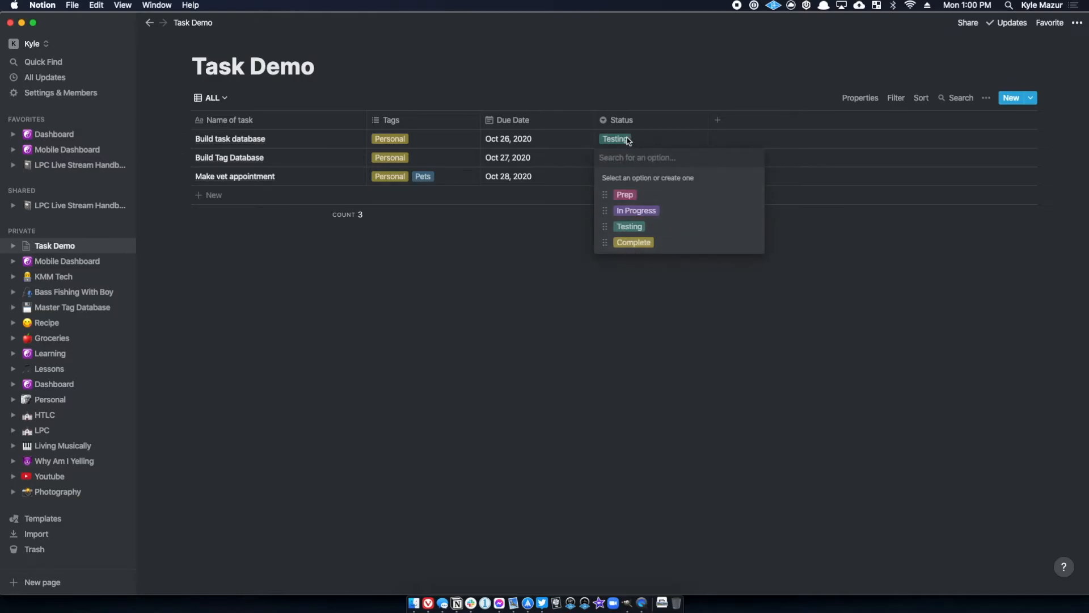
{"action": "key", "text": "Escape"}
{"action": "left_click", "coordinate": [624, 140]}
{"action": "left_click", "coordinate": [635, 139]}
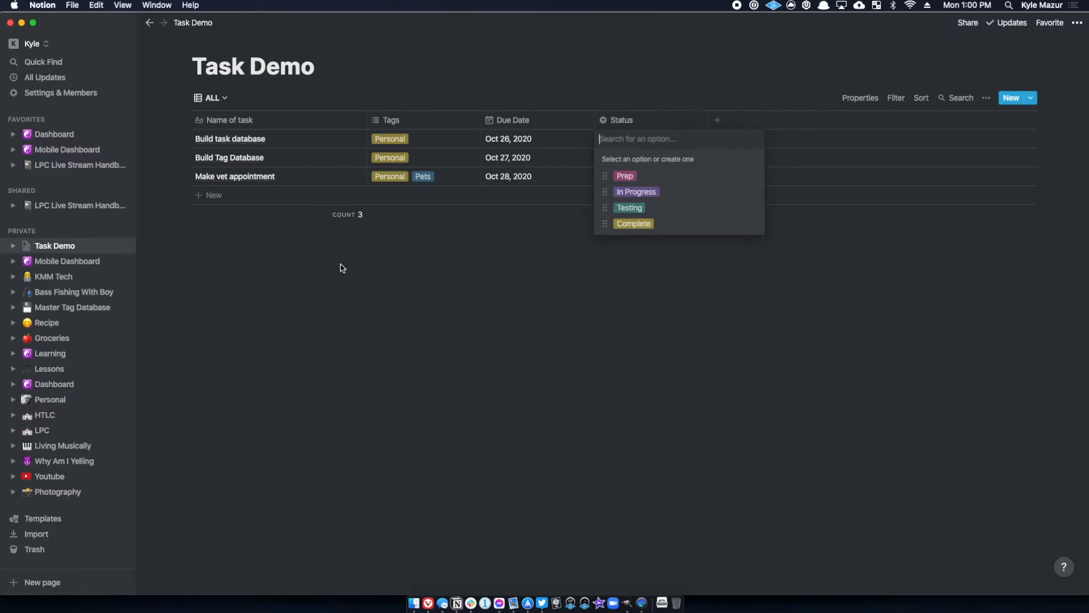
{"action": "key", "text": "Escape"}
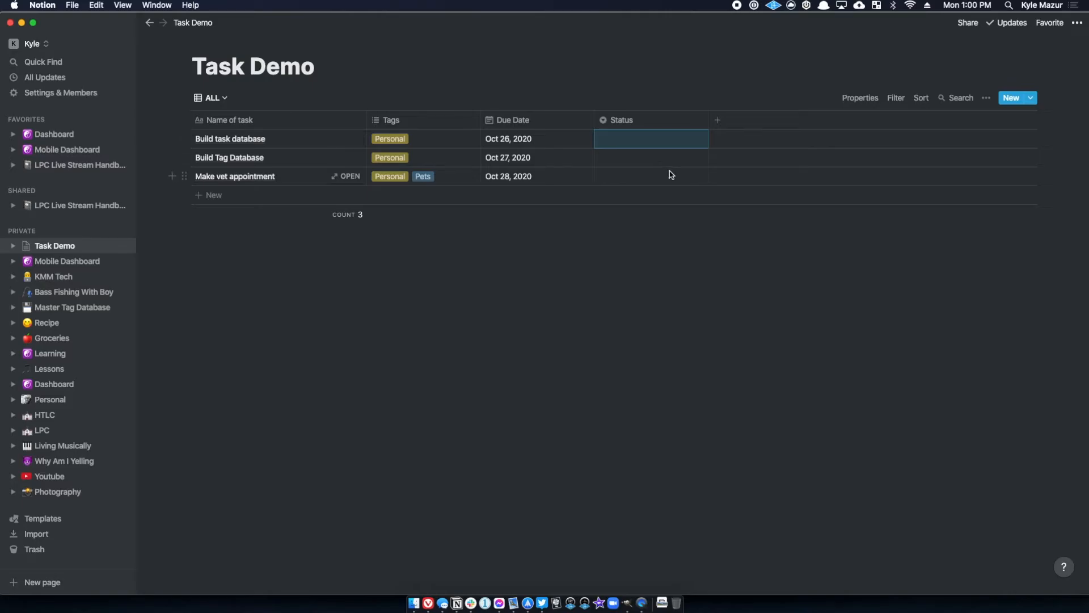
Set the Status of the "Build task database" task to Testing.
{"action": "left_click", "coordinate": [641, 142]}
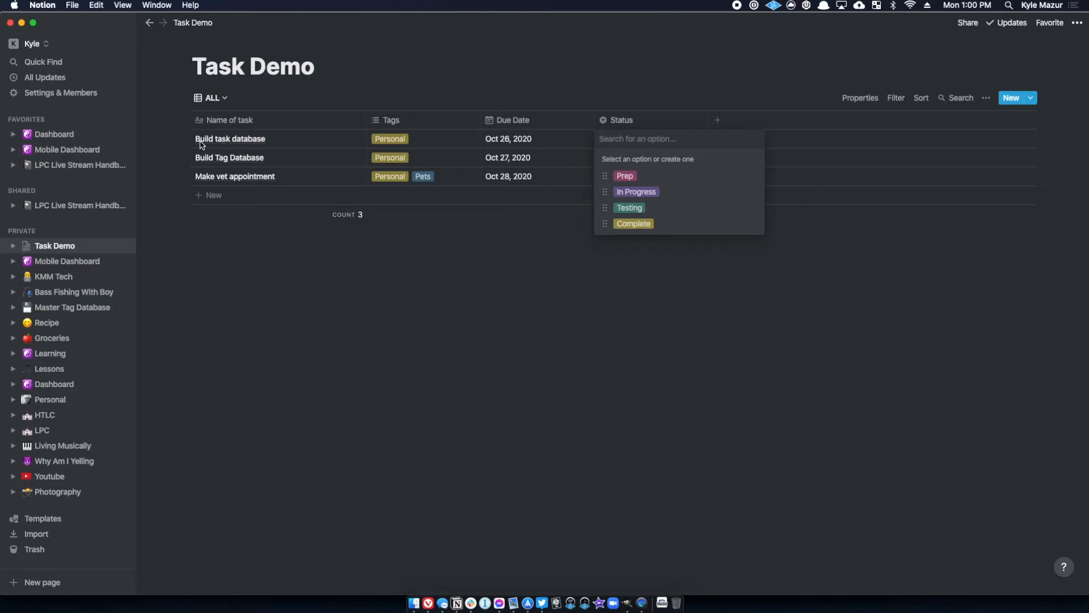
{"action": "left_click", "coordinate": [634, 210]}
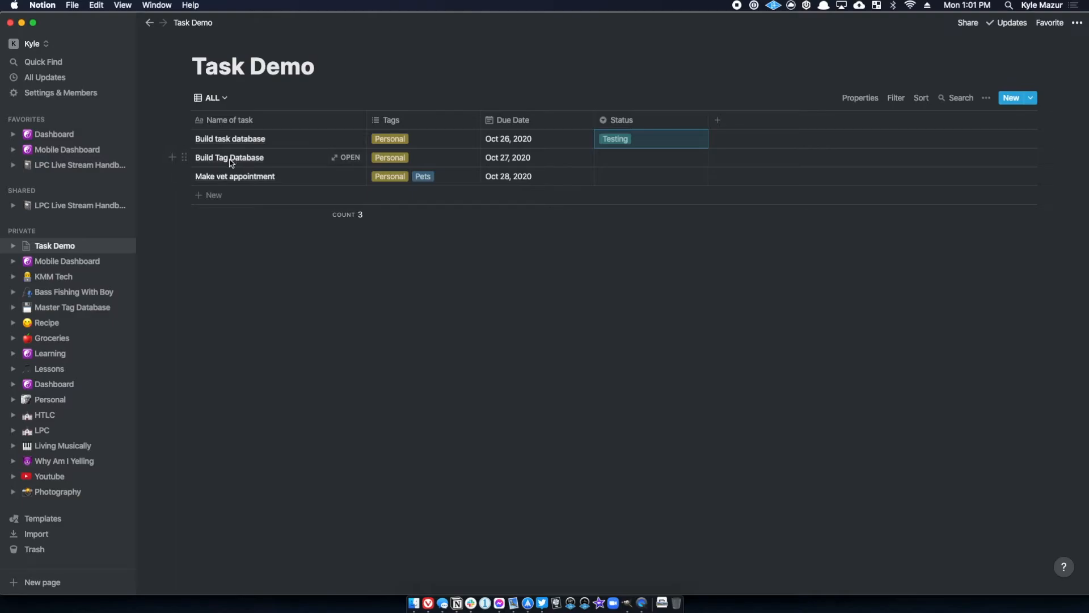
Set the Status of the "Build Tag Database" task to Prep and of the "Make vet appointment" task to In Progress.
{"action": "left_click", "coordinate": [616, 158]}
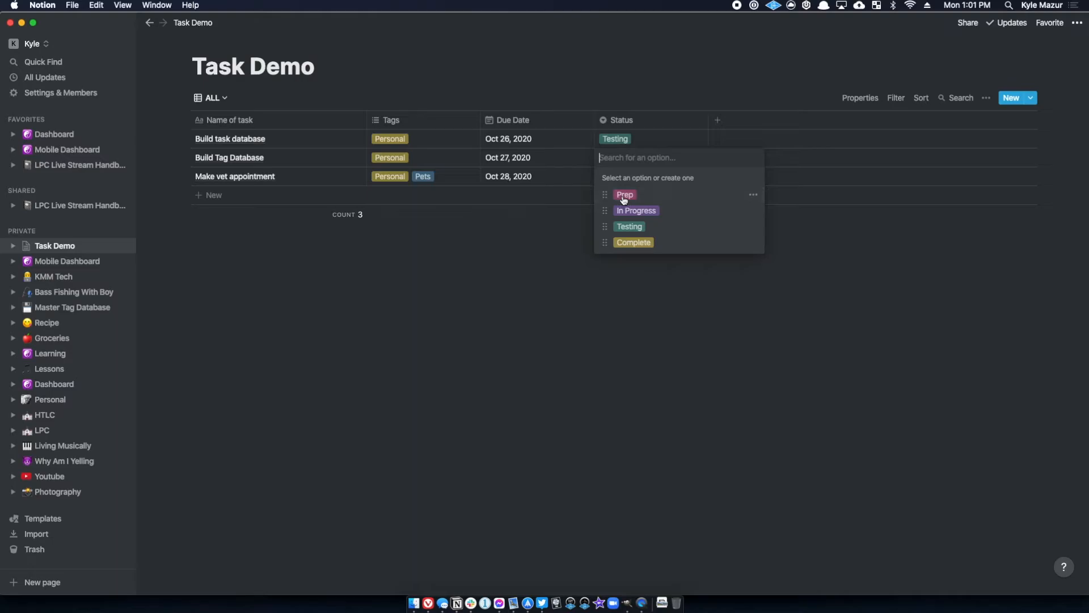
{"action": "left_click", "coordinate": [624, 196]}
{"action": "left_click", "coordinate": [612, 176]}
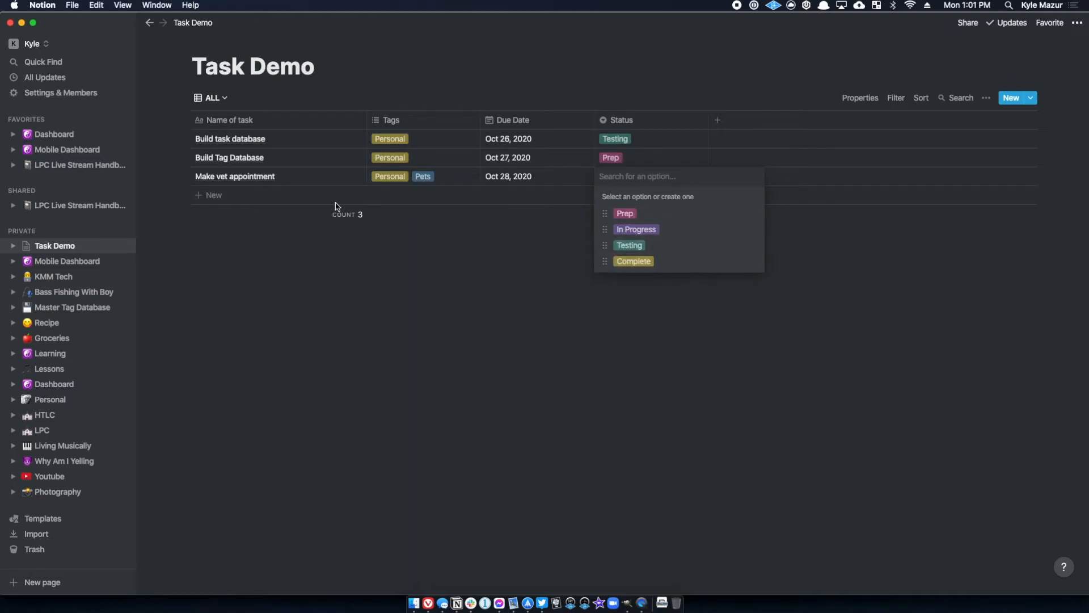
{"action": "left_click", "coordinate": [633, 230]}
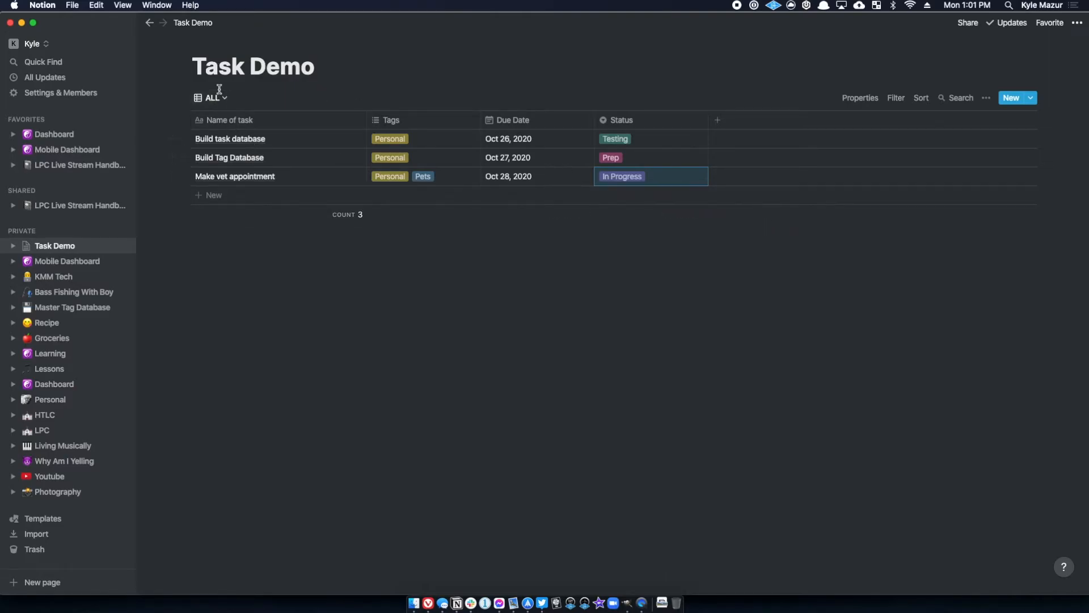
Add an unnamed Board view to the Task Demo database.
{"action": "left_click", "coordinate": [227, 105]}
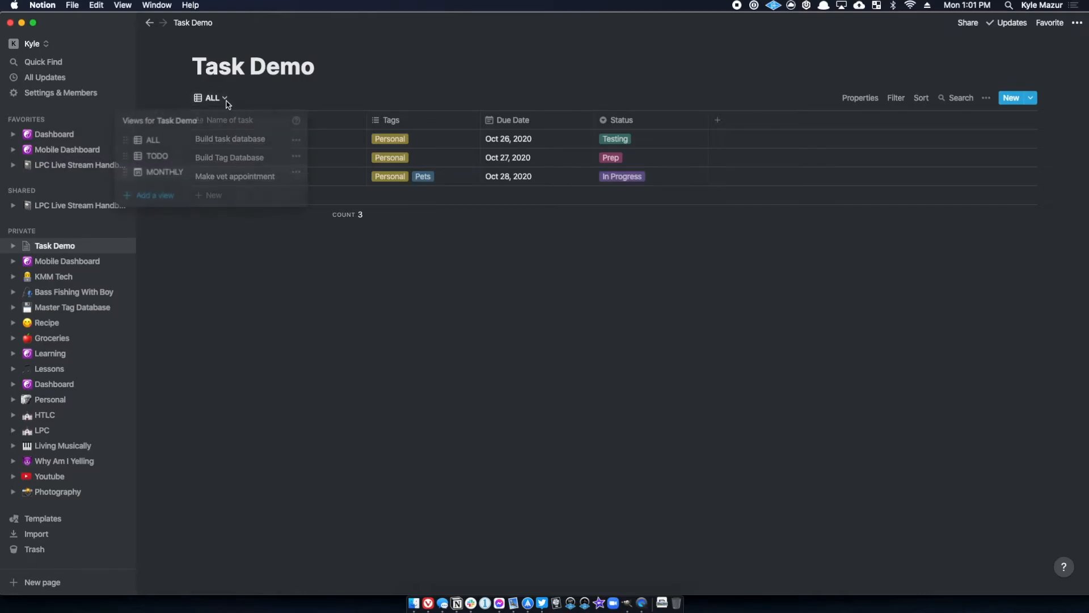
{"action": "left_click", "coordinate": [159, 197]}
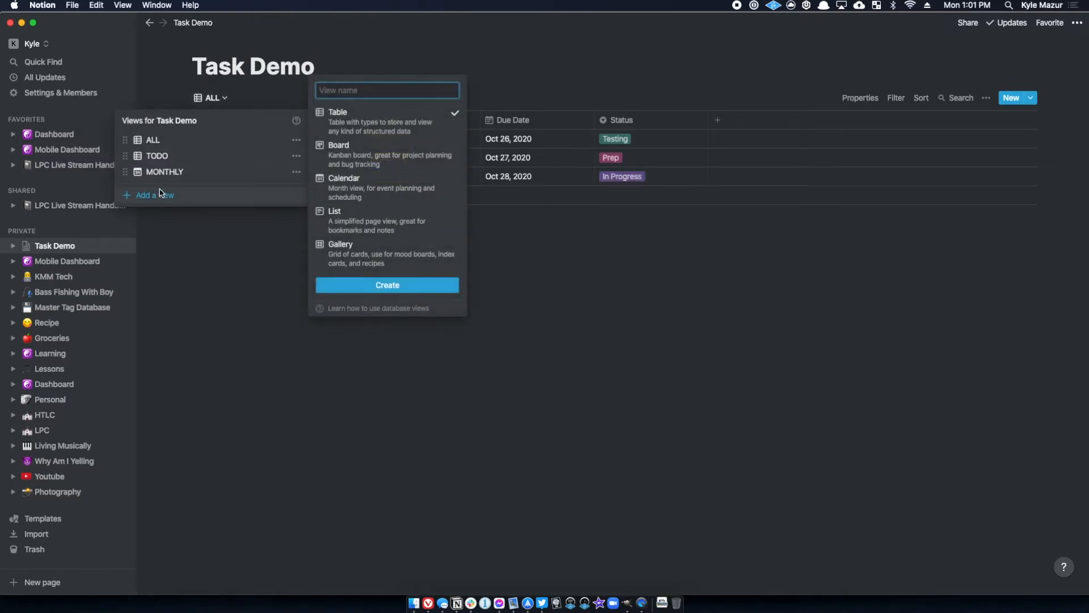
{"action": "mouse_move", "coordinate": [332, 213]}
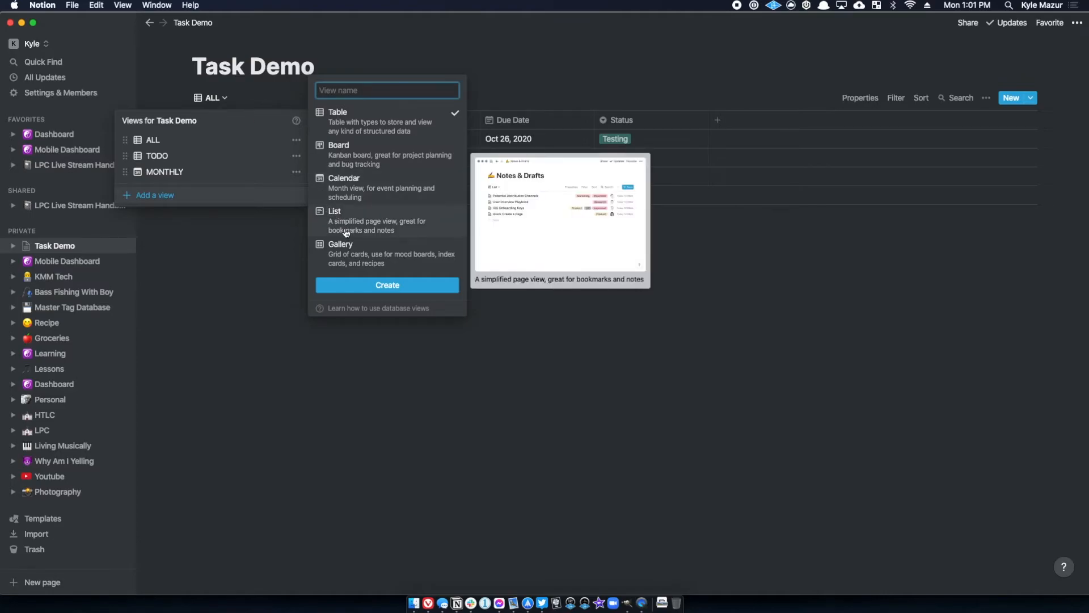
{"action": "left_click", "coordinate": [345, 158]}
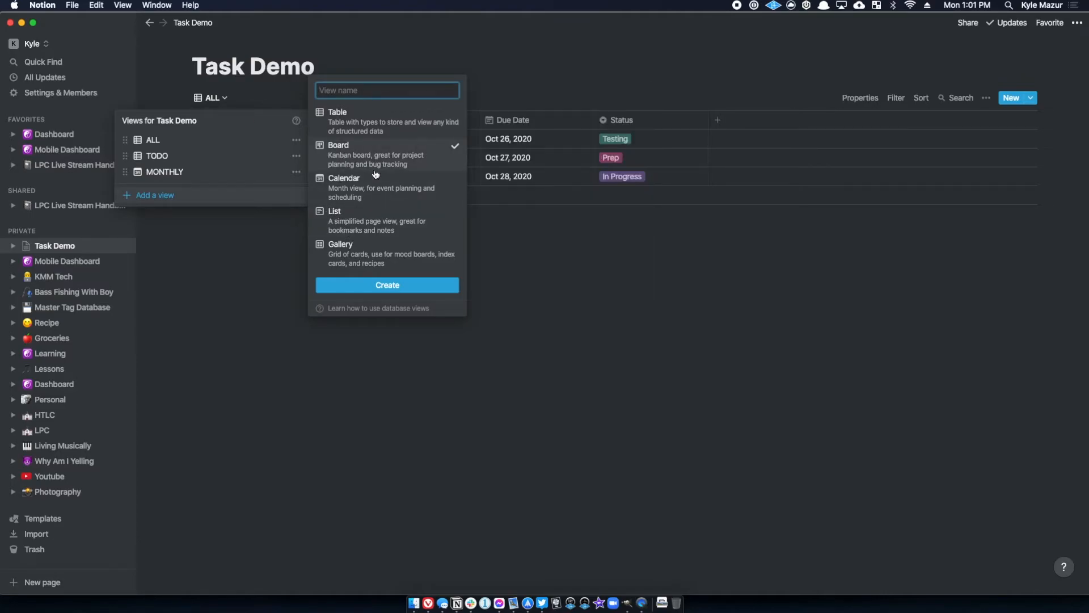
{"action": "left_click", "coordinate": [379, 281]}
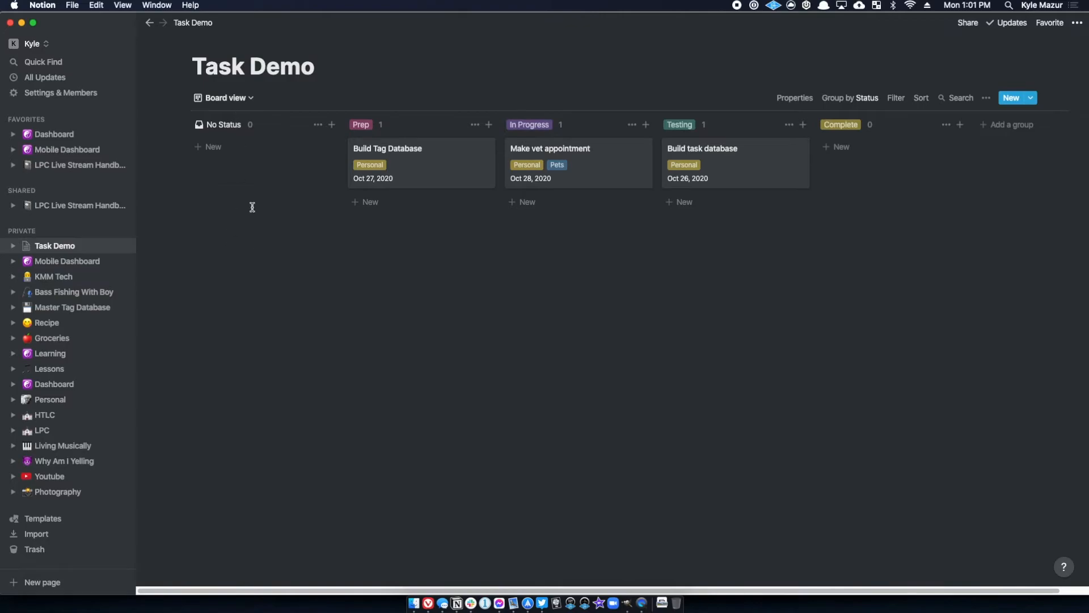
Hide the No Status column of the board.
{"action": "left_click", "coordinate": [319, 124]}
{"action": "left_click", "coordinate": [297, 144]}
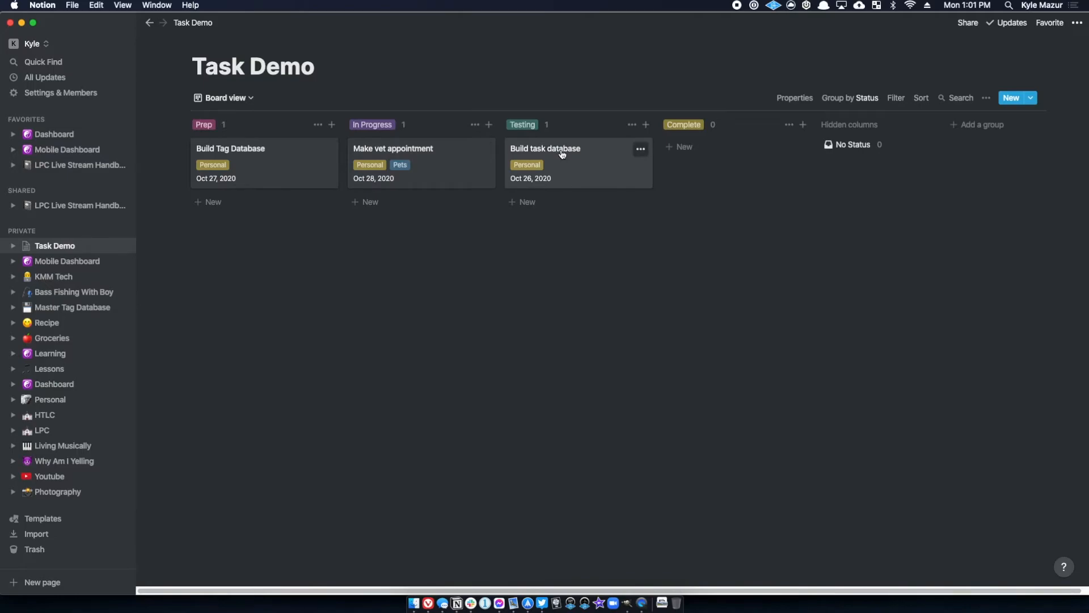
{"action": "mouse_move", "coordinate": [231, 150]}
{"action": "left_mouse_down"}
{"action": "mouse_move", "coordinate": [326, 199]}
{"action": "mouse_move", "coordinate": [395, 213]}
{"action": "mouse_move", "coordinate": [241, 146]}
{"action": "left_mouse_up"}
Check the task Status values in the ALL view and return to the board view.
{"action": "left_click", "coordinate": [236, 98]}
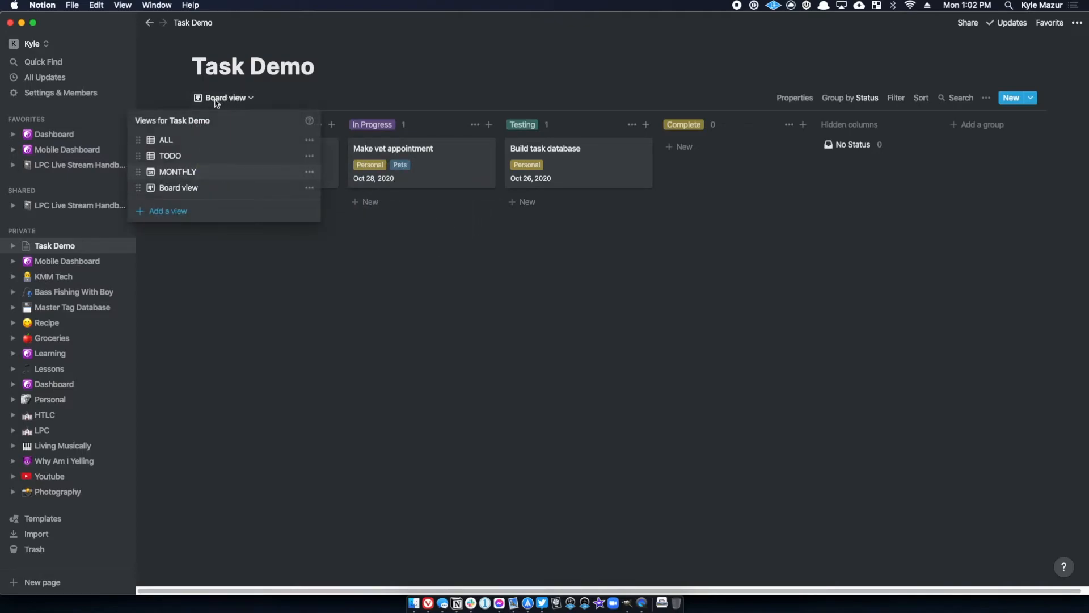
{"action": "left_click", "coordinate": [193, 143]}
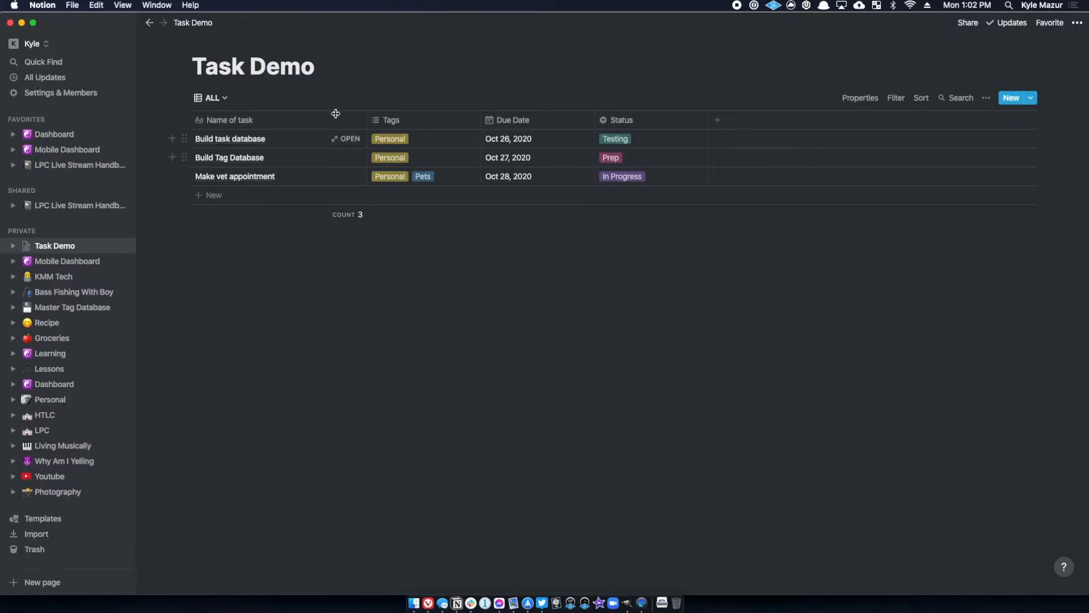
{"action": "left_click", "coordinate": [212, 99]}
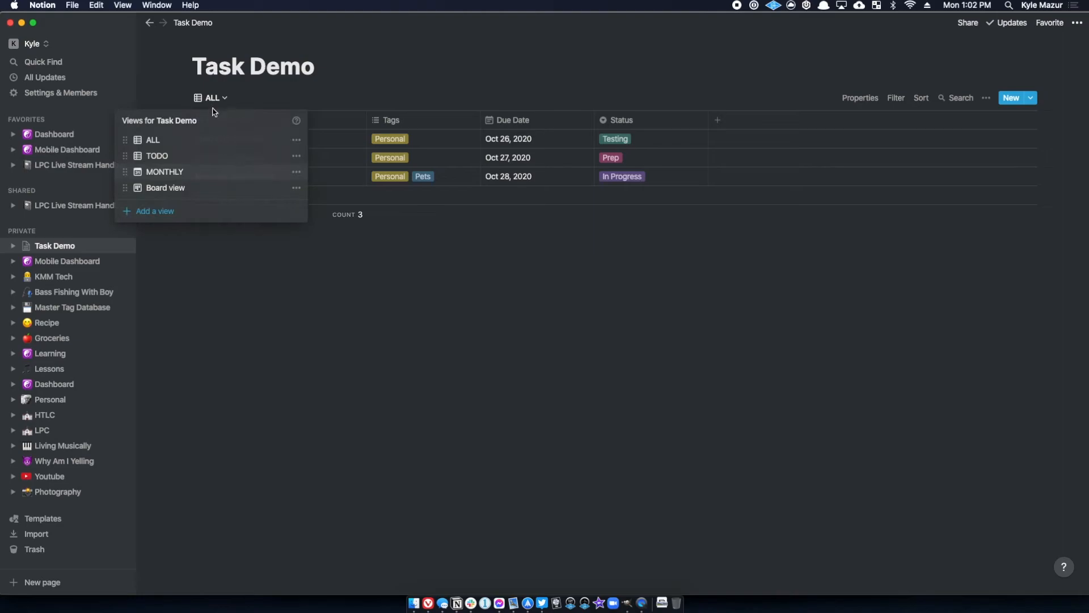
{"action": "left_click", "coordinate": [180, 189]}
Move the "Build Tag Database" card to In Progress and check its Status in the ALL view.
{"action": "left_click_drag", "start_coordinate": [220, 153], "coordinate": [380, 208]}
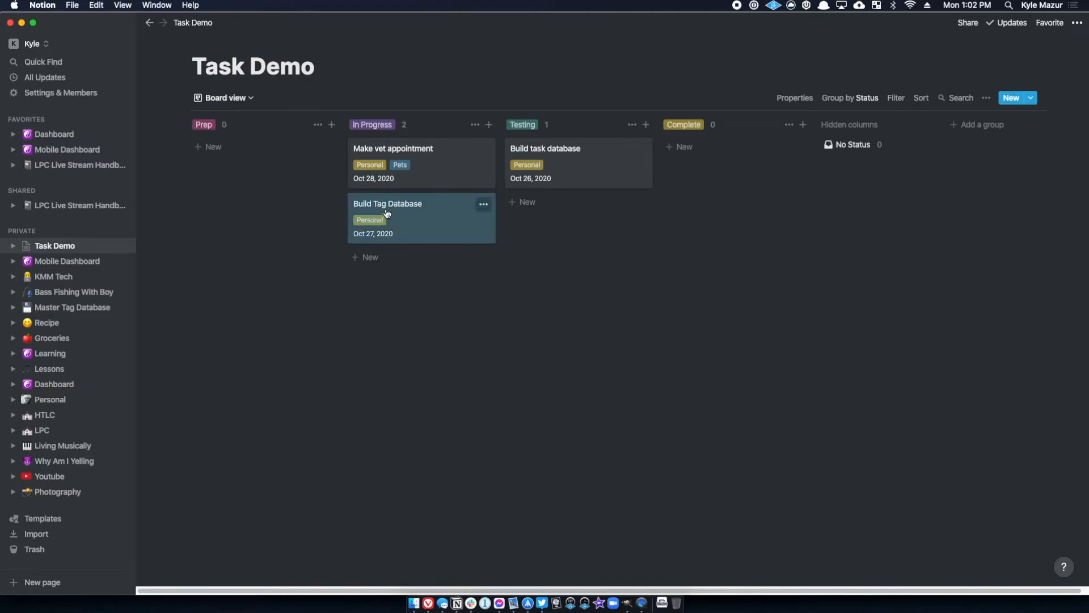
{"action": "left_click", "coordinate": [237, 102]}
{"action": "left_click", "coordinate": [179, 143]}
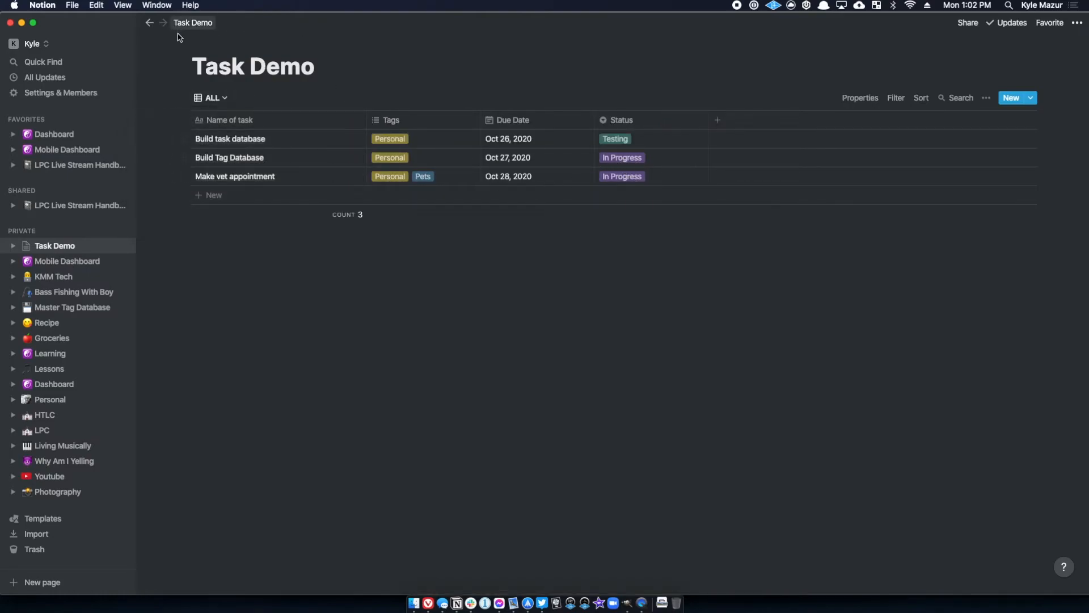
{"action": "left_click", "coordinate": [149, 23]}
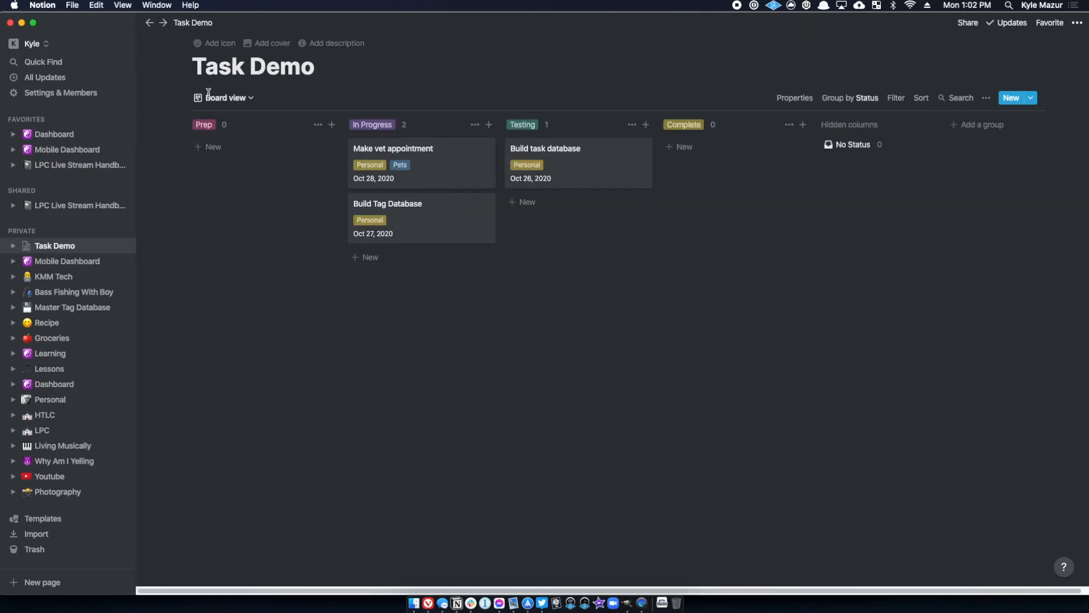
Move the "Build Tag Database" card back to Prep and check the Status on its page.
{"action": "left_click_drag", "start_coordinate": [425, 219], "coordinate": [266, 164]}
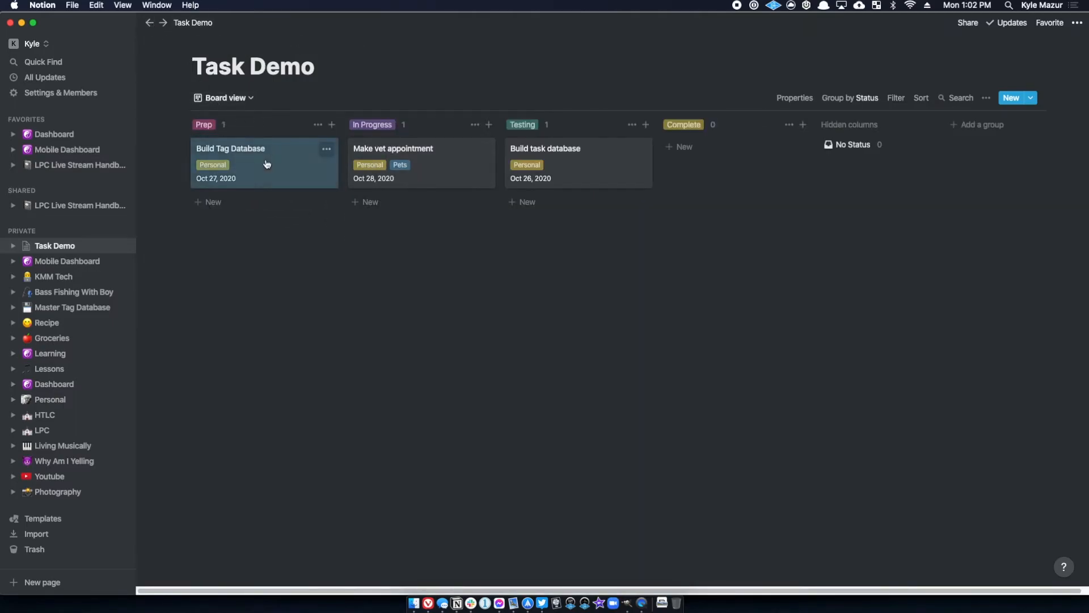
{"action": "left_click", "coordinate": [264, 152]}
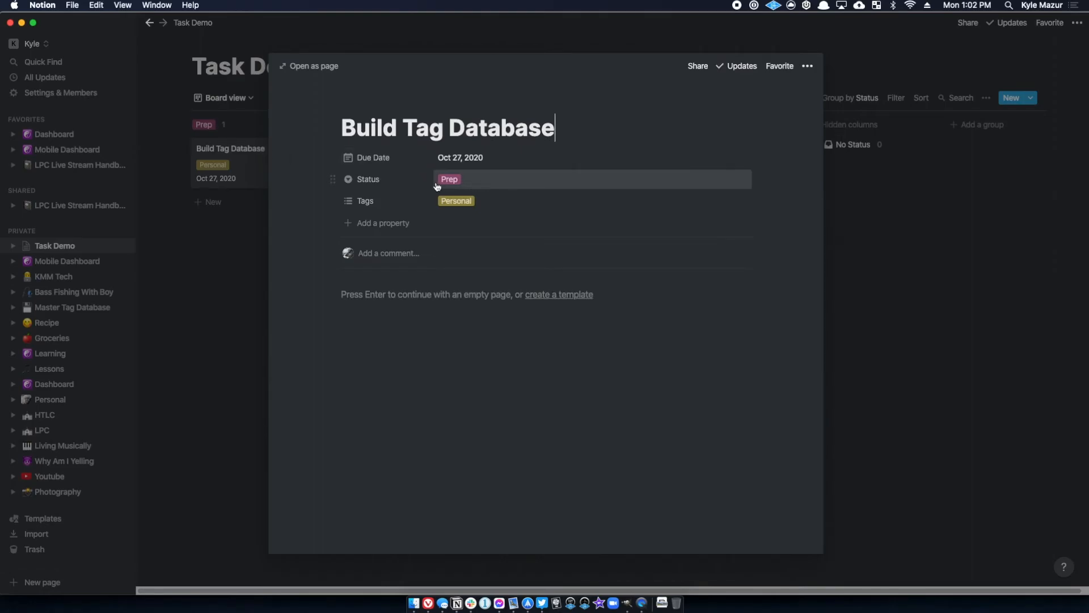
{"action": "left_click", "coordinate": [241, 233]}
Move the "Build Tag Database" card to In Progress and on to Testing, opening its page after each move.
{"action": "left_click_drag", "start_coordinate": [255, 183], "coordinate": [428, 209]}
{"action": "left_click", "coordinate": [428, 209]}
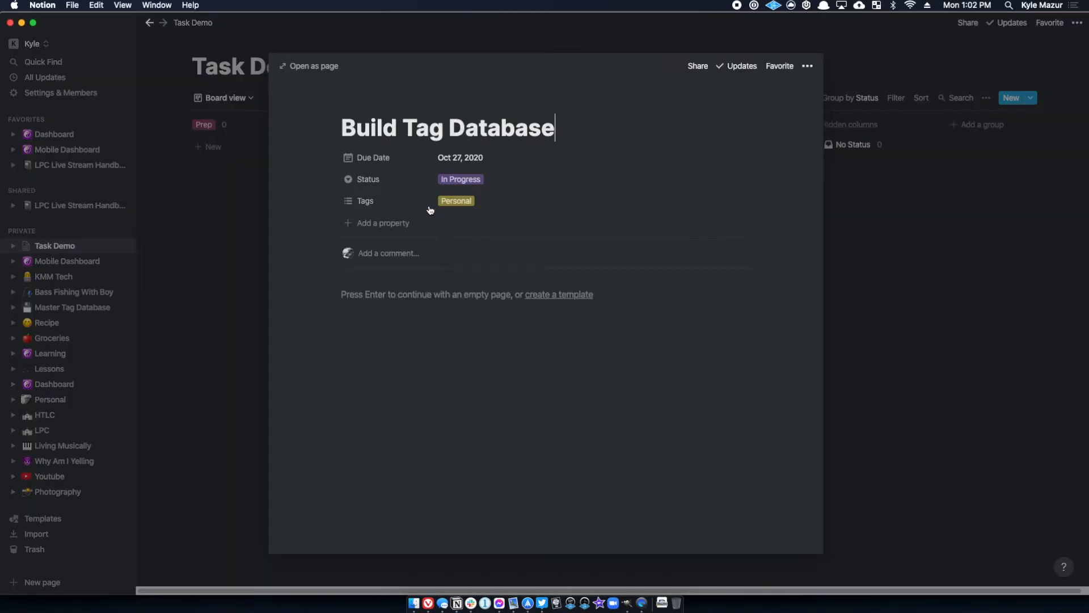
{"action": "left_click", "coordinate": [231, 237]}
{"action": "left_click_drag", "start_coordinate": [429, 216], "coordinate": [566, 216]}
{"action": "left_click", "coordinate": [577, 213]}
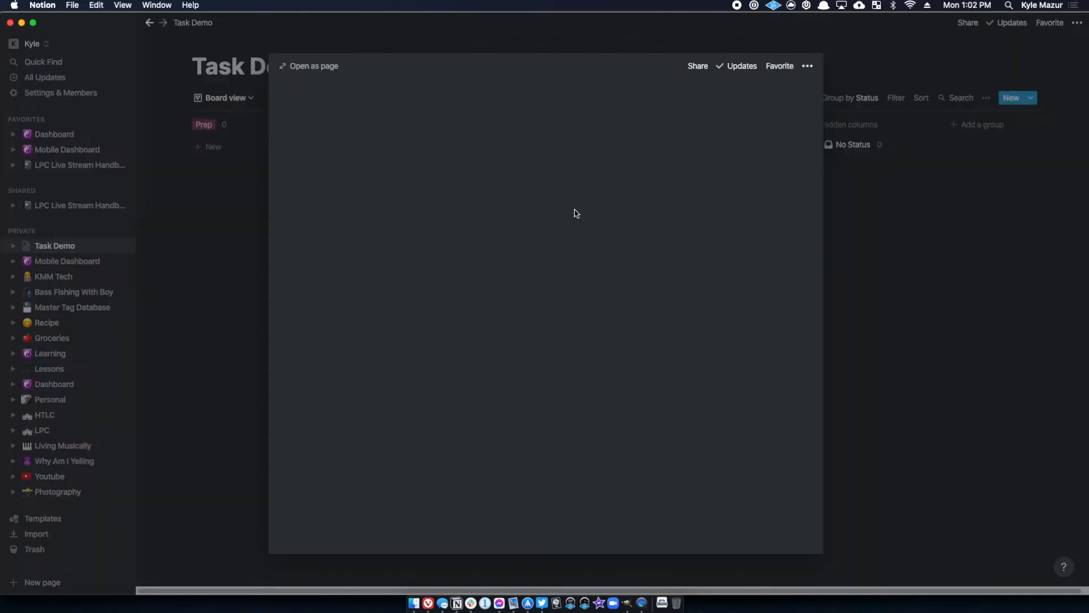
{"action": "left_click", "coordinate": [224, 227]}
Move the "Build Tag Database" card to Complete, check its page, and return the card to Prep.
{"action": "left_click_drag", "start_coordinate": [598, 231], "coordinate": [735, 165]}
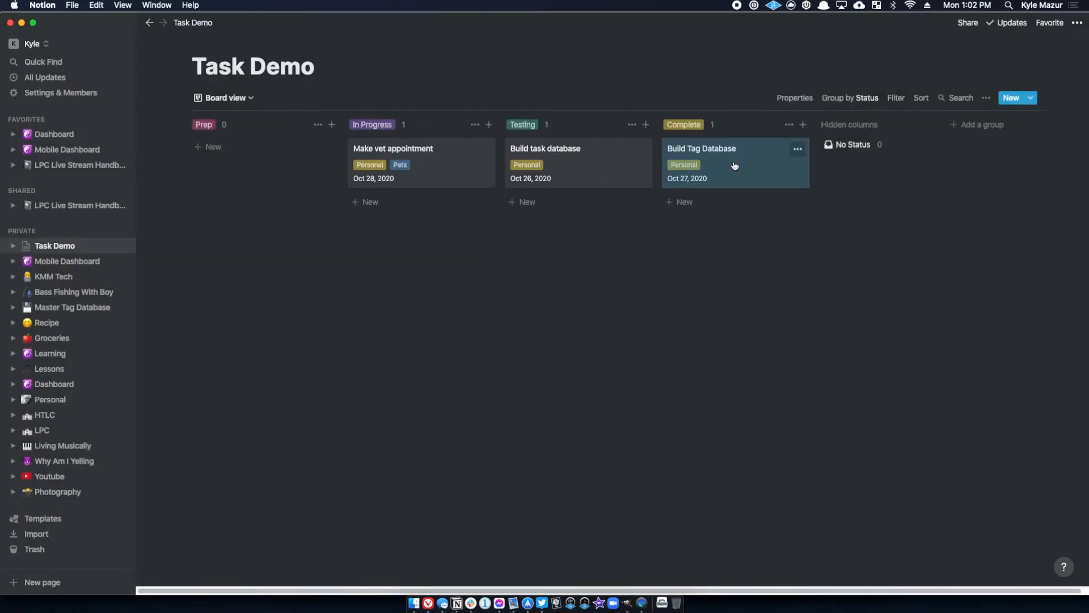
{"action": "left_click", "coordinate": [734, 166]}
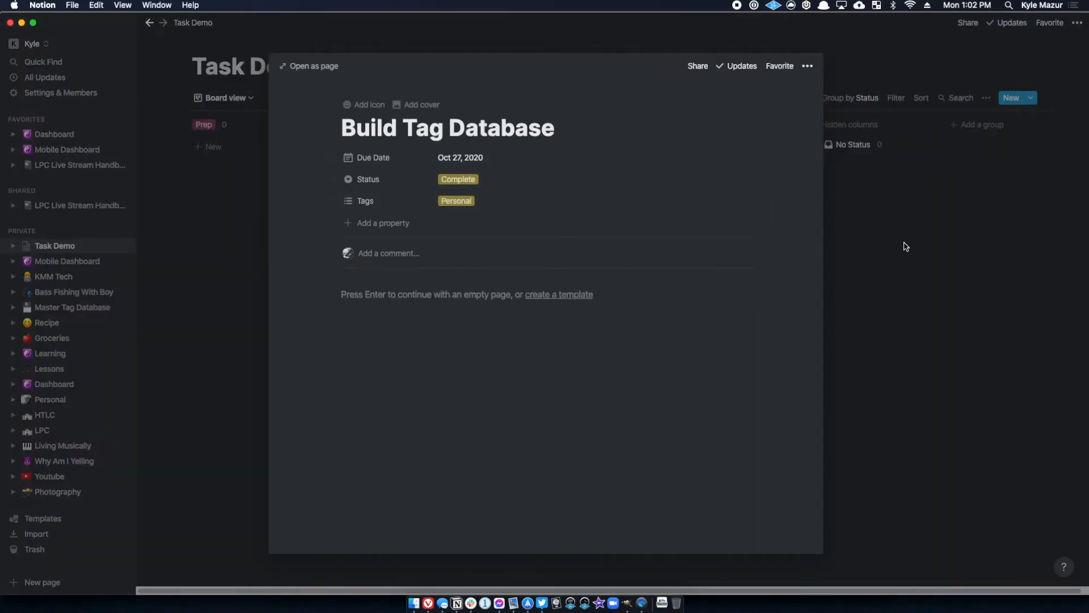
{"action": "left_click", "coordinate": [905, 247]}
{"action": "left_click_drag", "start_coordinate": [719, 167], "coordinate": [248, 155]}
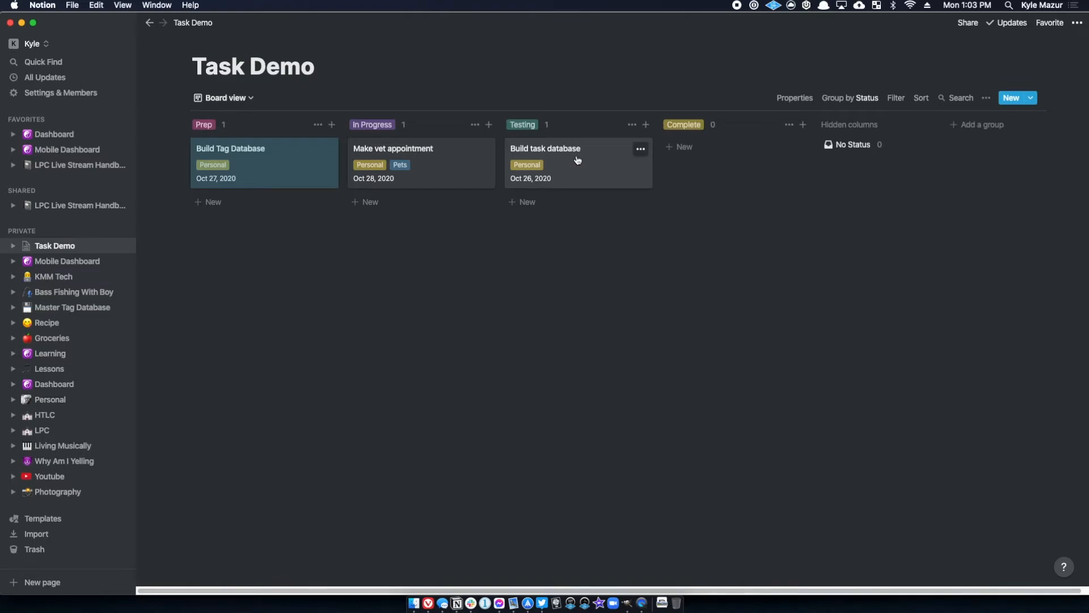
{"action": "left_click_drag", "start_coordinate": [582, 181], "coordinate": [586, 150]}
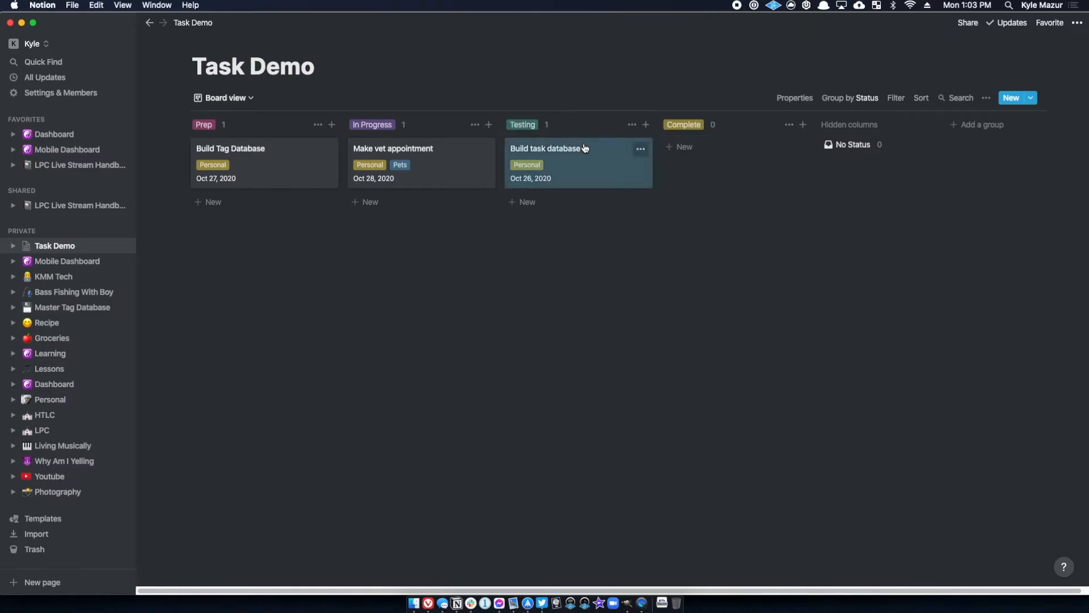
Filter the board view to show only tasks whose Status is not Complete.
{"action": "left_click", "coordinate": [896, 98]}
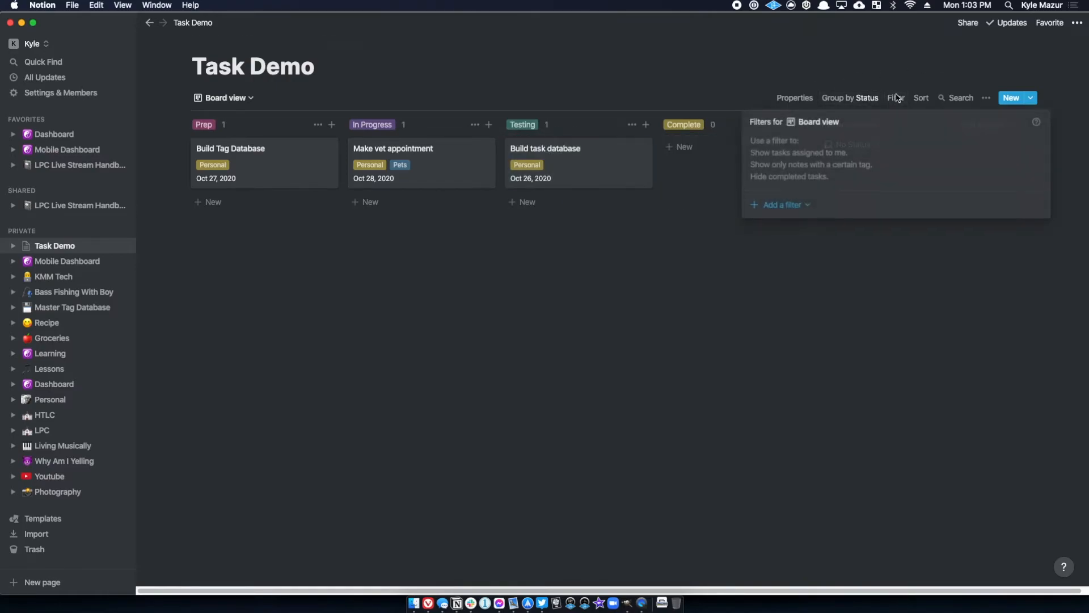
{"action": "left_click", "coordinate": [781, 204]}
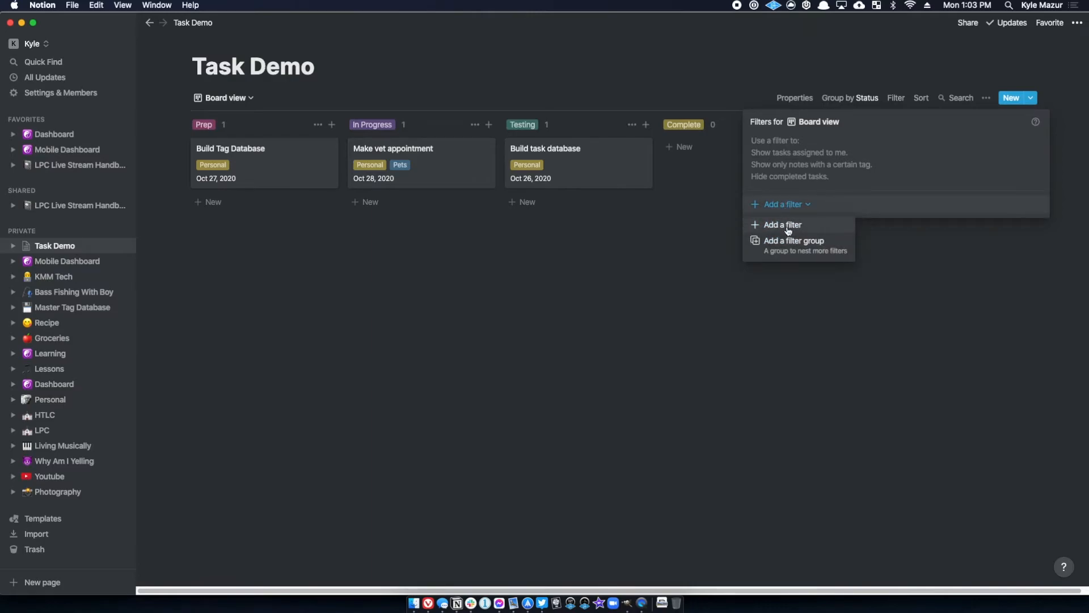
{"action": "left_click", "coordinate": [787, 225]}
{"action": "left_click", "coordinate": [815, 150]}
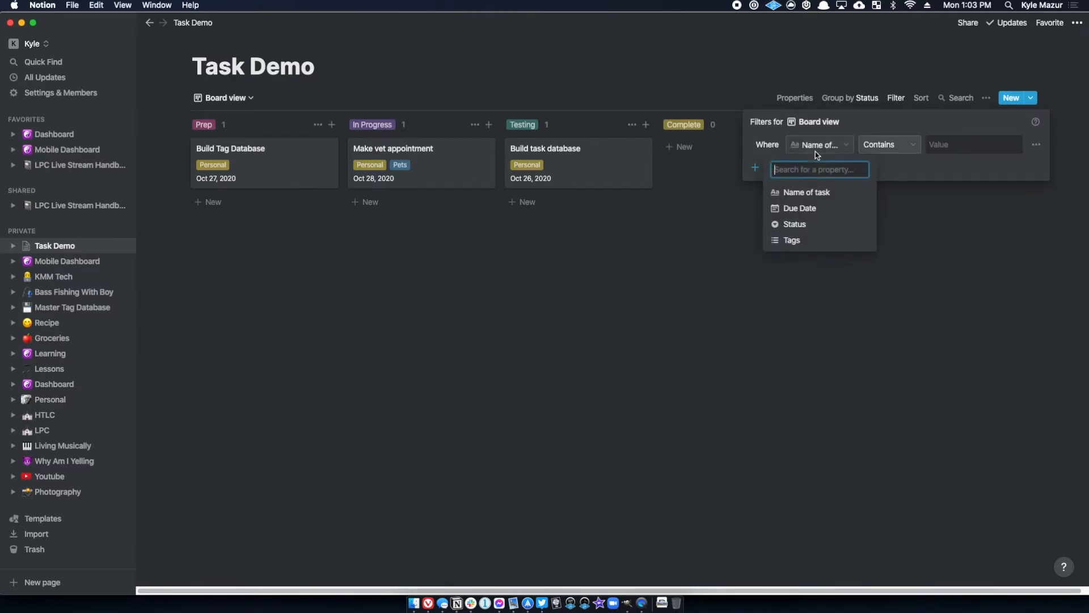
{"action": "left_click", "coordinate": [793, 224]}
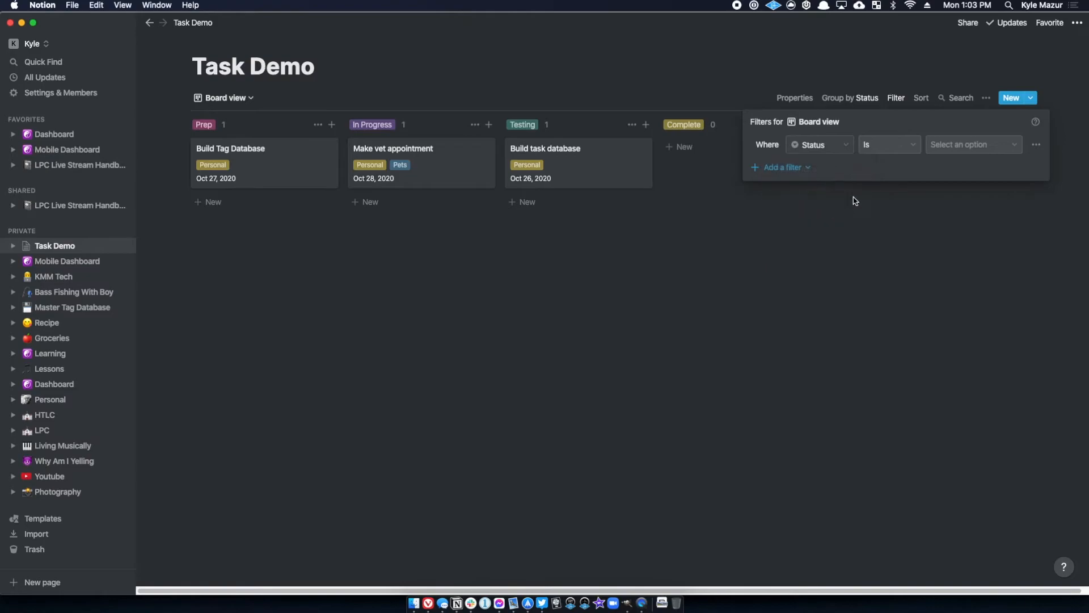
{"action": "left_click", "coordinate": [880, 150]}
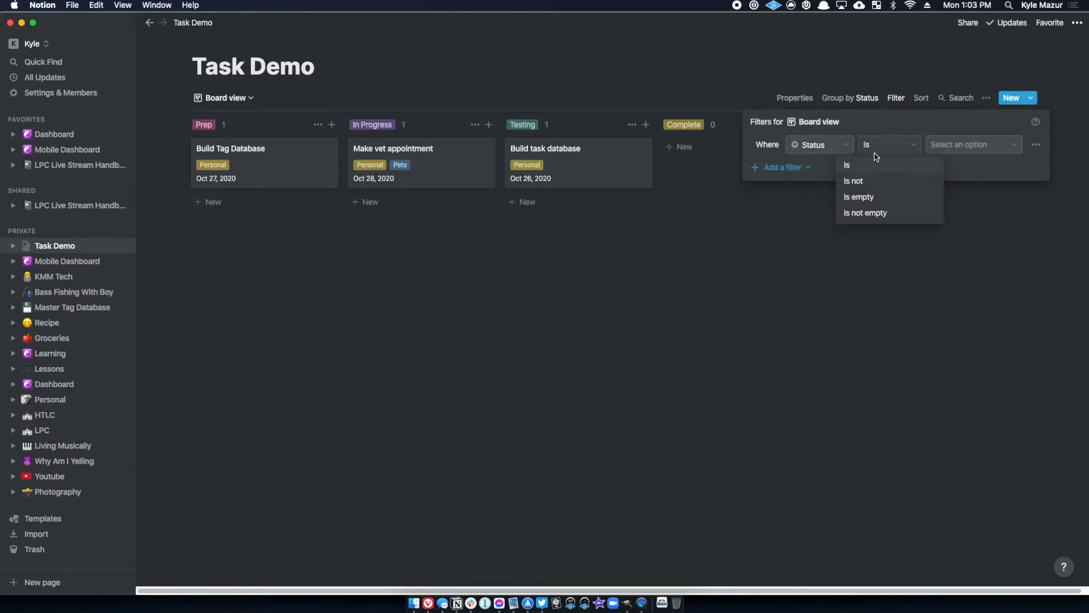
{"action": "left_click", "coordinate": [862, 182]}
{"action": "left_click", "coordinate": [943, 146]}
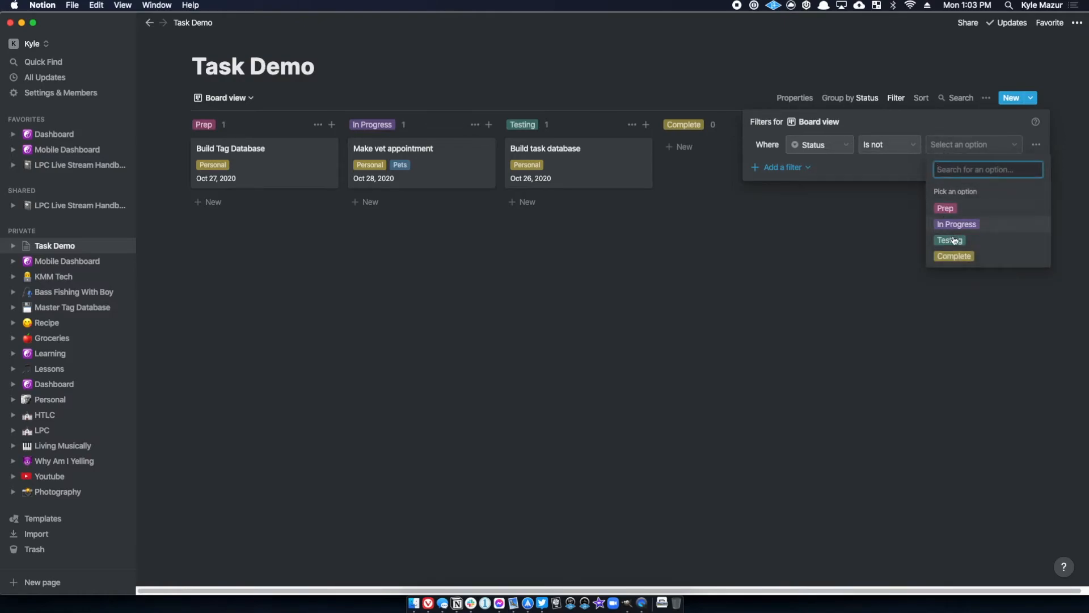
{"action": "left_click", "coordinate": [954, 256]}
{"action": "left_click", "coordinate": [946, 258]}
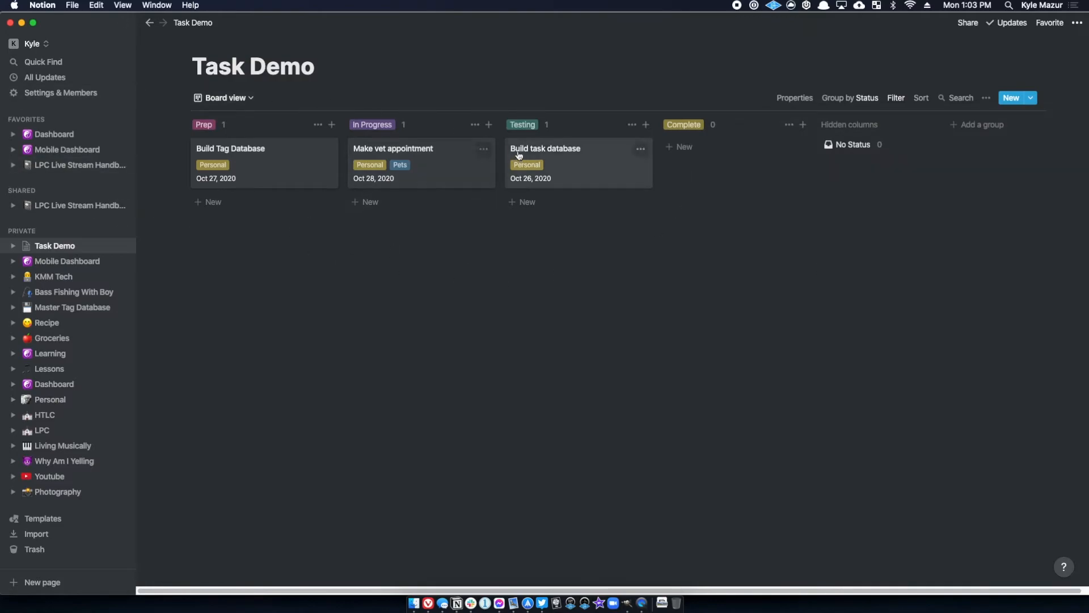
Move the "Build task database" card to Complete and check its Status in the ALL view.
{"action": "left_click_drag", "start_coordinate": [544, 156], "coordinate": [694, 151]}
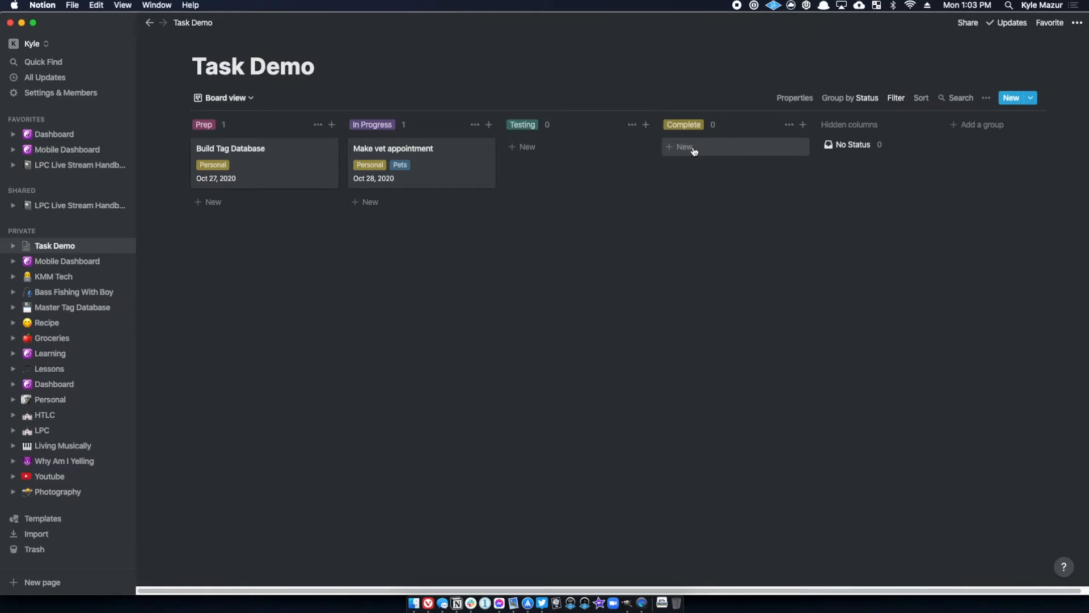
{"action": "left_click", "coordinate": [236, 98]}
{"action": "left_click", "coordinate": [162, 139]}
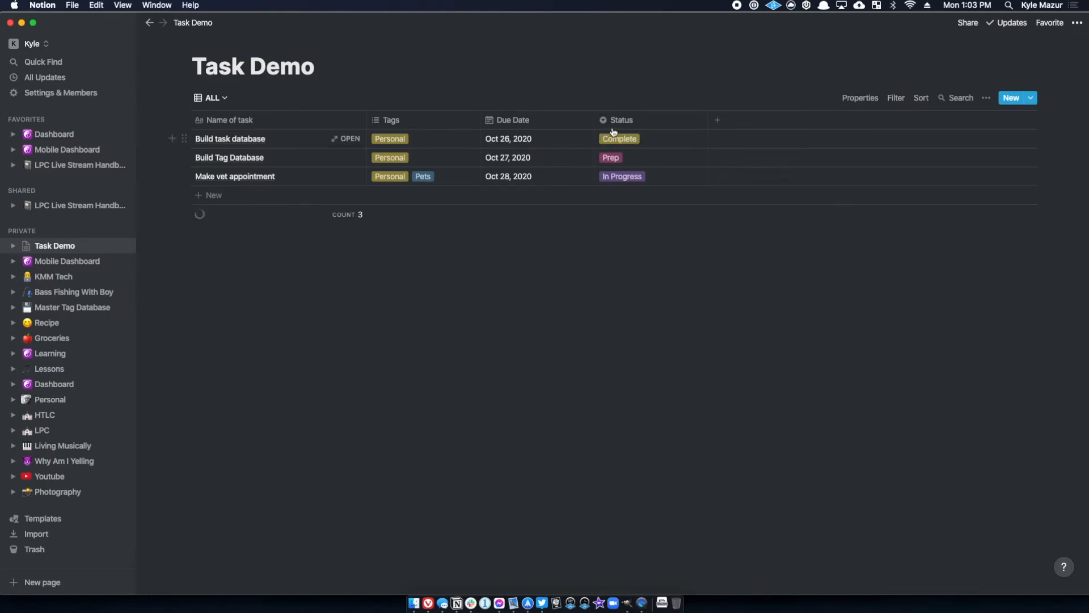
Set the "Build task database" task's Status to Prep in the ALL view and check it in the board view.
{"action": "left_click", "coordinate": [150, 24]}
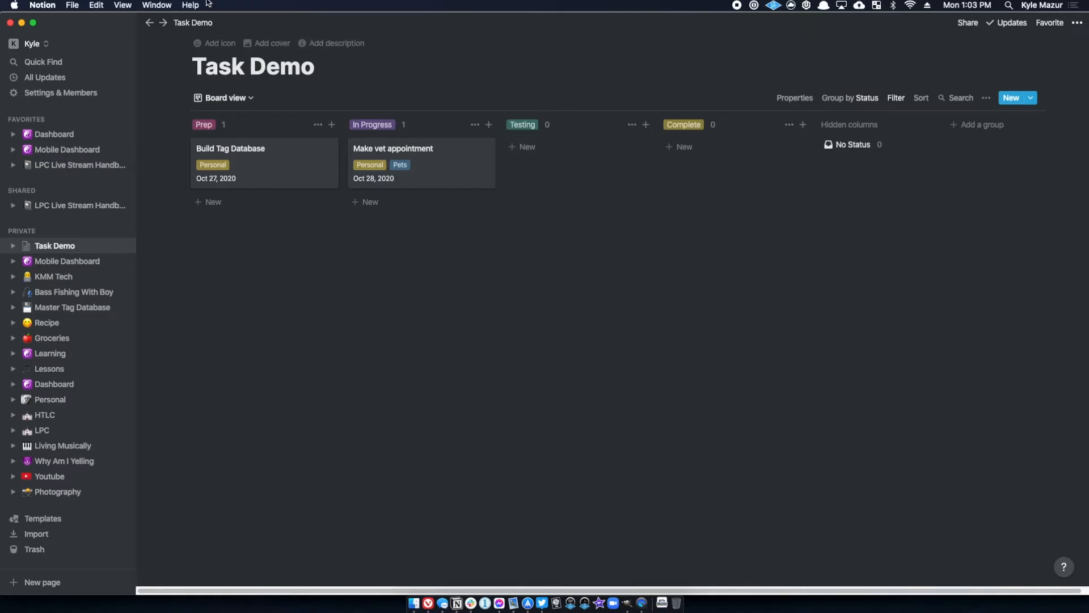
{"action": "left_click", "coordinate": [150, 22]}
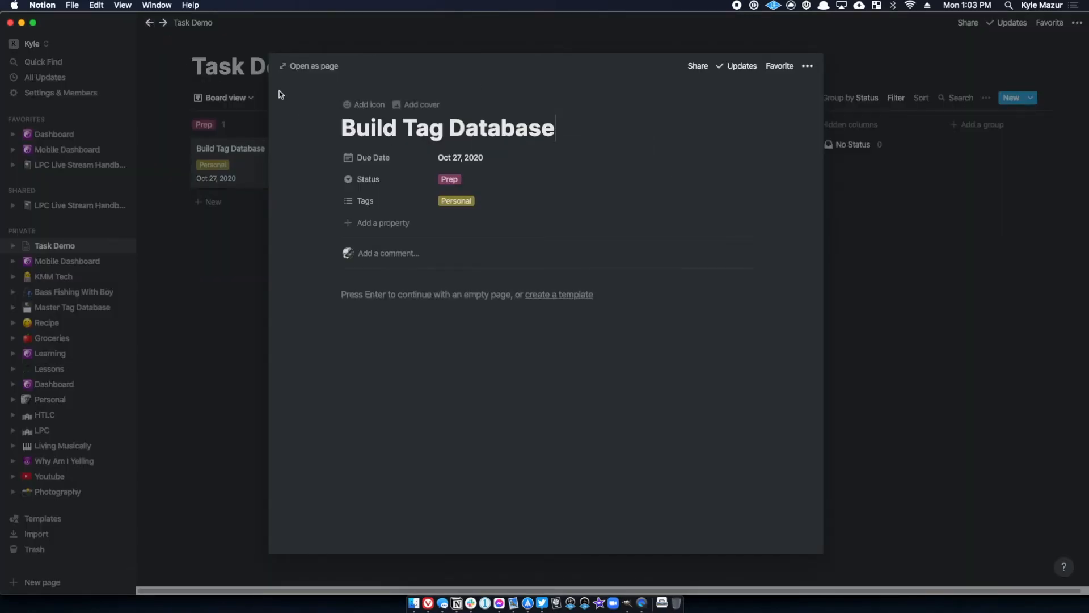
{"action": "left_click", "coordinate": [149, 23]}
{"action": "left_click", "coordinate": [233, 100]}
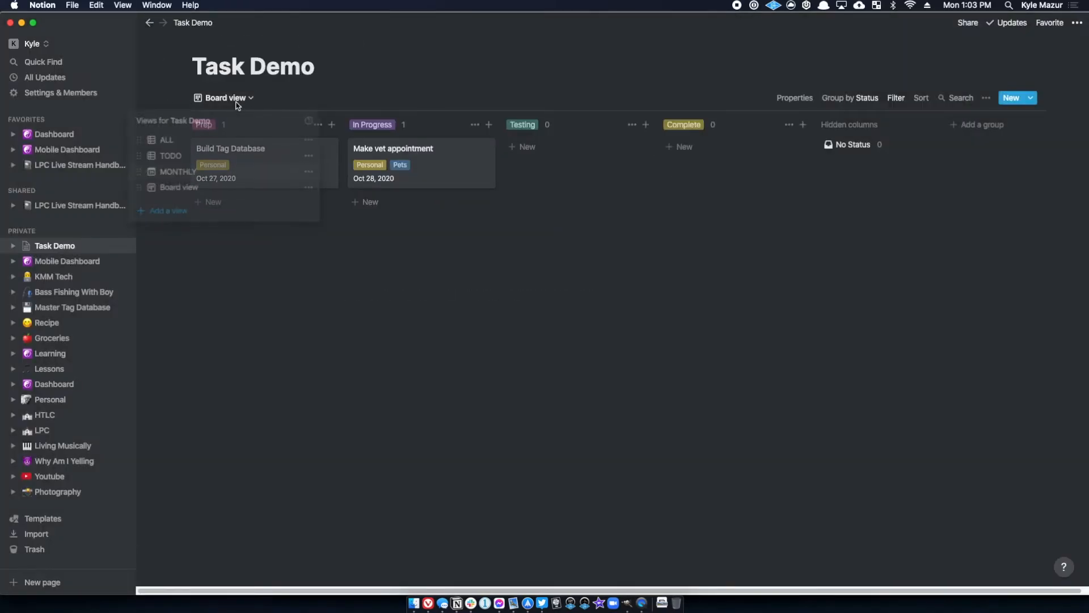
{"action": "left_click", "coordinate": [202, 141]}
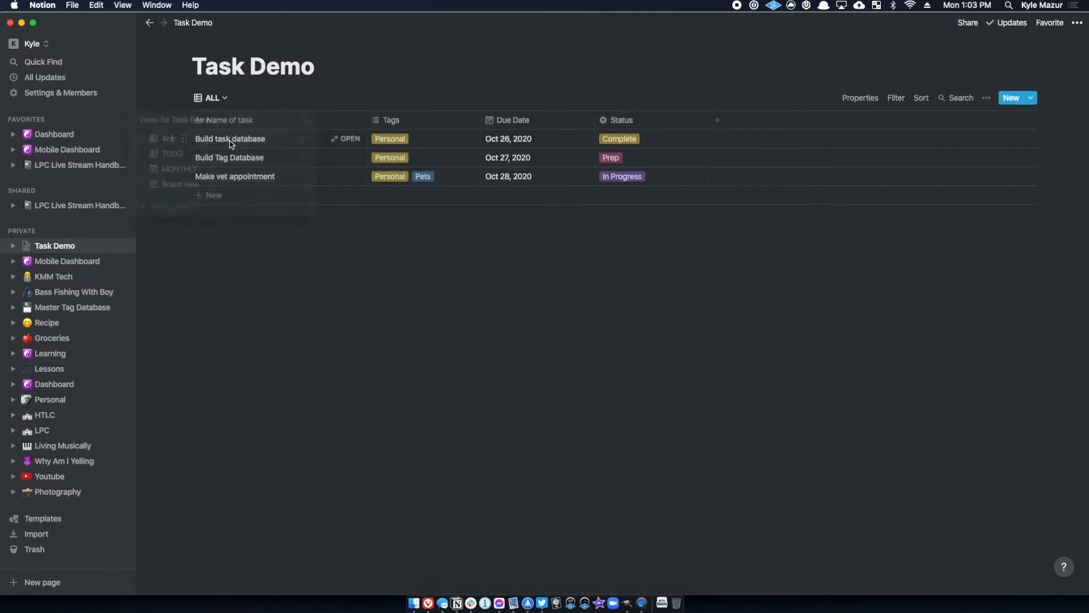
{"action": "left_click", "coordinate": [613, 142]}
{"action": "left_click", "coordinate": [628, 177]}
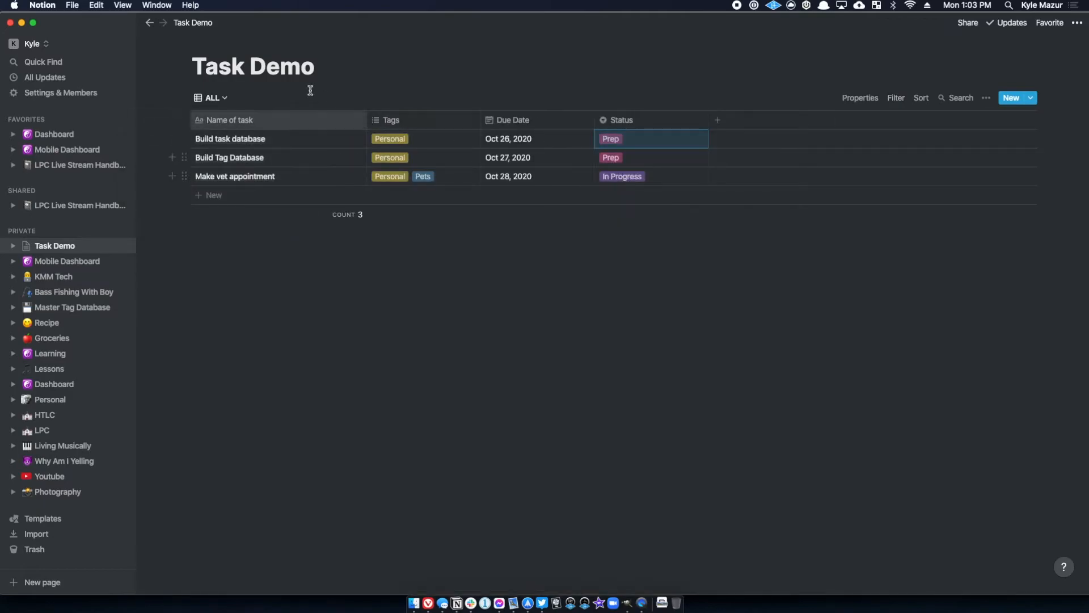
{"action": "left_click", "coordinate": [214, 100]}
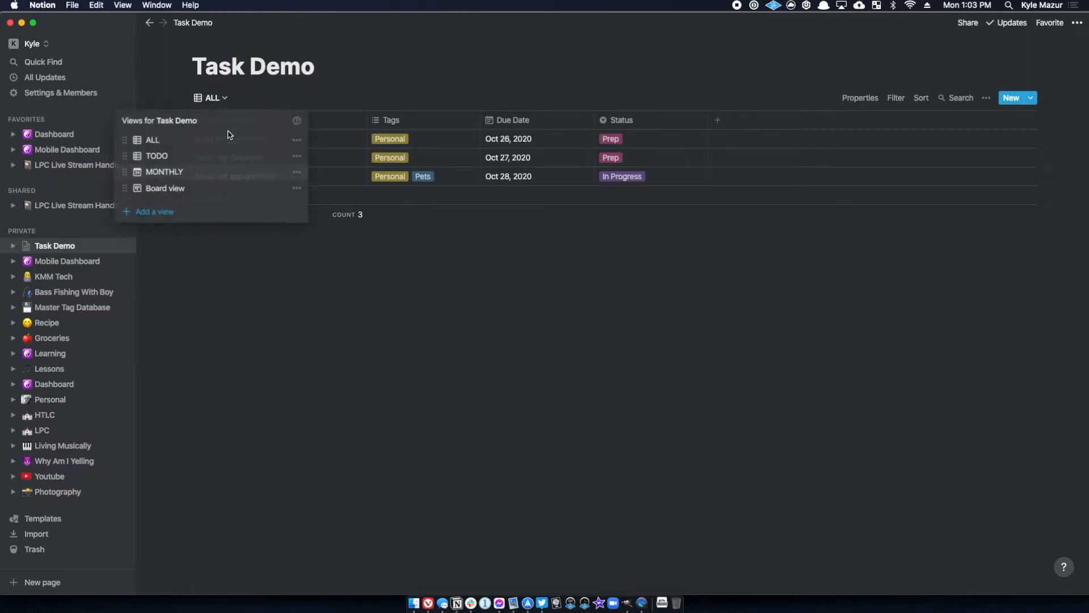
{"action": "left_click", "coordinate": [200, 190]}
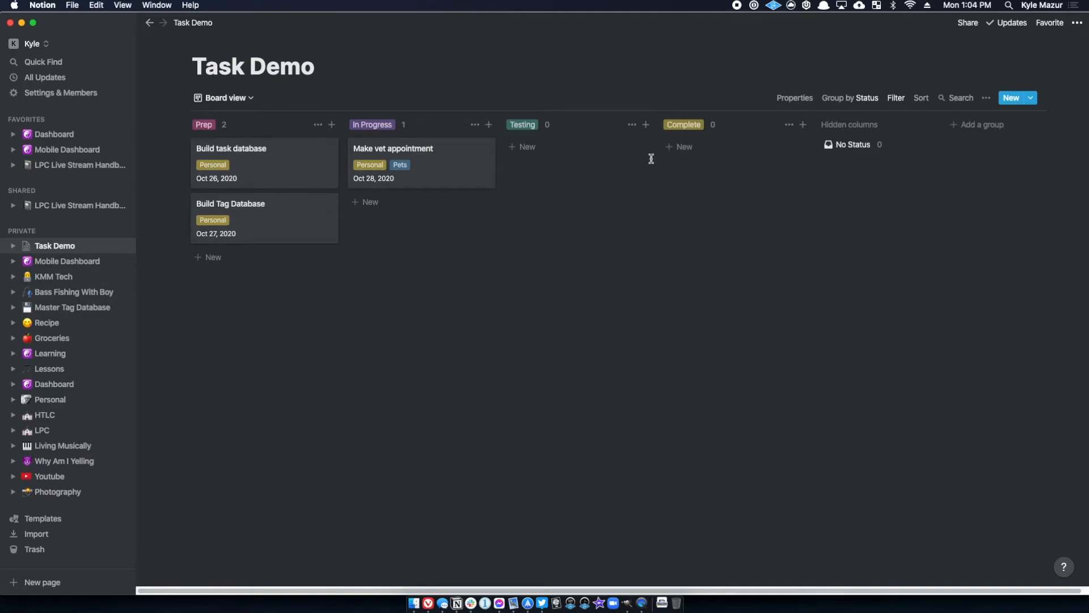
Open the "Build task database" page from the ALL view and add the to-do items "figure out colmns" and "figure out status".
{"action": "left_click", "coordinate": [227, 99]}
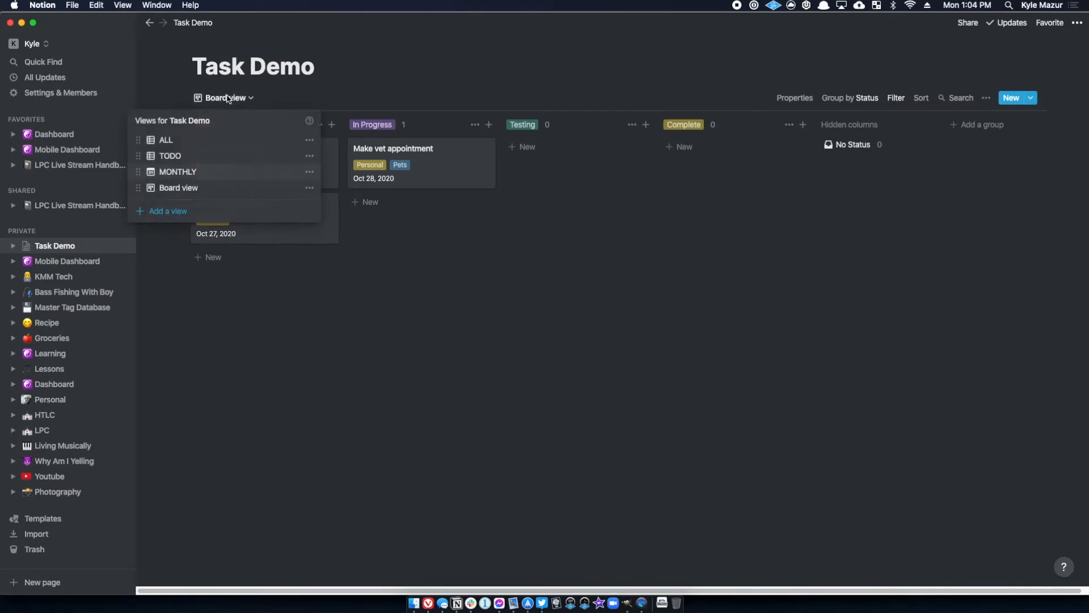
{"action": "left_click", "coordinate": [176, 144]}
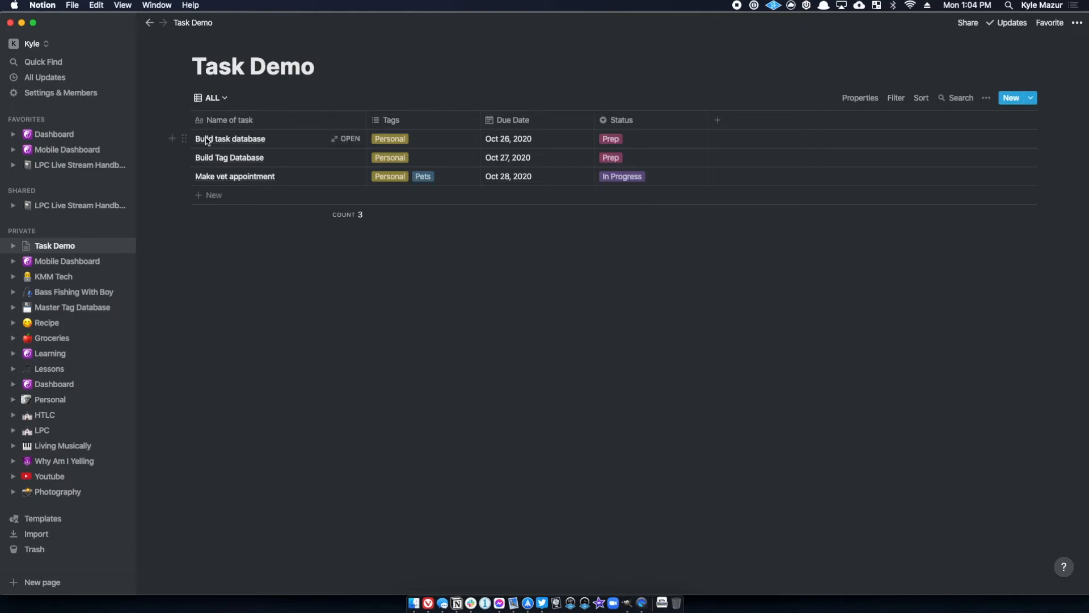
{"action": "left_click", "coordinate": [347, 139]}
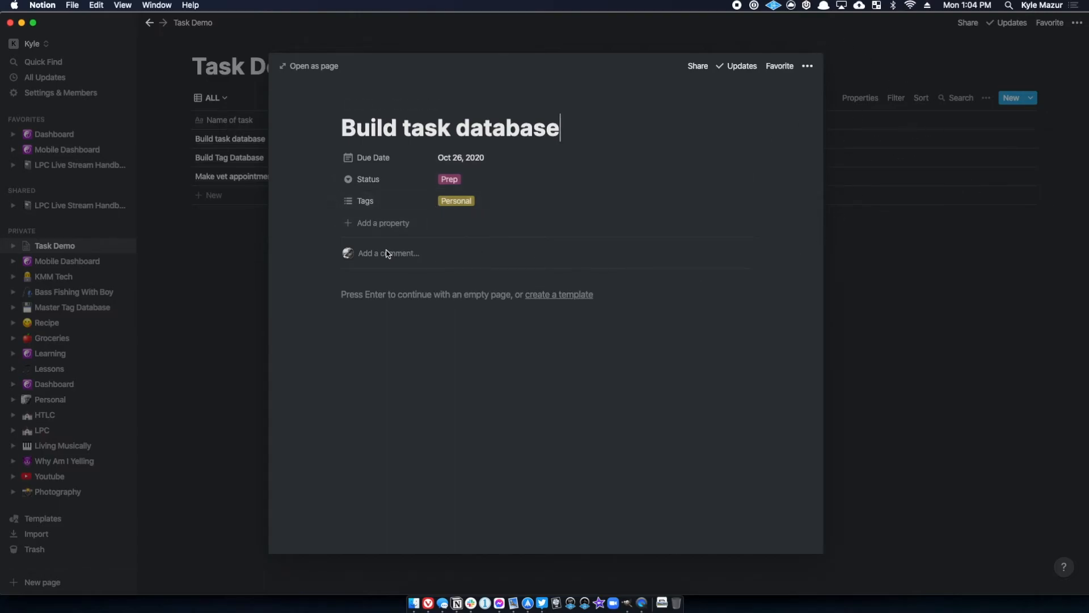
{"action": "left_click", "coordinate": [374, 293]}
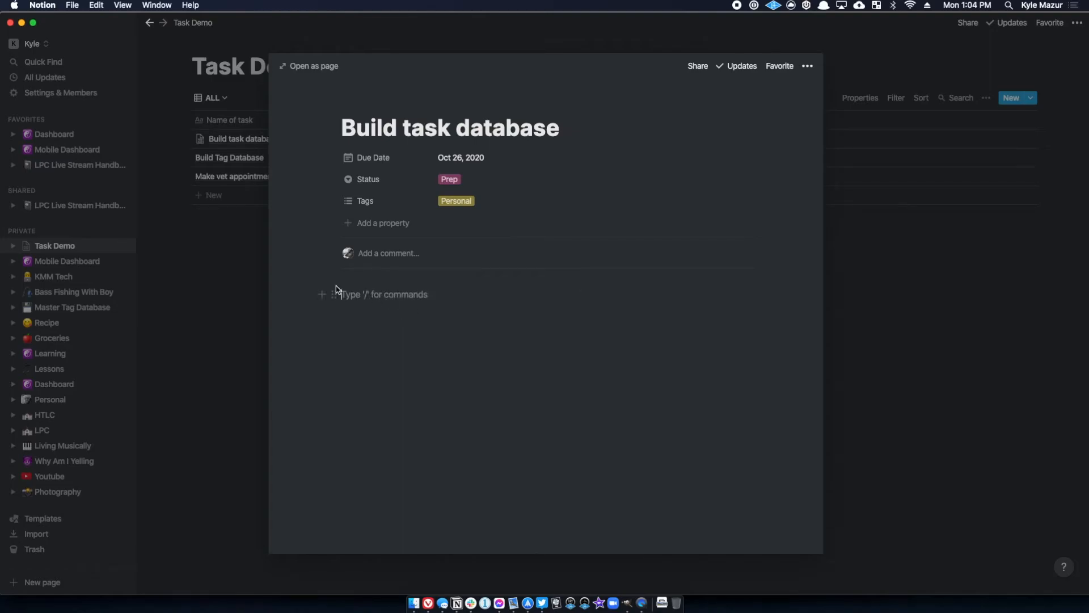
{"action": "type", "text": "/"}
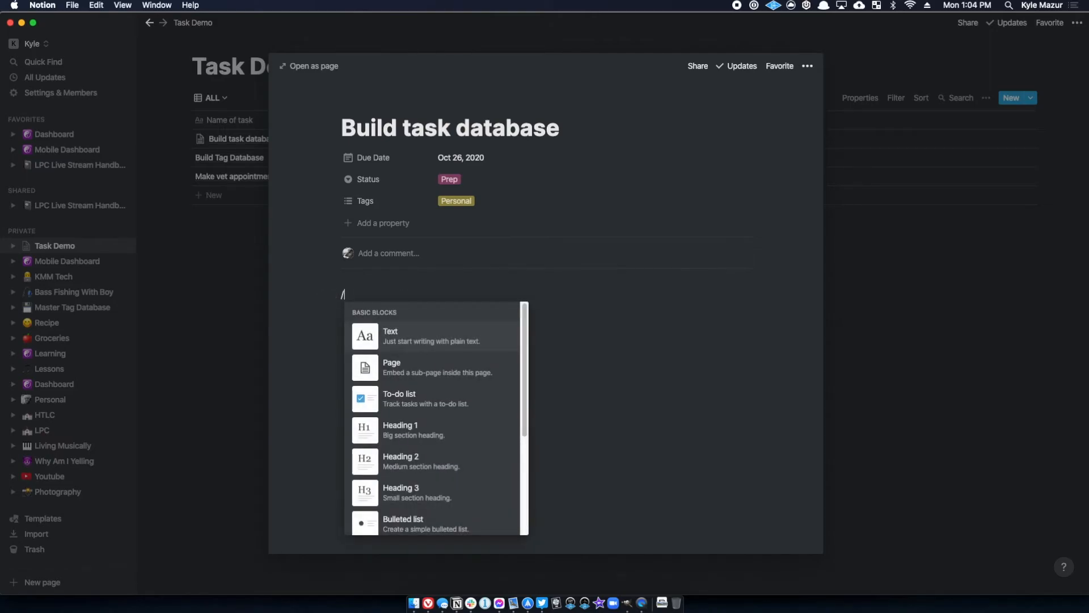
{"action": "left_click", "coordinate": [418, 404]}
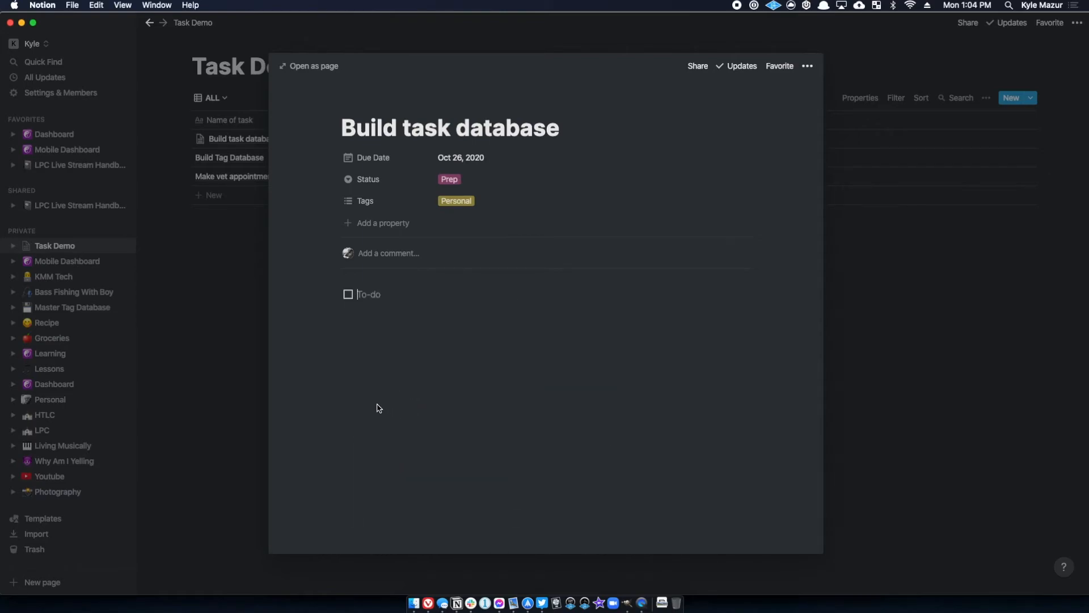
{"action": "type", "text": "figure out colmns"}
{"action": "key", "text": "Return"}
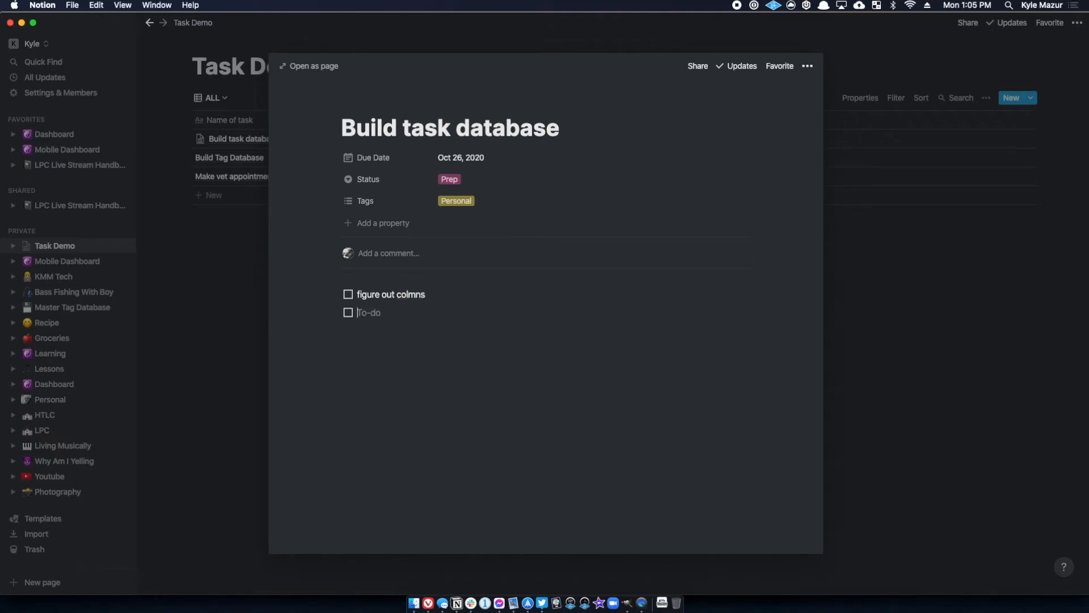
{"action": "type", "text": "figure out status"}
{"action": "key", "text": "Return"}
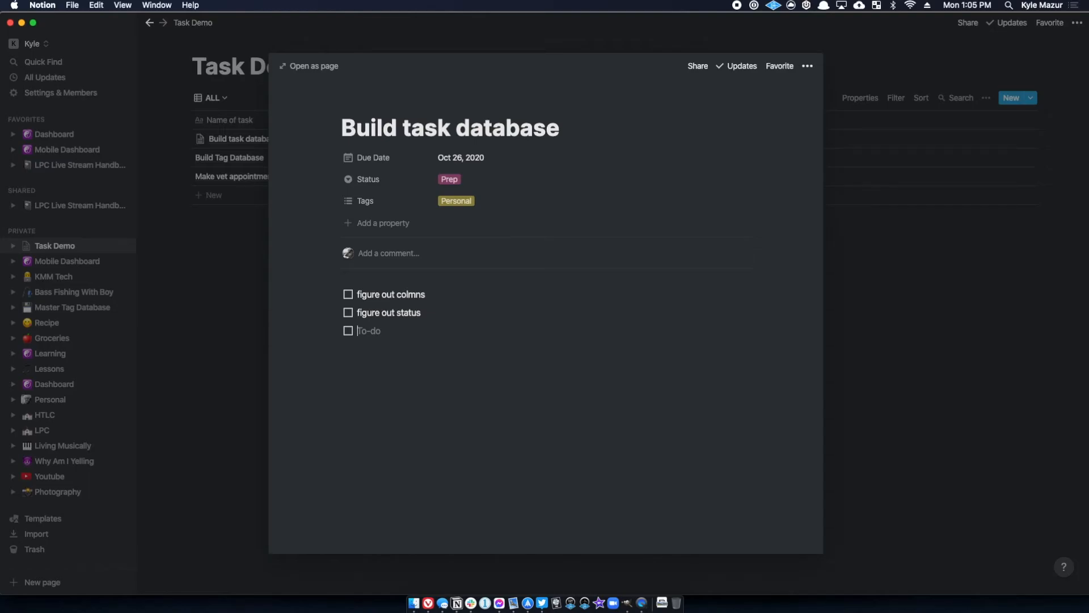
Add a link below the to-dos to the page "#3 Databases How I created my task database", view that page, and return to Task Demo.
{"action": "key", "text": "BackSpace"}
{"action": "type", "text": "/lin"}
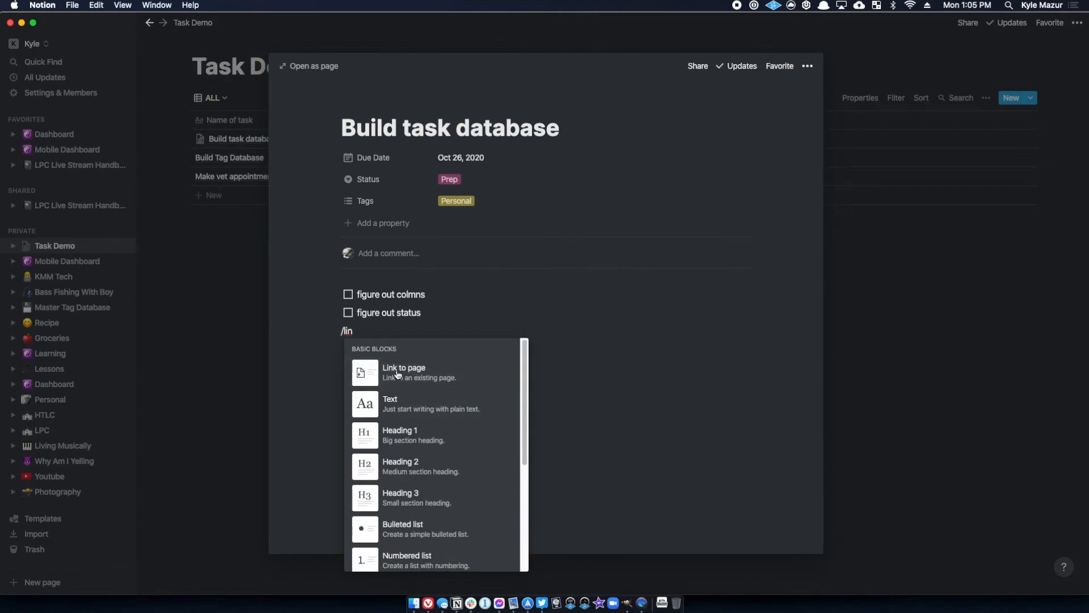
{"action": "left_click", "coordinate": [398, 375]}
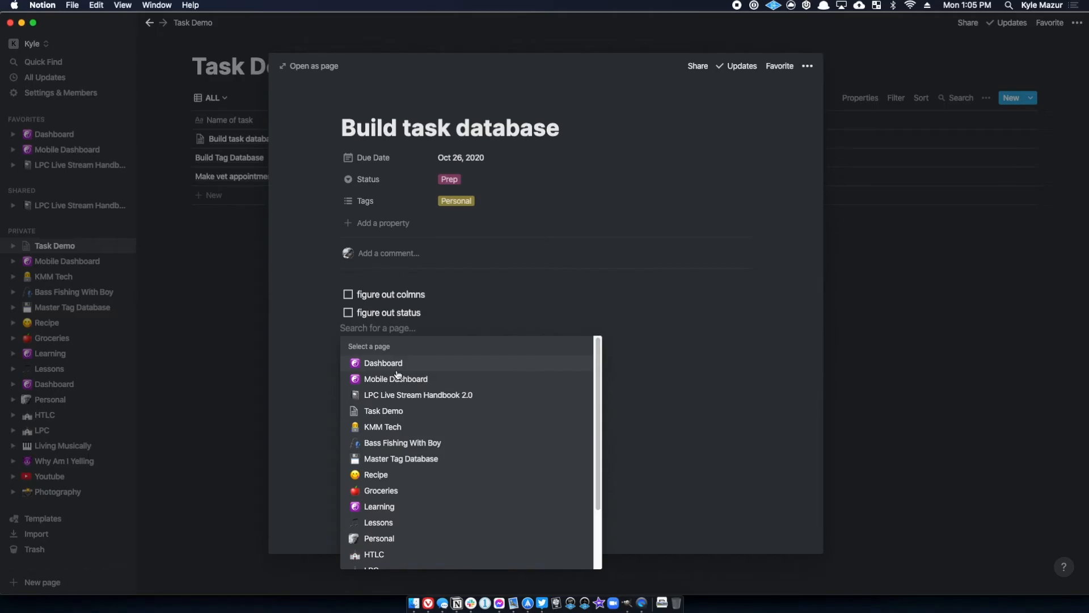
{"action": "type", "text": "#3"}
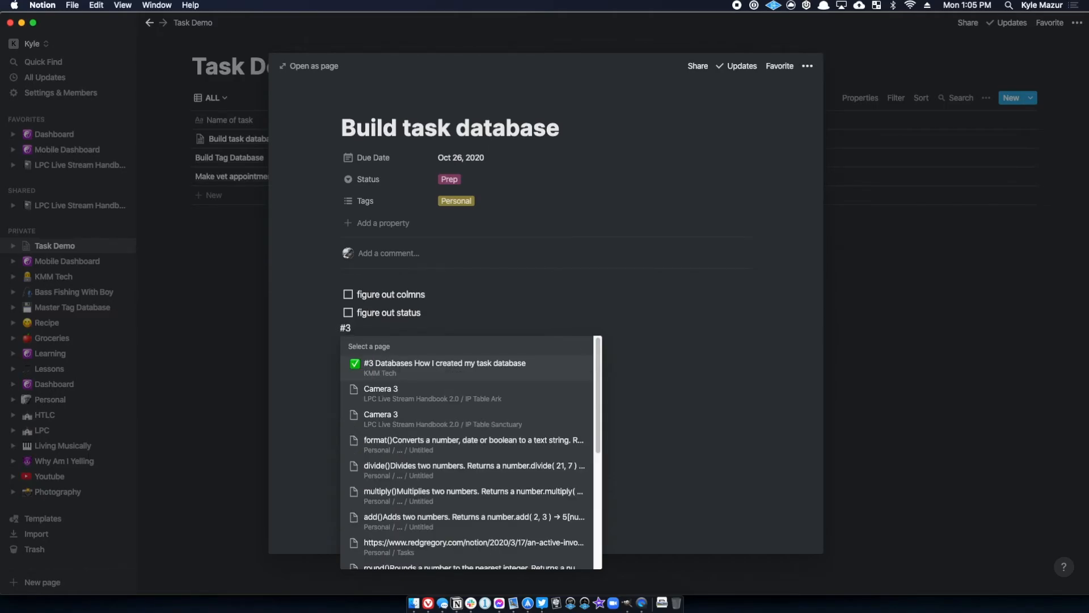
{"action": "left_click", "coordinate": [422, 370]}
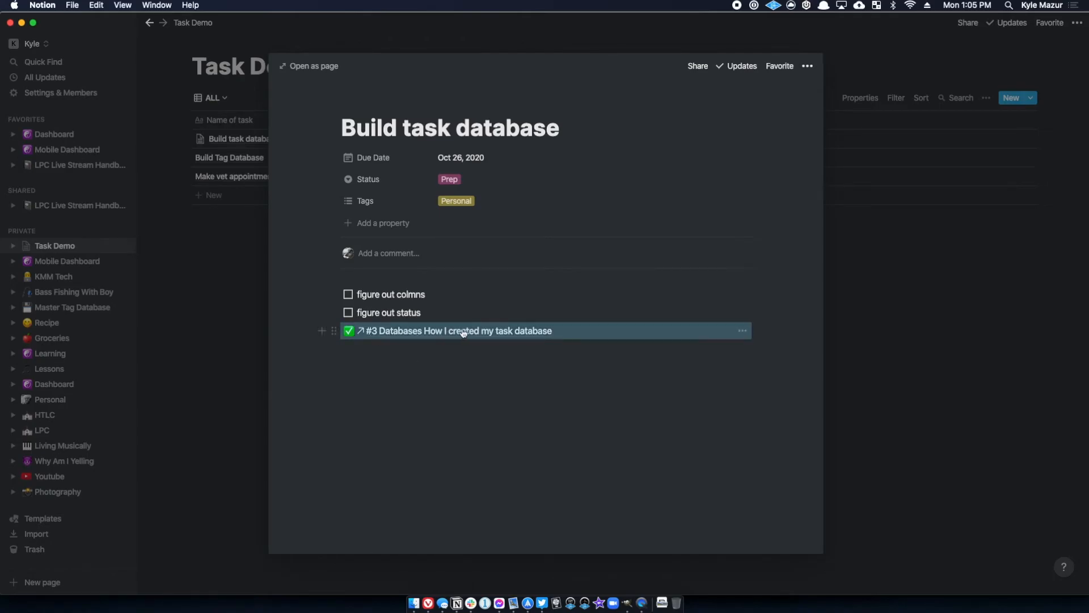
{"action": "left_click", "coordinate": [584, 334]}
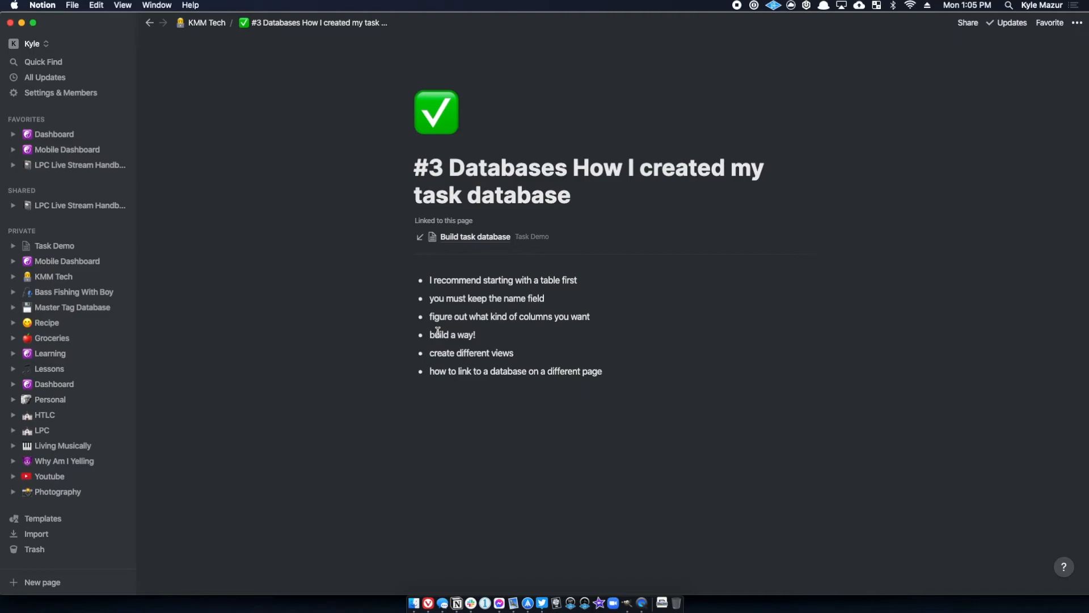
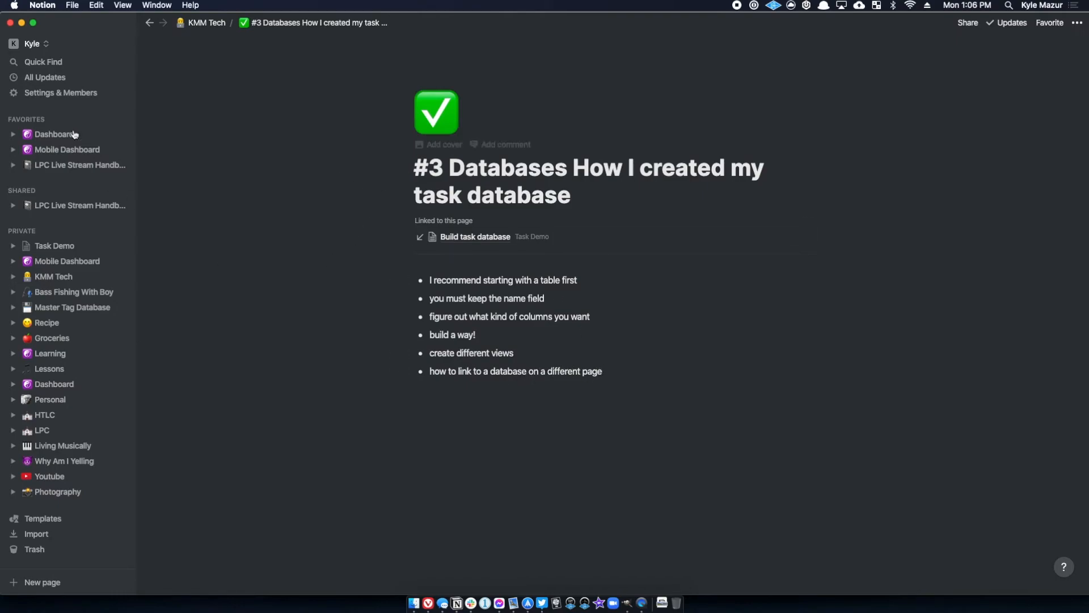
{"action": "left_click", "coordinate": [60, 247]}
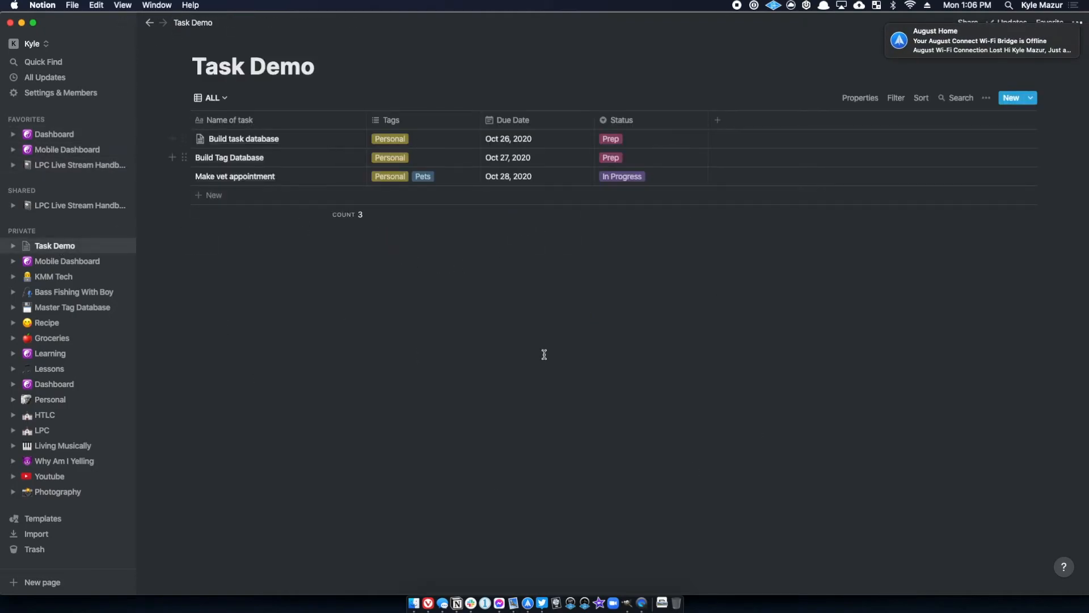
{"action": "left_click_drag", "start_coordinate": [376, 320], "coordinate": [417, 336]}
{"action": "left_click_drag", "start_coordinate": [327, 342], "coordinate": [409, 388]}
{"action": "left_click_drag", "start_coordinate": [538, 323], "coordinate": [551, 264]}
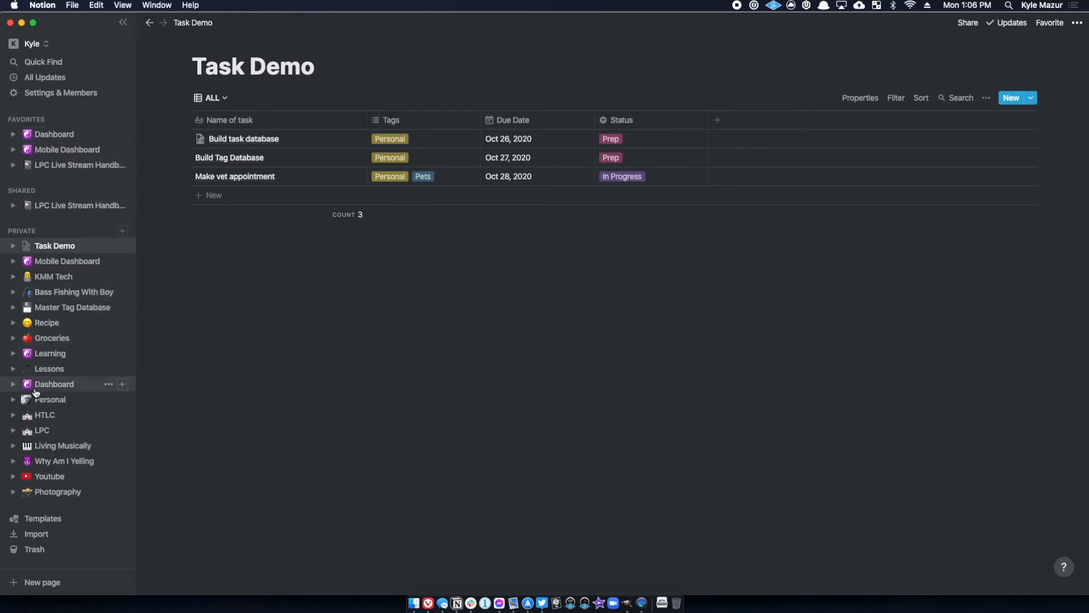
Open the full Tasks database from the Dashboard page and look through its rows in the EVERYTHING view.
{"action": "left_click", "coordinate": [57, 134]}
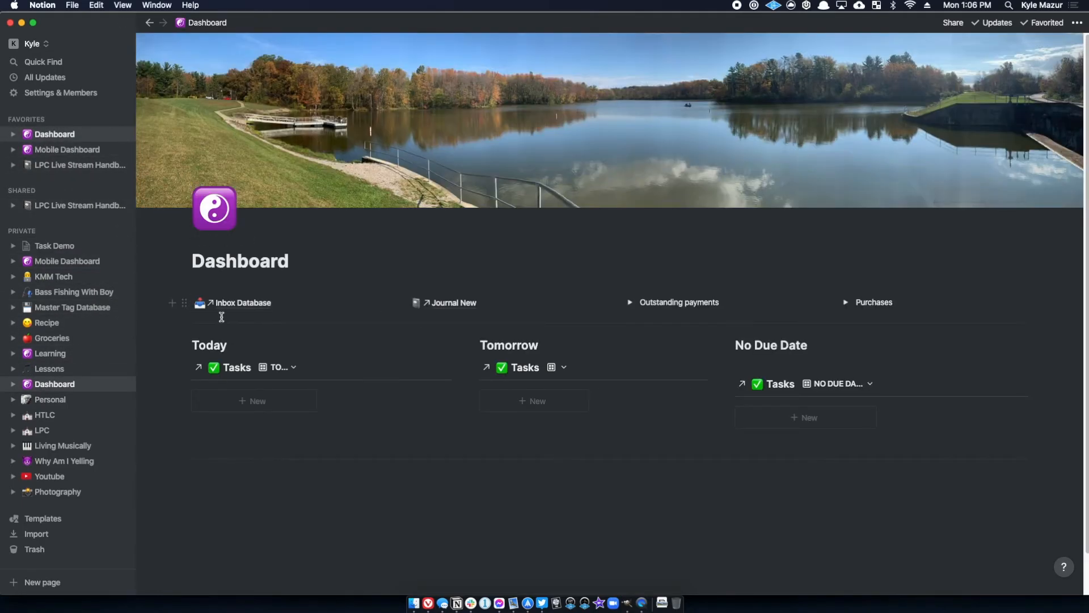
{"action": "left_click", "coordinate": [228, 366]}
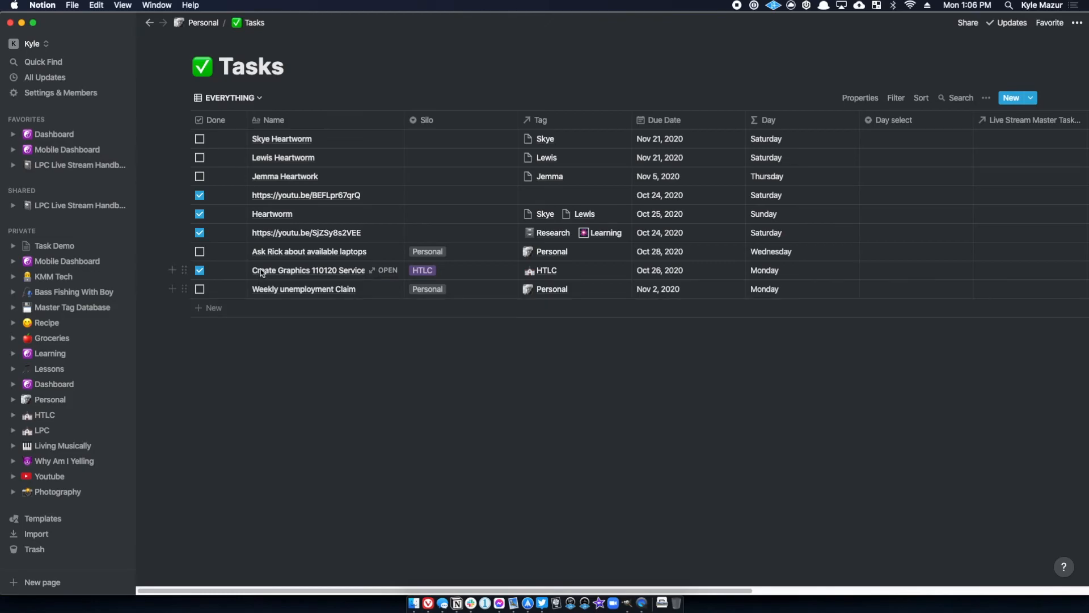
{"action": "scroll", "coordinate": [266, 272], "scroll_direction": "down", "scroll_amount": 20}
{"action": "scroll", "coordinate": [273, 226], "scroll_direction": "down", "scroll_amount": 5}
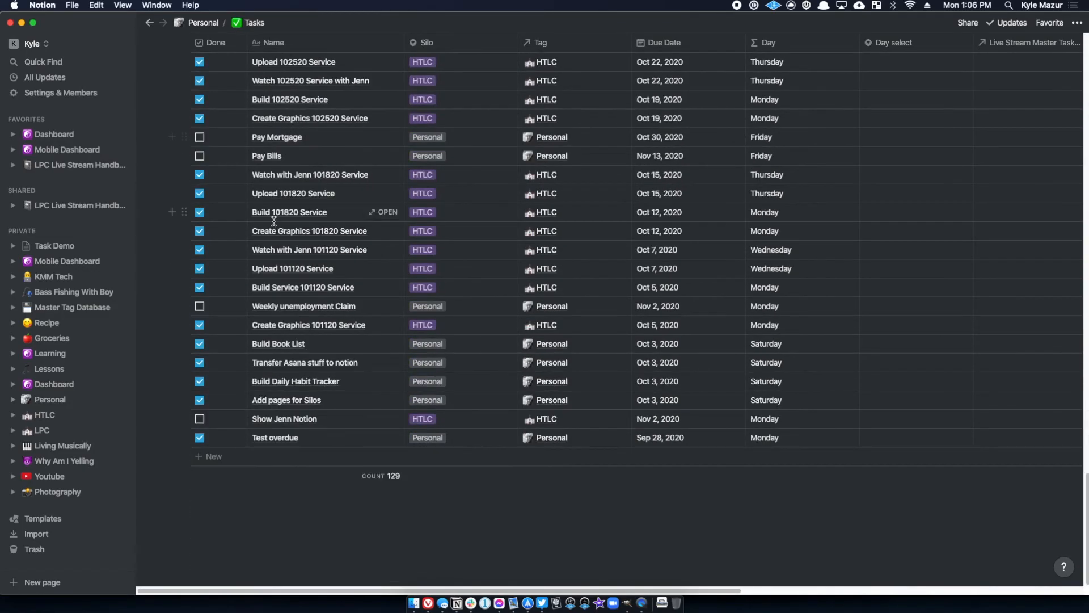
{"action": "left_click_drag", "start_coordinate": [821, 565], "coordinate": [787, 560]}
{"action": "left_click_drag", "start_coordinate": [625, 507], "coordinate": [578, 512]}
{"action": "left_click_drag", "start_coordinate": [848, 504], "coordinate": [602, 546]}
Insert a linked database block on the Dashboard page, beneath the Today, Tomorrow and No Due Date sections.
{"action": "left_click", "coordinate": [62, 134]}
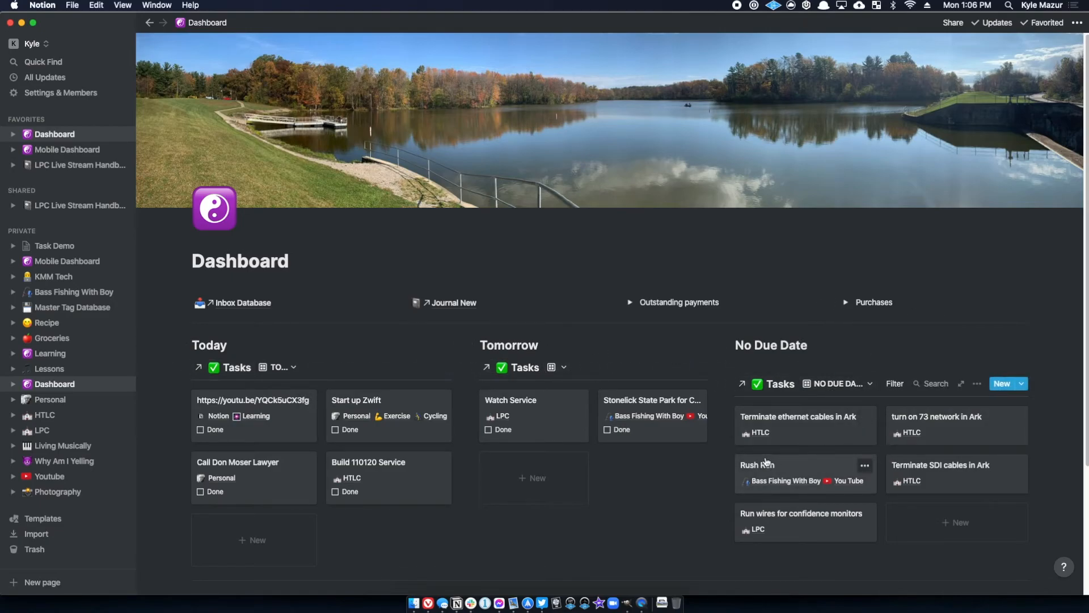
{"action": "scroll", "coordinate": [487, 417], "scroll_direction": "down", "scroll_amount": 5}
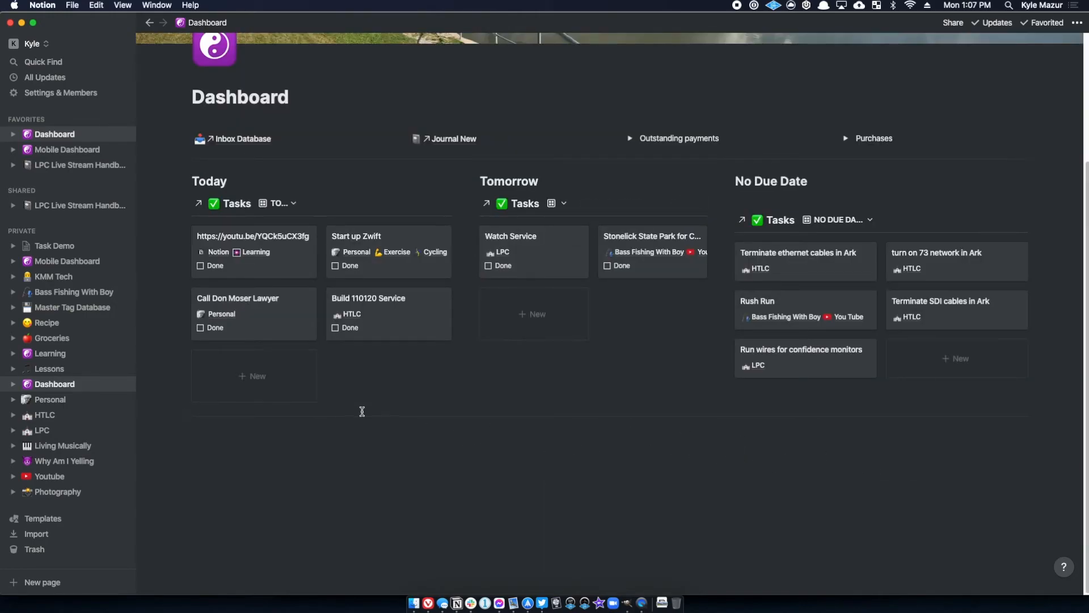
{"action": "left_click", "coordinate": [242, 442]}
{"action": "type", "text": "/"}
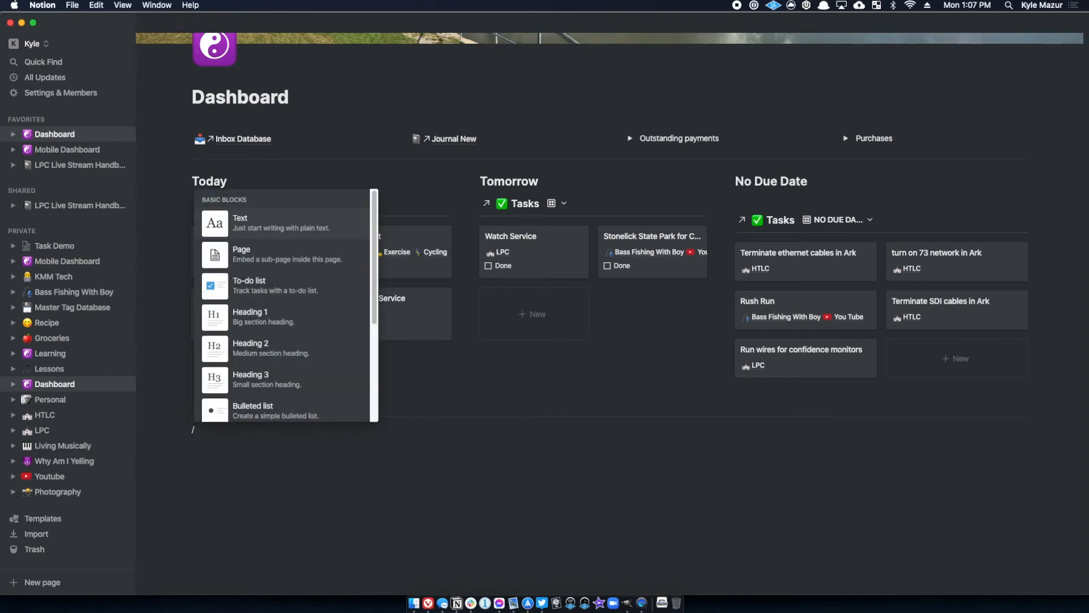
{"action": "scroll", "coordinate": [284, 306], "scroll_direction": "down", "scroll_amount": 10}
{"action": "type", "text": "link"}
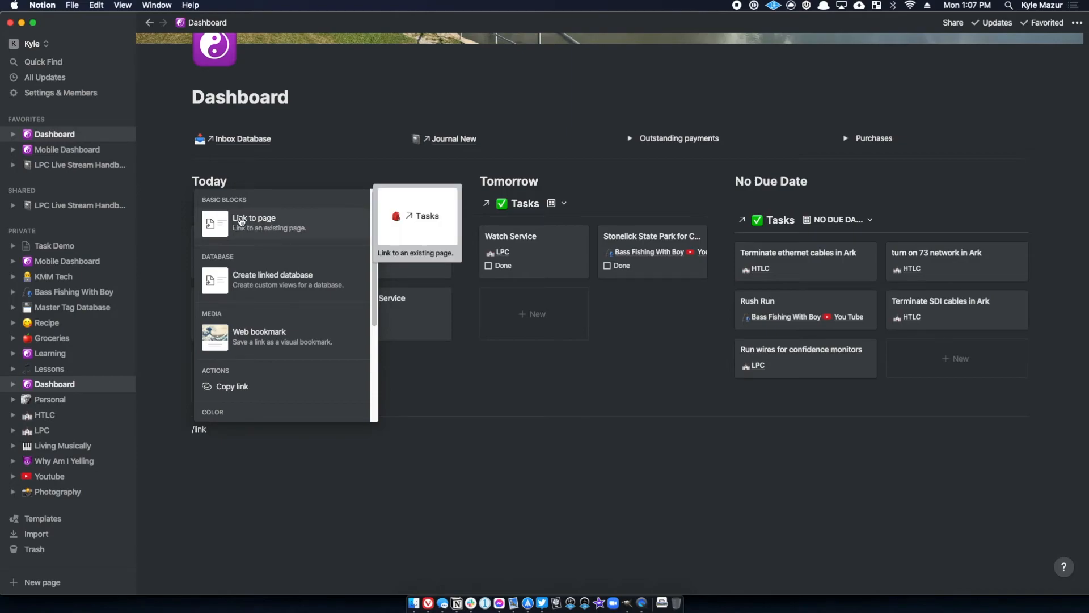
{"action": "left_click", "coordinate": [272, 283]}
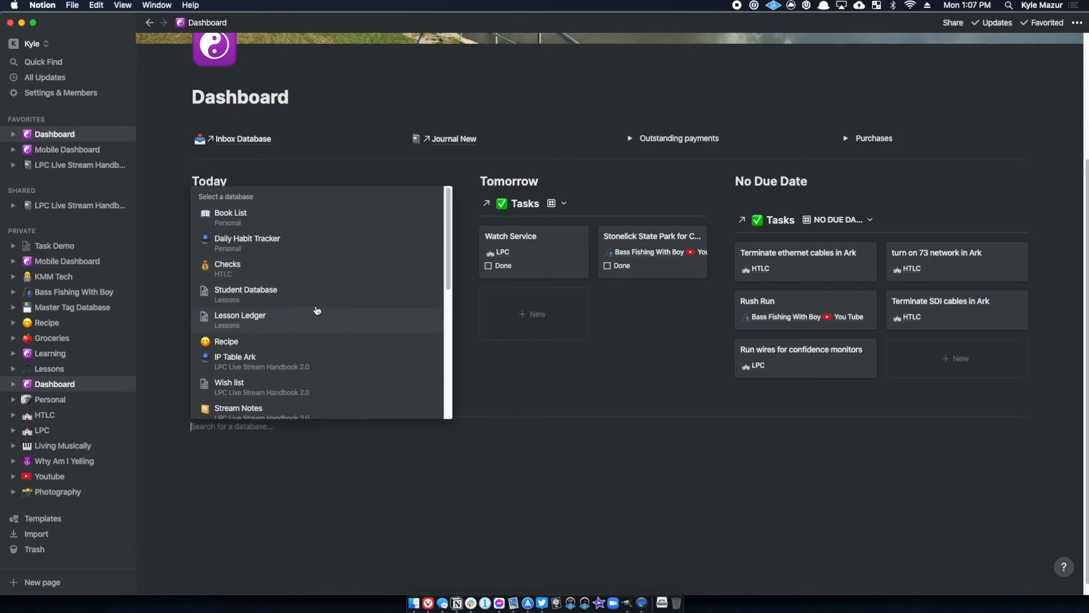
Look through the available databases and choose Task Demo as the source of the linked database on the Dashboard.
{"action": "scroll", "coordinate": [311, 304], "scroll_direction": "down", "scroll_amount": 4}
{"action": "scroll", "coordinate": [313, 301], "scroll_direction": "down", "scroll_amount": 4}
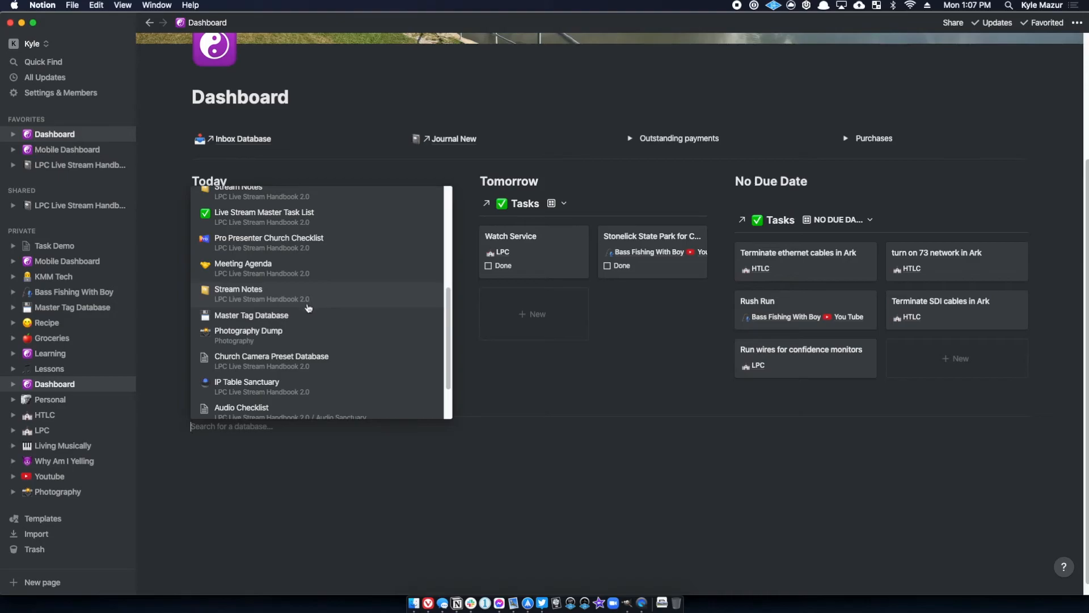
{"action": "scroll", "coordinate": [315, 302], "scroll_direction": "up", "scroll_amount": 8}
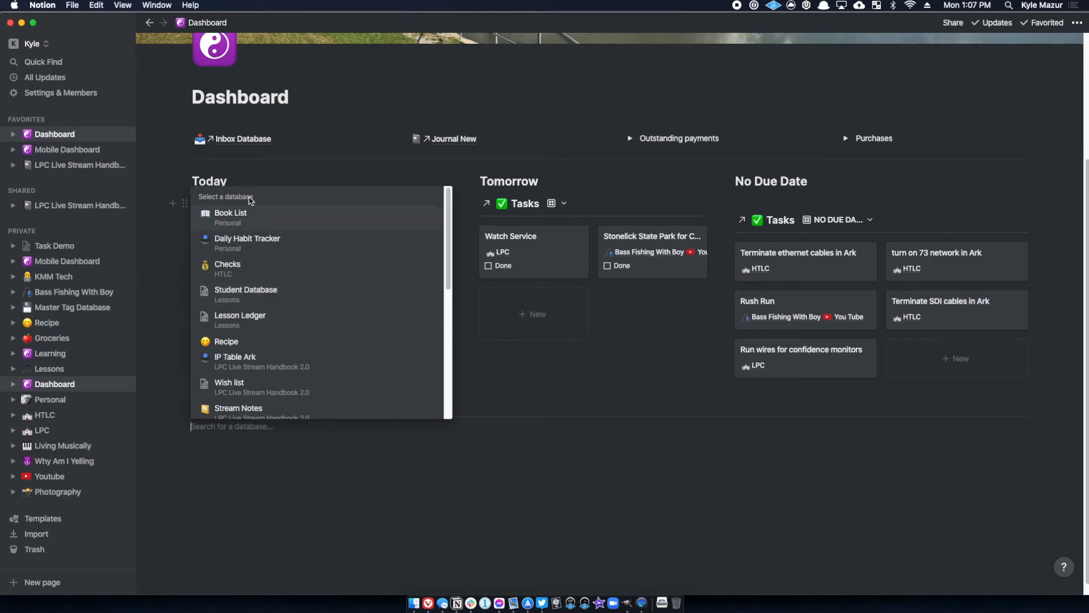
{"action": "type", "text": "taskj de=="}
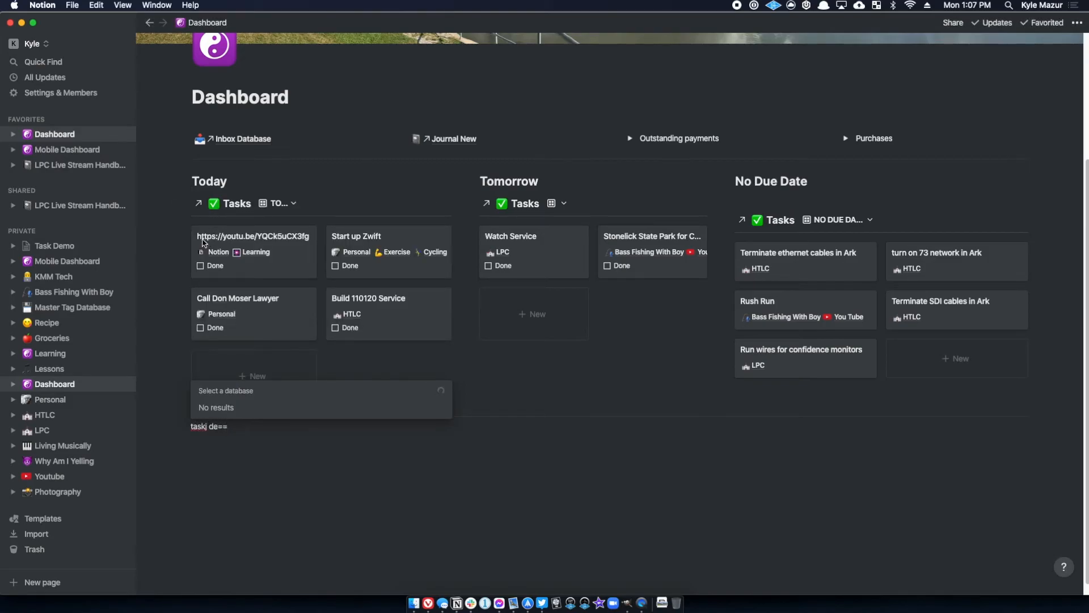
{"action": "key", "text": "BackSpace"}
{"action": "key", "text": "BackSpace"}
{"action": "key", "text": "BackSpace"}
{"action": "key", "text": "BackSpace"}
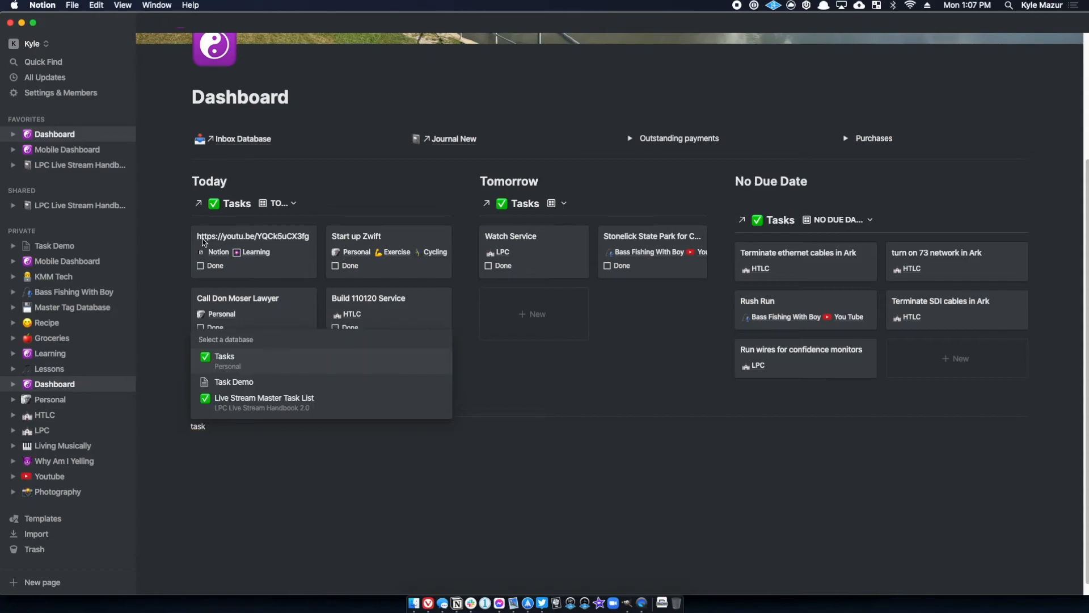
{"action": "type", "text": "de"}
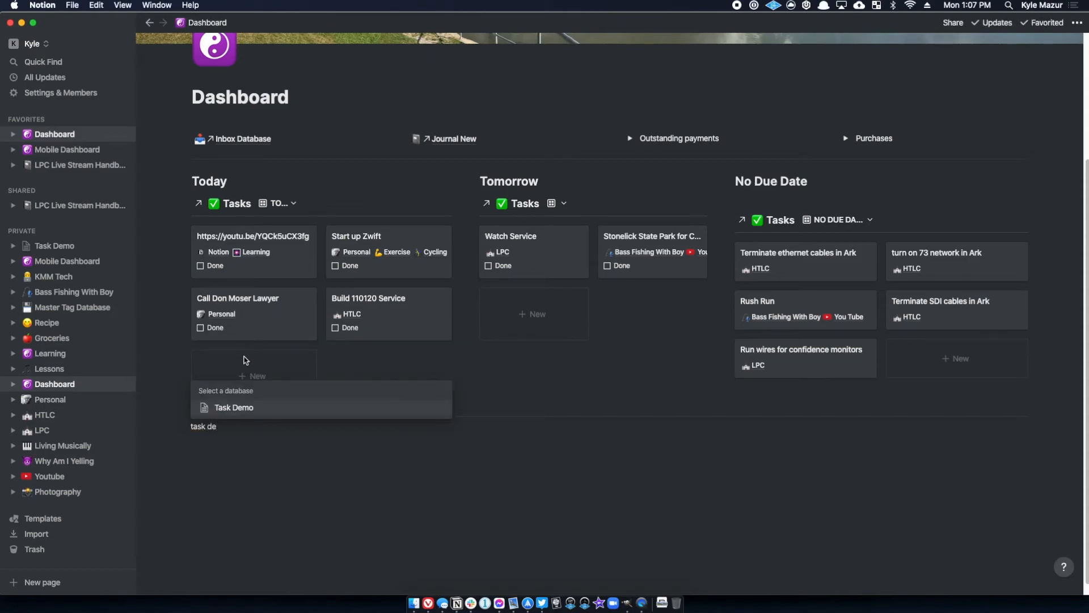
{"action": "left_click", "coordinate": [230, 407]}
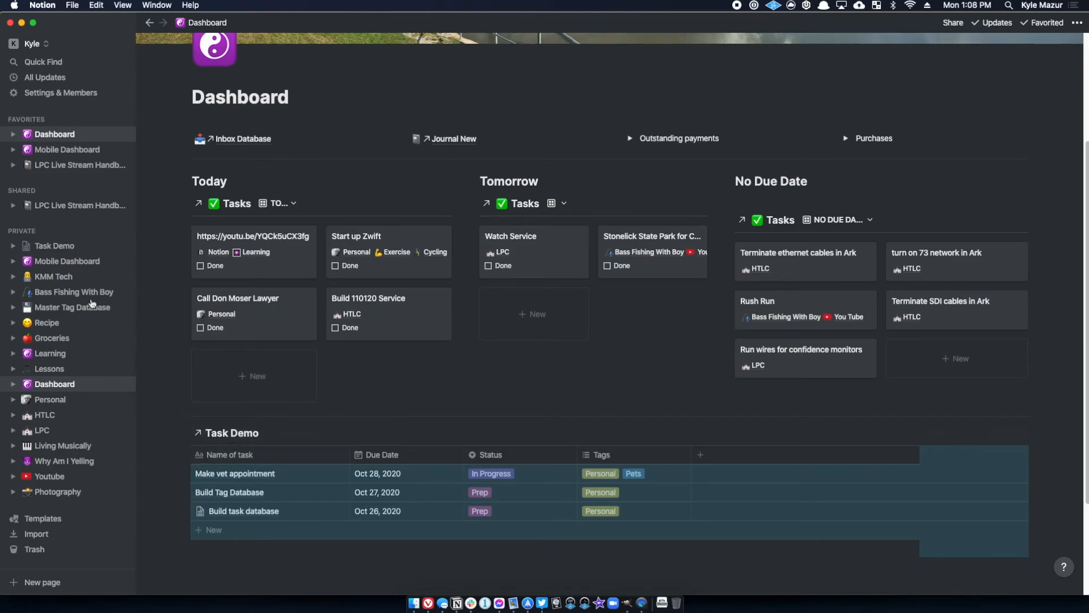
Open the original Task Demo database, check its list of views, and return to the Dashboard.
{"action": "left_click", "coordinate": [71, 246]}
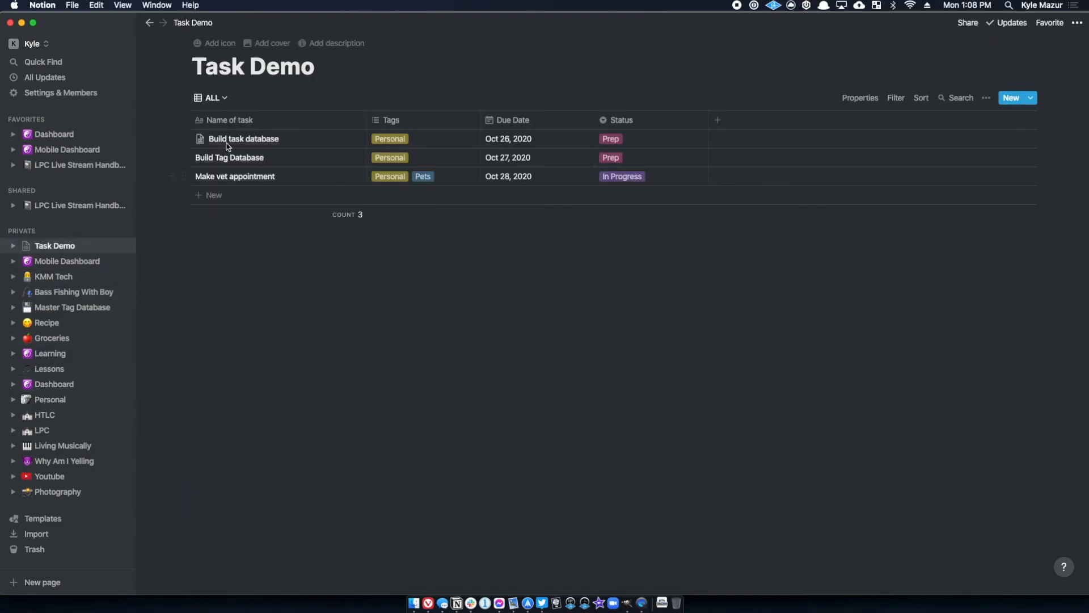
{"action": "left_click", "coordinate": [217, 99]}
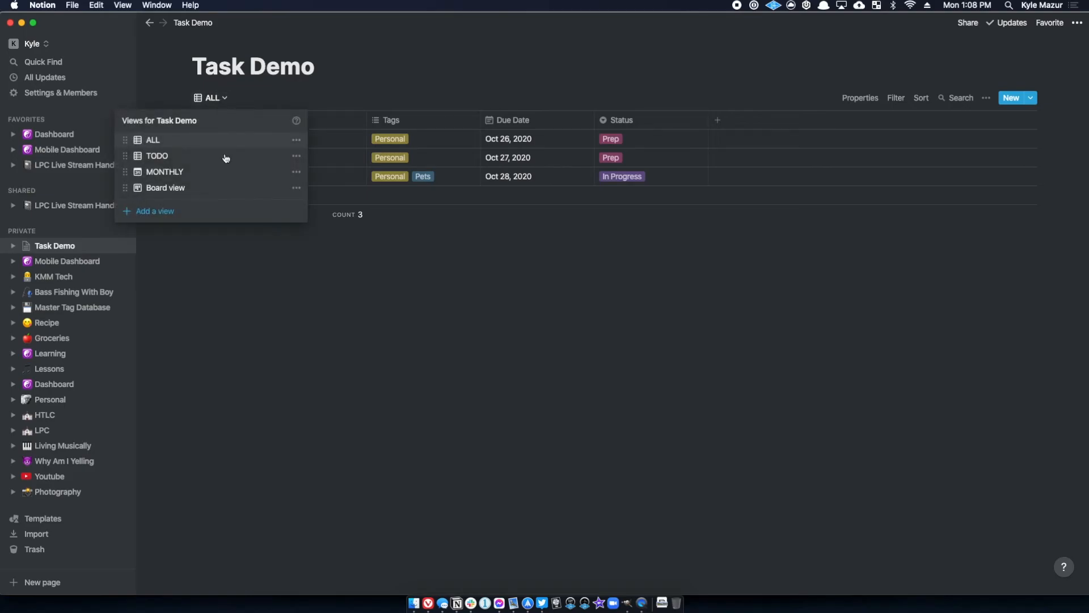
{"action": "left_click", "coordinate": [452, 74]}
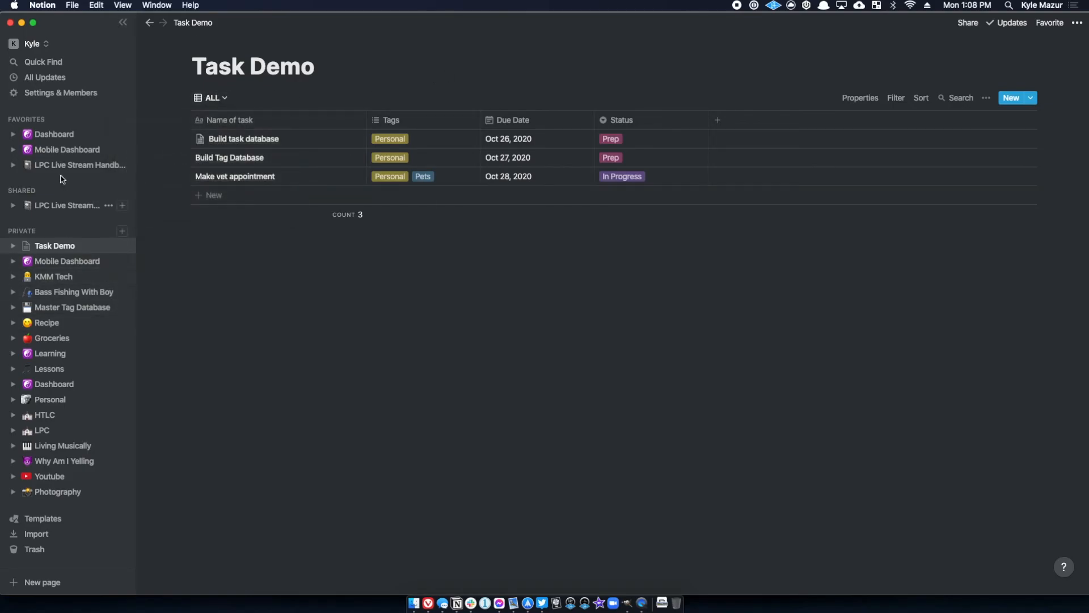
{"action": "left_click", "coordinate": [56, 134]}
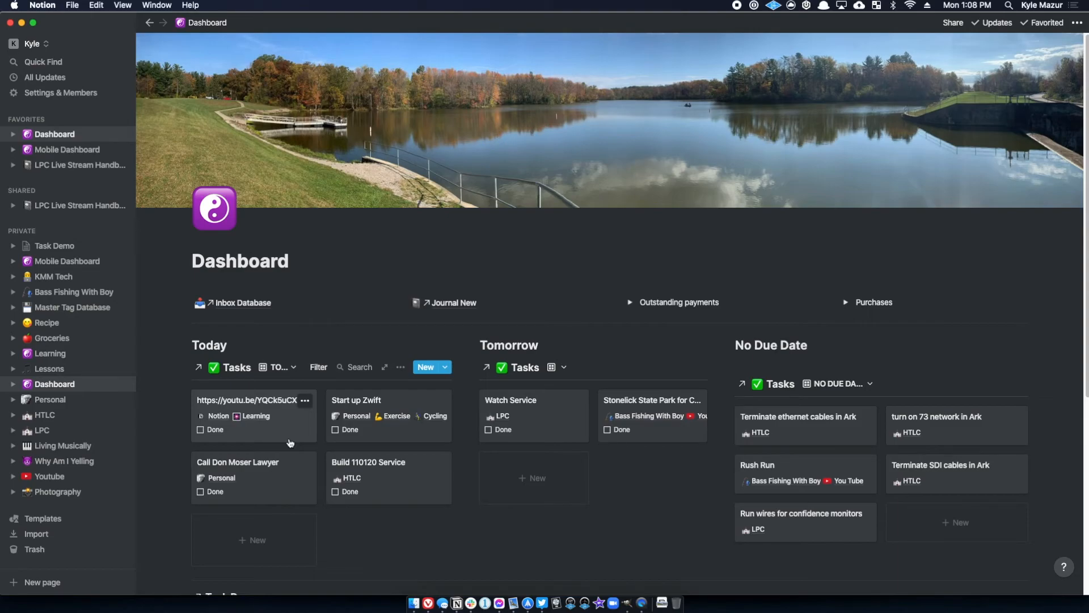
Add a table view named TODAY to the linked Task Demo database on the Dashboard.
{"action": "scroll", "coordinate": [283, 445], "scroll_direction": "down", "scroll_amount": 5}
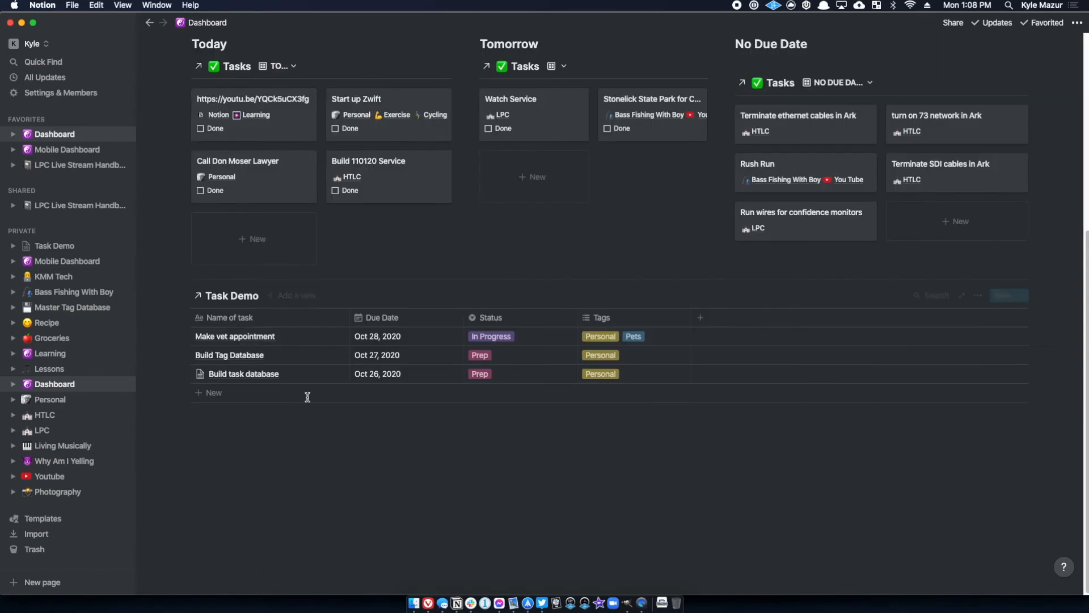
{"action": "left_click", "coordinate": [295, 297]}
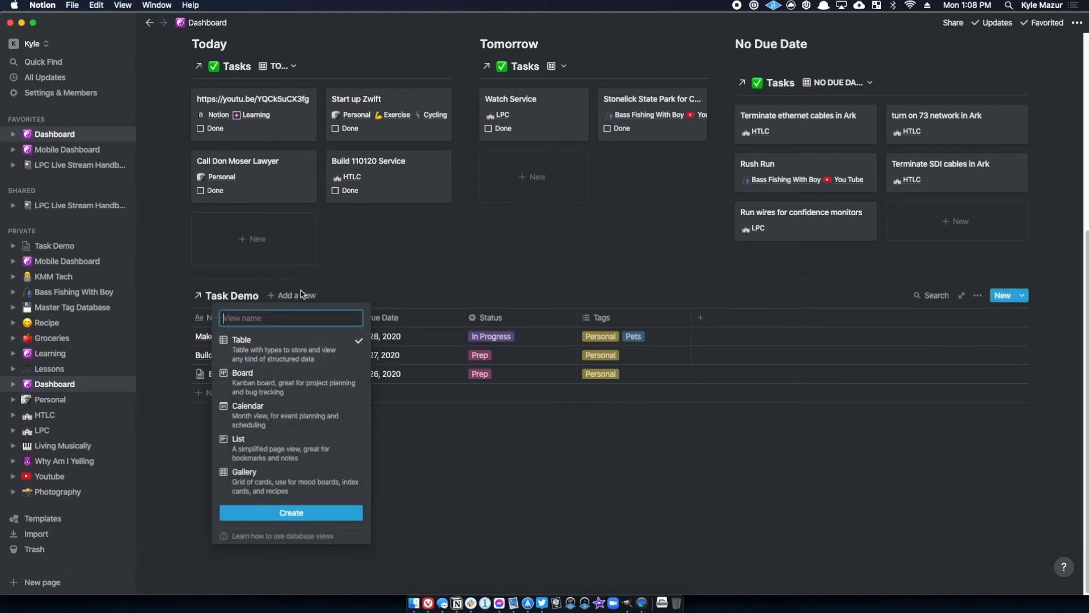
{"action": "type", "text": "TO"}
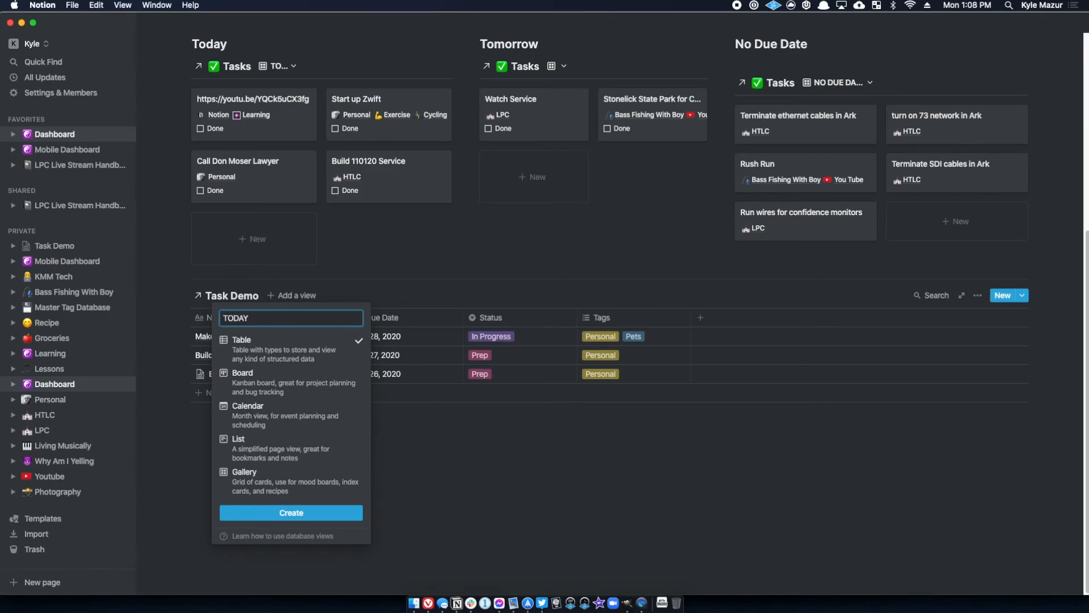
{"action": "type", "text": "DAY"}
{"action": "key", "text": "Return"}
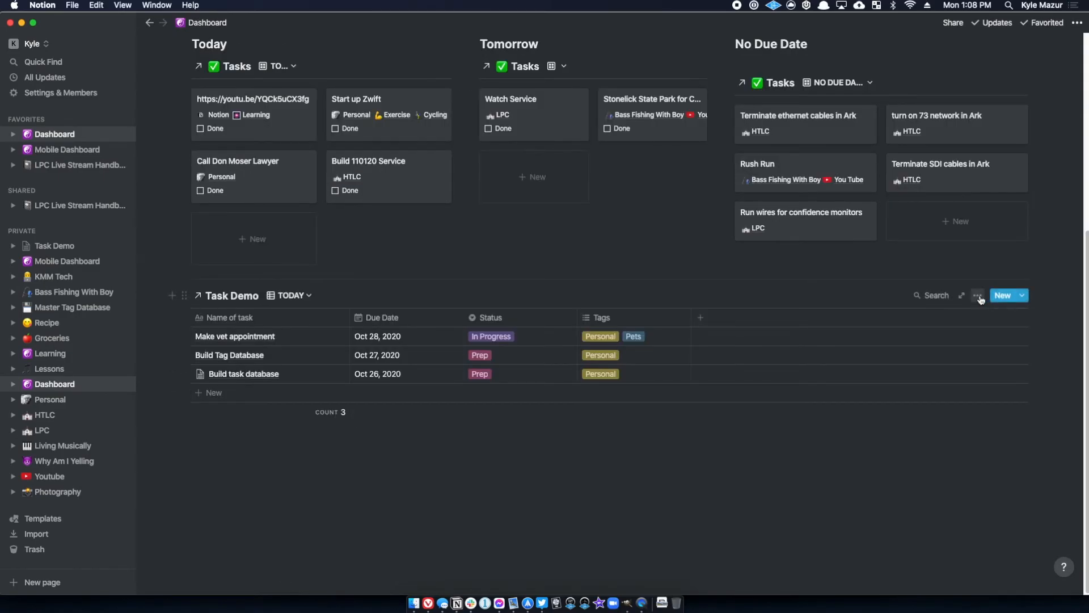
Add a filter to the TODAY view so that it shows only tasks whose Due Date is Today.
{"action": "left_click", "coordinate": [978, 296]}
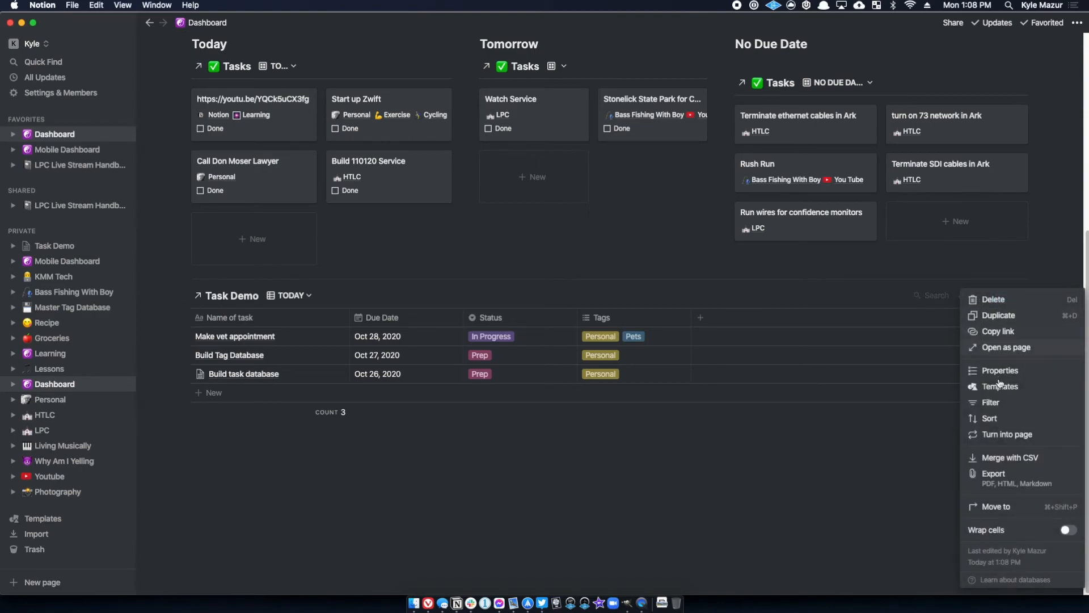
{"action": "left_click", "coordinate": [1000, 404]}
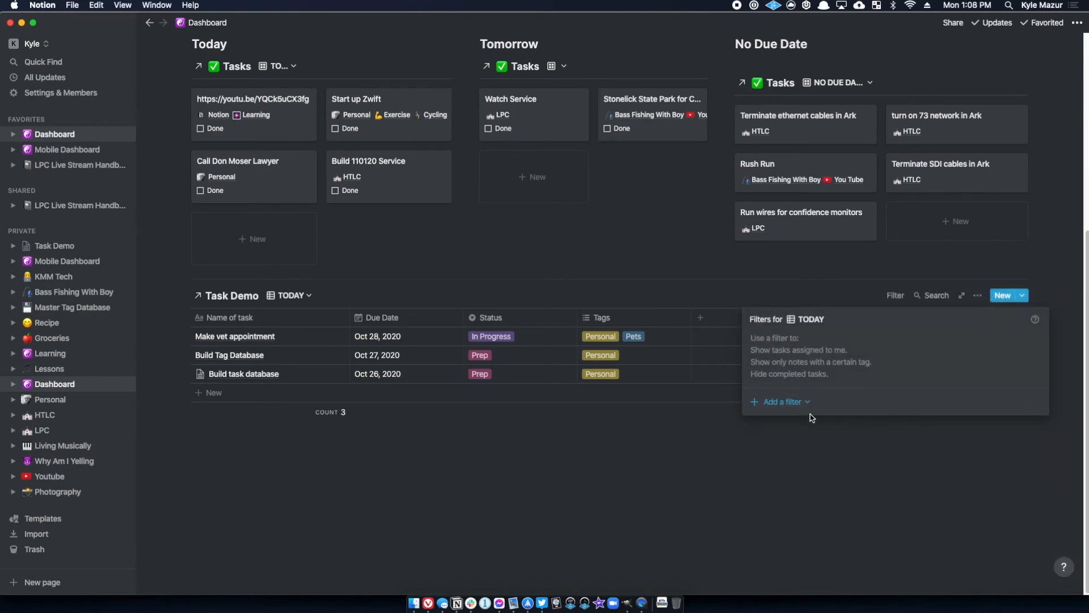
{"action": "left_click", "coordinate": [781, 408]}
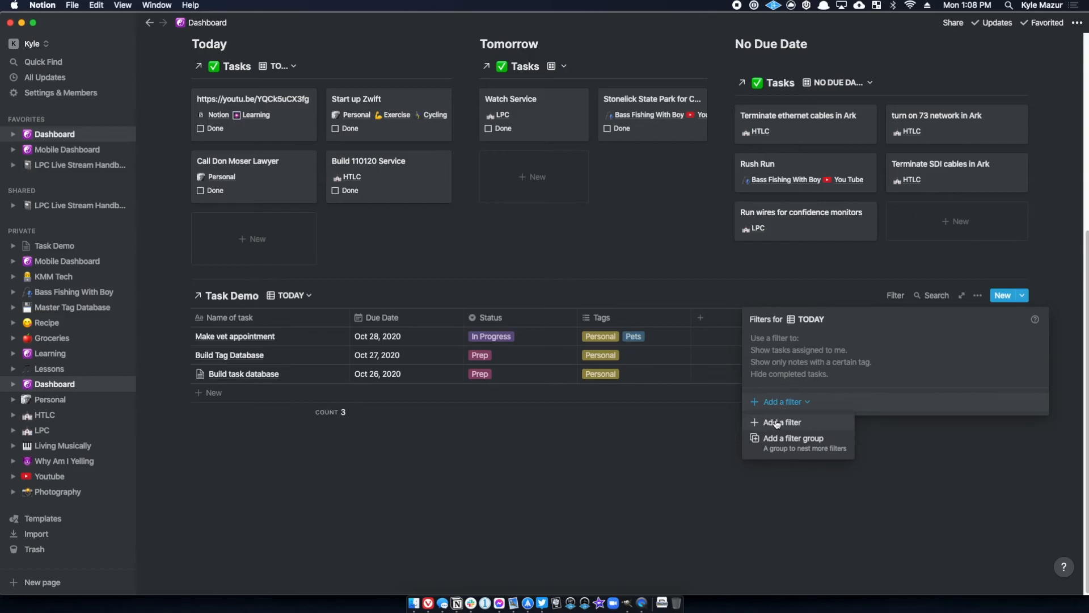
{"action": "left_click", "coordinate": [777, 424]}
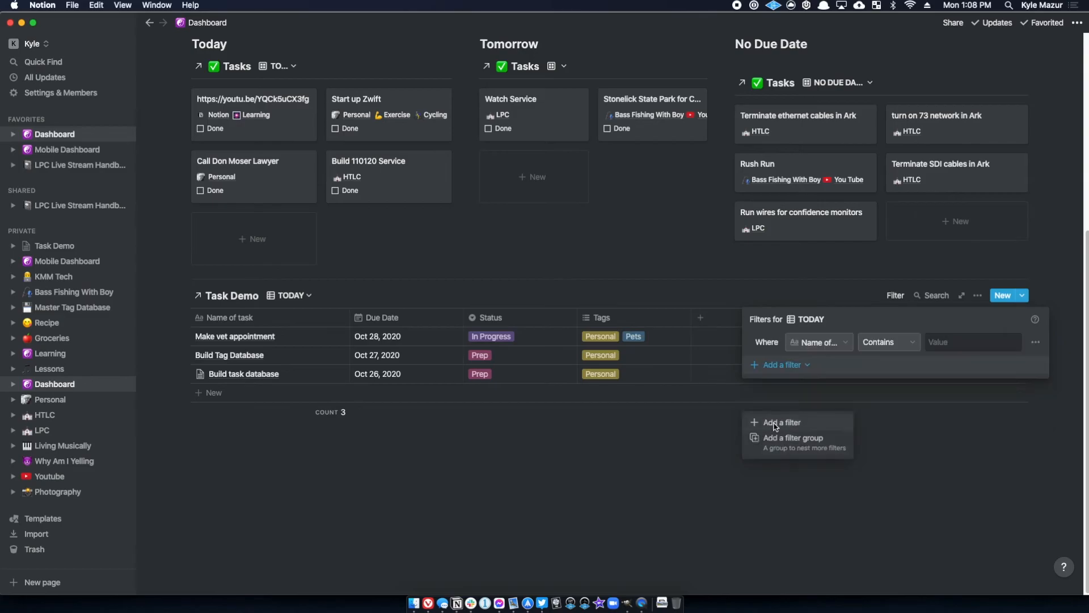
{"action": "left_click", "coordinate": [817, 342]}
{"action": "left_click", "coordinate": [804, 406]}
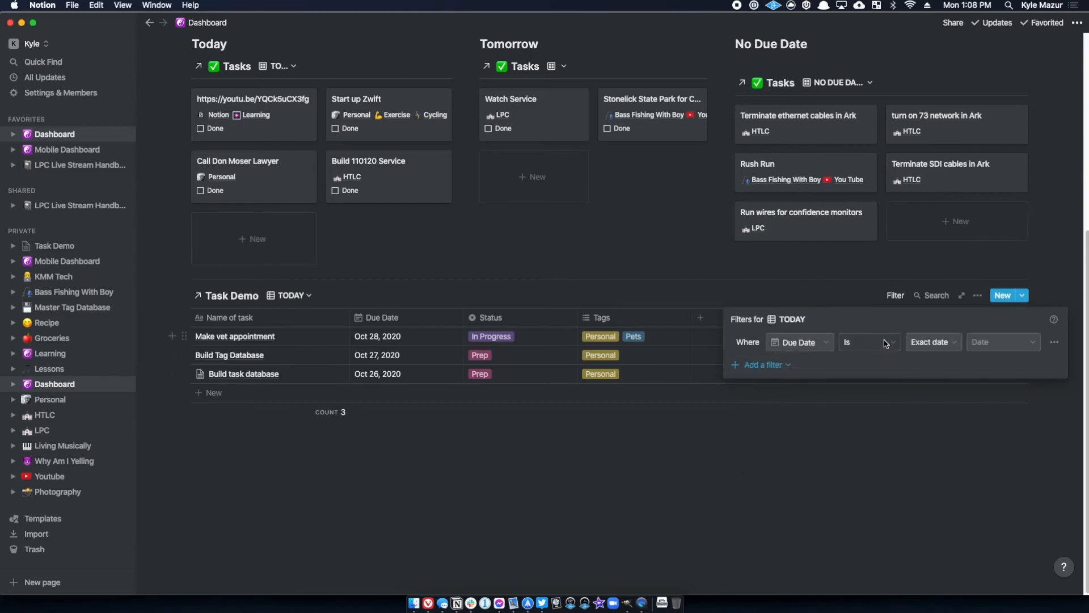
{"action": "left_click", "coordinate": [886, 343]}
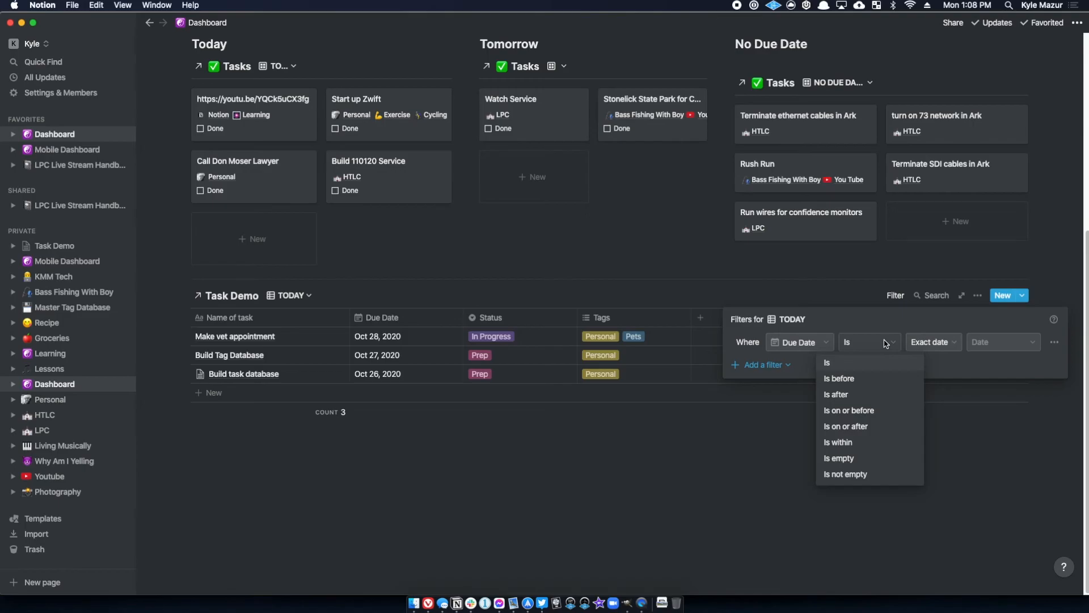
{"action": "left_click", "coordinate": [838, 367]}
{"action": "left_click", "coordinate": [934, 342]}
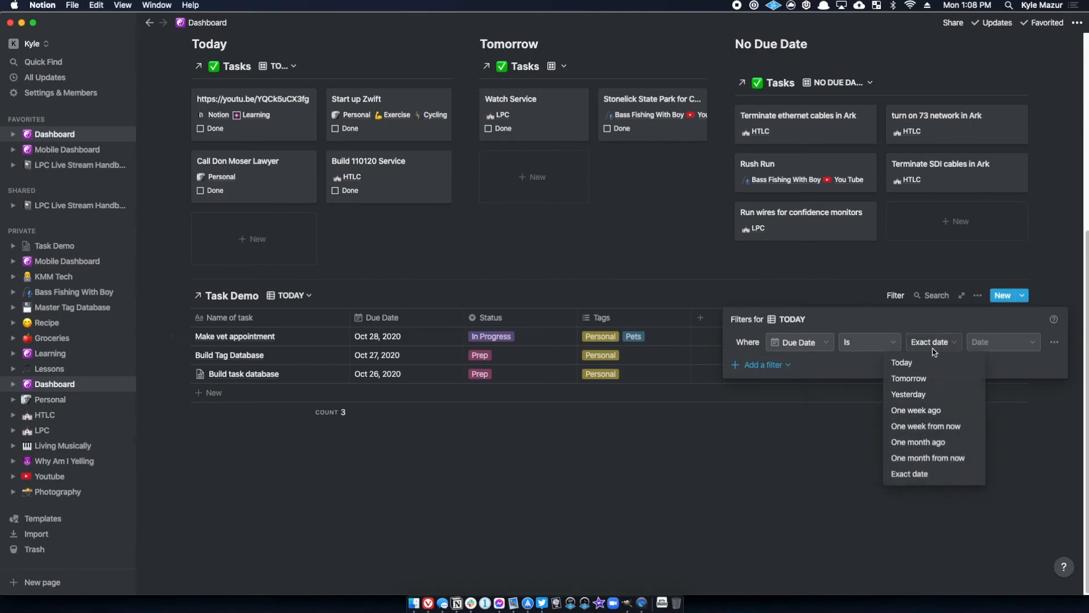
{"action": "left_click", "coordinate": [911, 366]}
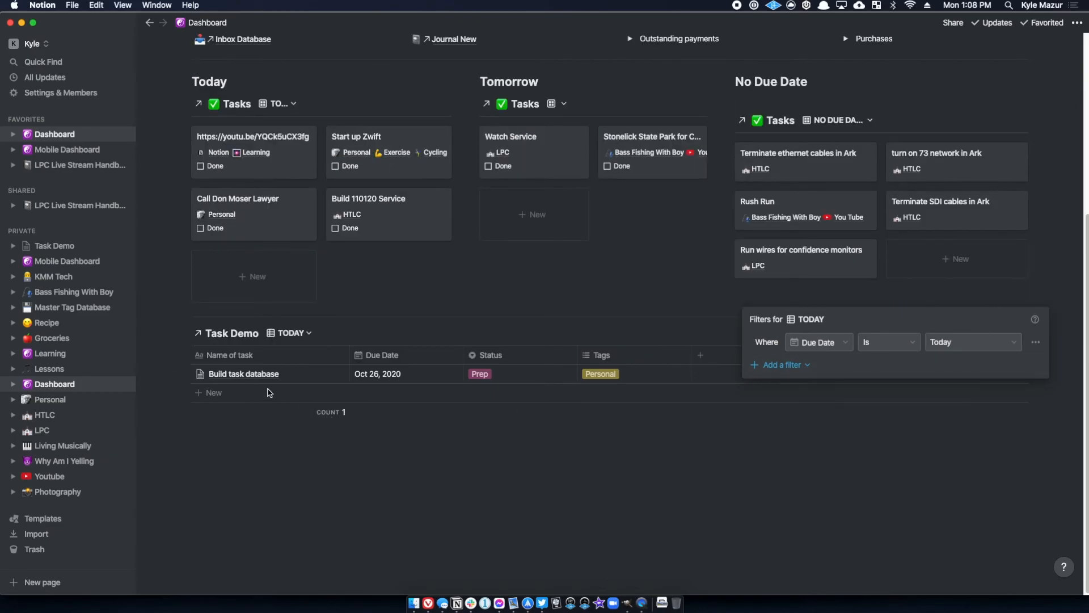
Change the TODAY view's Due Date filter condition to "Is on or before" Today.
{"action": "left_click", "coordinate": [892, 343]}
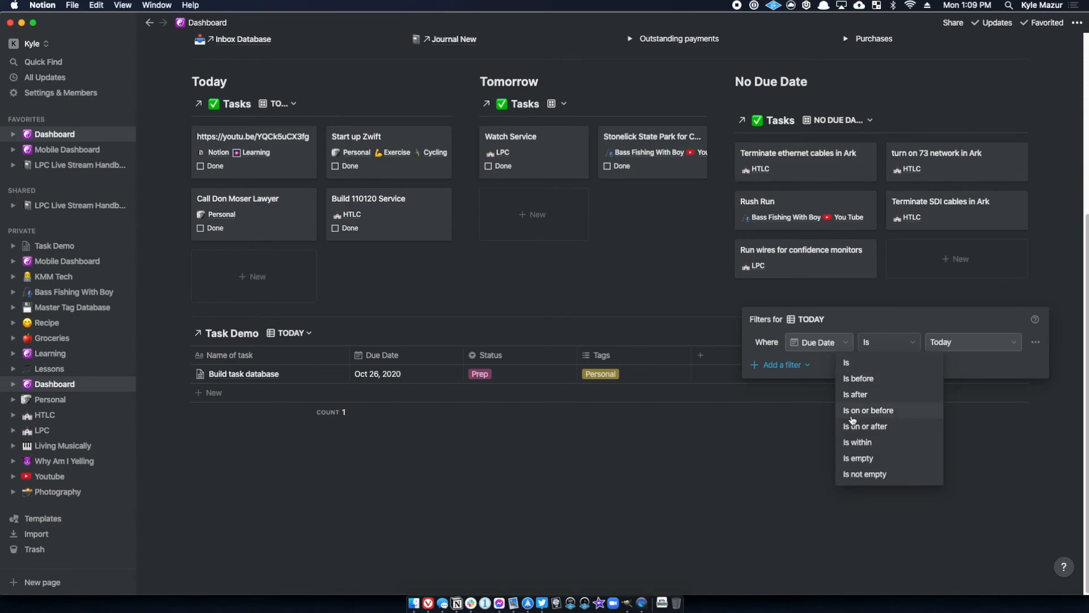
{"action": "left_click", "coordinate": [893, 416]}
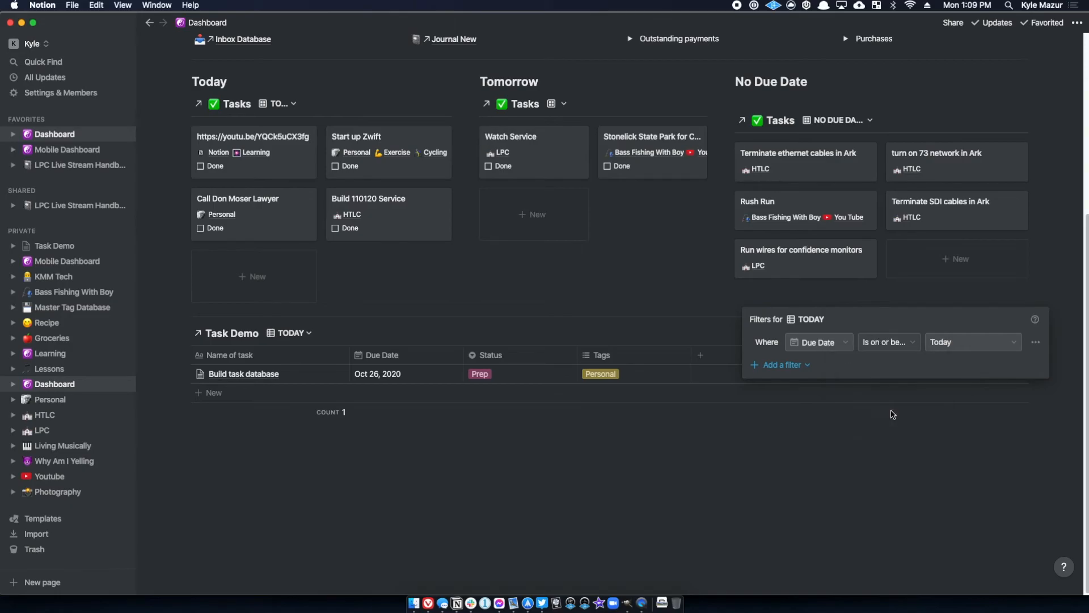
{"action": "left_click", "coordinate": [939, 464]}
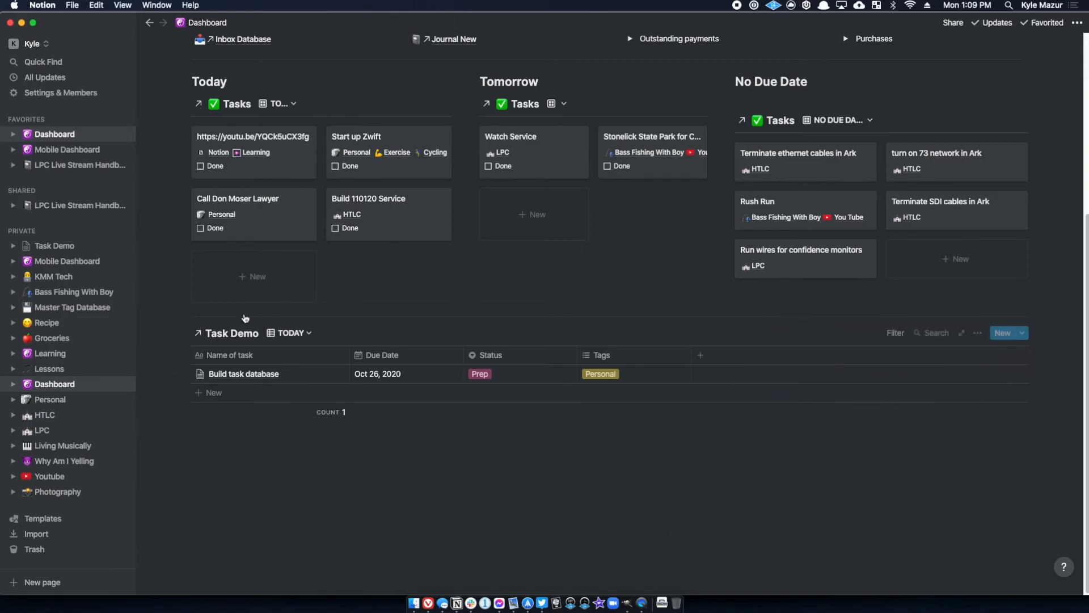
Set the due date of "Make vet appointment" to Oct 8, 2020 in the original Task Demo database and return to the Dashboard's linked table.
{"action": "left_click", "coordinate": [240, 334]}
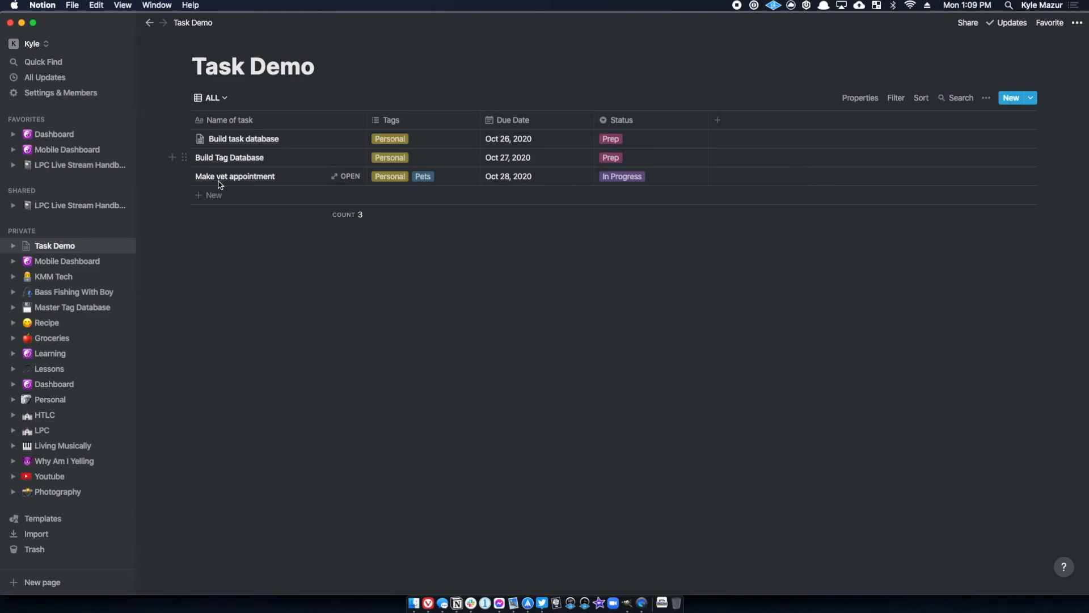
{"action": "left_click", "coordinate": [516, 177]}
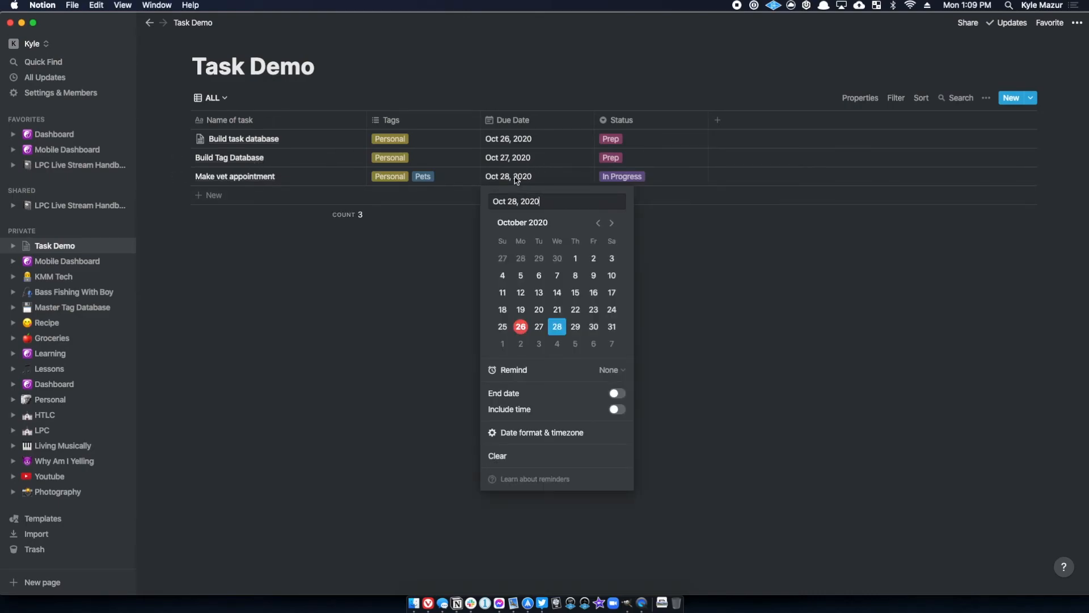
{"action": "left_click", "coordinate": [575, 275]}
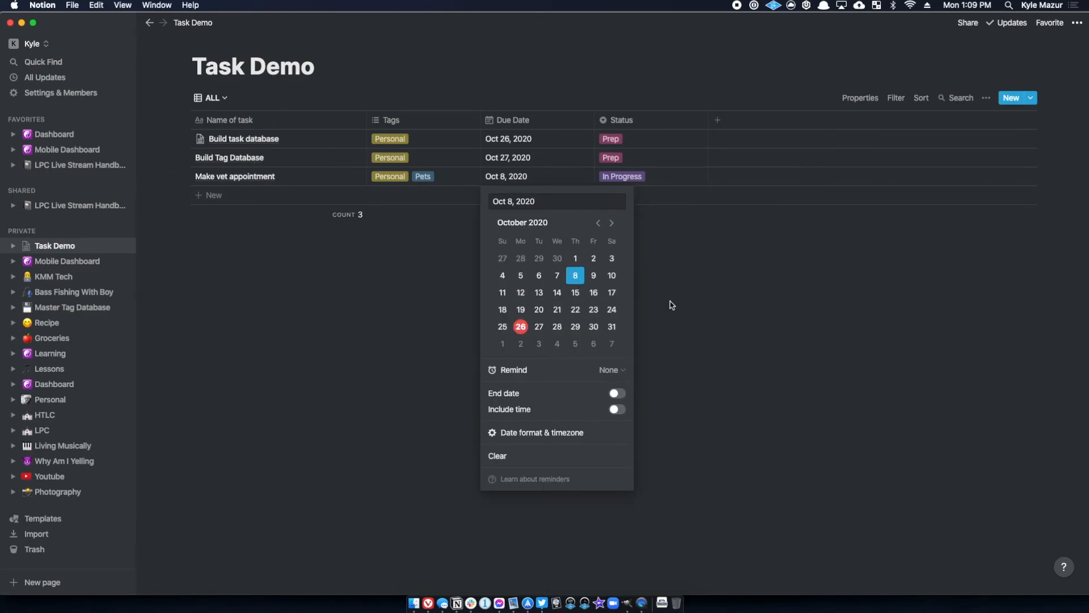
{"action": "left_click", "coordinate": [700, 300]}
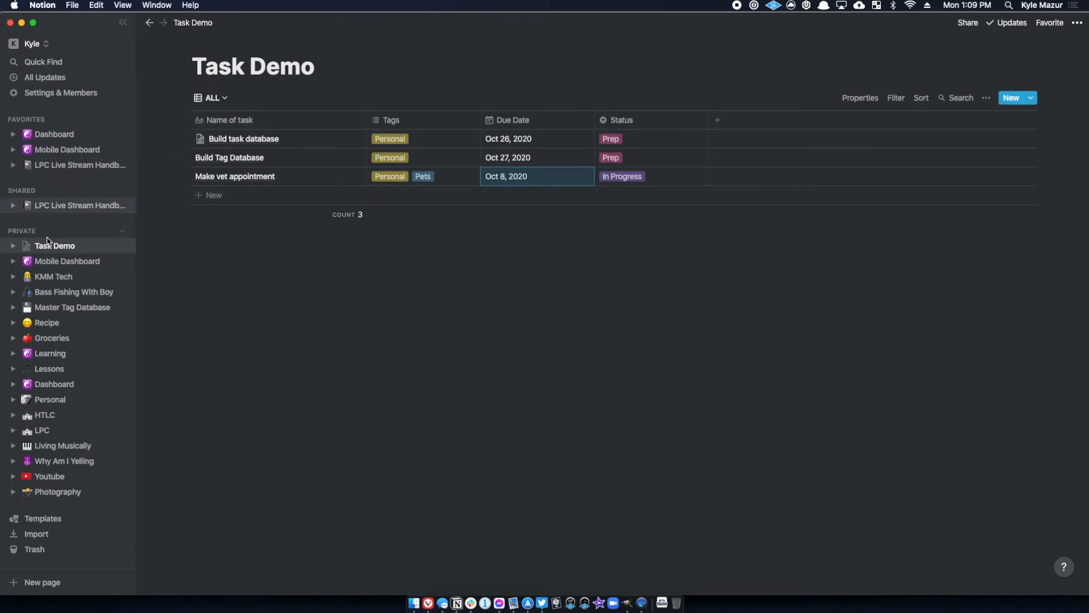
{"action": "left_click", "coordinate": [55, 136]}
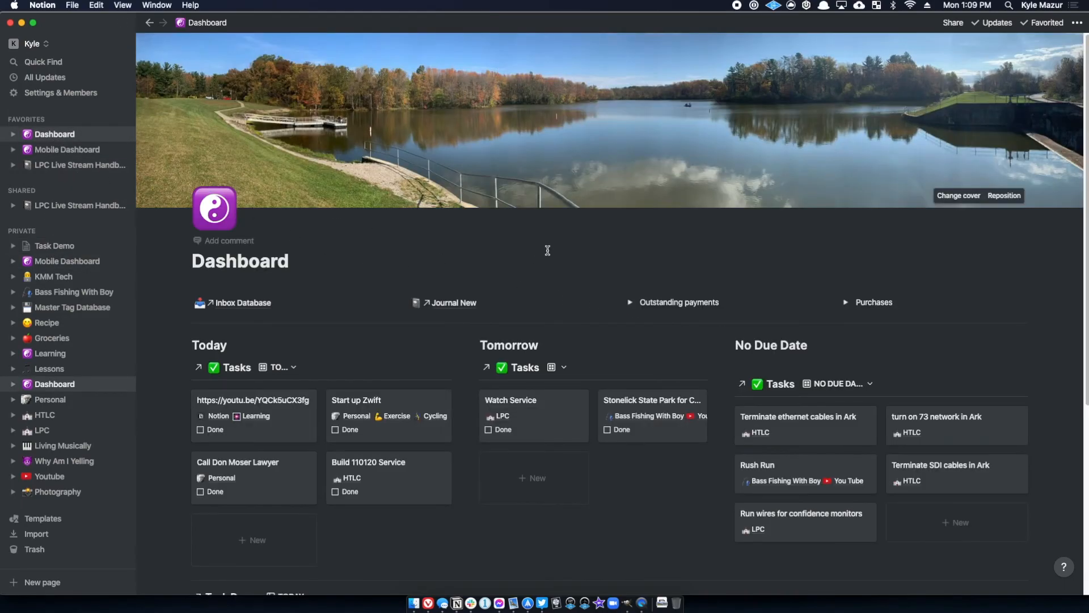
{"action": "scroll", "coordinate": [494, 473], "scroll_direction": "down", "scroll_amount": 5}
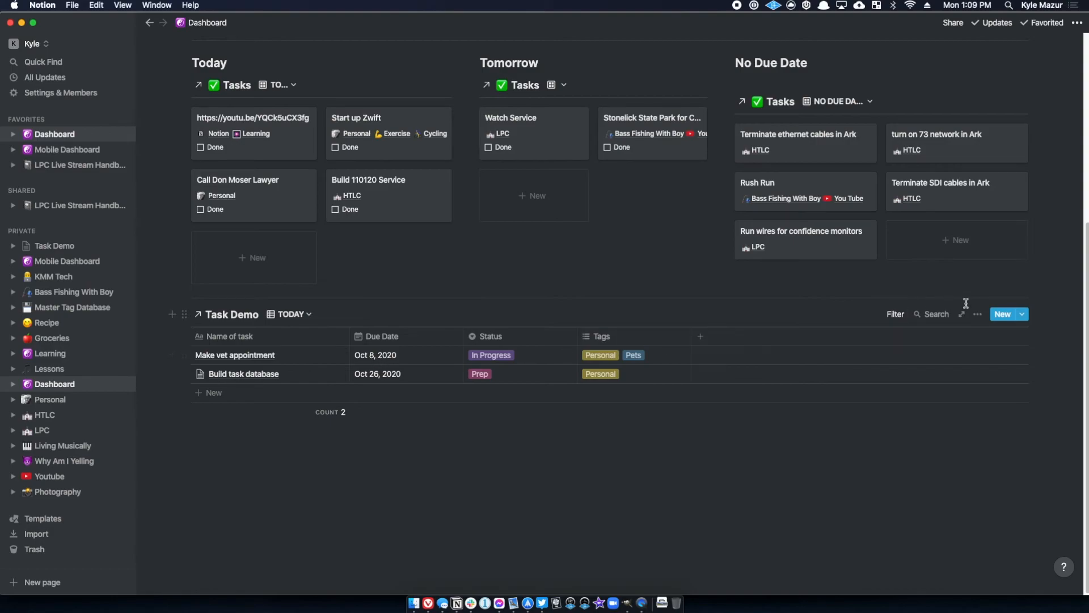
Switch the Due Date filter of the TODAY view to the condition "Is" Today.
{"action": "left_click", "coordinate": [895, 314]}
{"action": "left_click", "coordinate": [871, 359]}
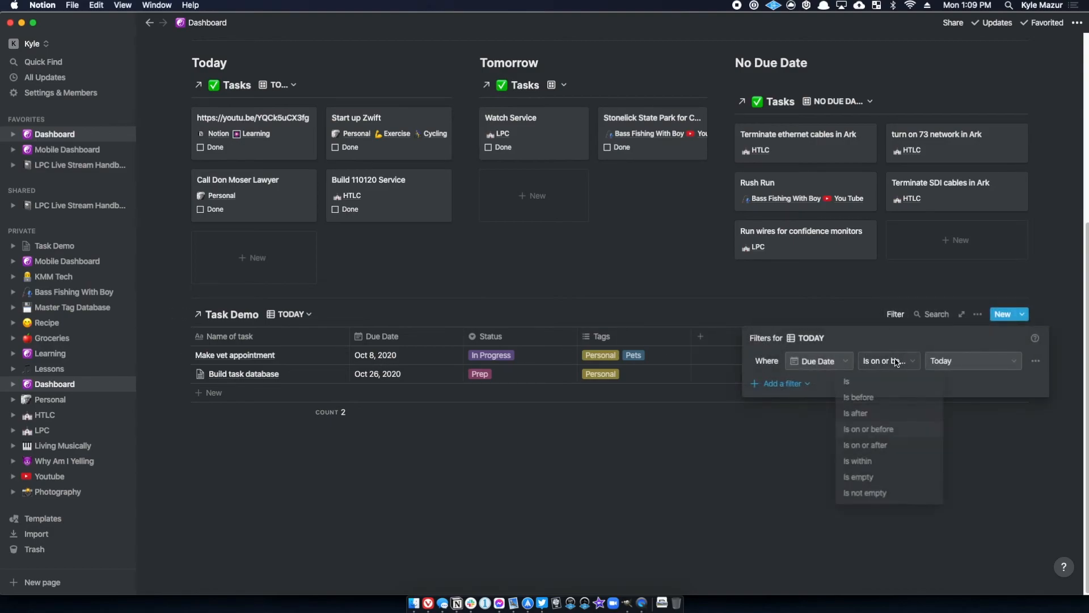
{"action": "left_click", "coordinate": [855, 390]}
{"action": "left_click", "coordinate": [854, 460]}
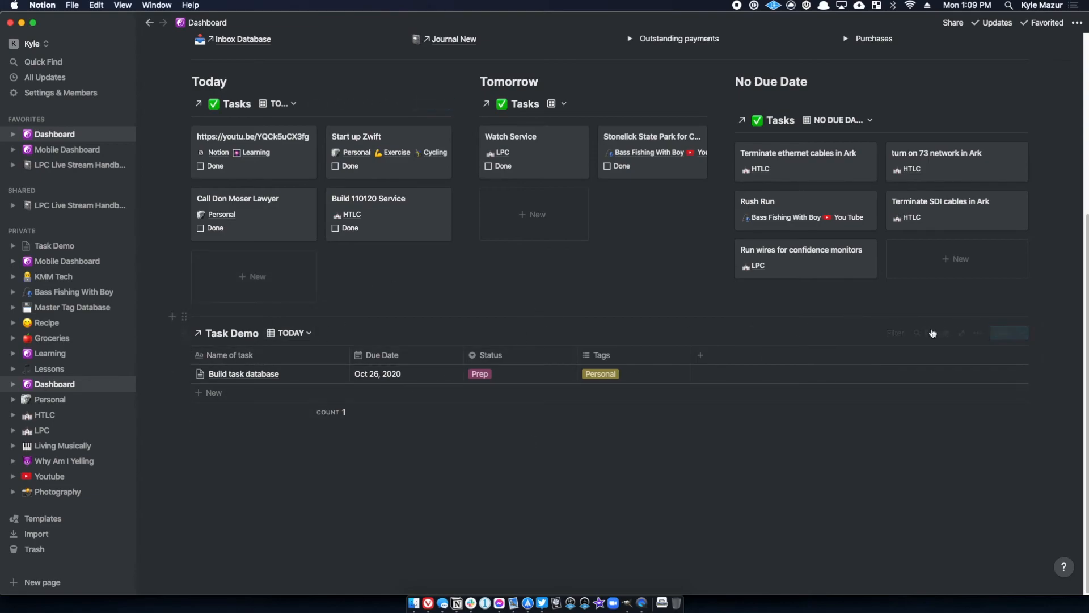
Set the Due Date filter of the TODAY view back to "Is on or before" Today.
{"action": "left_click", "coordinate": [894, 337]}
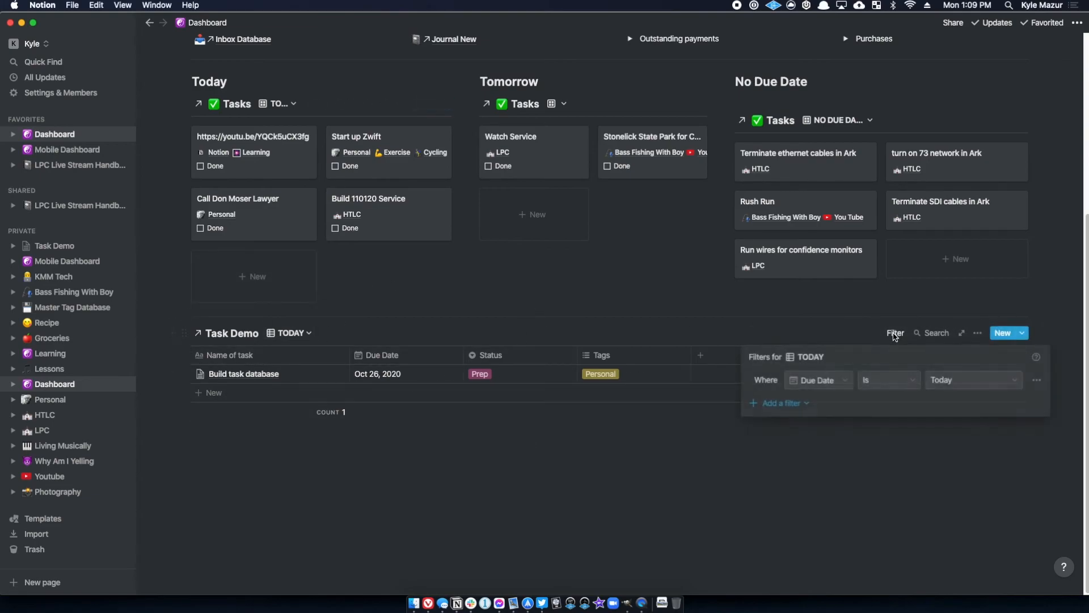
{"action": "left_click", "coordinate": [885, 379]}
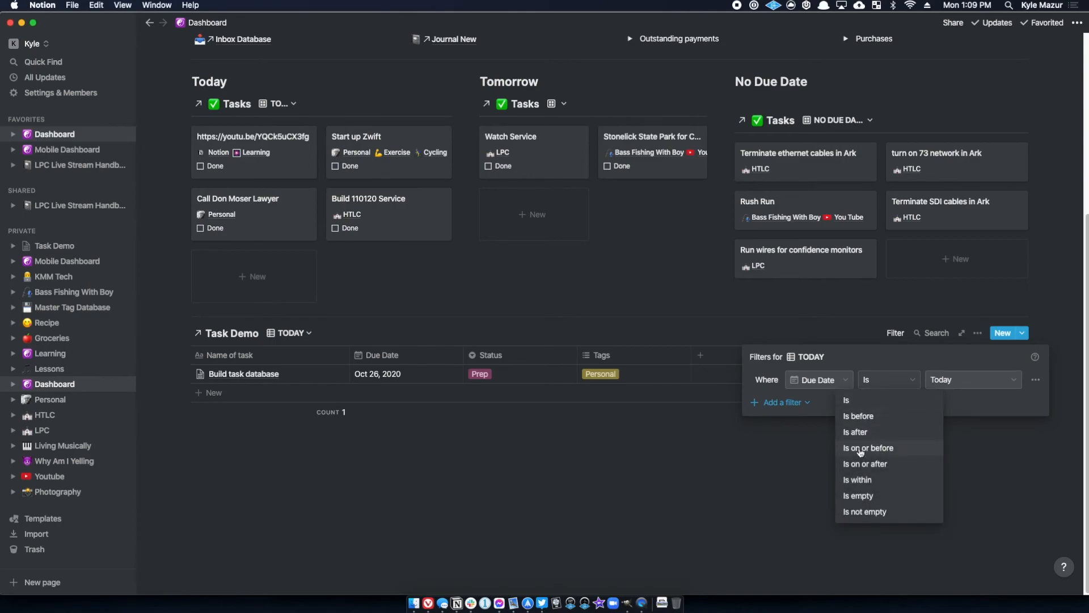
{"action": "left_click", "coordinate": [867, 447]}
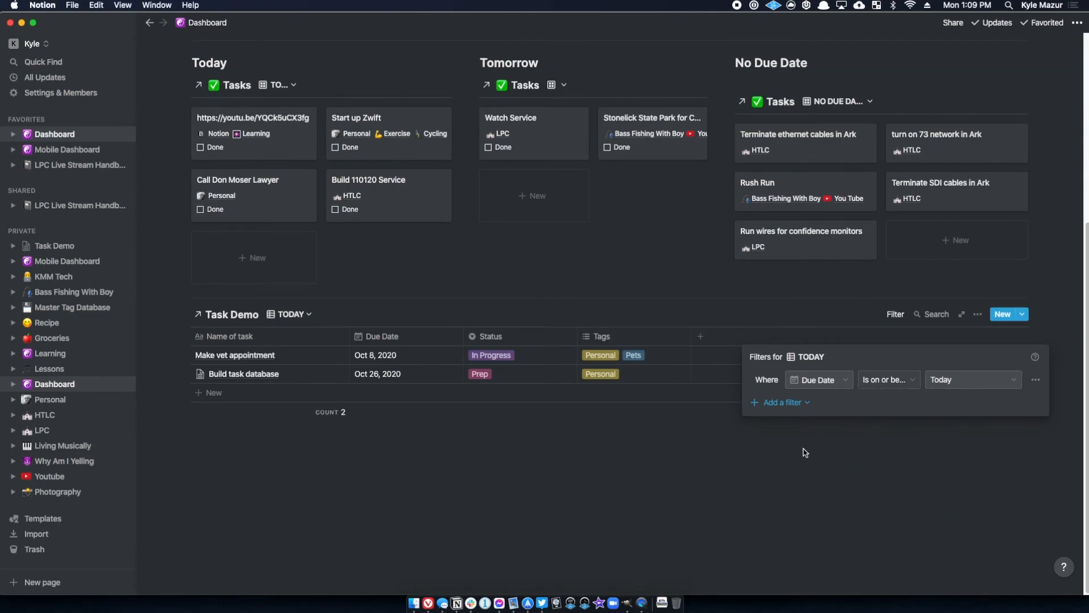
{"action": "left_click", "coordinate": [634, 454]}
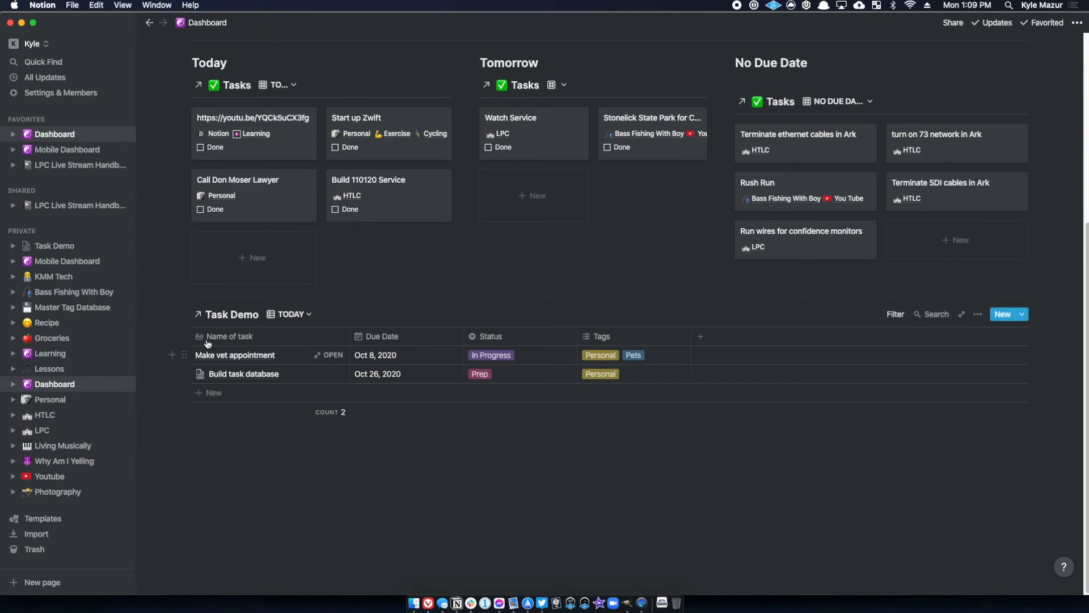
Add a Board view with the default name to the linked Task Demo database on the Dashboard.
{"action": "left_click", "coordinate": [287, 314]}
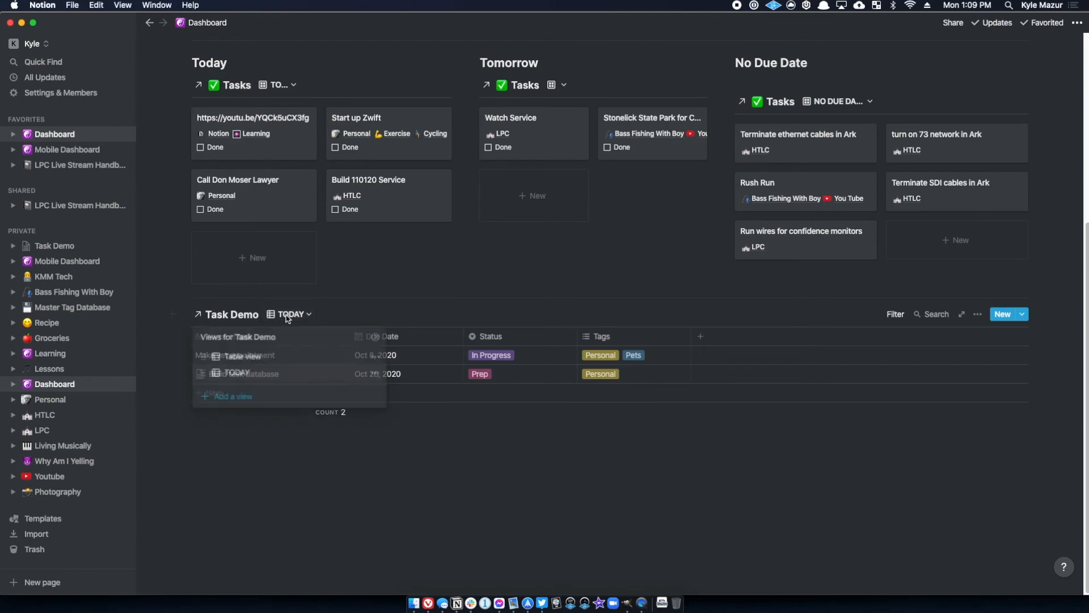
{"action": "left_click", "coordinate": [221, 396]}
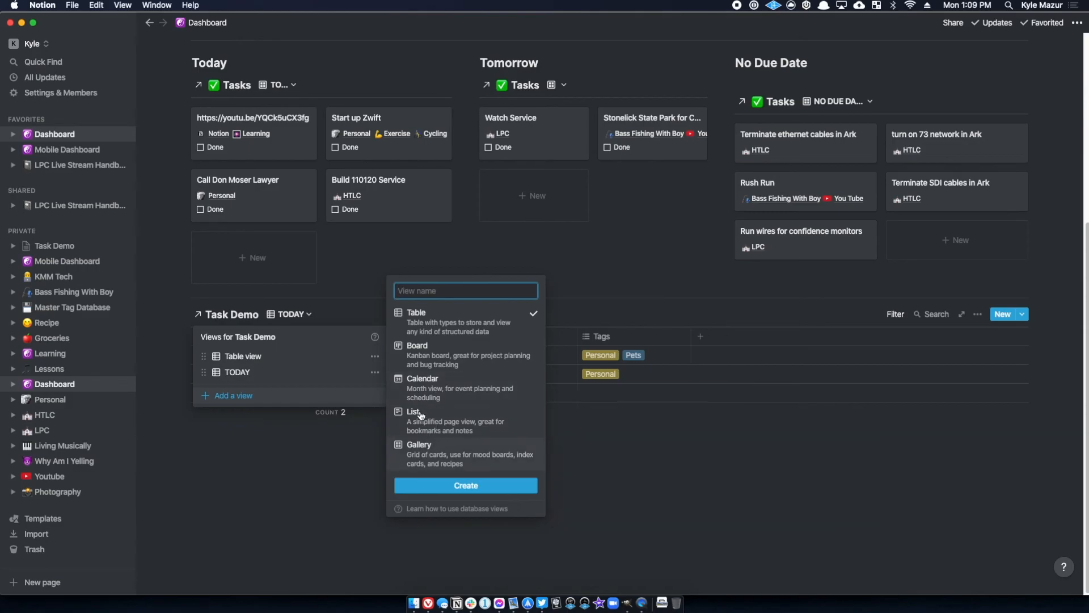
{"action": "left_click", "coordinate": [425, 351]}
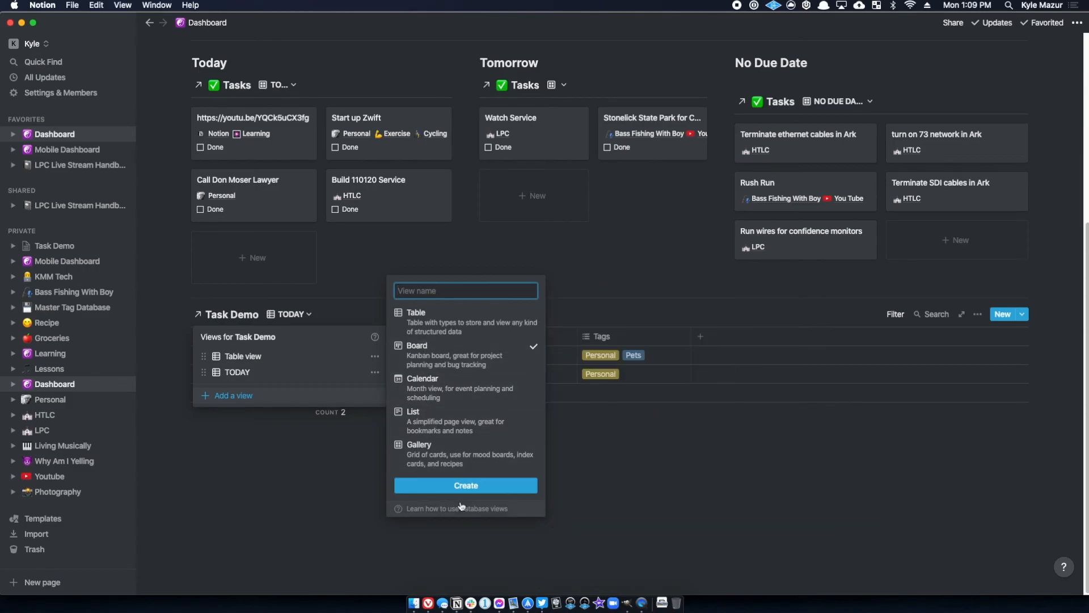
{"action": "left_click", "coordinate": [464, 484]}
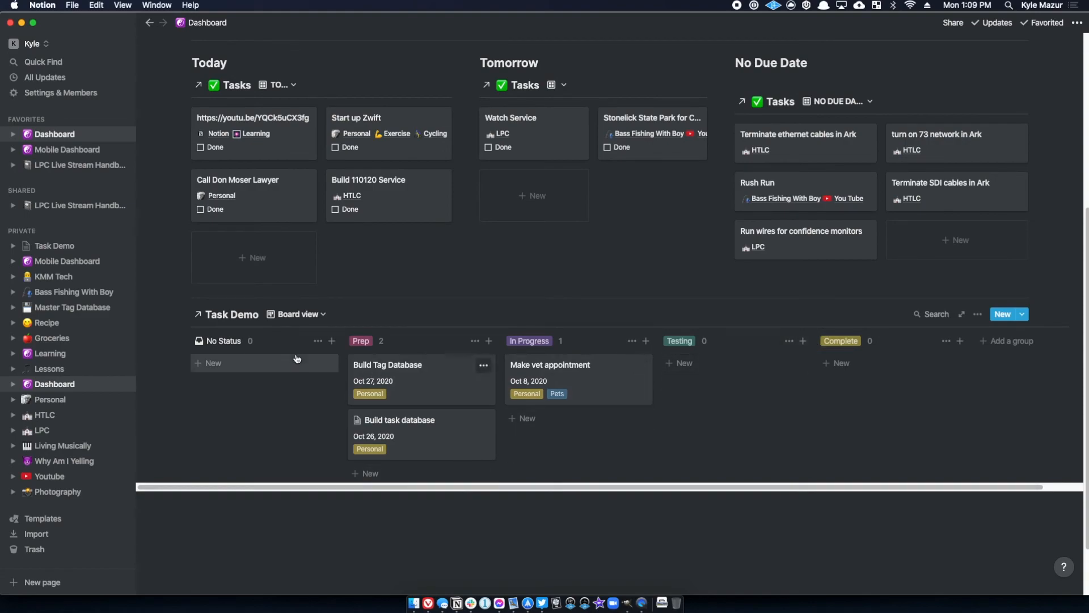
Hide the board's No Status column and move the "Make vet appointment" card from In Progress to Complete.
{"action": "left_click", "coordinate": [318, 340]}
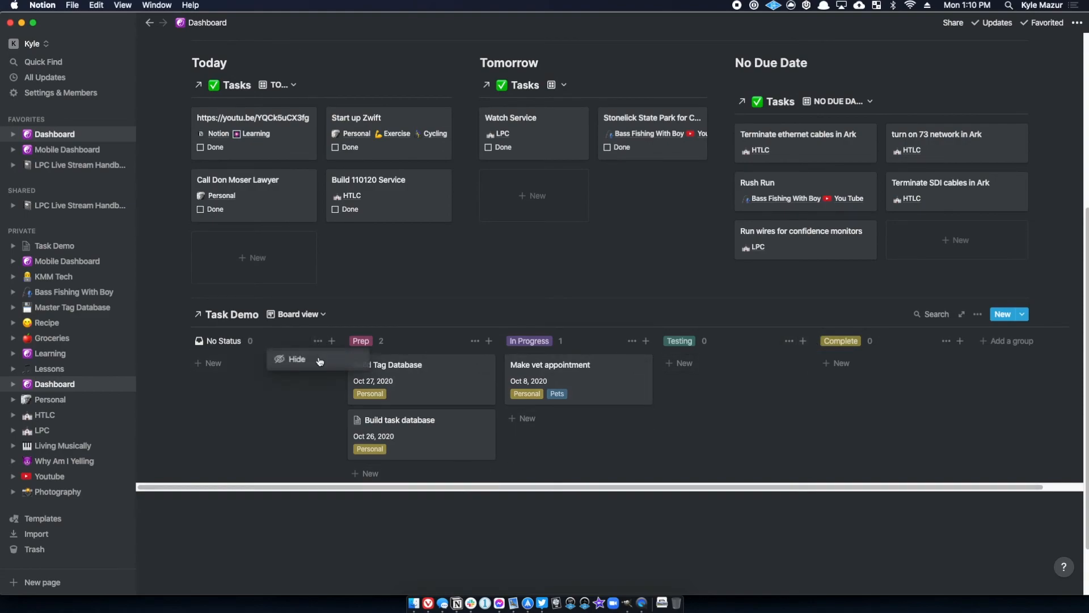
{"action": "left_click", "coordinate": [320, 362]}
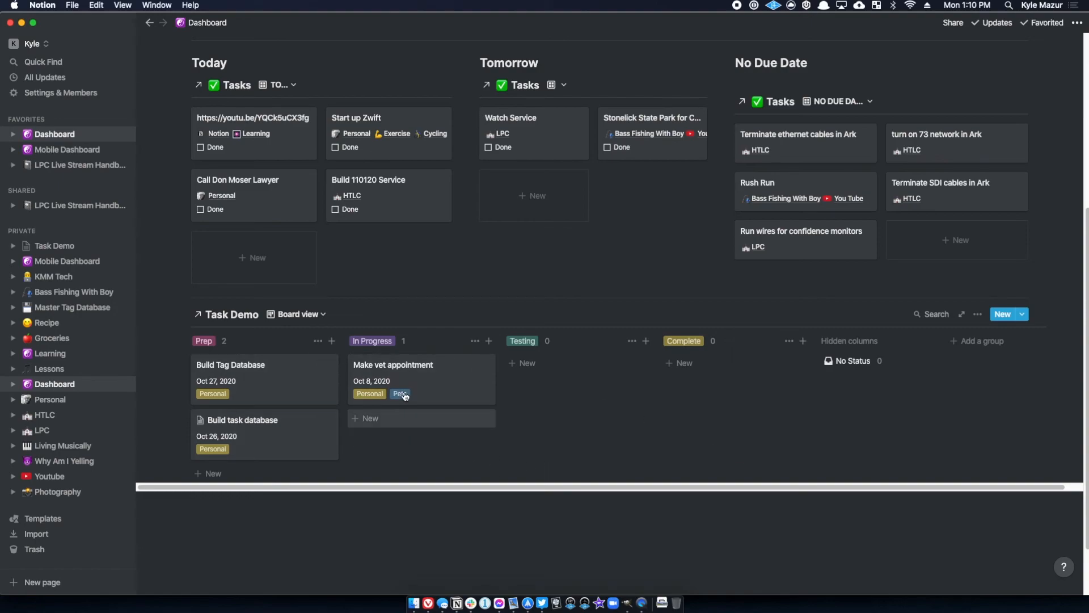
{"action": "left_click_drag", "start_coordinate": [359, 365], "coordinate": [688, 365]}
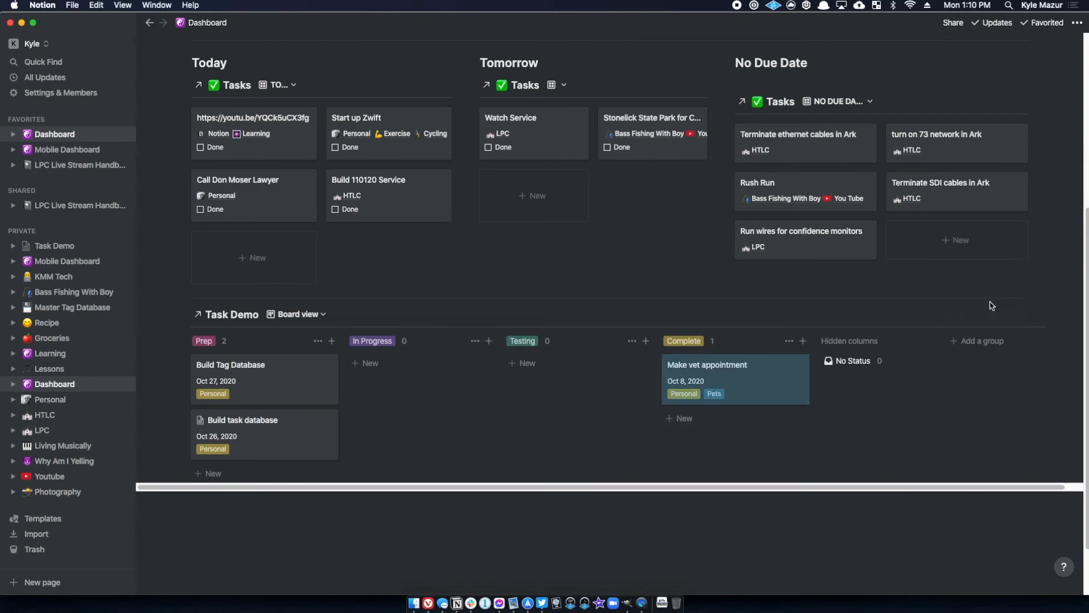
Add a filter to the Board view so that it shows only tasks whose Status "Is not" Complete.
{"action": "left_click", "coordinate": [977, 316]}
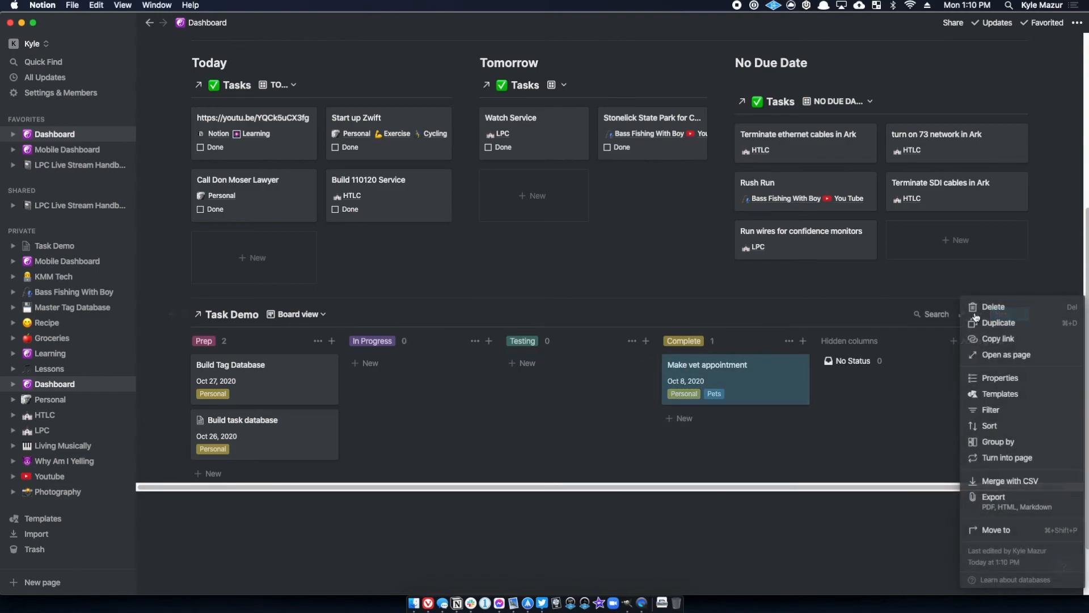
{"action": "left_click", "coordinate": [983, 414]}
{"action": "left_click", "coordinate": [784, 421]}
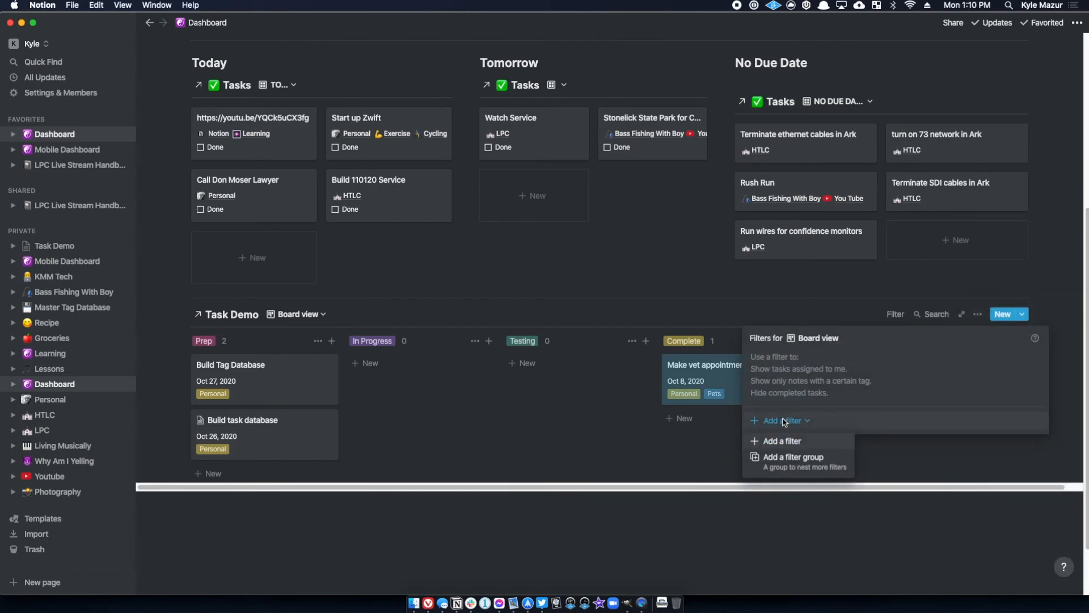
{"action": "left_click", "coordinate": [778, 443]}
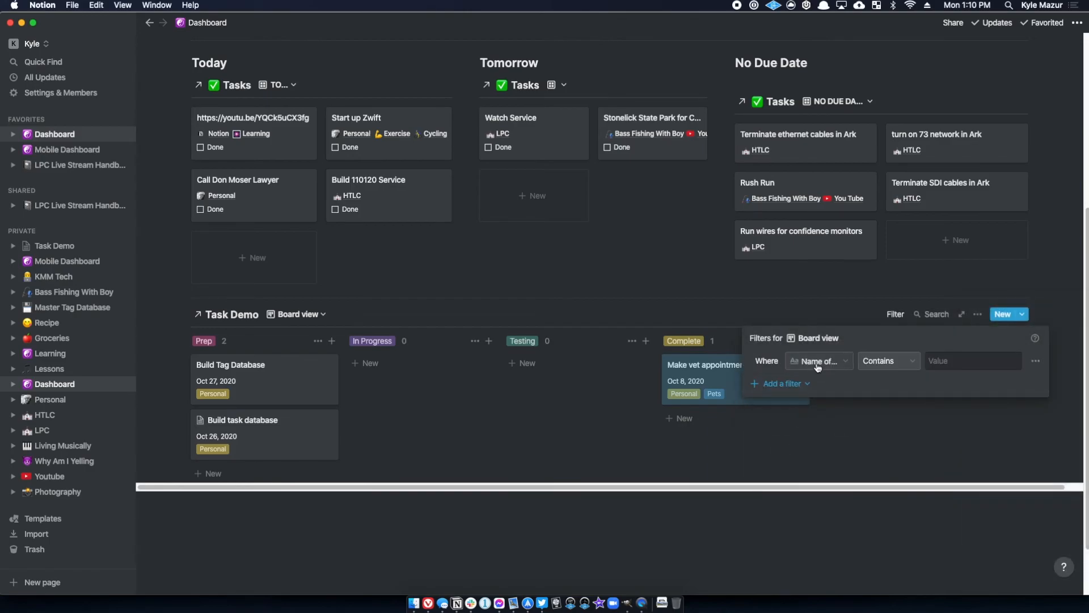
{"action": "left_click", "coordinate": [816, 366]}
{"action": "left_click", "coordinate": [786, 441]}
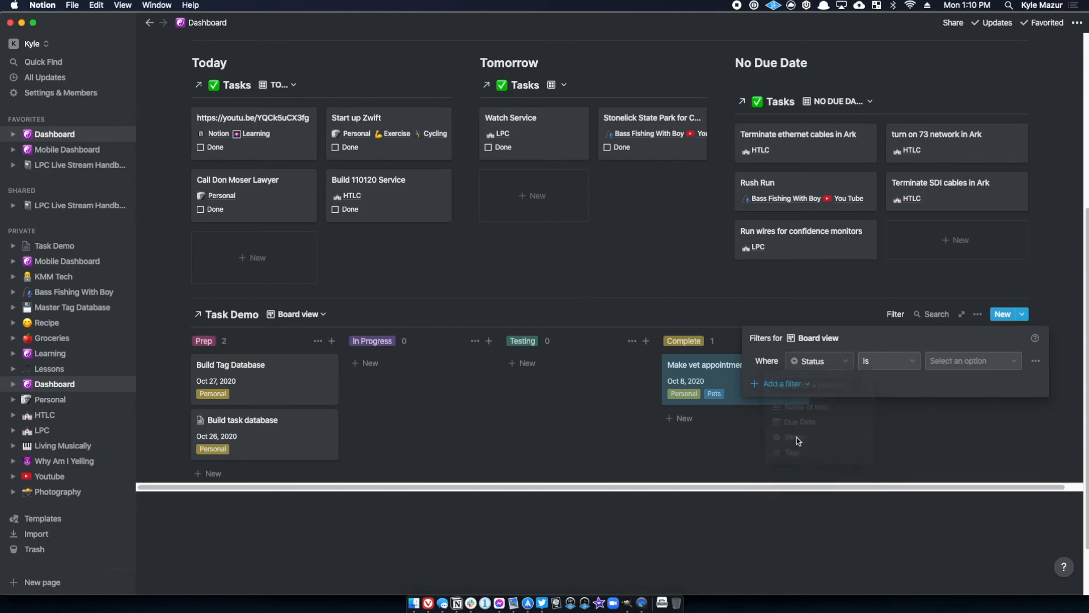
{"action": "left_click", "coordinate": [878, 362]}
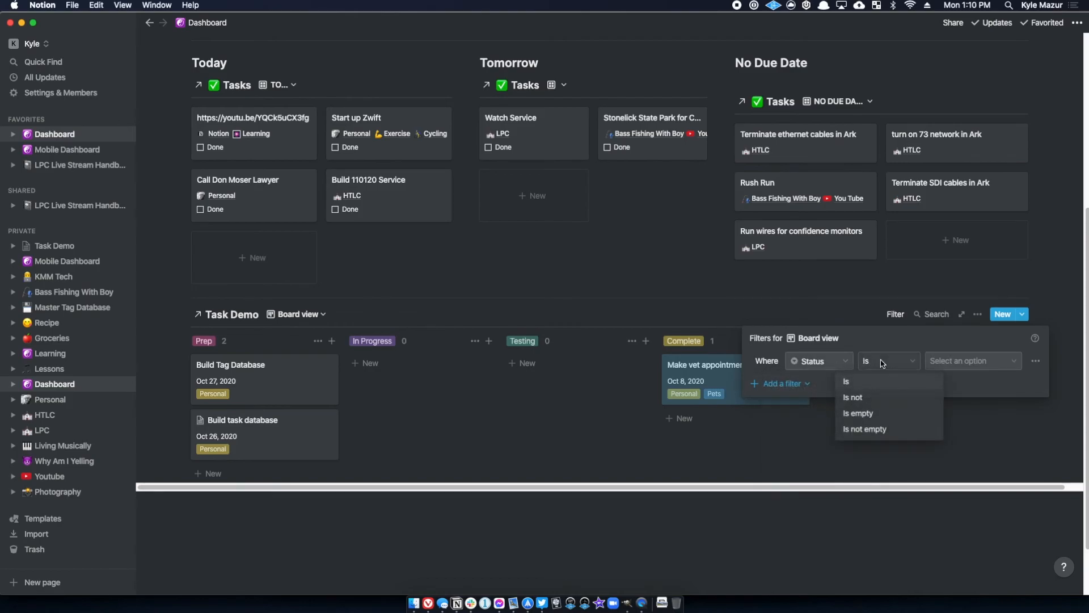
{"action": "left_click", "coordinate": [850, 401]}
{"action": "left_click", "coordinate": [1001, 361]}
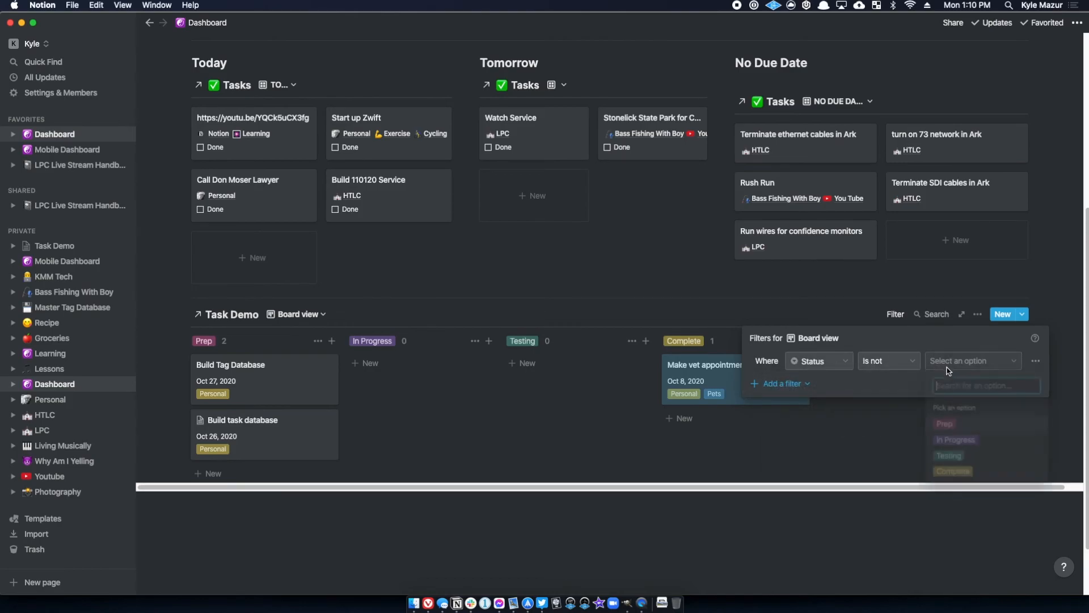
{"action": "left_click", "coordinate": [951, 472]}
{"action": "left_click", "coordinate": [877, 470]}
{"action": "left_click", "coordinate": [841, 453]}
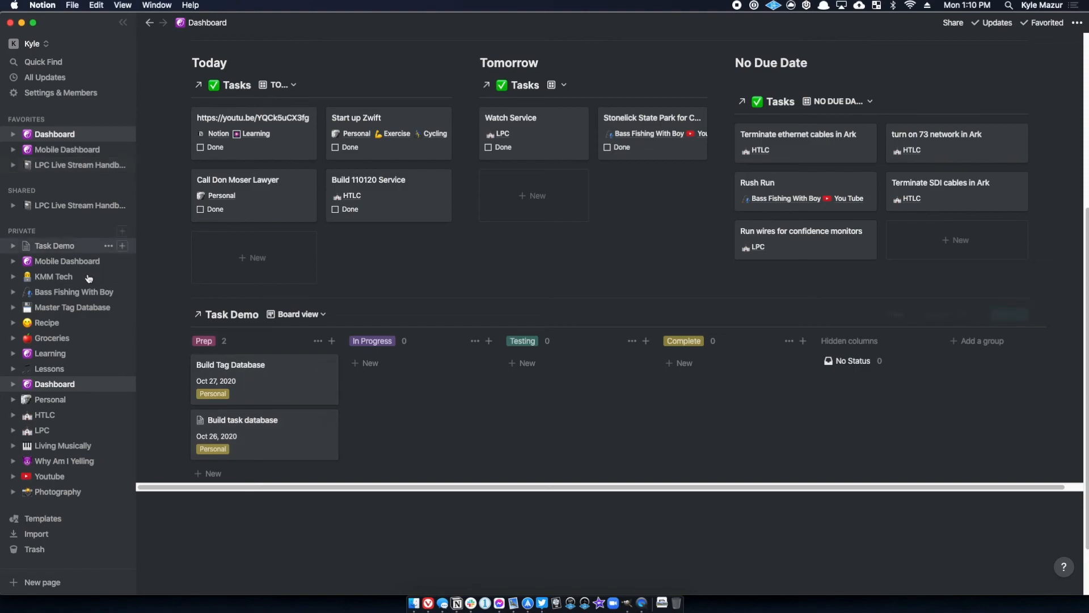
Visit the KMM Tech page, open the Recipe database and look through its gallery of recipe cards.
{"action": "left_click", "coordinate": [62, 278]}
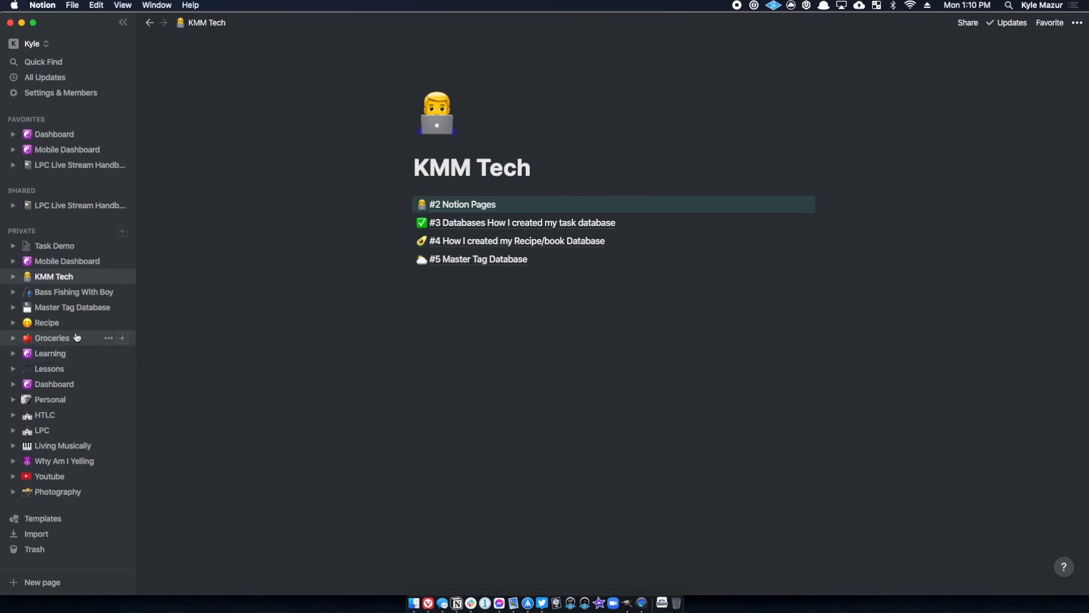
{"action": "left_click", "coordinate": [57, 323]}
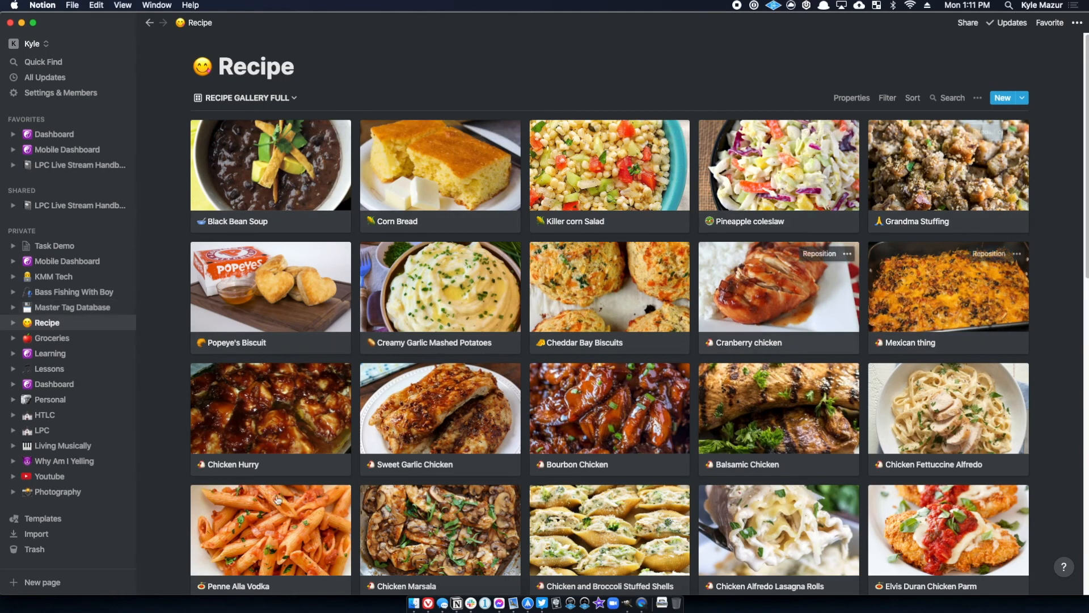
{"action": "scroll", "coordinate": [666, 462], "scroll_direction": "down", "scroll_amount": 7}
{"action": "scroll", "coordinate": [667, 463], "scroll_direction": "down", "scroll_amount": 5}
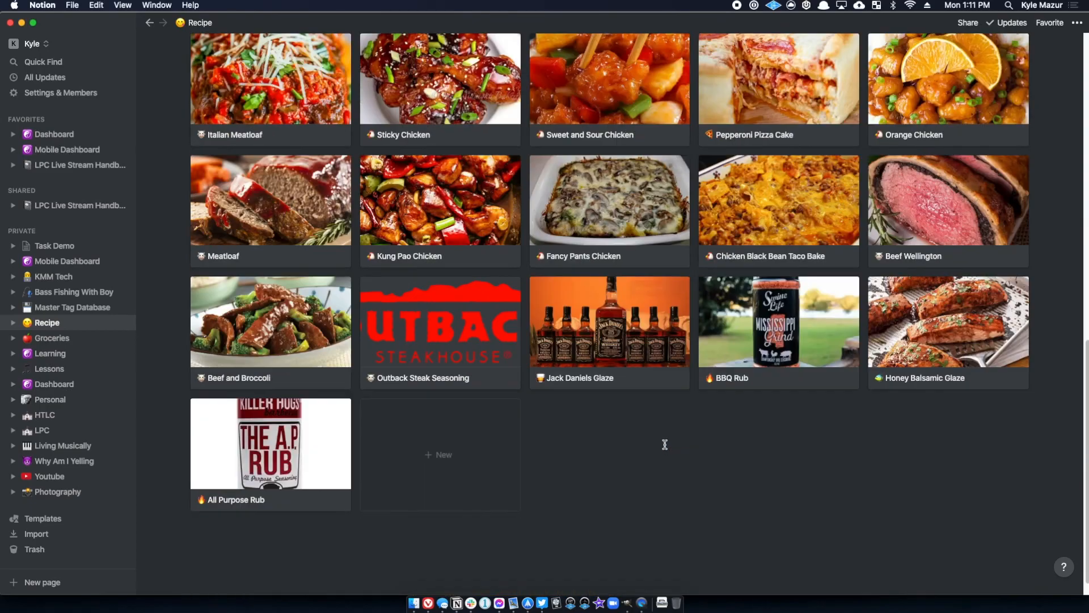
{"action": "scroll", "coordinate": [664, 445], "scroll_direction": "up", "scroll_amount": 11}
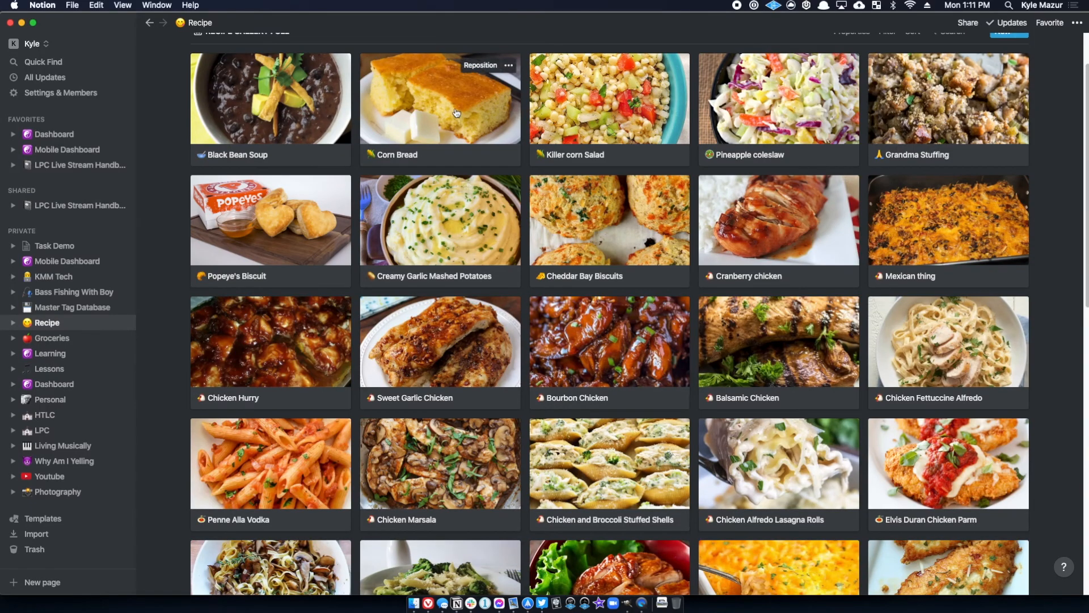
View the Corn Bread, Bourbon Chicken and Chicken Fettuccine Alfredo recipe pages from the gallery, closing each one.
{"action": "left_click", "coordinate": [456, 113]}
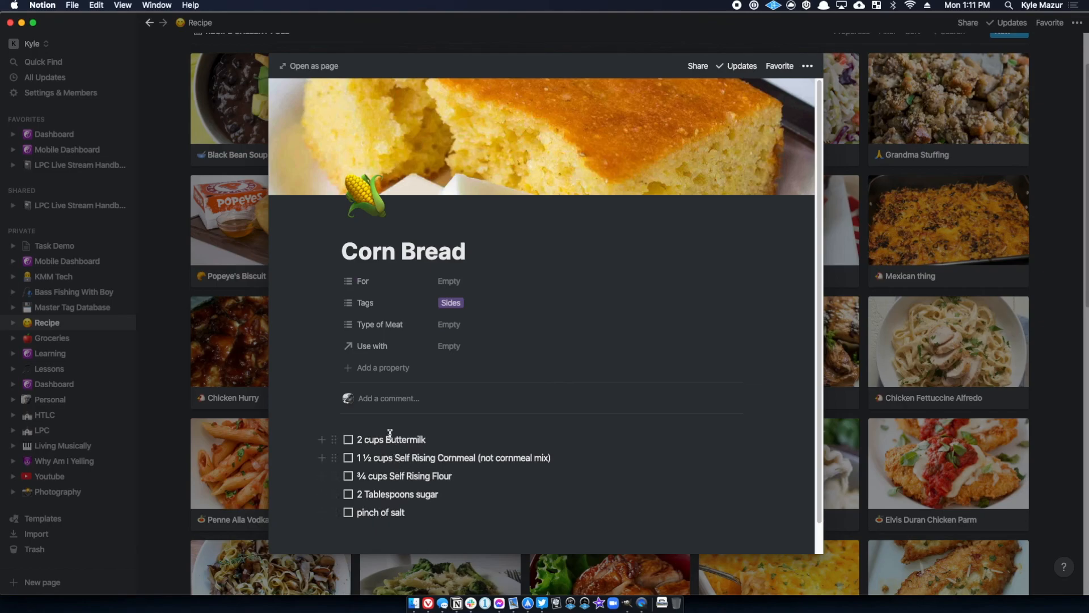
{"action": "scroll", "coordinate": [422, 502], "scroll_direction": "down", "scroll_amount": 1}
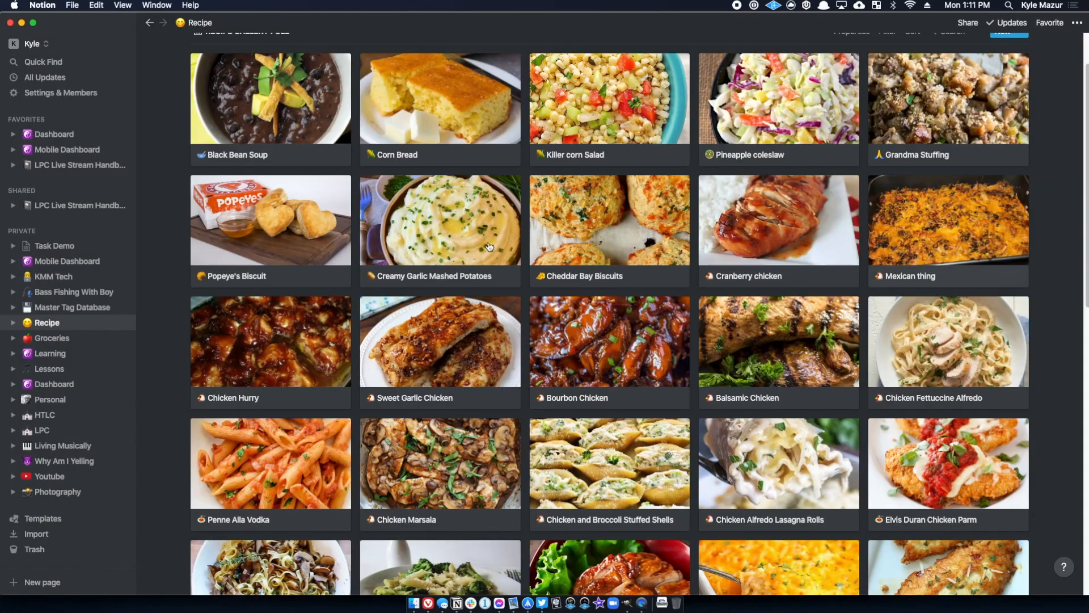
{"action": "left_click", "coordinate": [917, 197]}
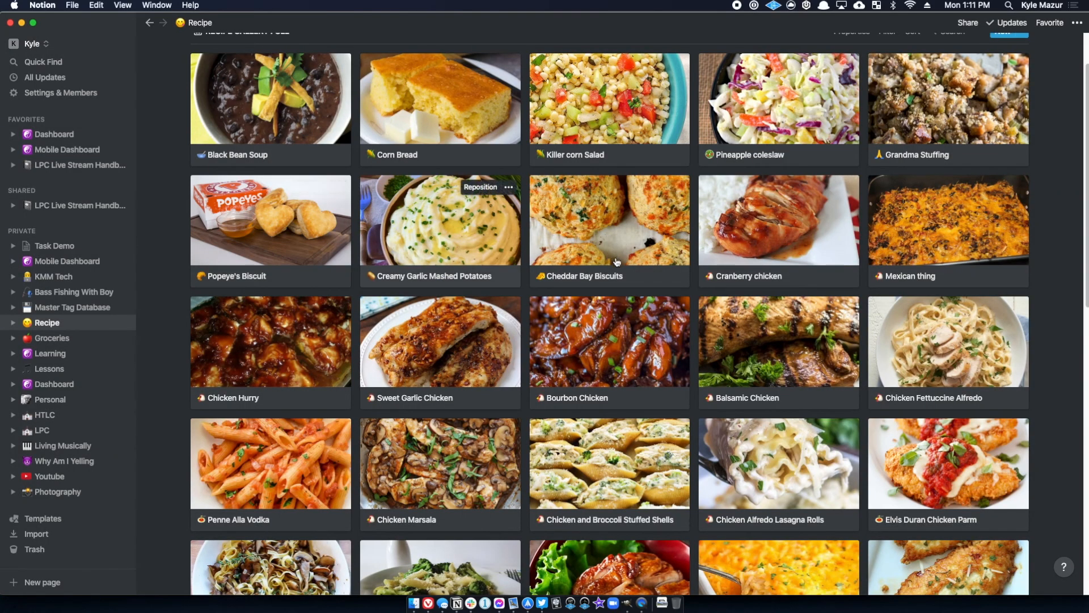
{"action": "left_click", "coordinate": [609, 350]}
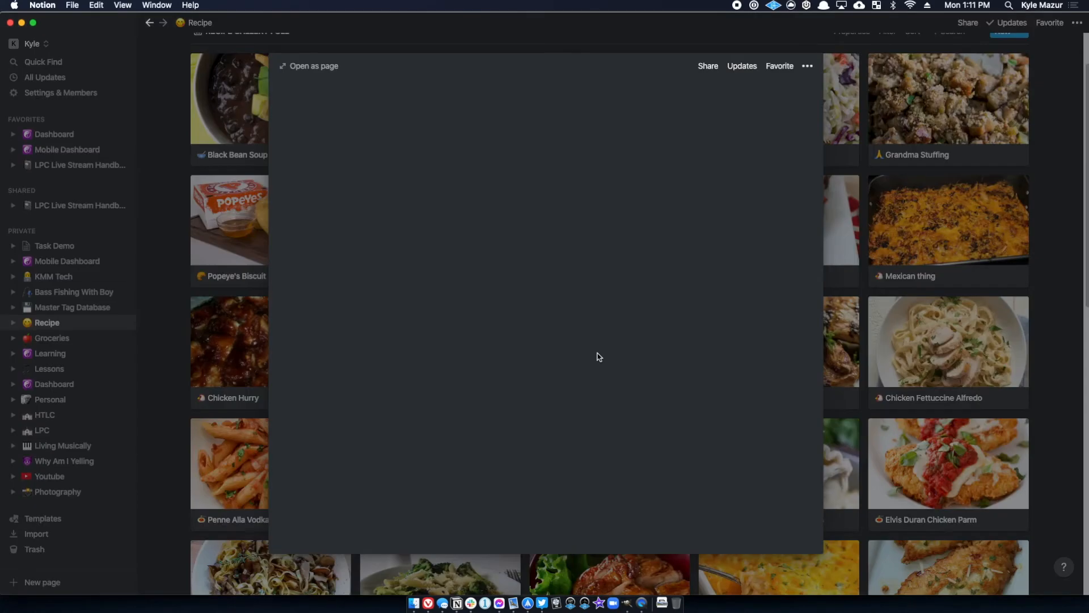
{"action": "scroll", "coordinate": [448, 496], "scroll_direction": "down", "scroll_amount": 4}
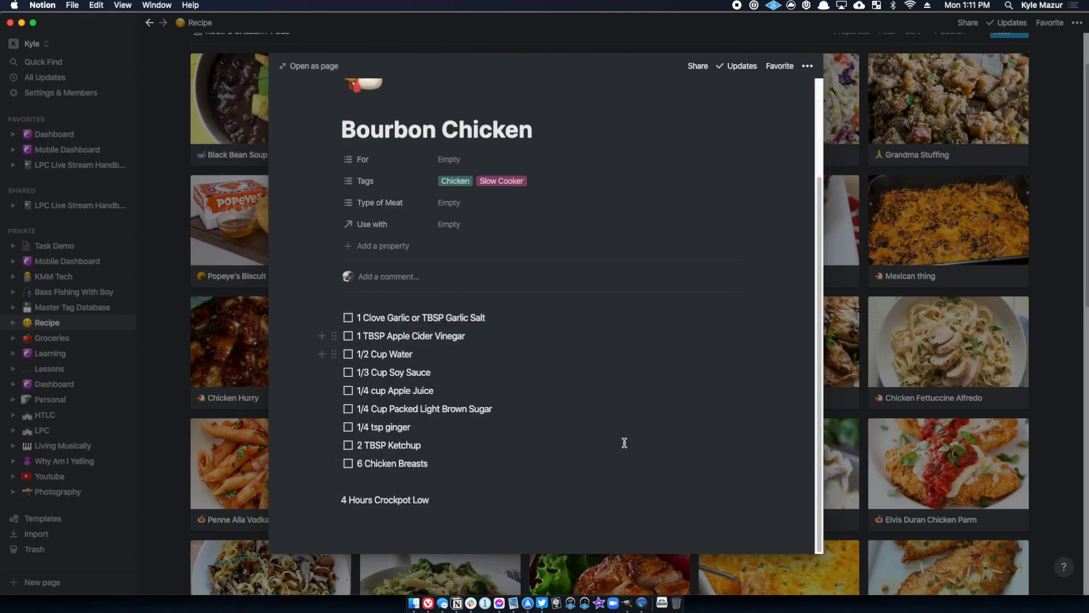
{"action": "left_click", "coordinate": [1057, 394]}
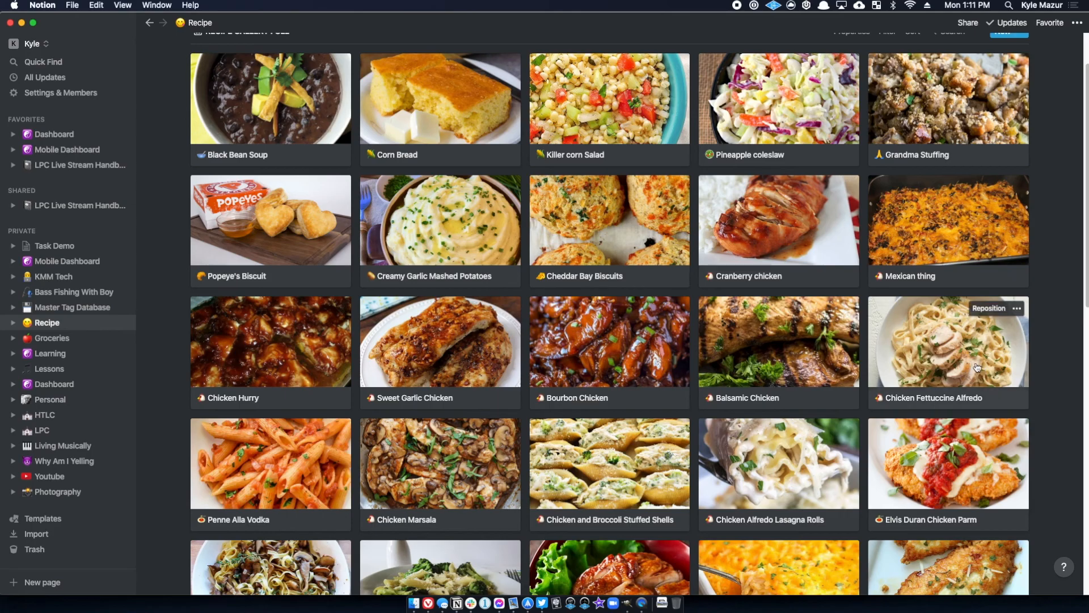
{"action": "left_click", "coordinate": [977, 368]}
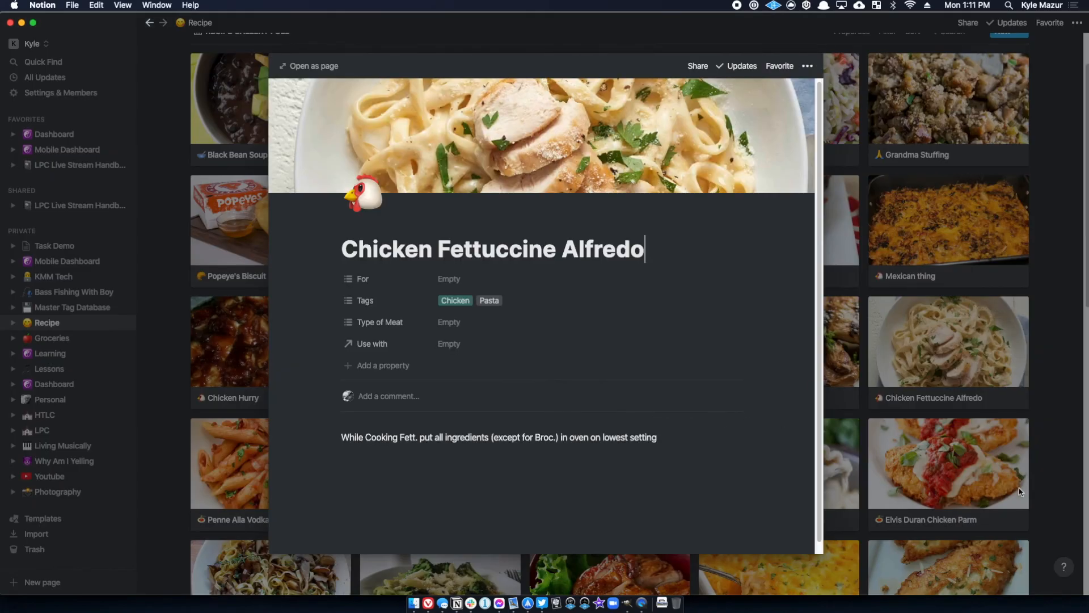
{"action": "left_click", "coordinate": [1029, 448]}
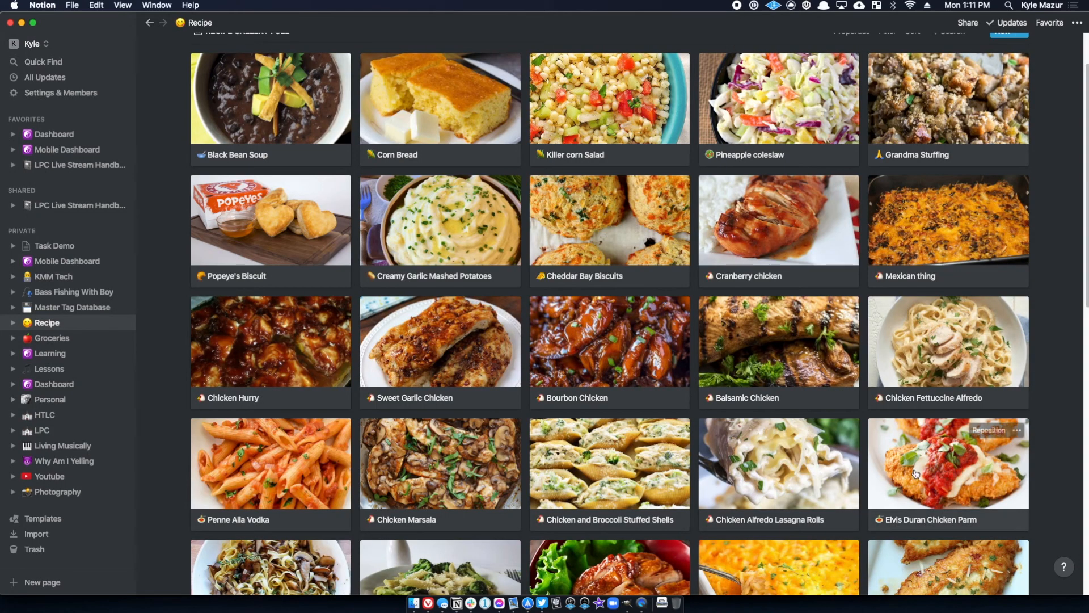
Examine the ingredient checklist and numbered instructions of the Chicken and Broccoli Stuffed Shells recipe and return to the gallery.
{"action": "left_click", "coordinate": [603, 475]}
{"action": "scroll", "coordinate": [601, 474], "scroll_direction": "down", "scroll_amount": 5}
{"action": "scroll", "coordinate": [602, 475], "scroll_direction": "down", "scroll_amount": 2}
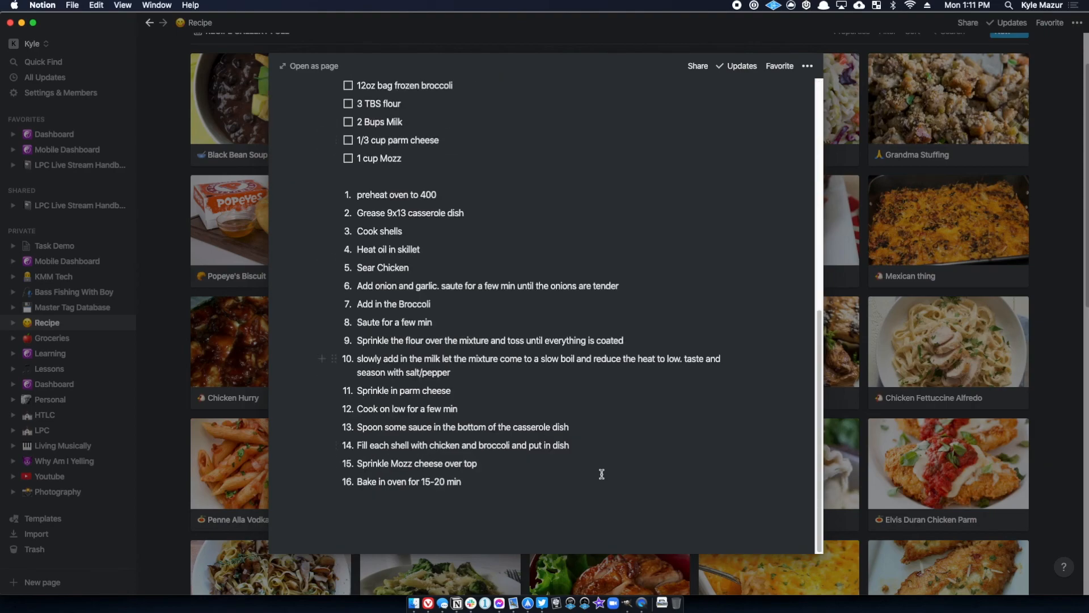
{"action": "scroll", "coordinate": [601, 474], "scroll_direction": "up", "scroll_amount": 10}
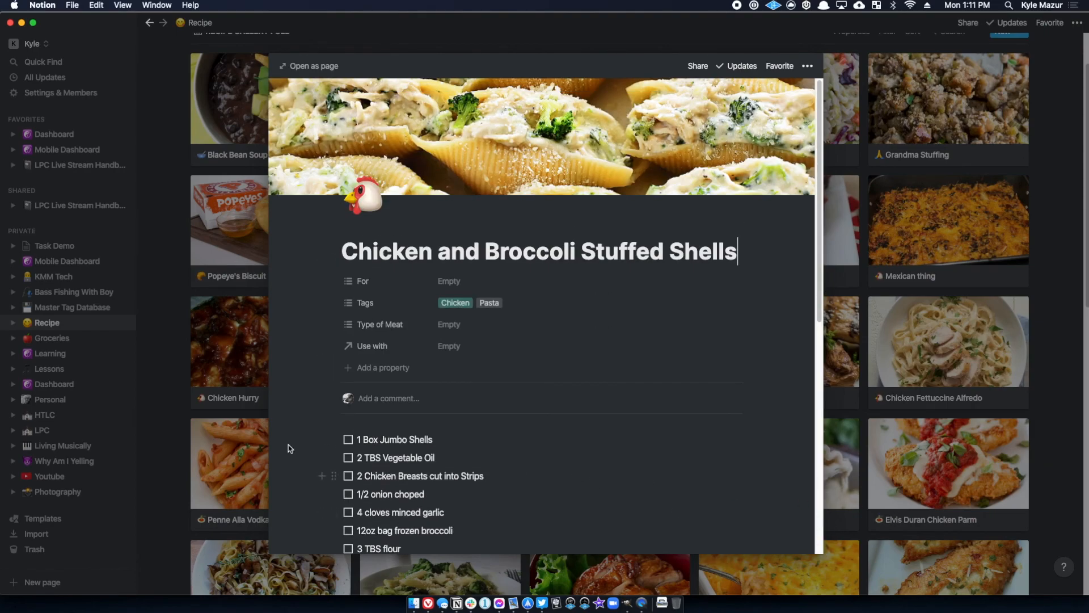
{"action": "scroll", "coordinate": [681, 415], "scroll_direction": "down", "scroll_amount": 4}
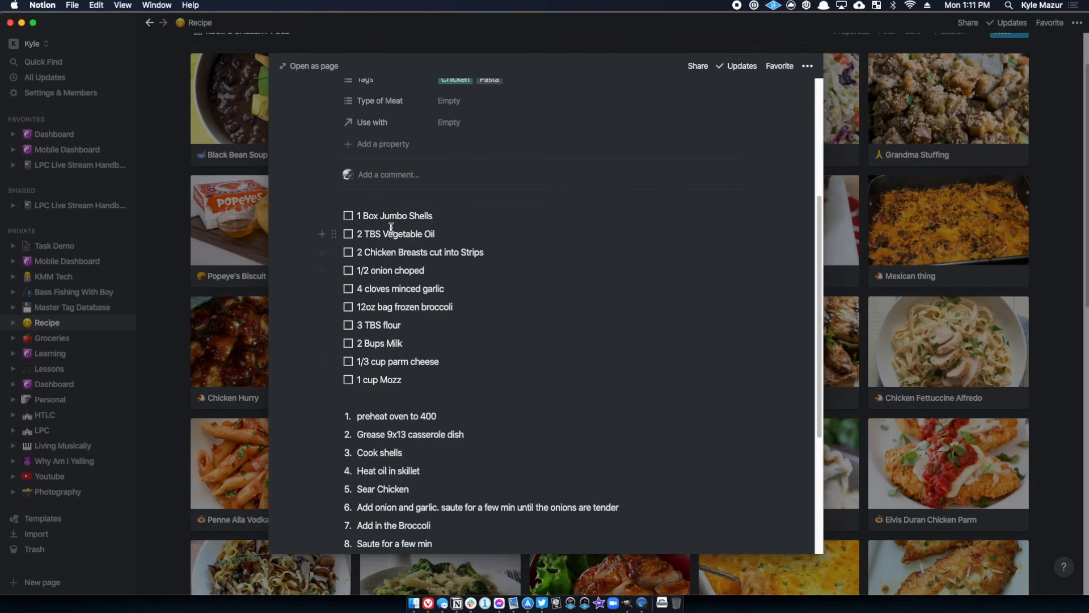
{"action": "scroll", "coordinate": [632, 471], "scroll_direction": "down", "scroll_amount": 4}
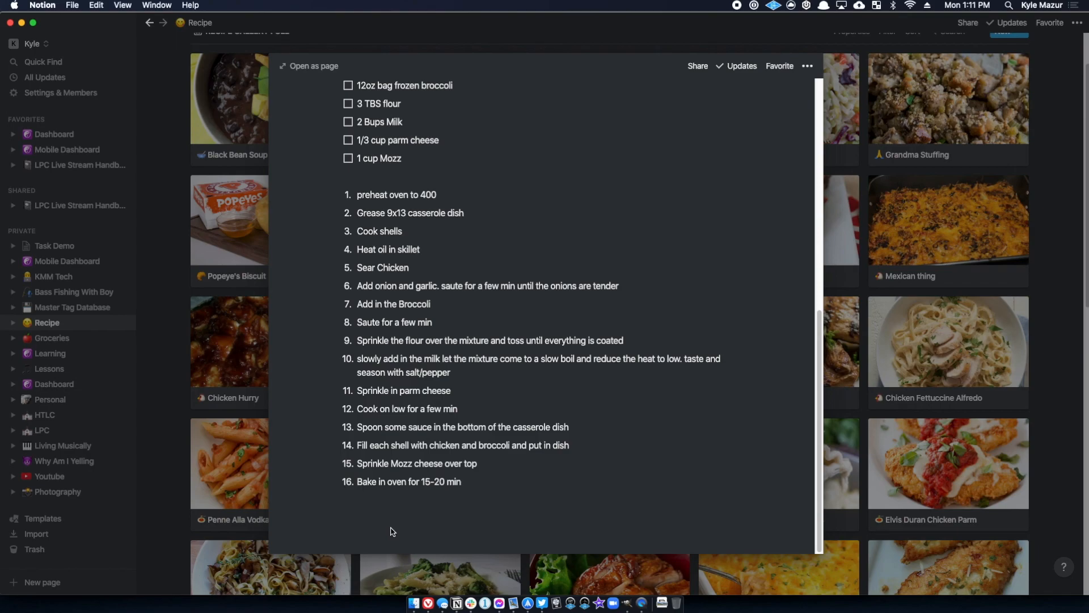
{"action": "left_click", "coordinate": [1054, 174]}
{"action": "scroll", "coordinate": [1006, 214], "scroll_direction": "up", "scroll_amount": 2}
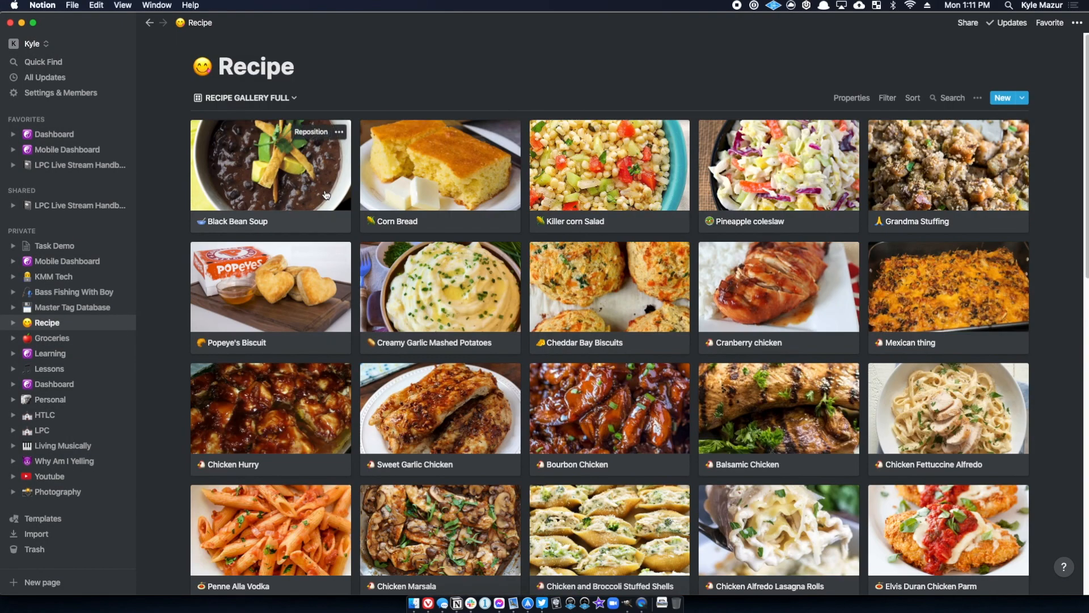
Switch the Recipe database to its Default view table, then view the BBQ Rub recipe page and close it.
{"action": "left_click", "coordinate": [279, 98]}
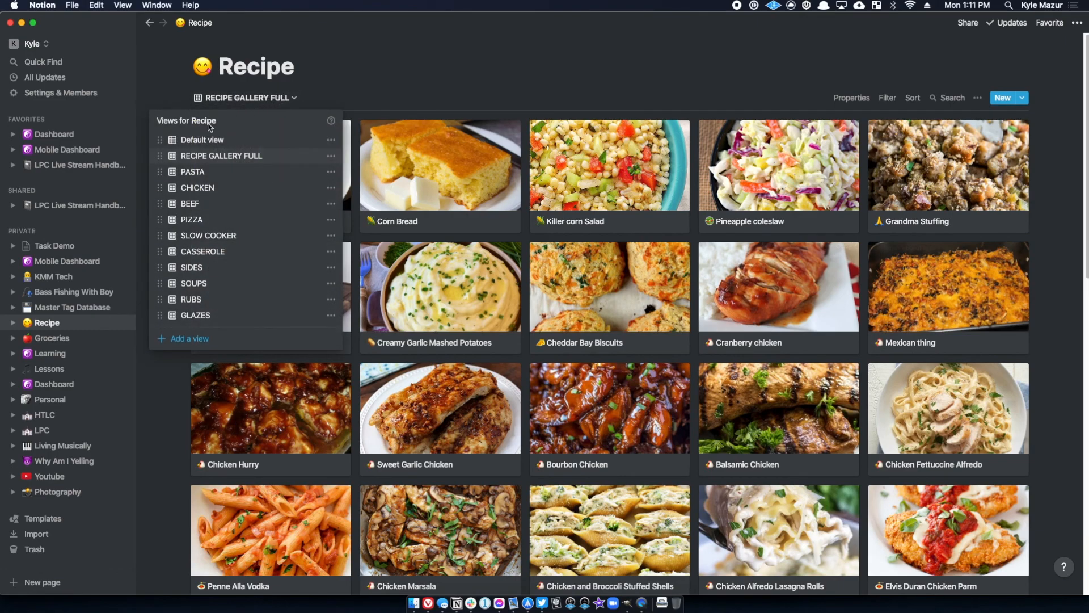
{"action": "left_click", "coordinate": [202, 142]}
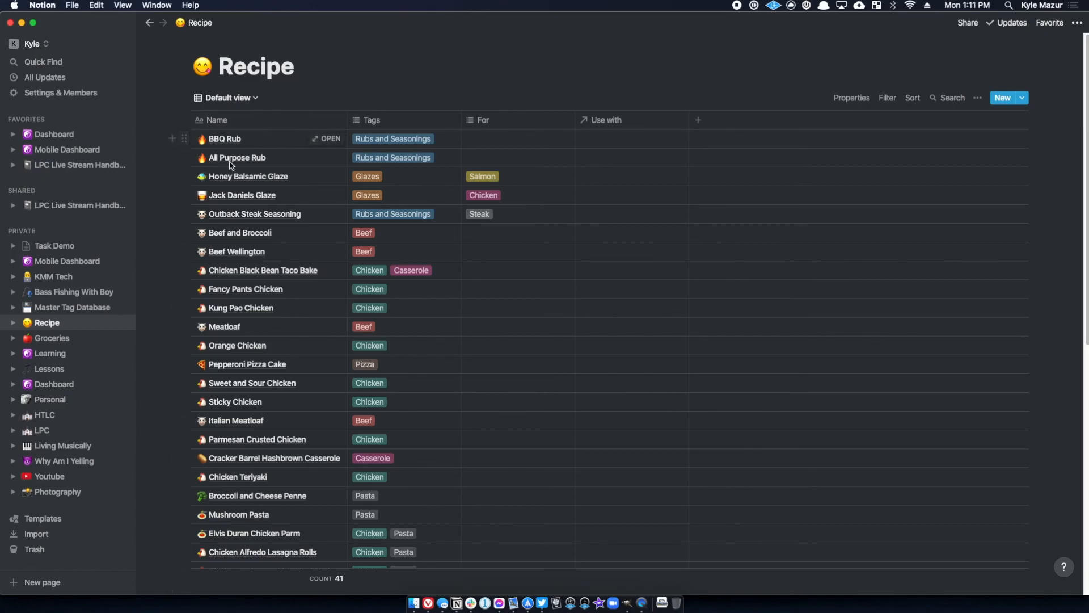
{"action": "left_click", "coordinate": [327, 138]}
{"action": "scroll", "coordinate": [332, 138], "scroll_direction": "down", "scroll_amount": 2}
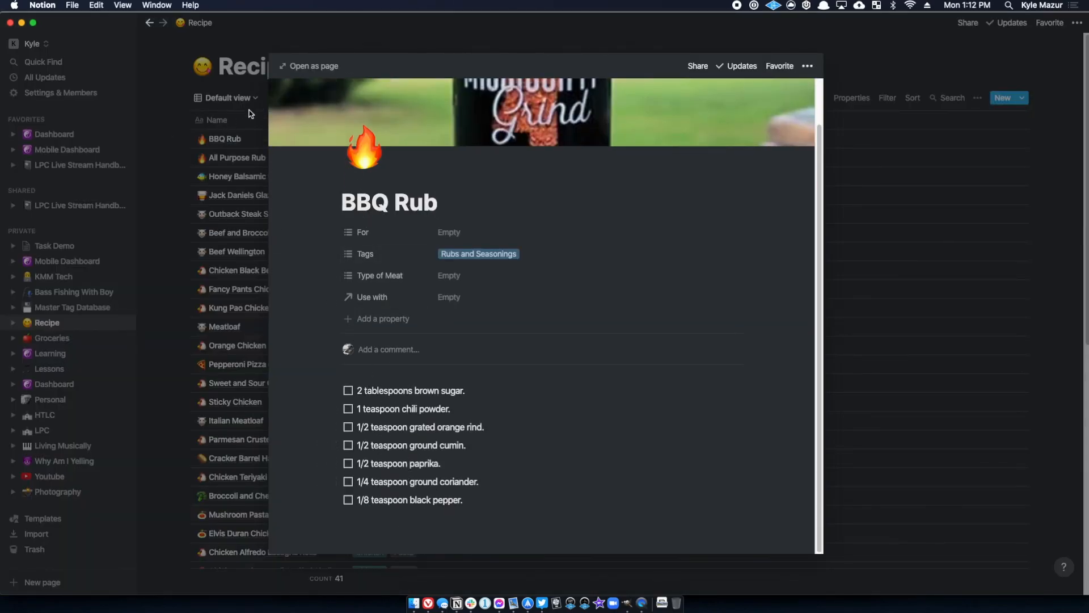
{"action": "left_click", "coordinate": [166, 162]}
Examine the ingredient checklist and numbered instructions of the Pepperoni Pizza Cake recipe and return to the table.
{"action": "left_click", "coordinate": [253, 363]}
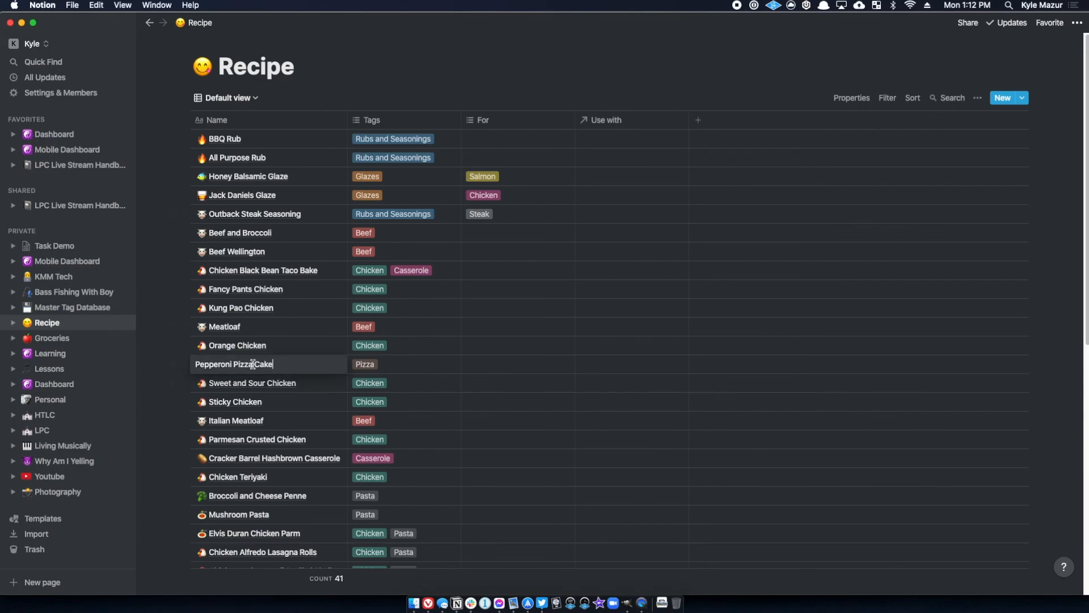
{"action": "key", "text": "Escape"}
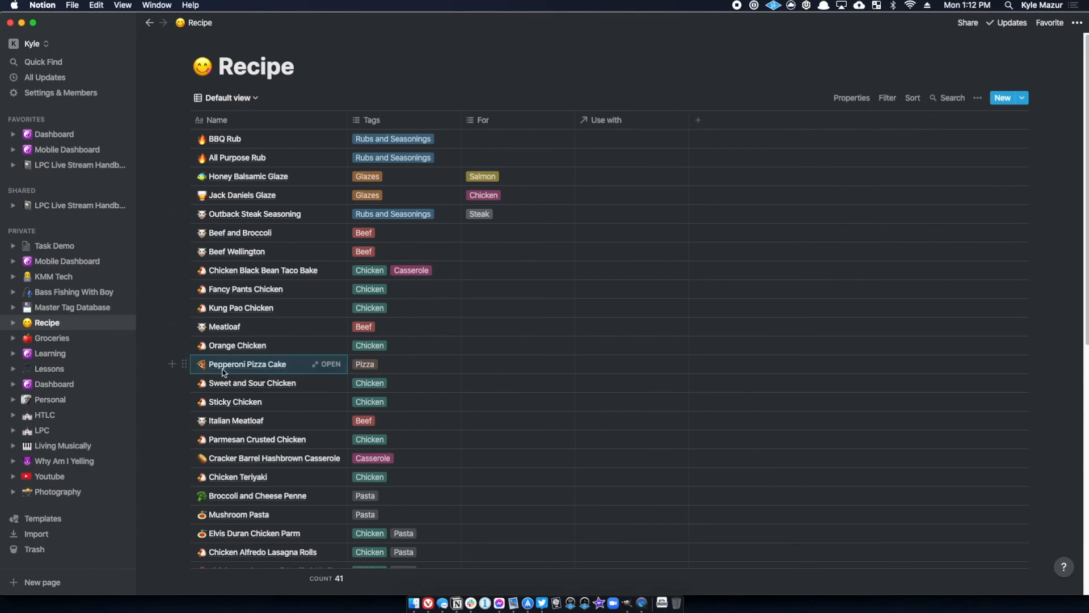
{"action": "left_click", "coordinate": [326, 364]}
{"action": "scroll", "coordinate": [443, 425], "scroll_direction": "down", "scroll_amount": 5}
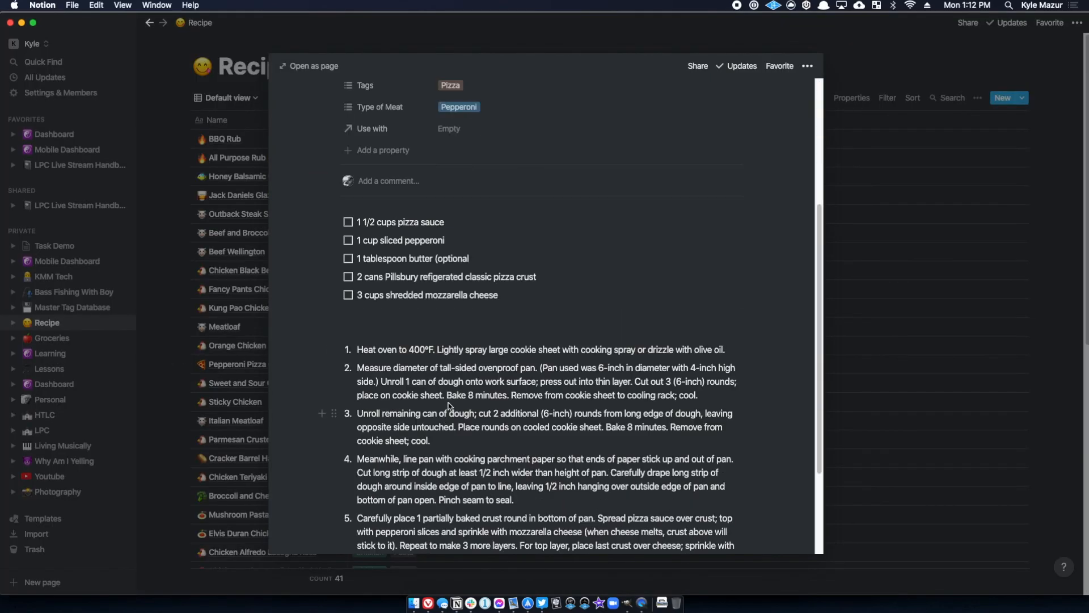
{"action": "scroll", "coordinate": [449, 403], "scroll_direction": "down", "scroll_amount": 3}
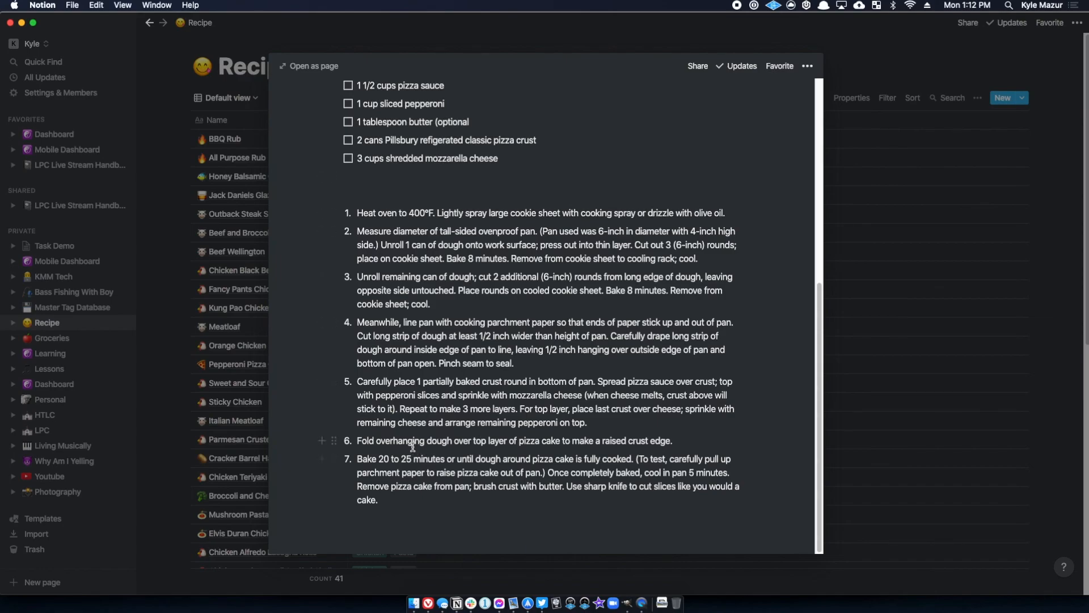
{"action": "scroll", "coordinate": [410, 419], "scroll_direction": "up", "scroll_amount": 1}
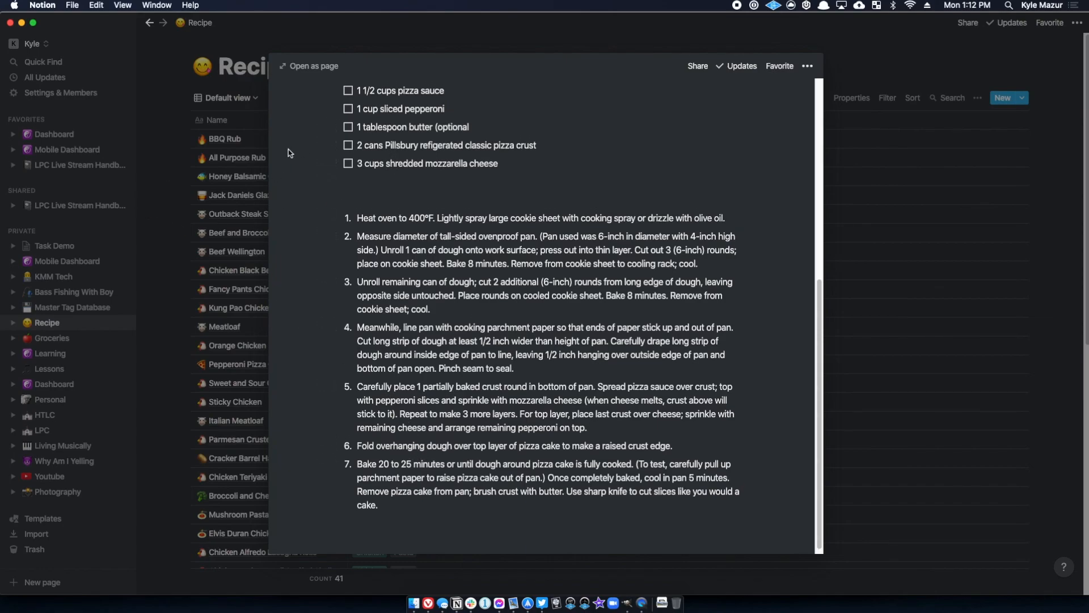
{"action": "left_click", "coordinate": [876, 49]}
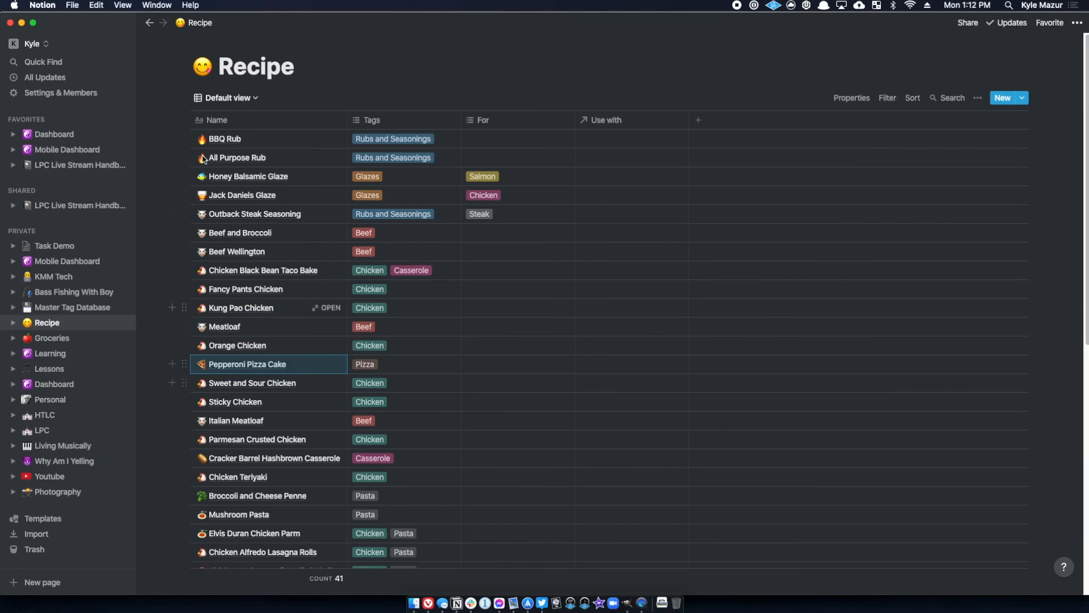
Show the Recipe database in its RECIPE GALLERY FULL, BEEF, SIDES and SOUPS views, one after another.
{"action": "left_click", "coordinate": [238, 98]}
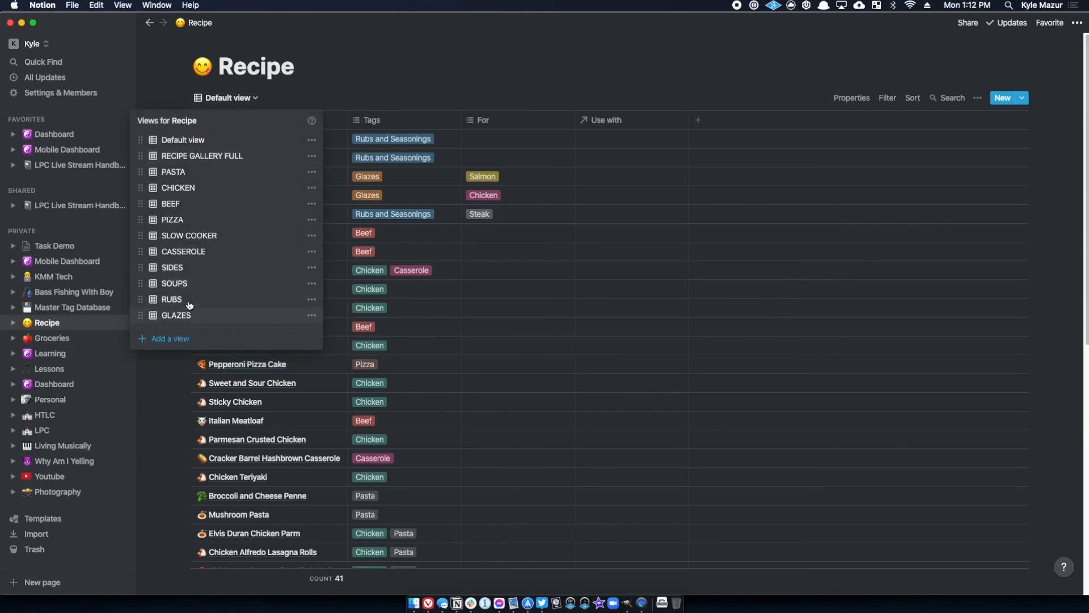
{"action": "left_click", "coordinate": [196, 157]}
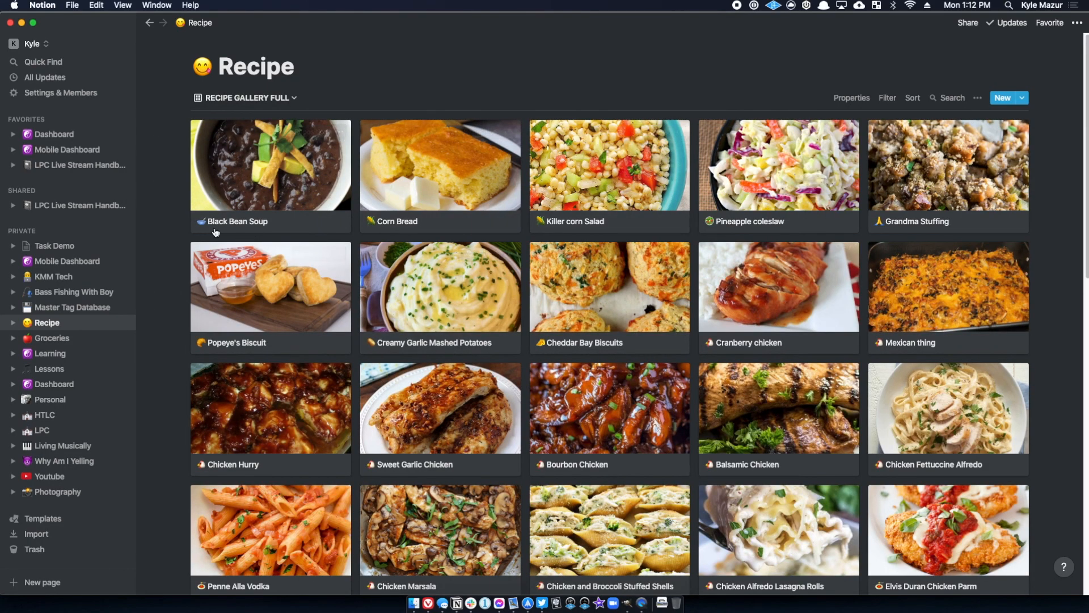
{"action": "left_click", "coordinate": [283, 100]}
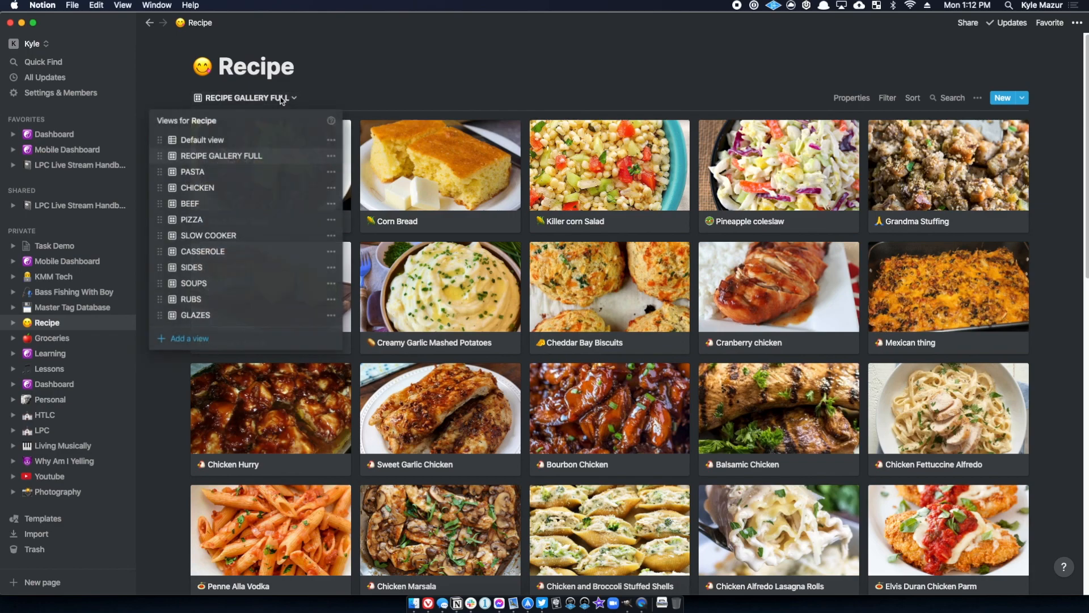
{"action": "left_click", "coordinate": [189, 203]}
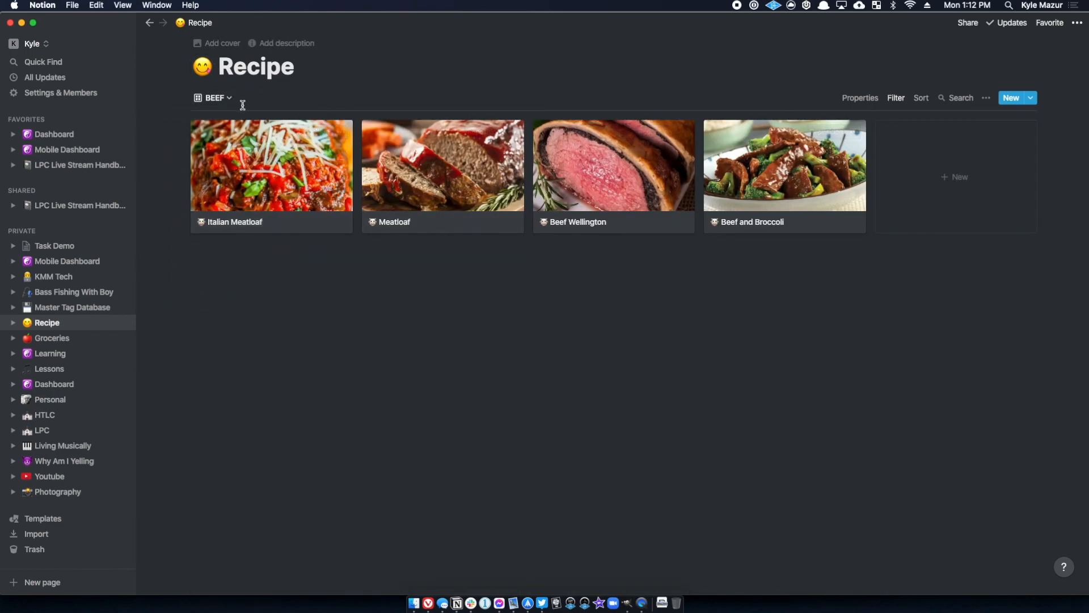
{"action": "left_click", "coordinate": [219, 98]}
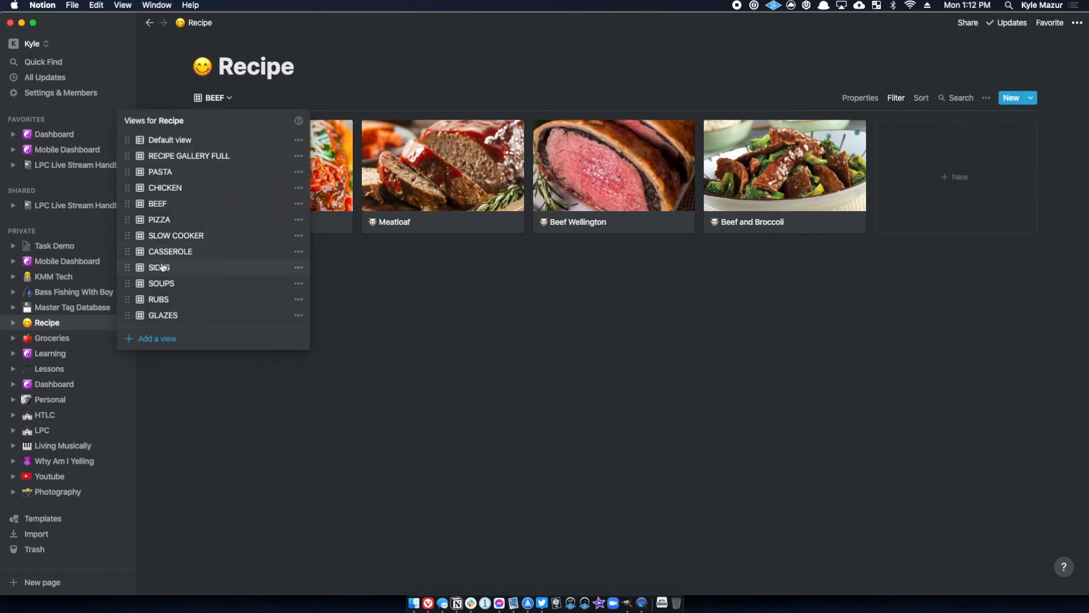
{"action": "left_click", "coordinate": [163, 267]}
{"action": "left_click", "coordinate": [219, 100]}
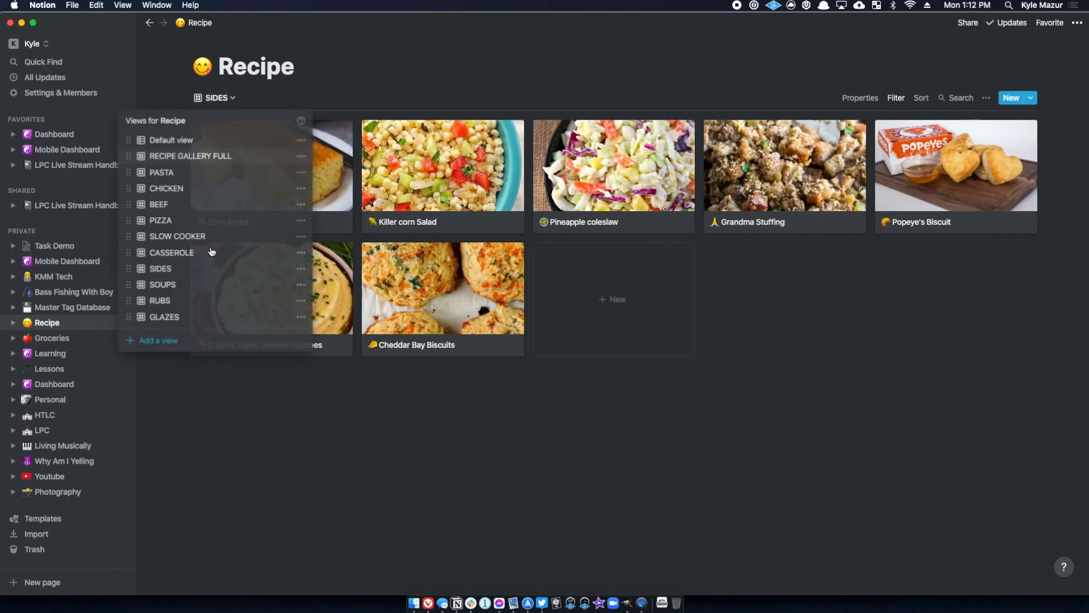
{"action": "left_click", "coordinate": [163, 285]}
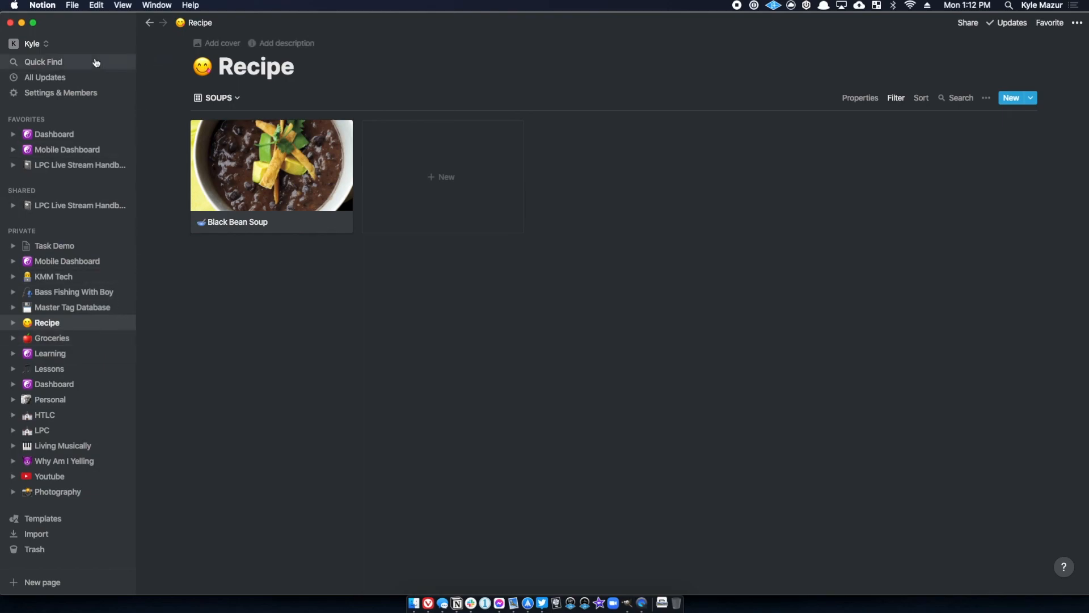
Open the Book List database inside the Personal page and look through its gallery of book covers.
{"action": "left_click", "coordinate": [13, 400]}
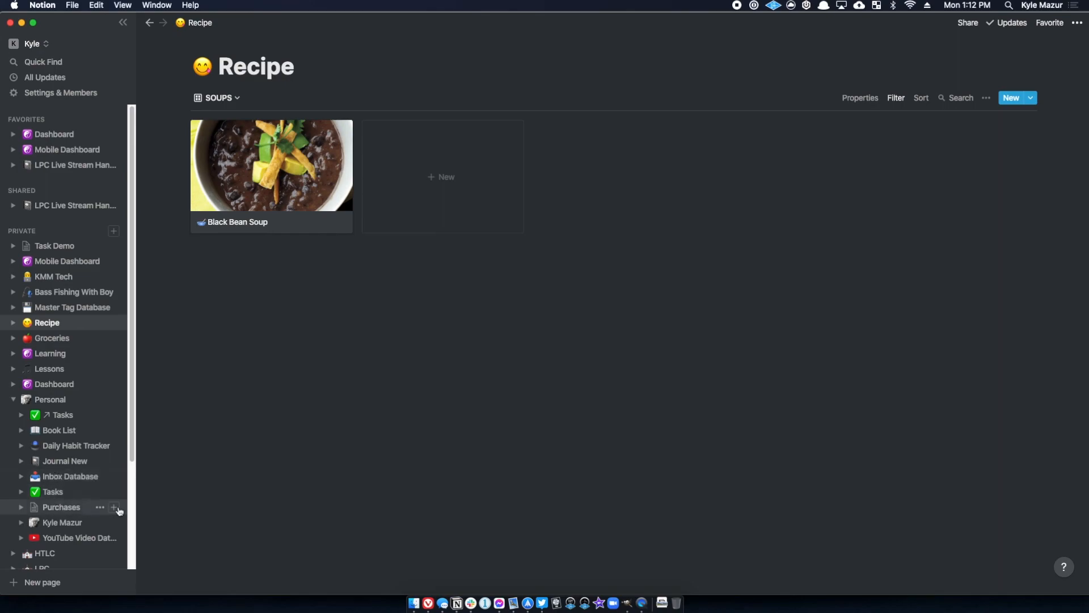
{"action": "left_click", "coordinate": [71, 432]}
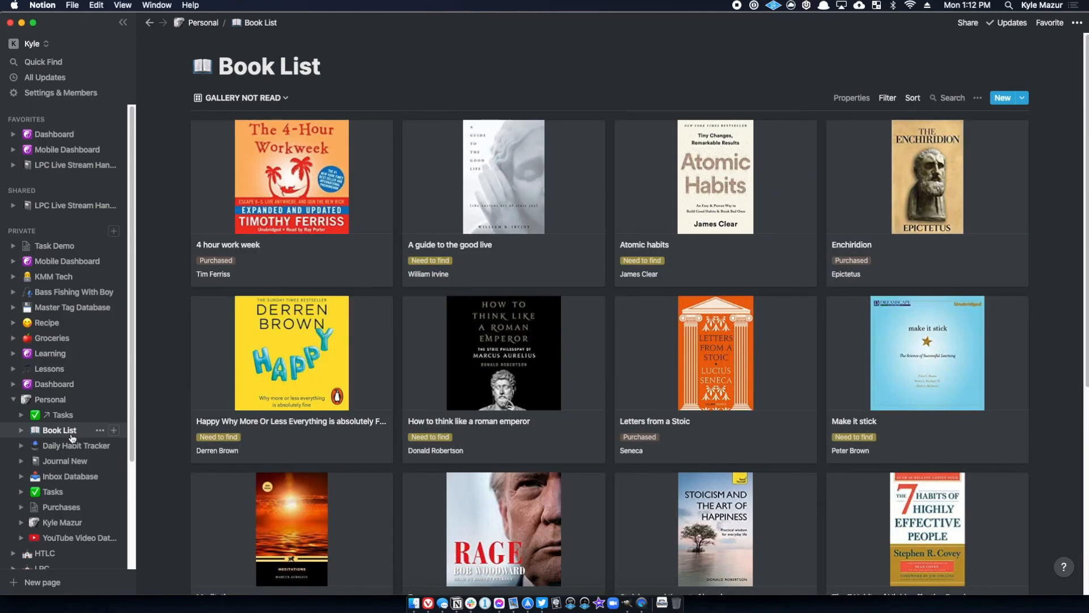
{"action": "scroll", "coordinate": [567, 471], "scroll_direction": "down", "scroll_amount": 5}
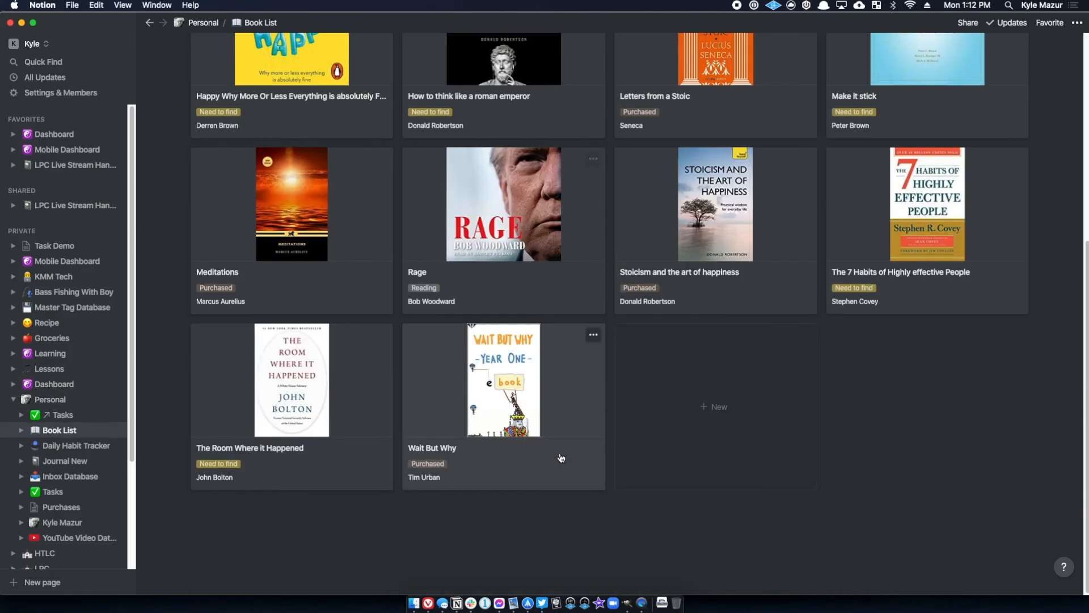
{"action": "scroll", "coordinate": [563, 454], "scroll_direction": "up", "scroll_amount": 5}
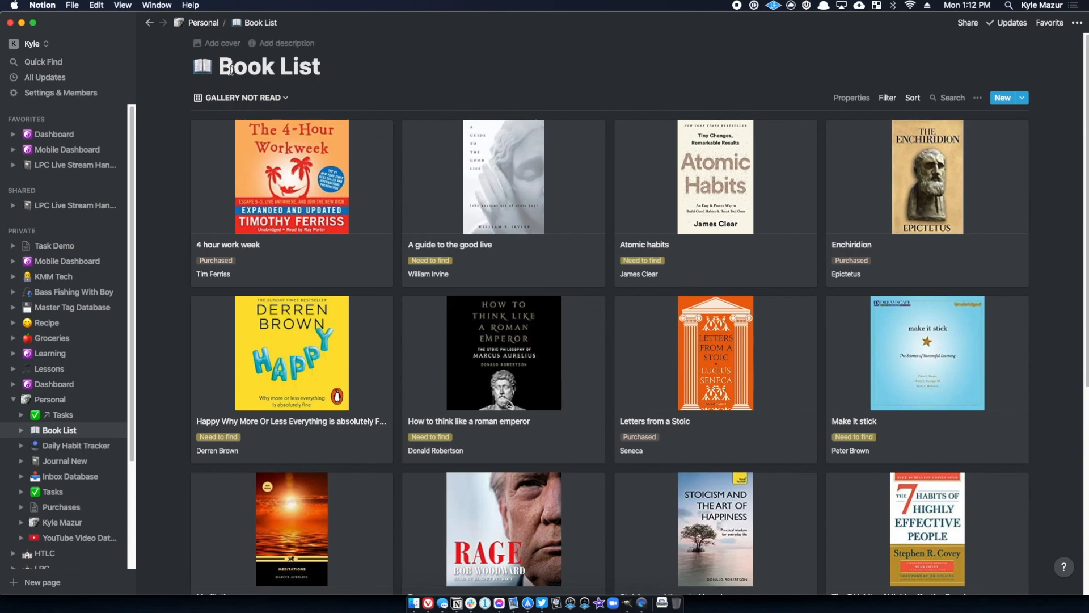
Switch the Book List to its NOT READ table view and examine the columns from Status through Tag.
{"action": "left_click", "coordinate": [240, 99]}
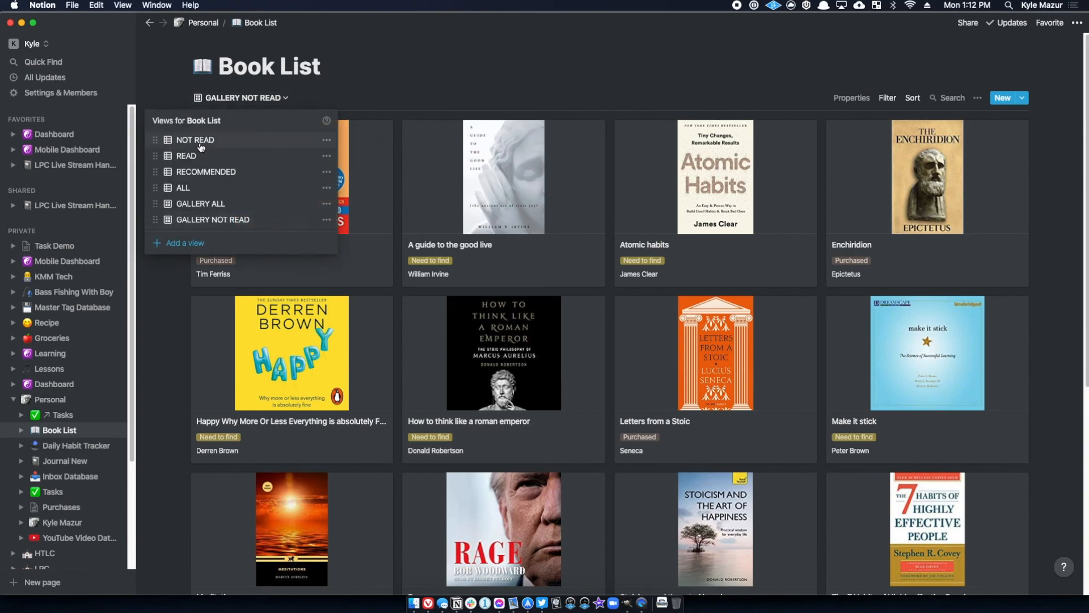
{"action": "left_click", "coordinate": [195, 140]}
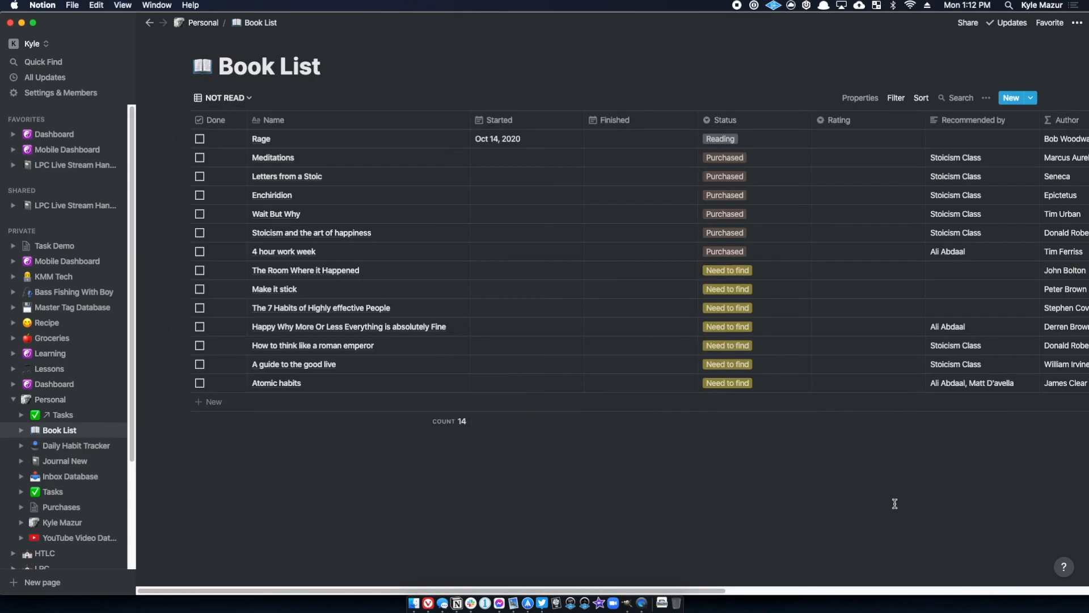
{"action": "left_click_drag", "start_coordinate": [430, 591], "coordinate": [731, 608]}
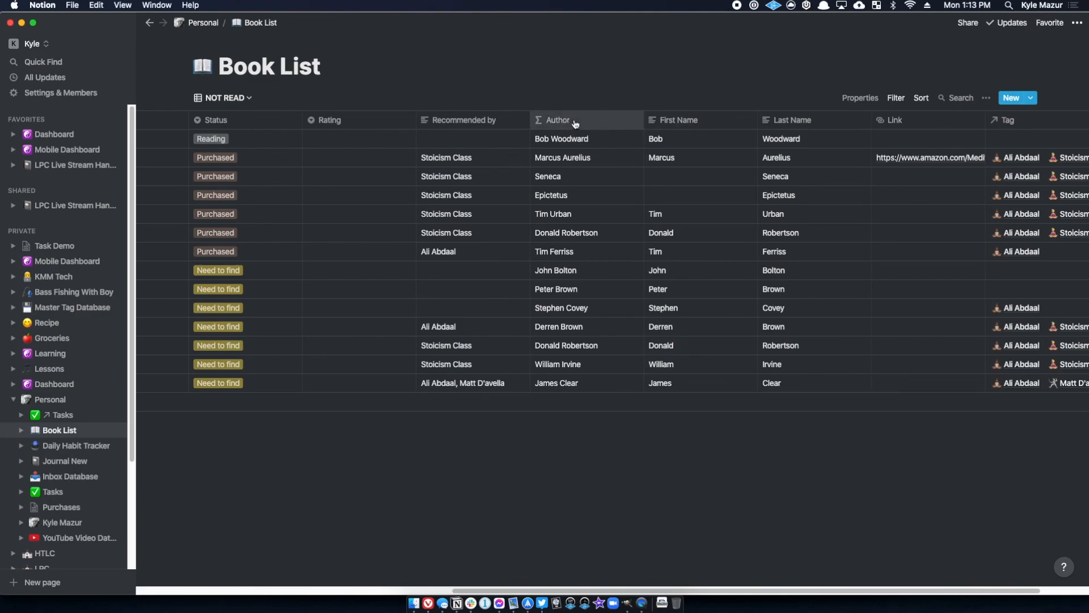
{"action": "mouse_move", "coordinate": [591, 417]}
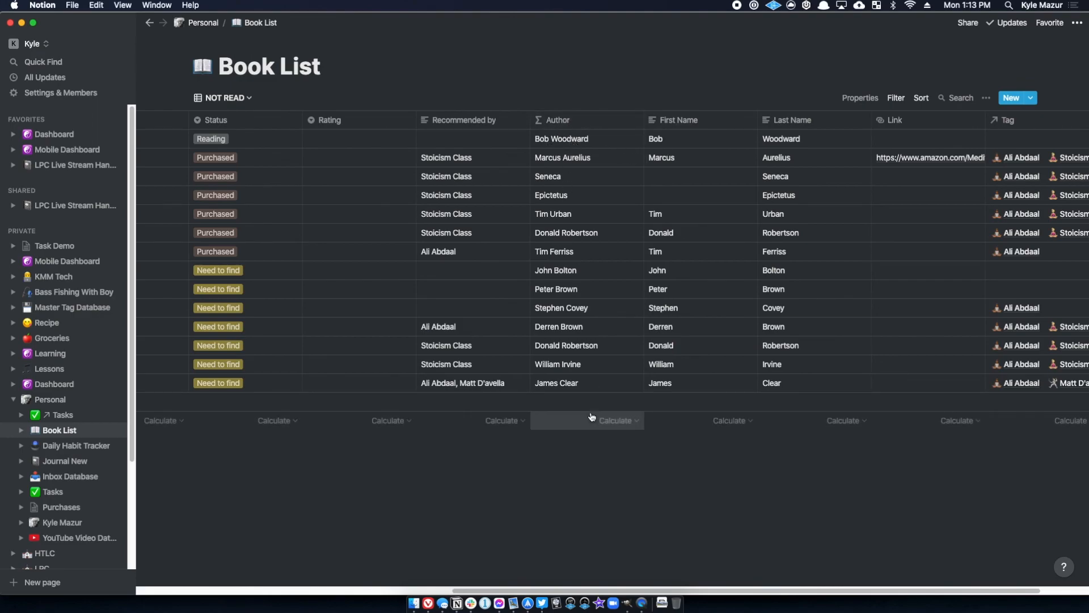